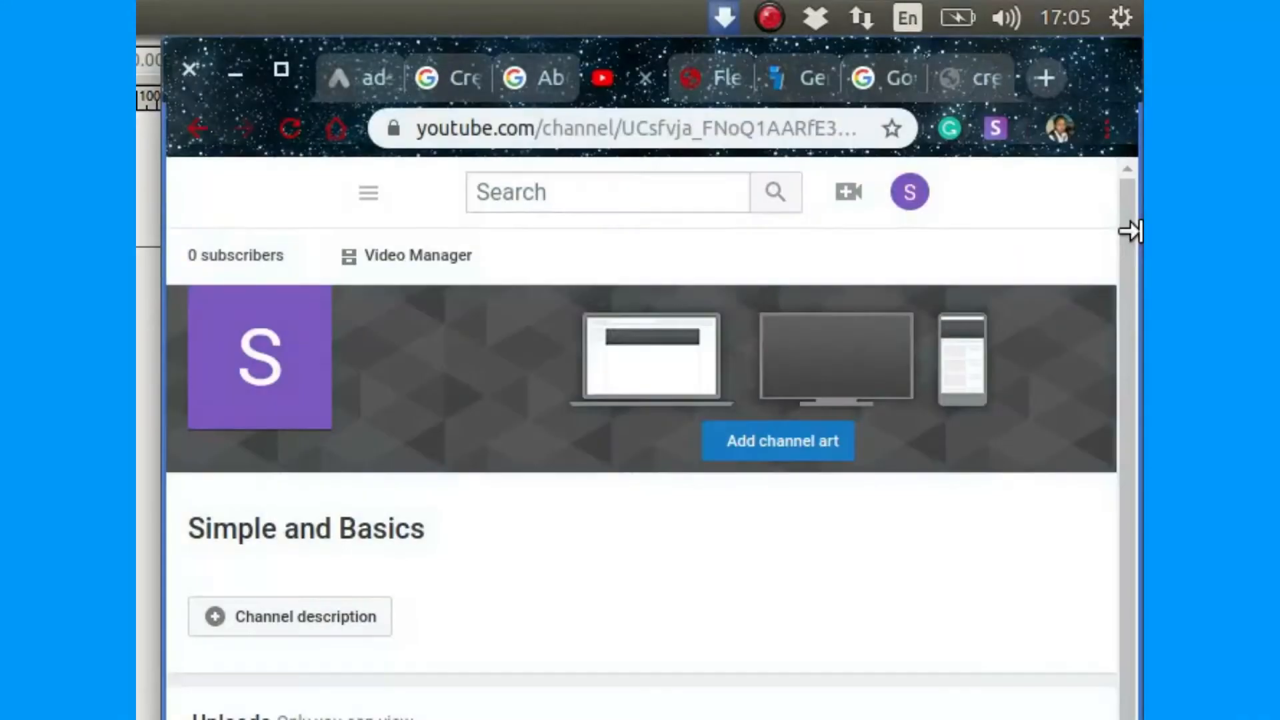
# Step: Check the edit option for the YouTube channel icon, cancel it, and switch to Inkscape
pyautogui.moveTo(439, 388)
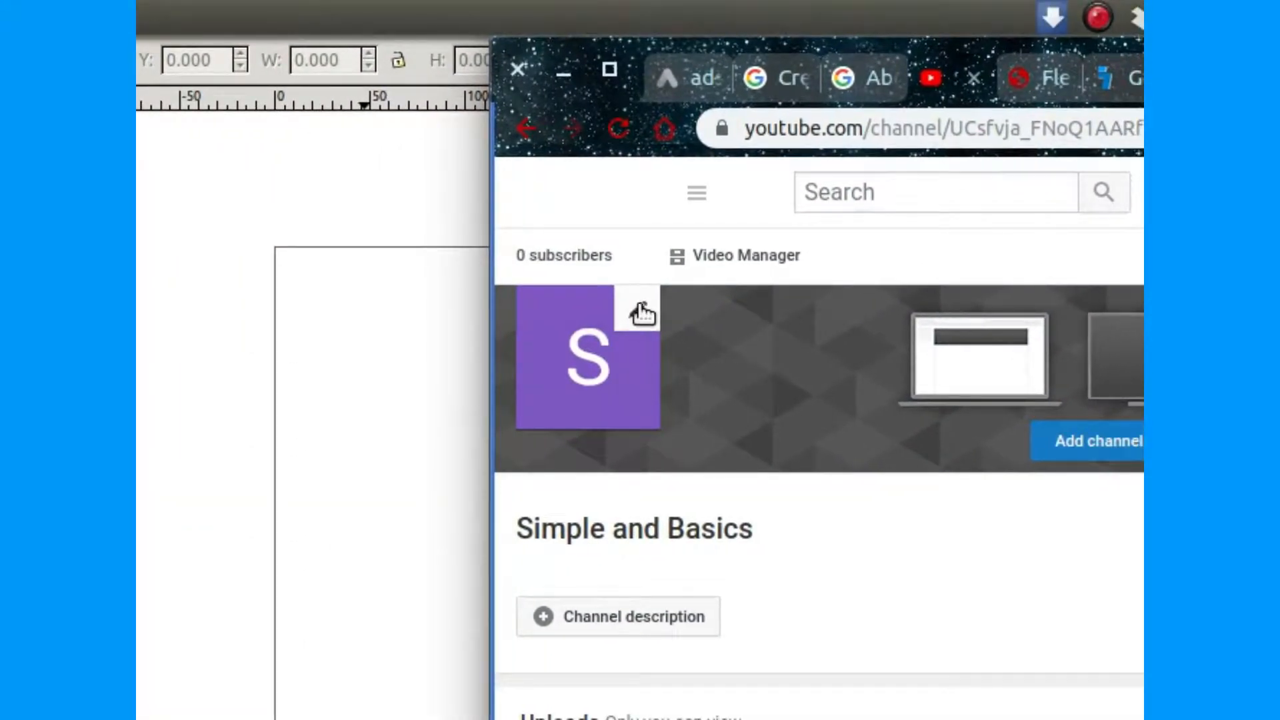
pyautogui.click(639, 311)
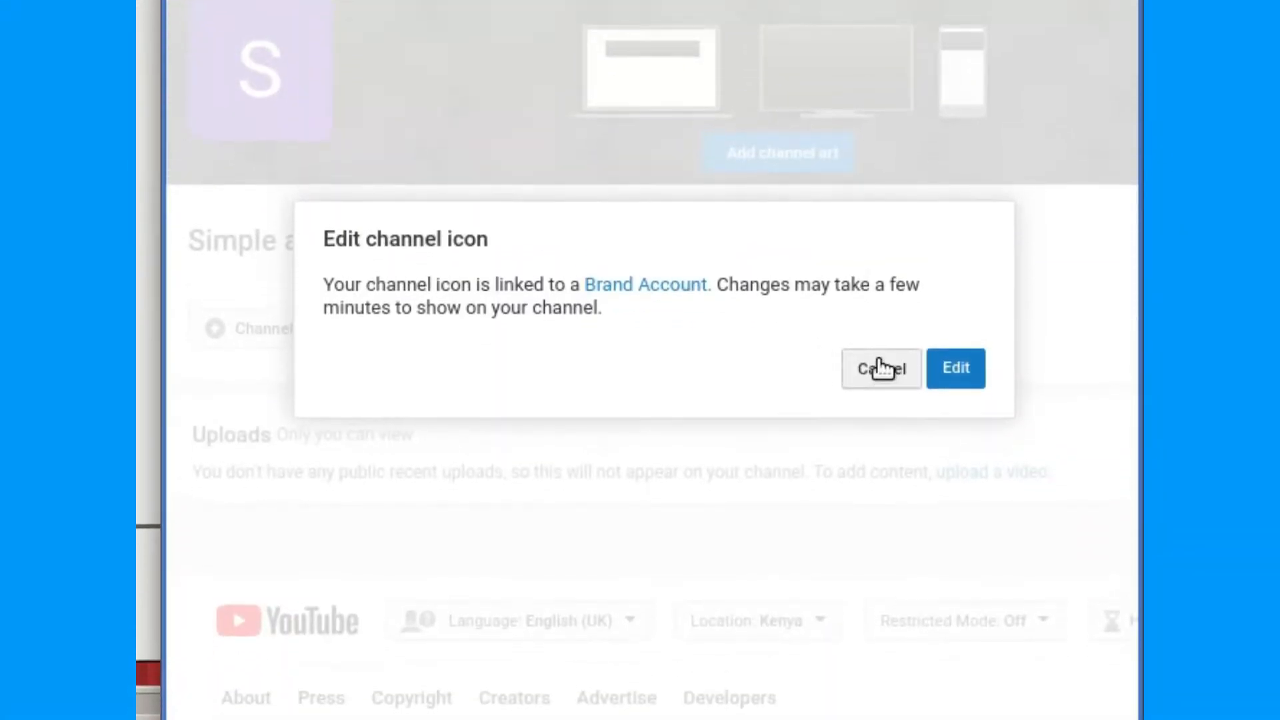
pyautogui.click(883, 360)
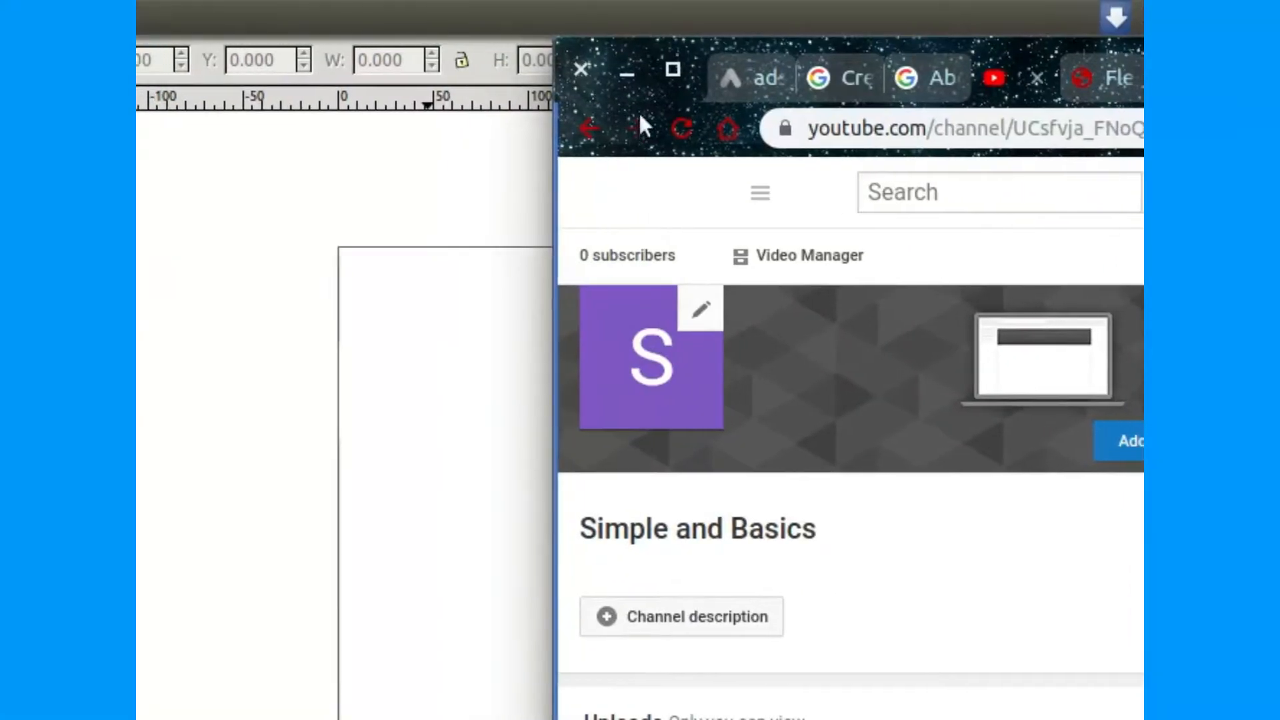
pyautogui.click(643, 75)
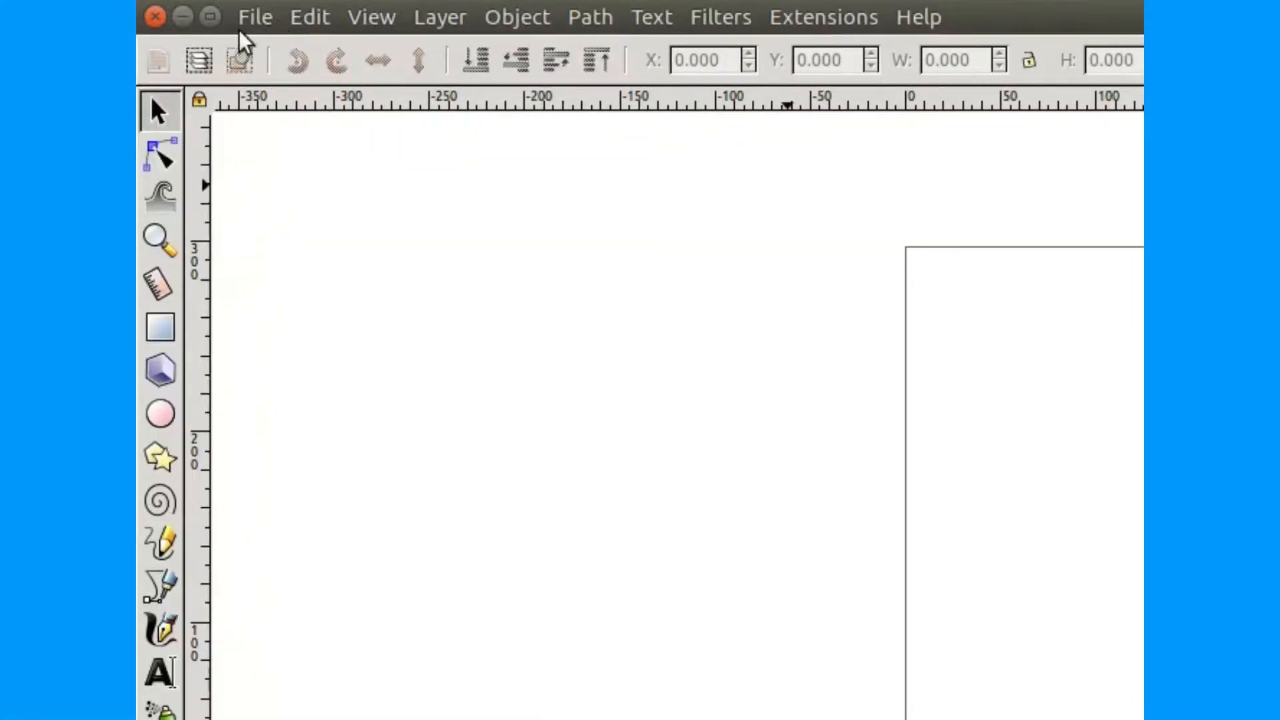
# Step: Set the document to a custom page size of 500 px wide by 500 px high
pyautogui.click(261, 19)
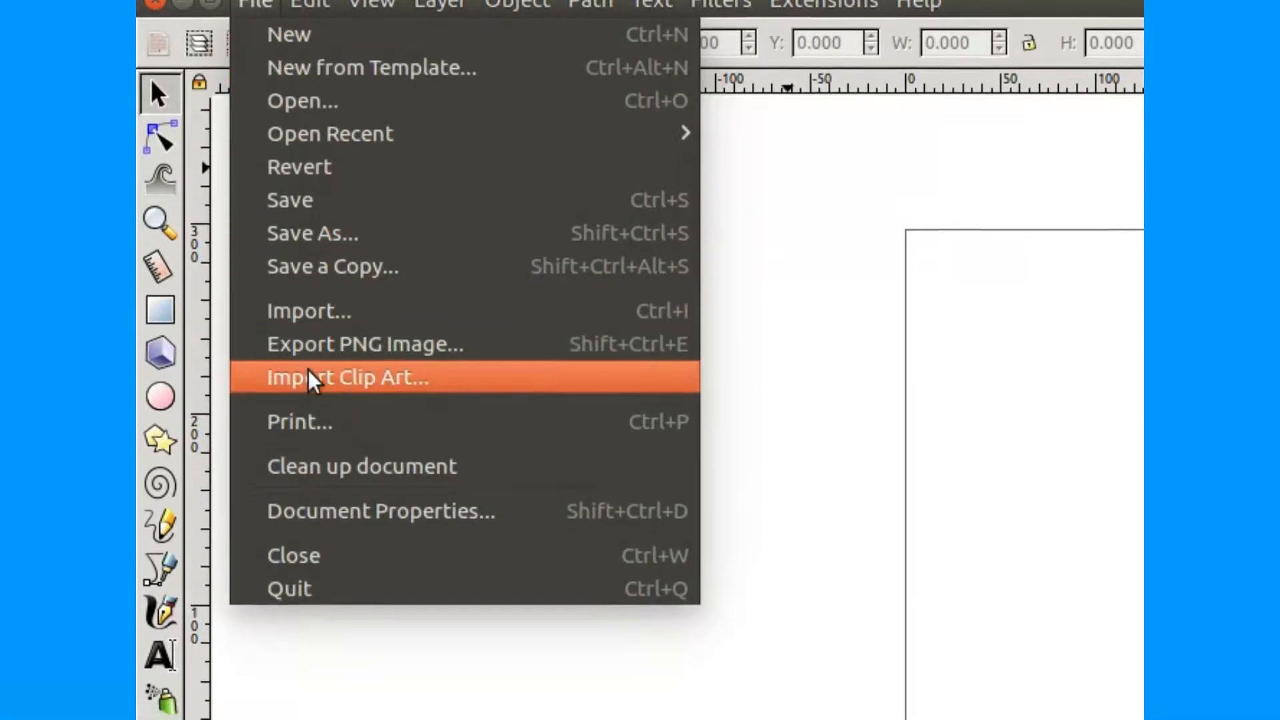
pyautogui.click(308, 482)
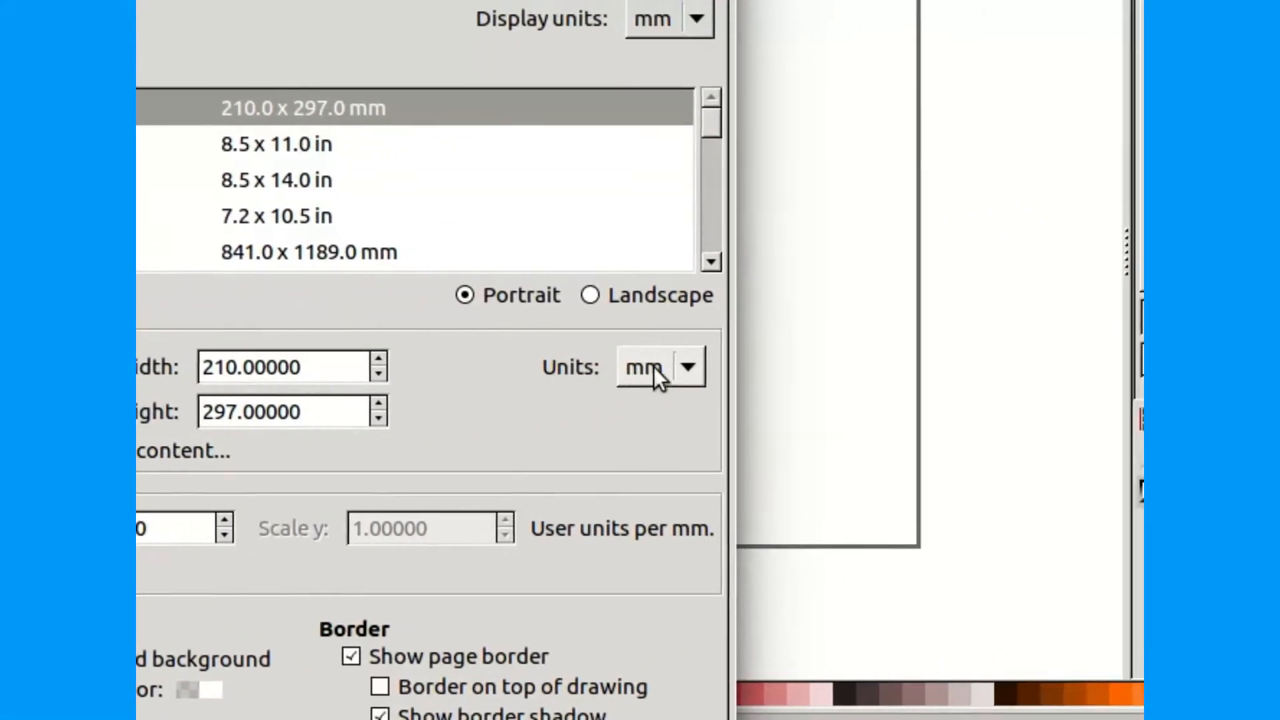
pyautogui.click(687, 368)
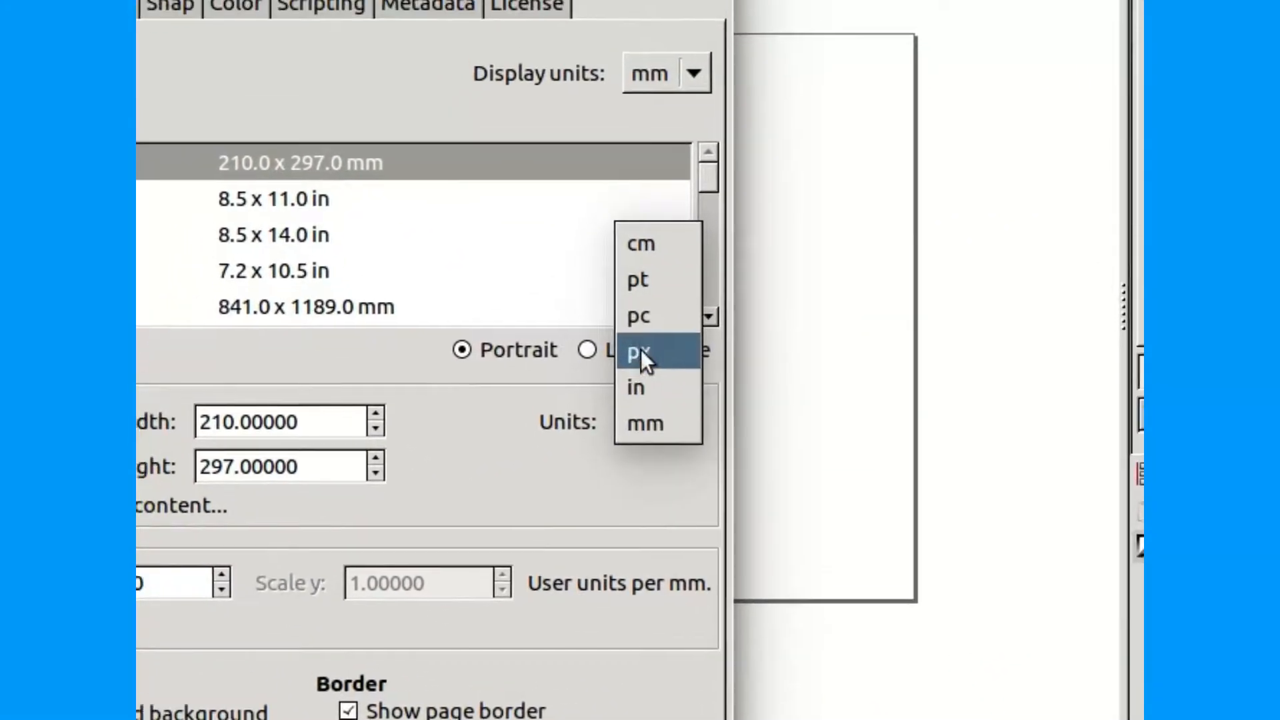
pyautogui.click(655, 293)
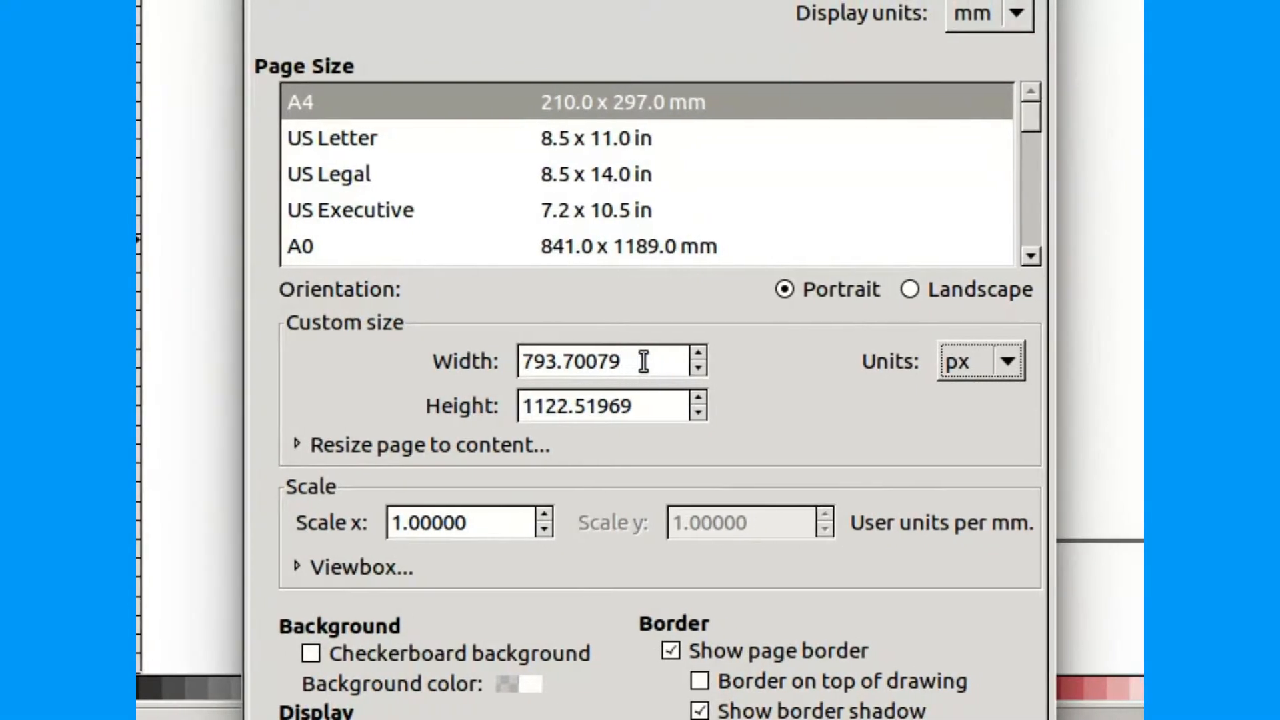
pyautogui.moveTo(318, 433); pyautogui.dragTo(163, 412)
pyautogui.write('500')
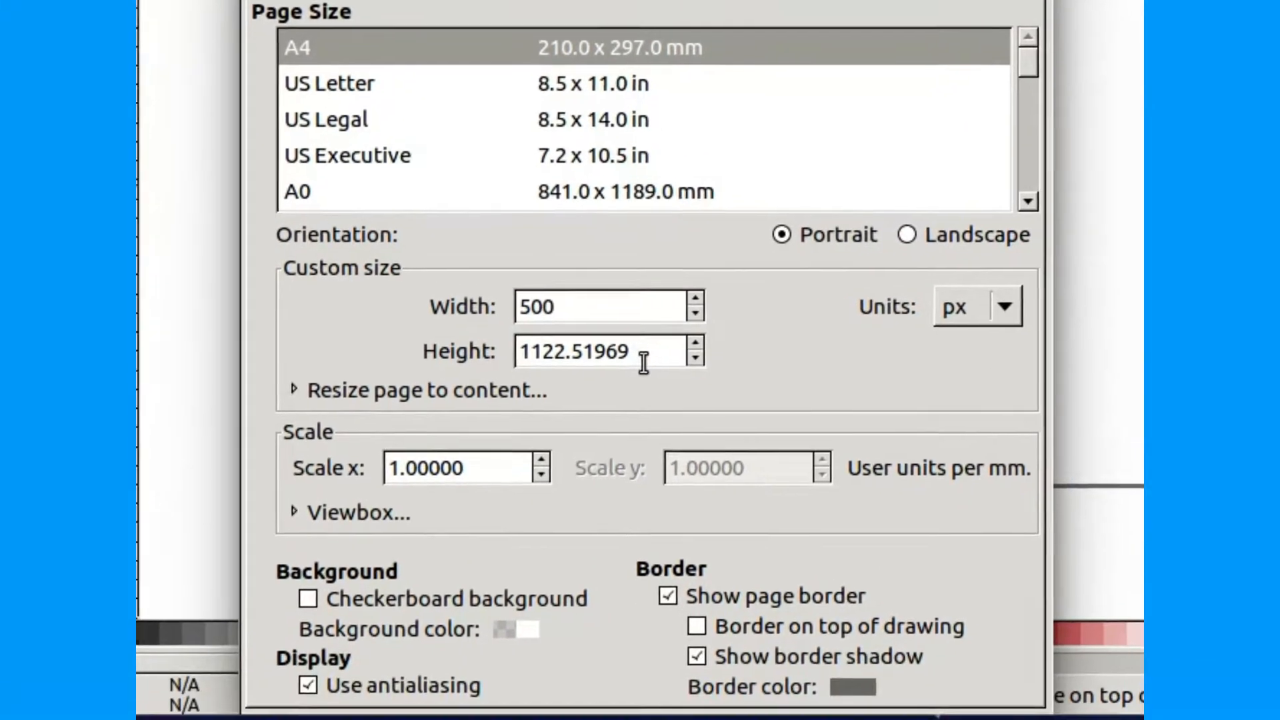
pyautogui.moveTo(716, 436); pyautogui.dragTo(510, 418)
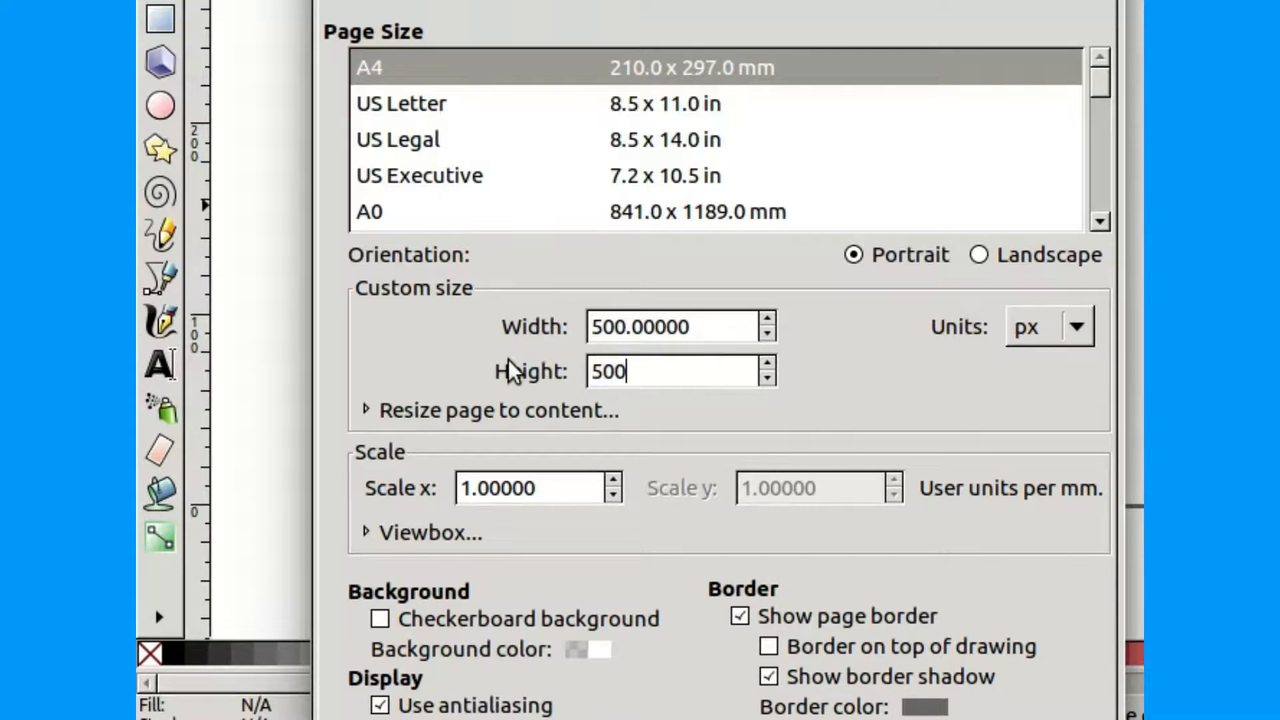
pyautogui.write('500')
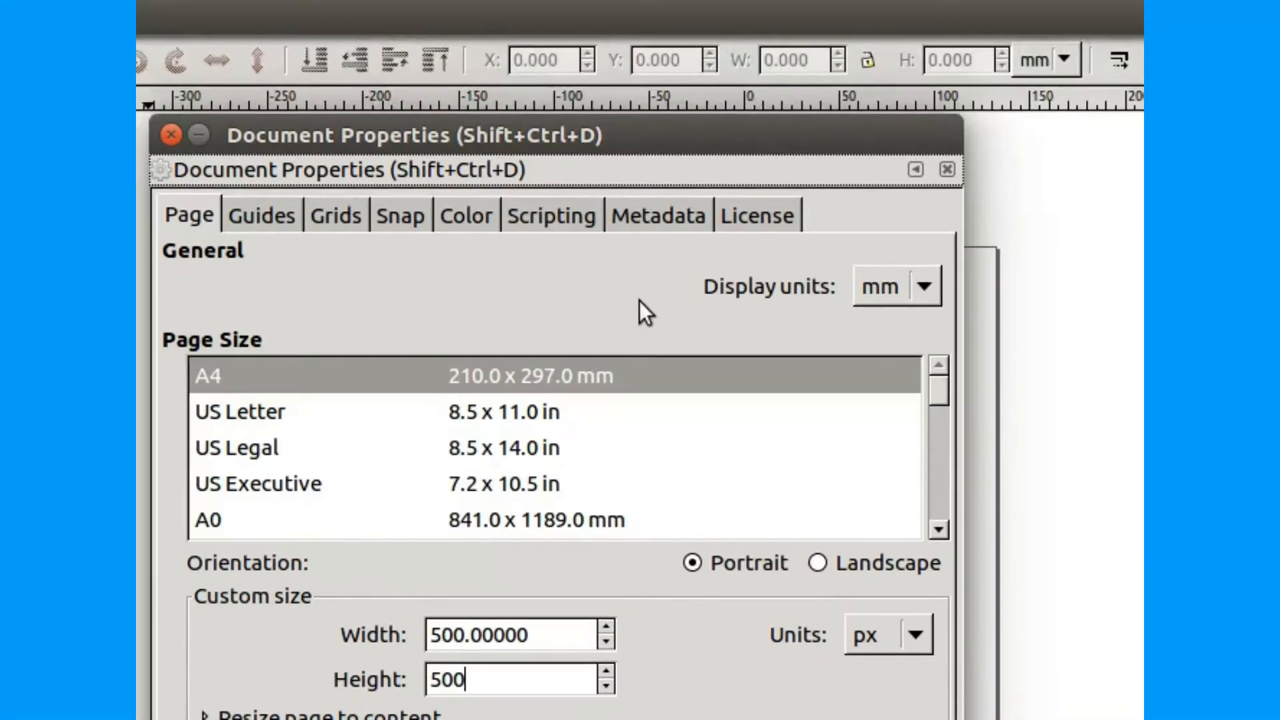
pyautogui.press('Return')
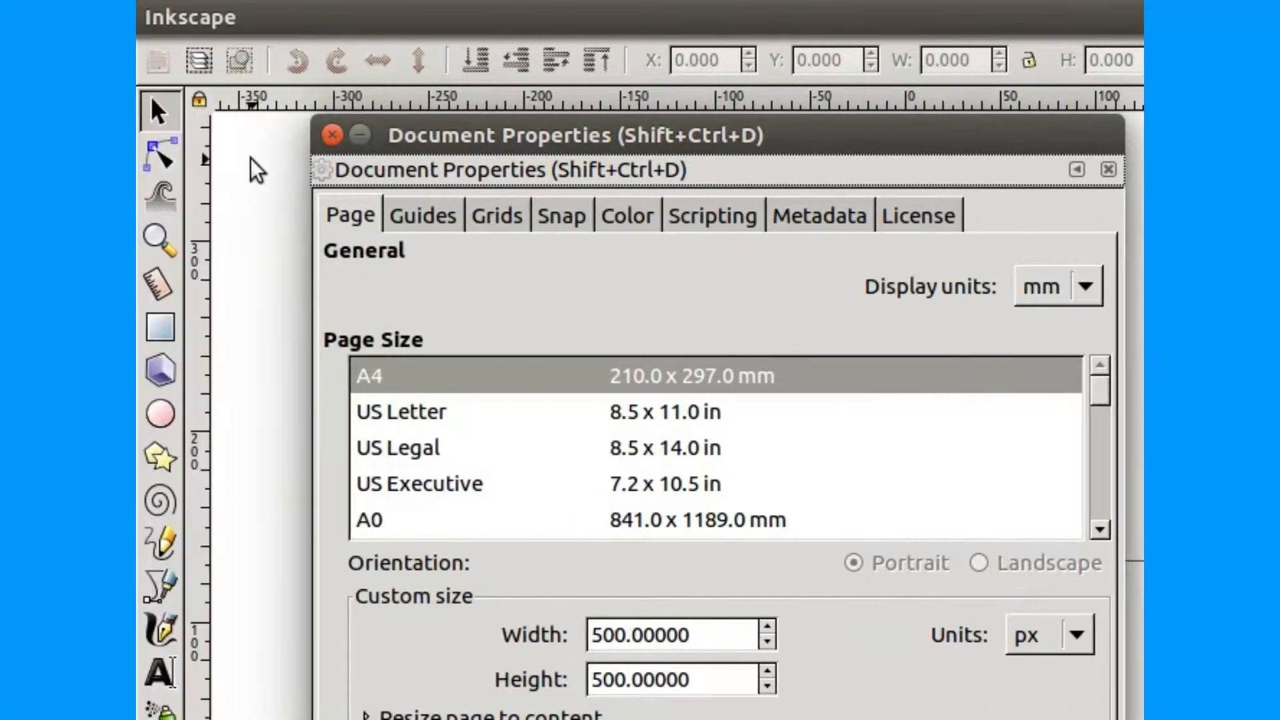
pyautogui.click(332, 137)
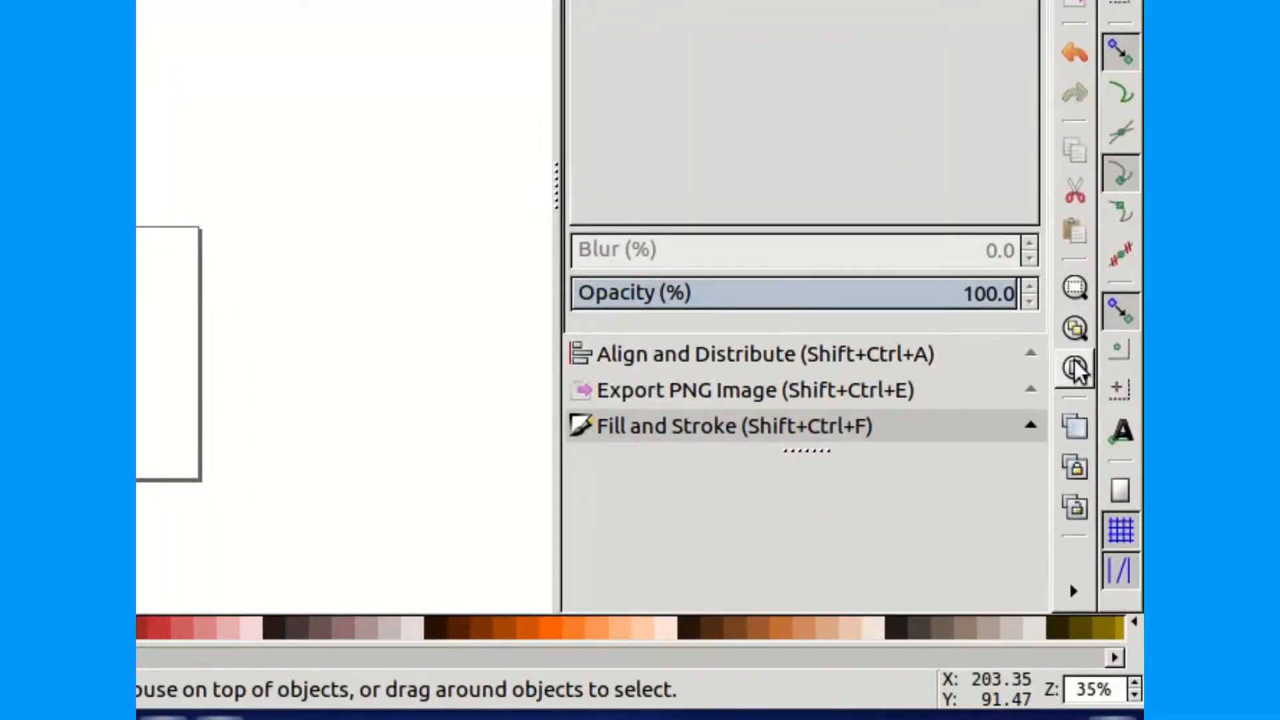
pyautogui.click(1075, 368)
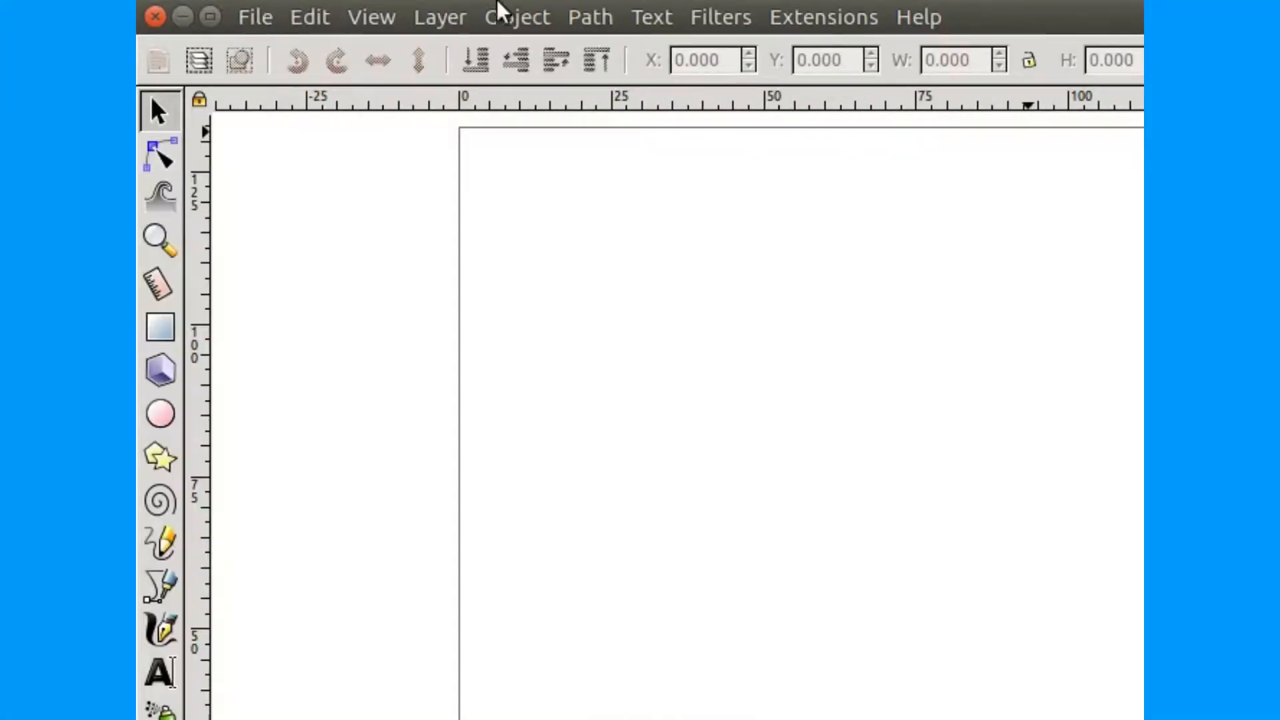
# Step: Show the Text and Font settings and place the letters S, n and B as separate text objects on the page
pyautogui.click(660, 12)
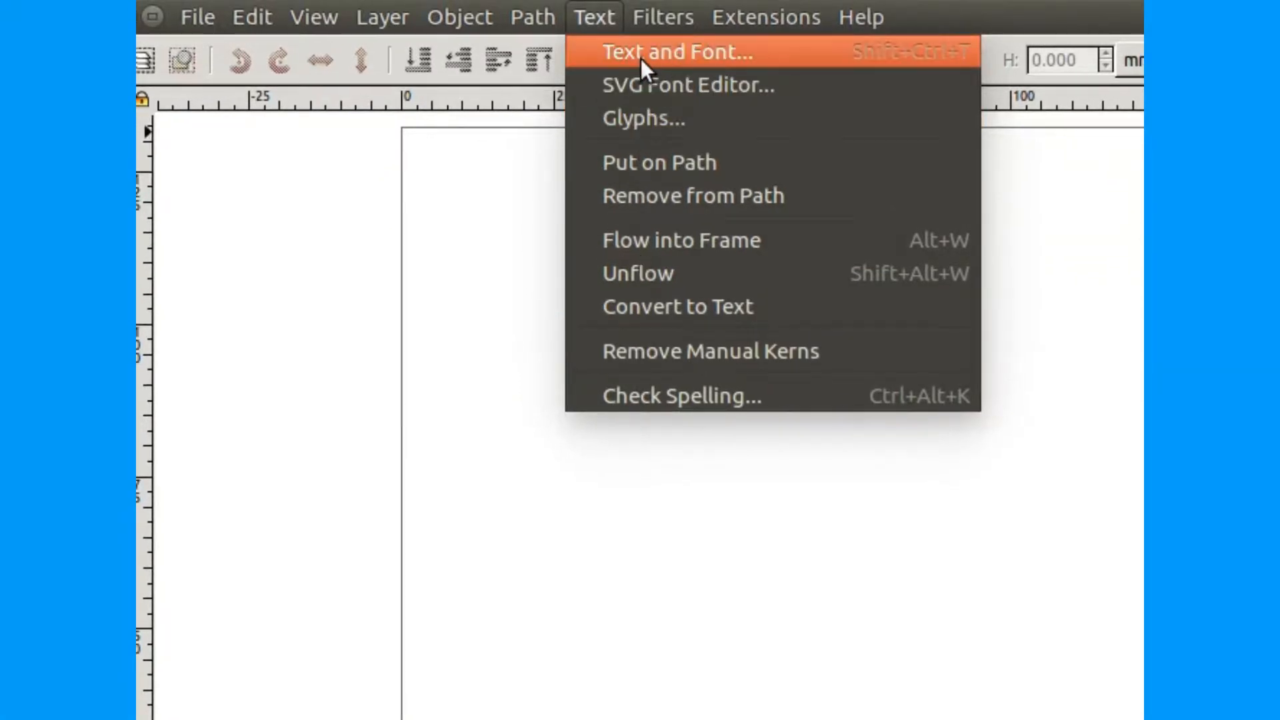
pyautogui.click(641, 59)
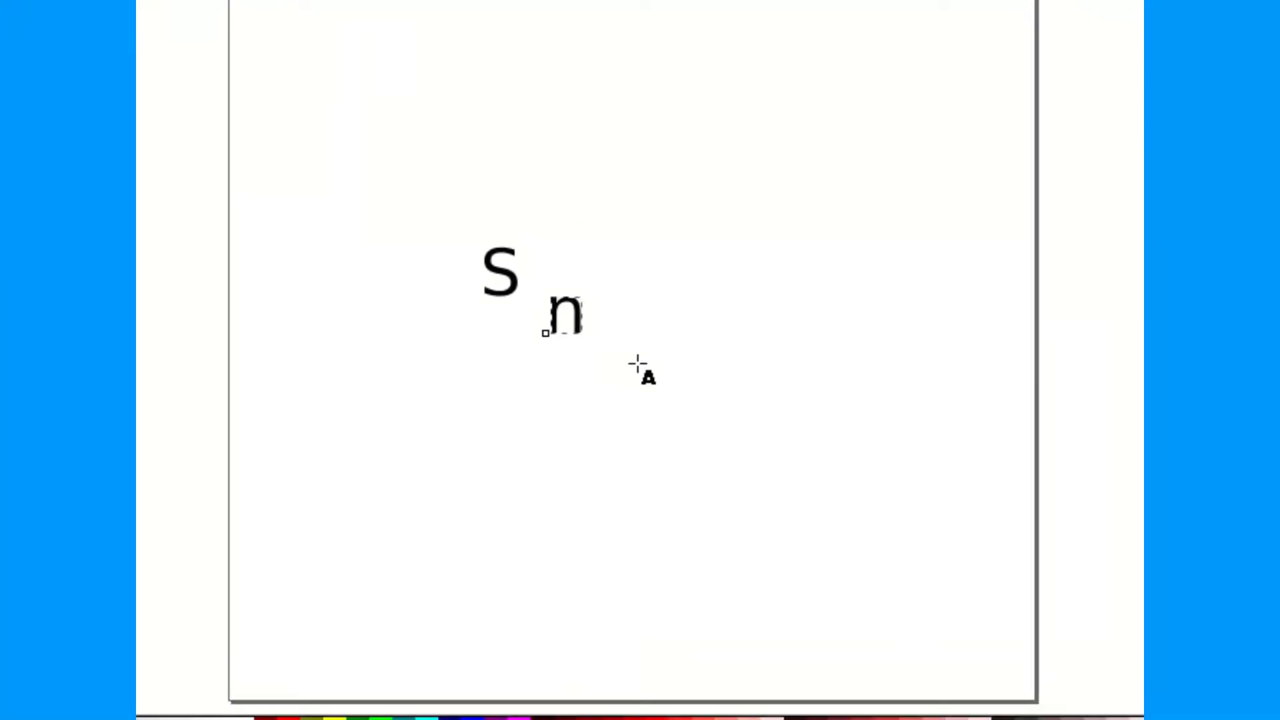
pyautogui.click(678, 362)
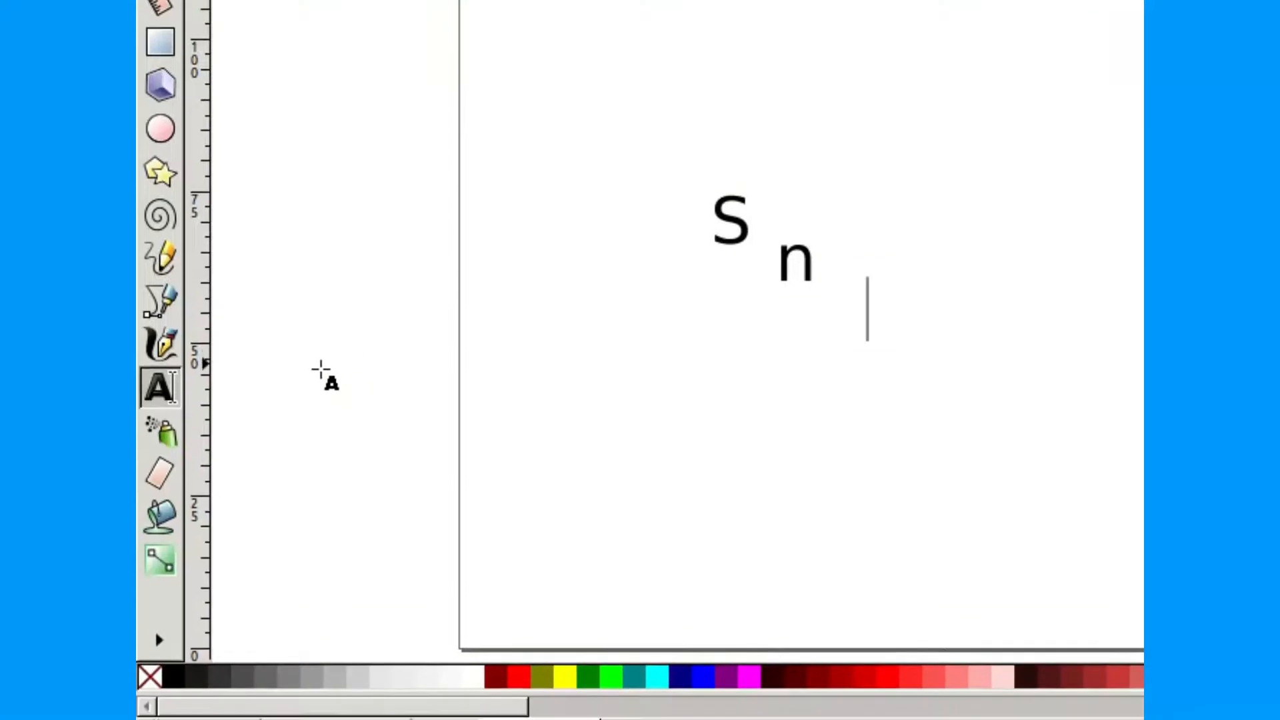
pyautogui.write('B')
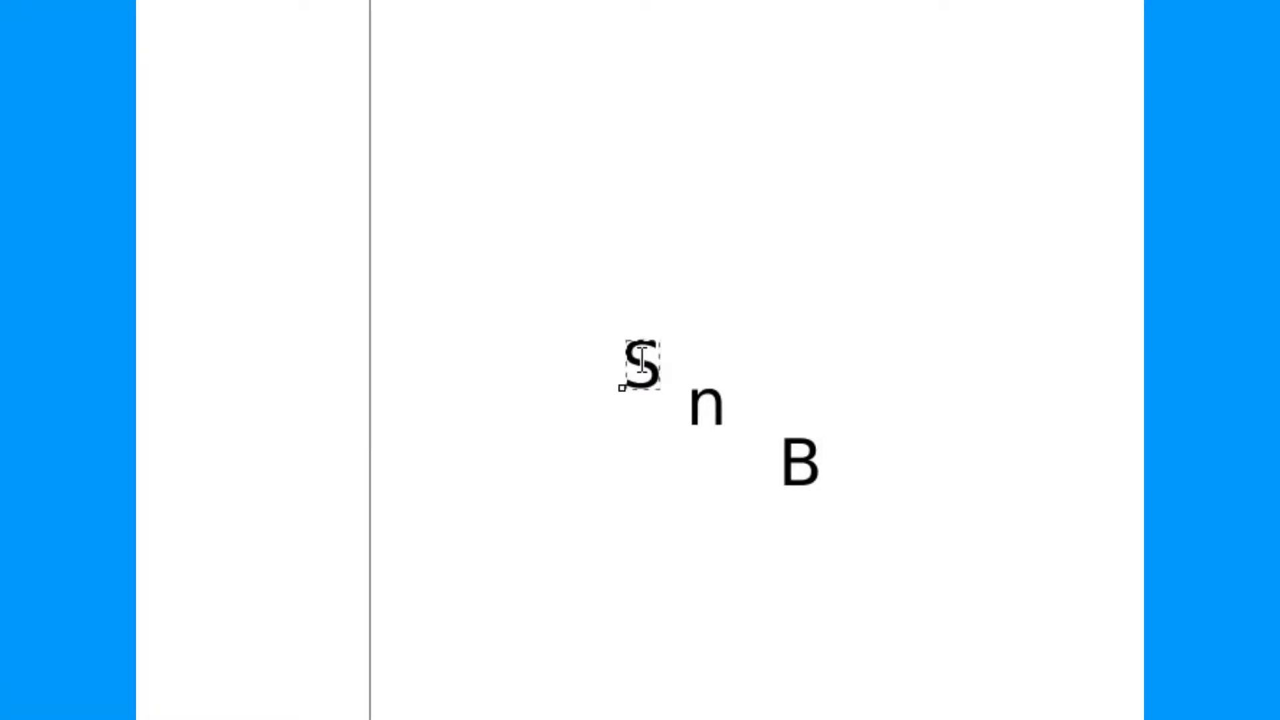
# Step: Center all three letters on the vertical axis relative to the selection area, and undo a further centering on the horizontal axis
pyautogui.click(641, 362)
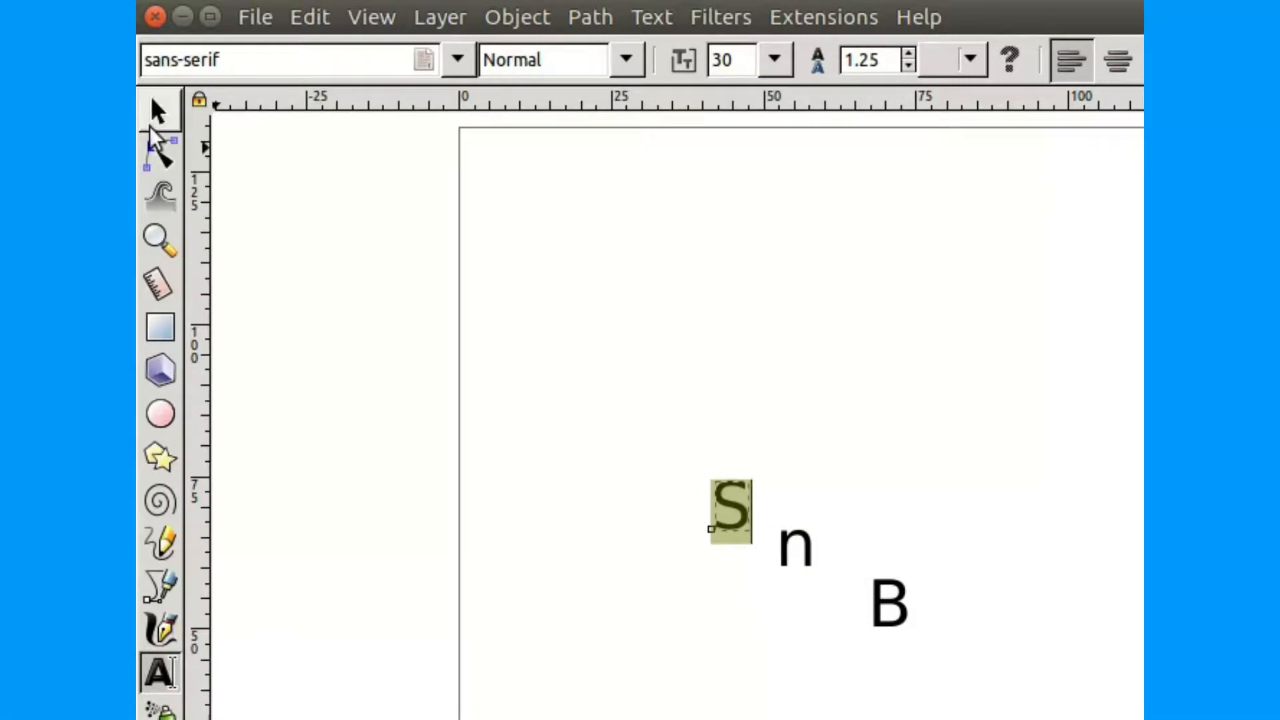
pyautogui.click(155, 110)
pyautogui.hotkey('ctrl', 'a')
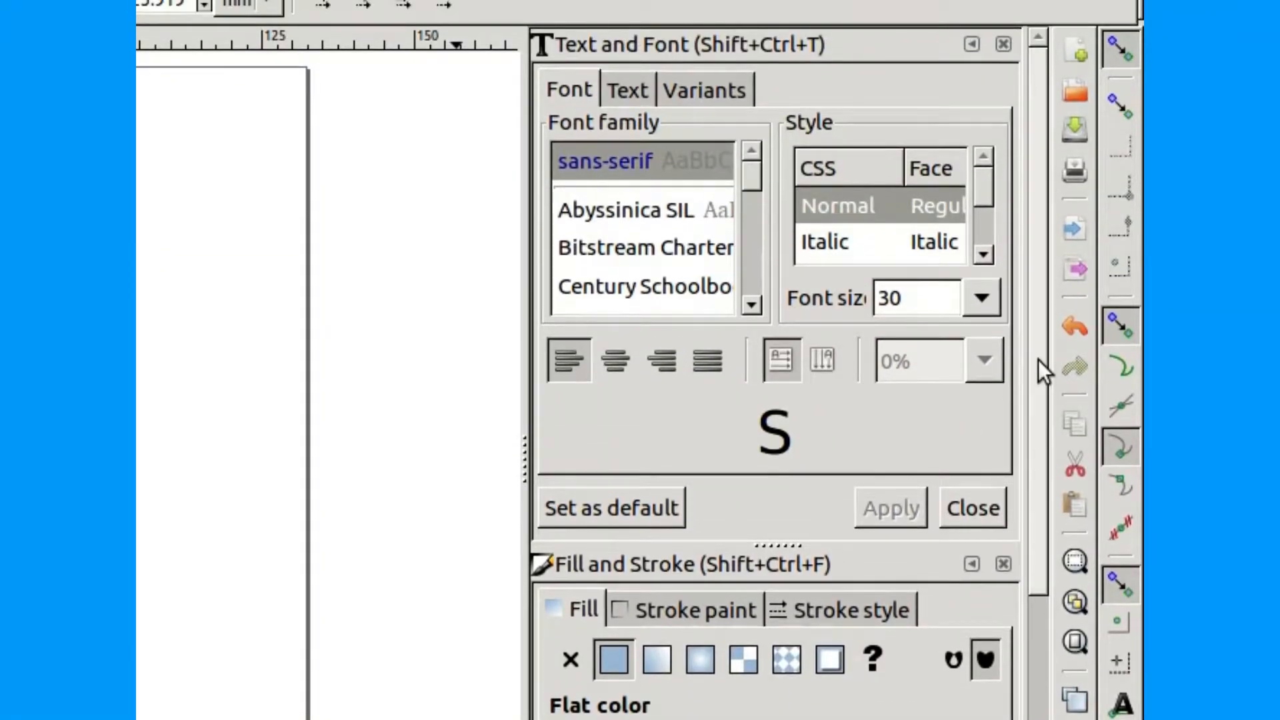
pyautogui.moveTo(1038, 359)
pyautogui.mouseDown()
pyautogui.moveTo(1084, 364)
pyautogui.moveTo(1086, 377)
pyautogui.moveTo(1084, 361)
pyautogui.mouseUp()
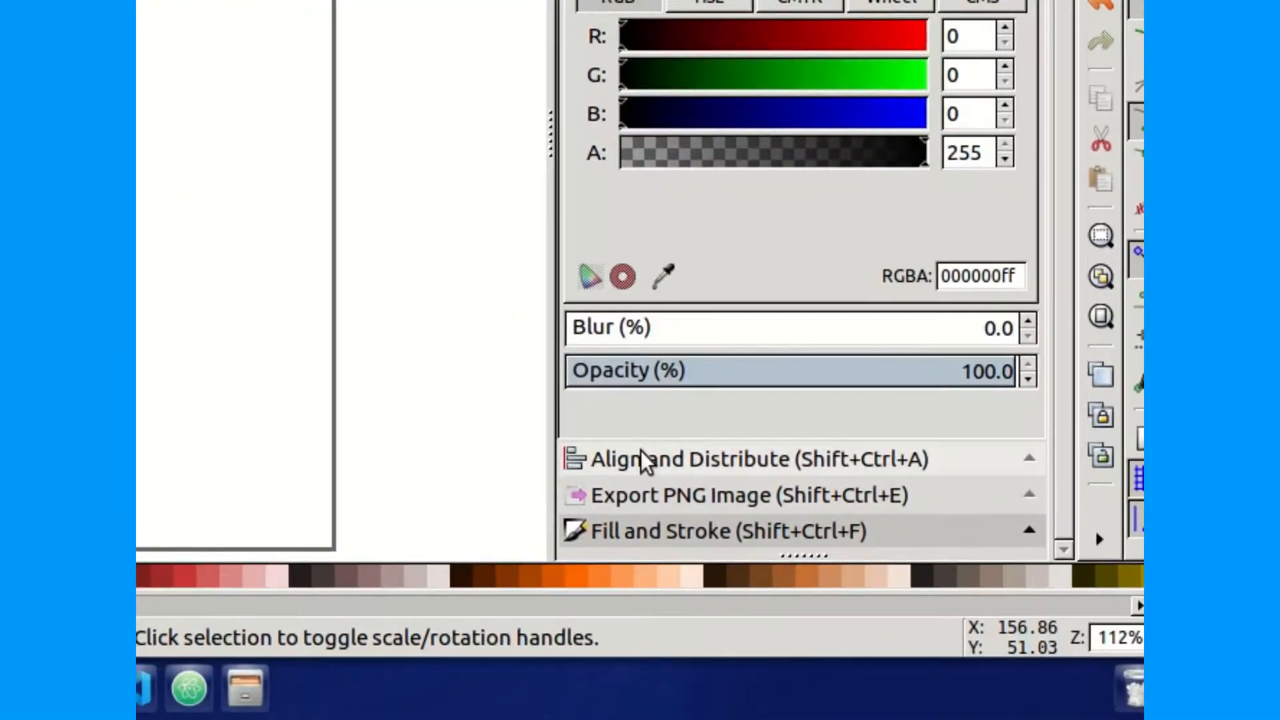
pyautogui.click(642, 460)
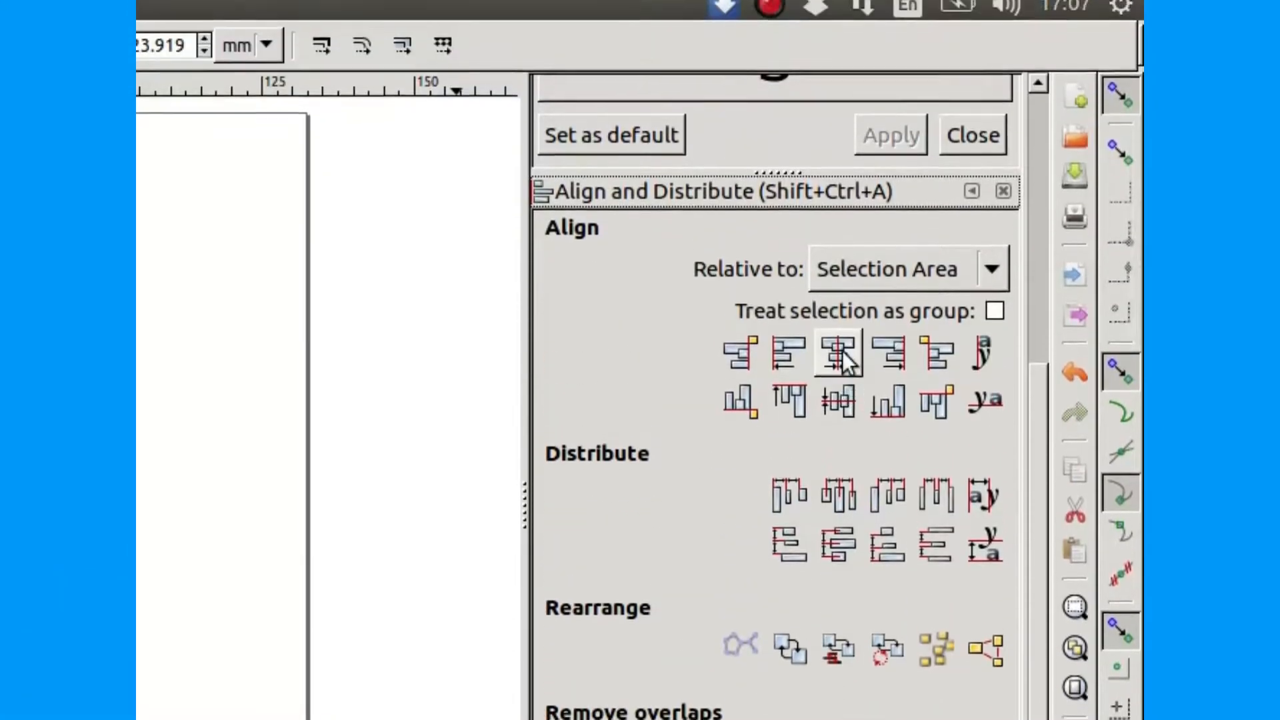
pyautogui.click(842, 356)
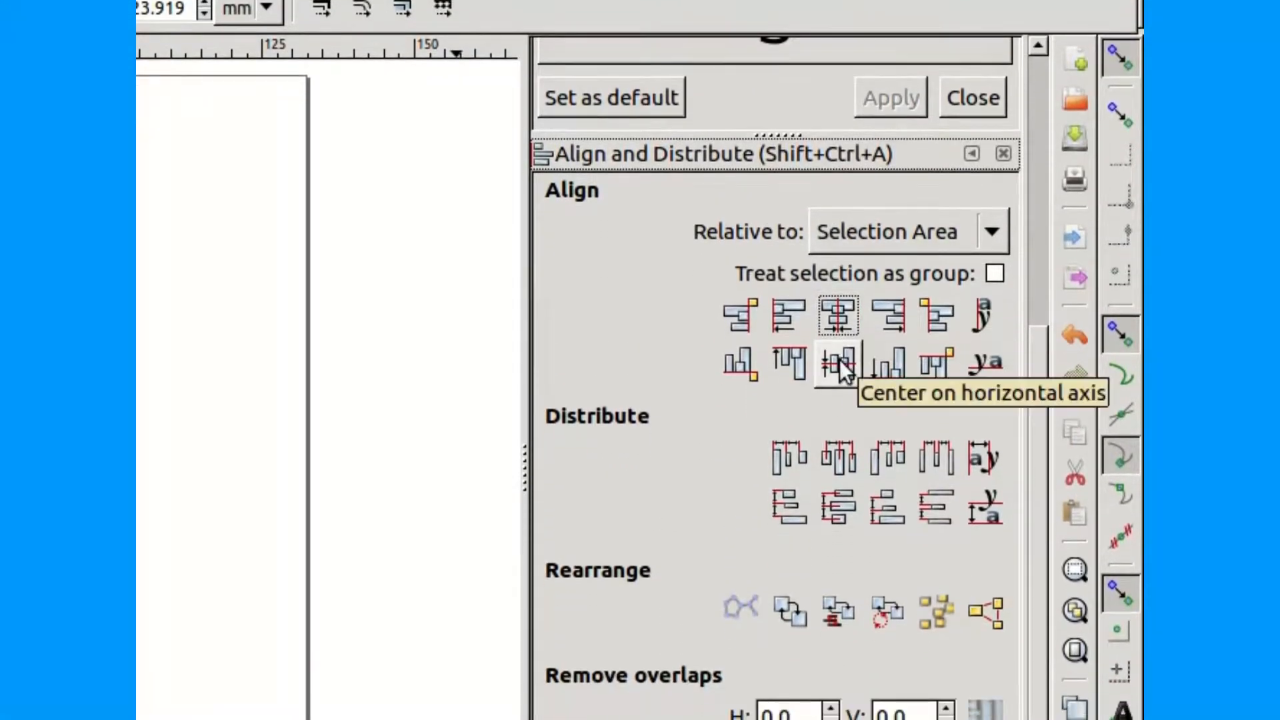
pyautogui.click(841, 364)
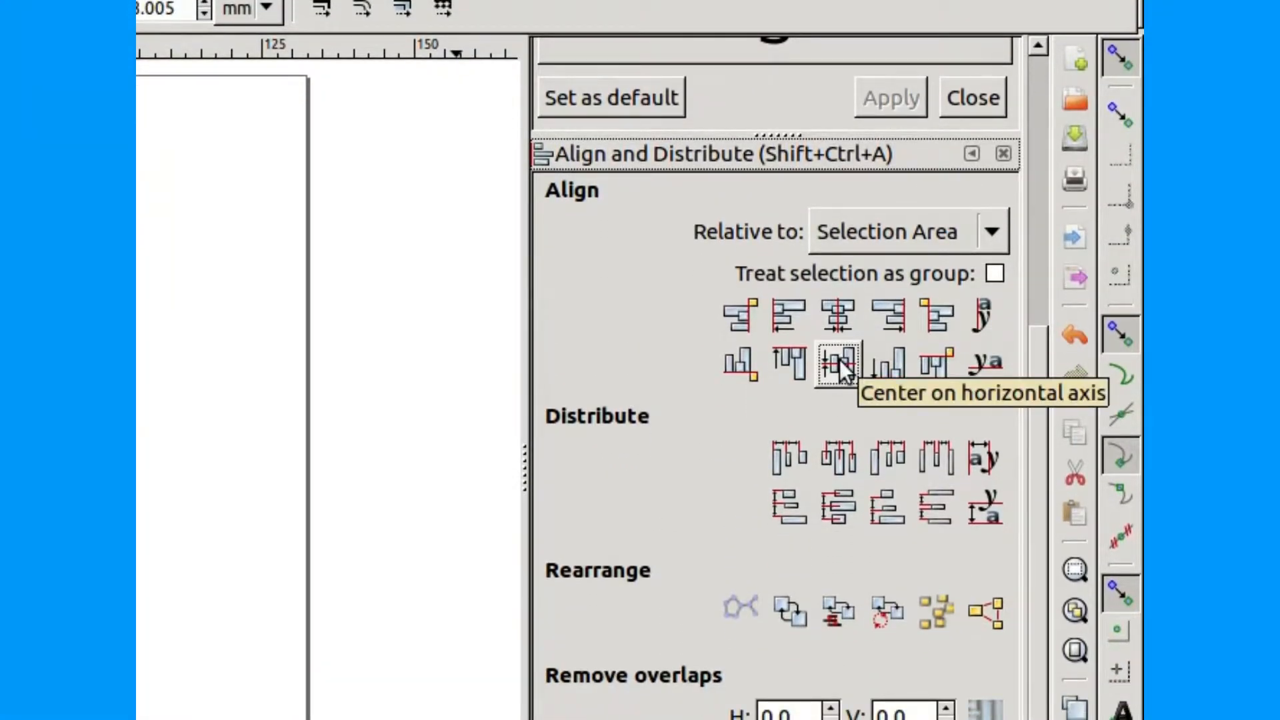
pyautogui.hotkey('ctrl', 'z')
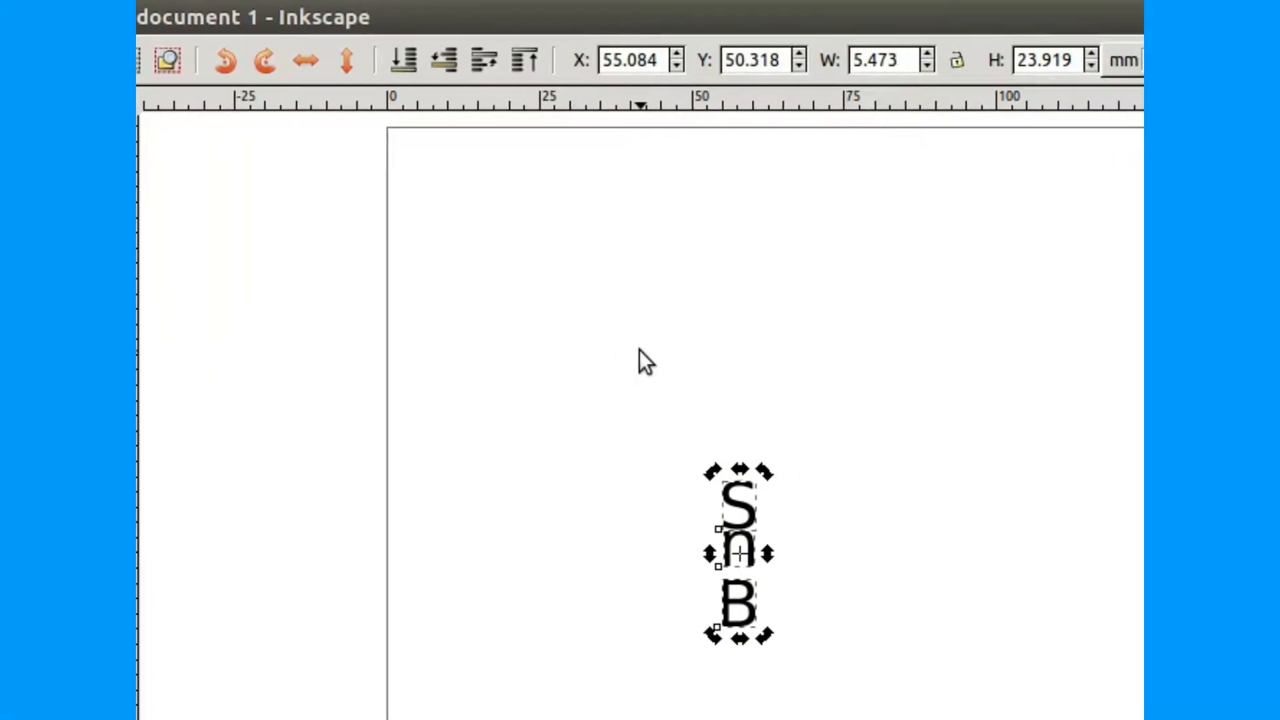
# Step: Lock the width-to-height ratio, use px as the unit, and enlarge the stacked letters to a height of 277.202 px
pyautogui.click(737, 512)
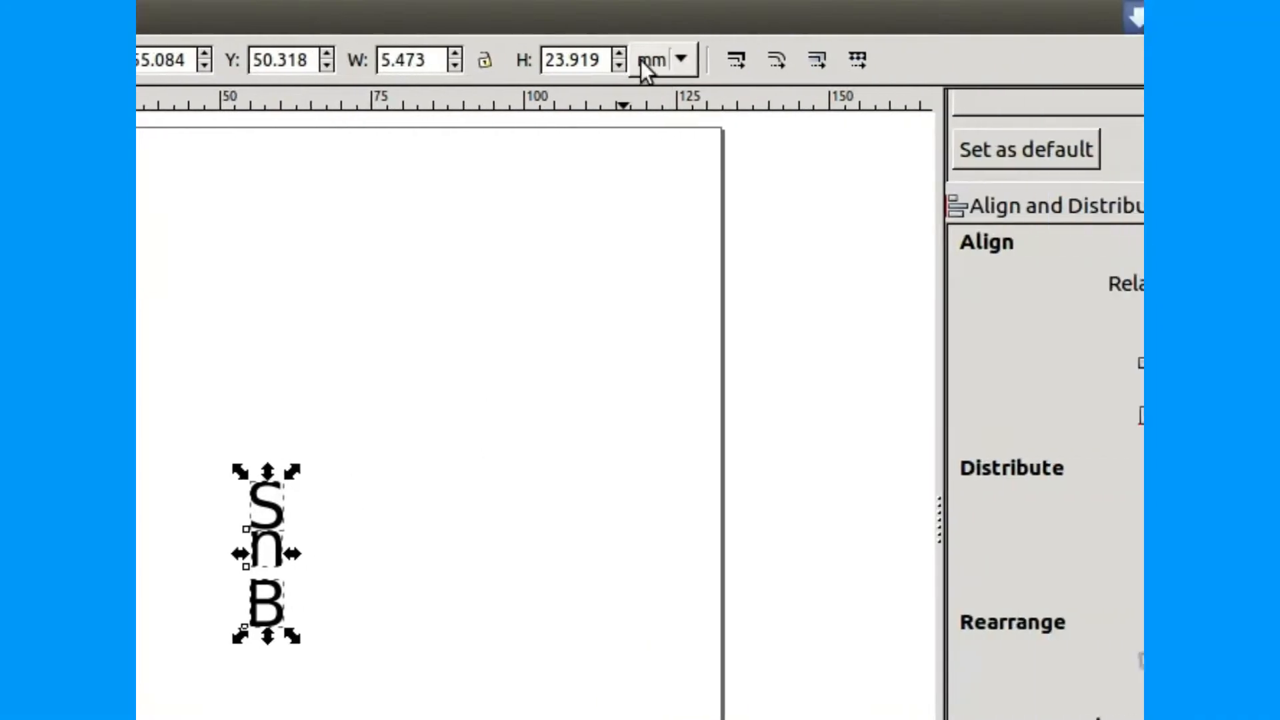
pyautogui.click(637, 60)
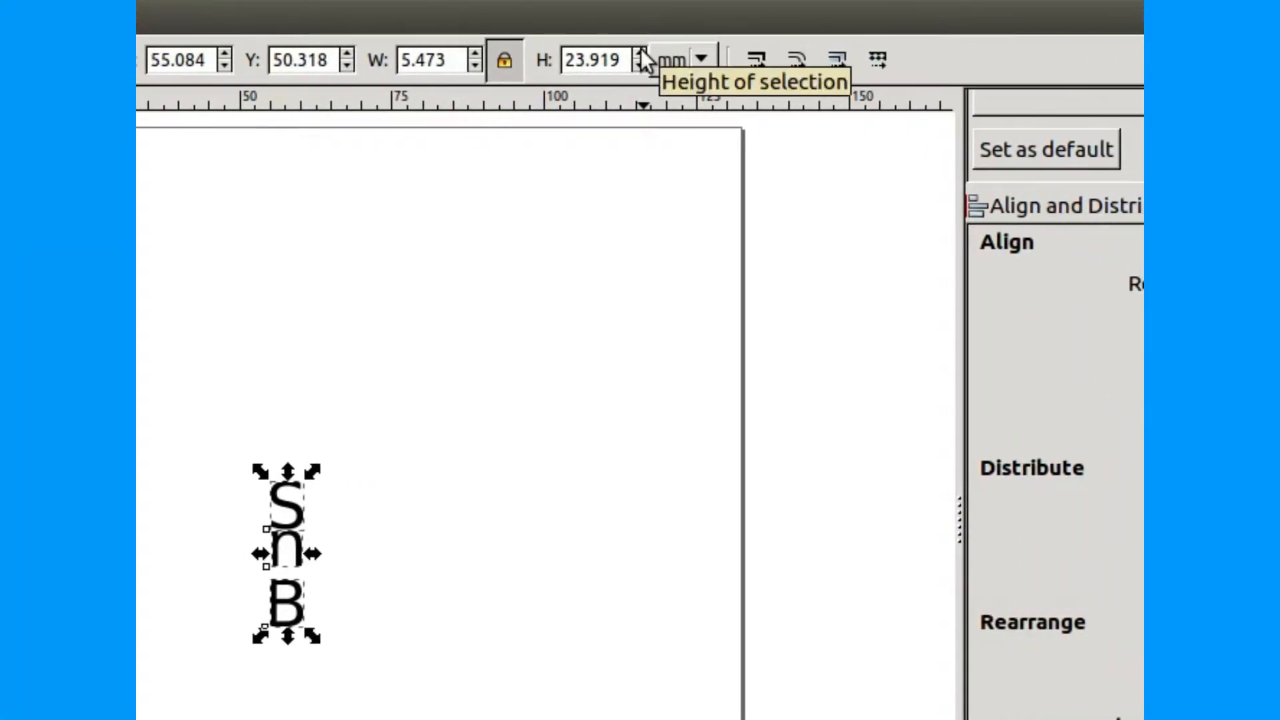
pyautogui.click(702, 59)
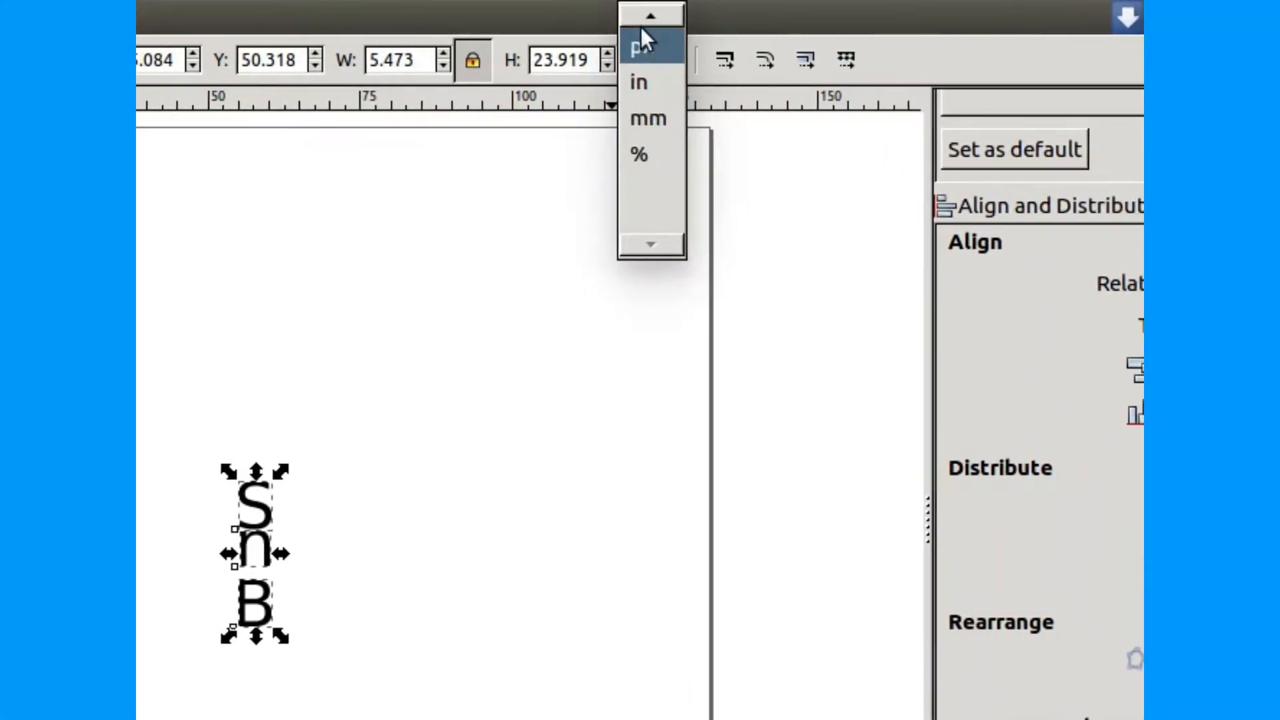
pyautogui.click(640, 47)
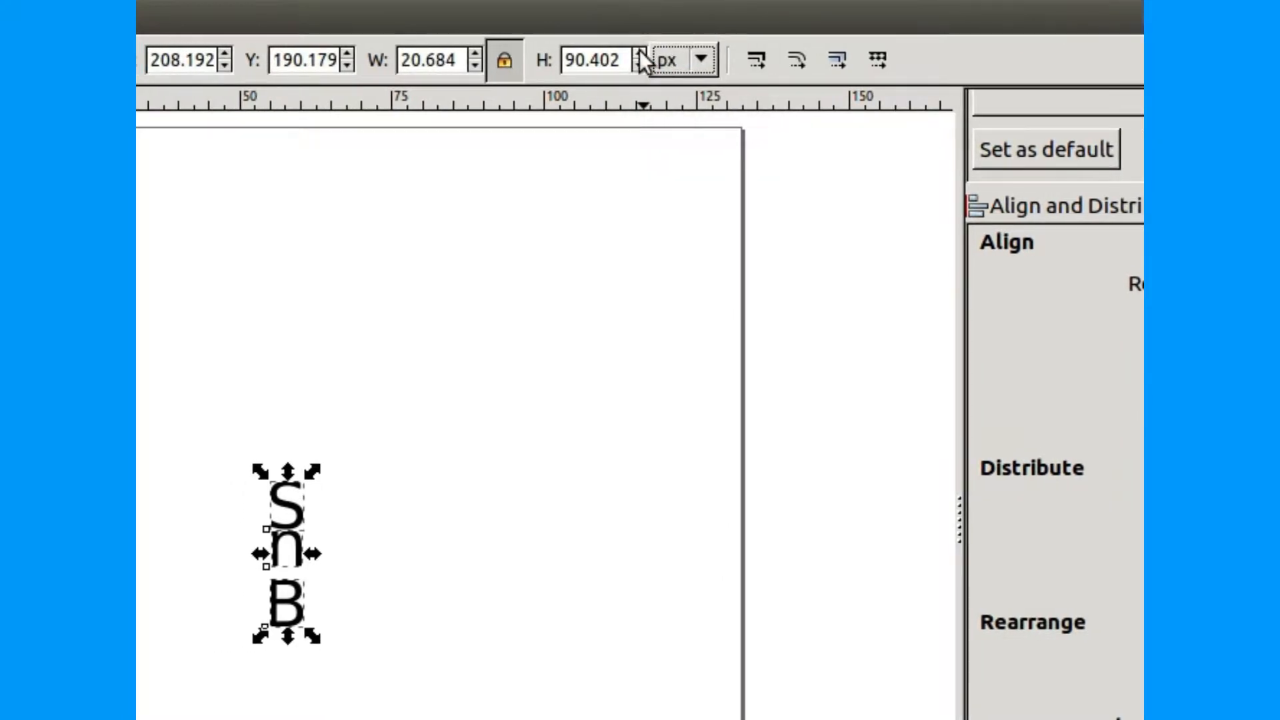
pyautogui.click(640, 52)
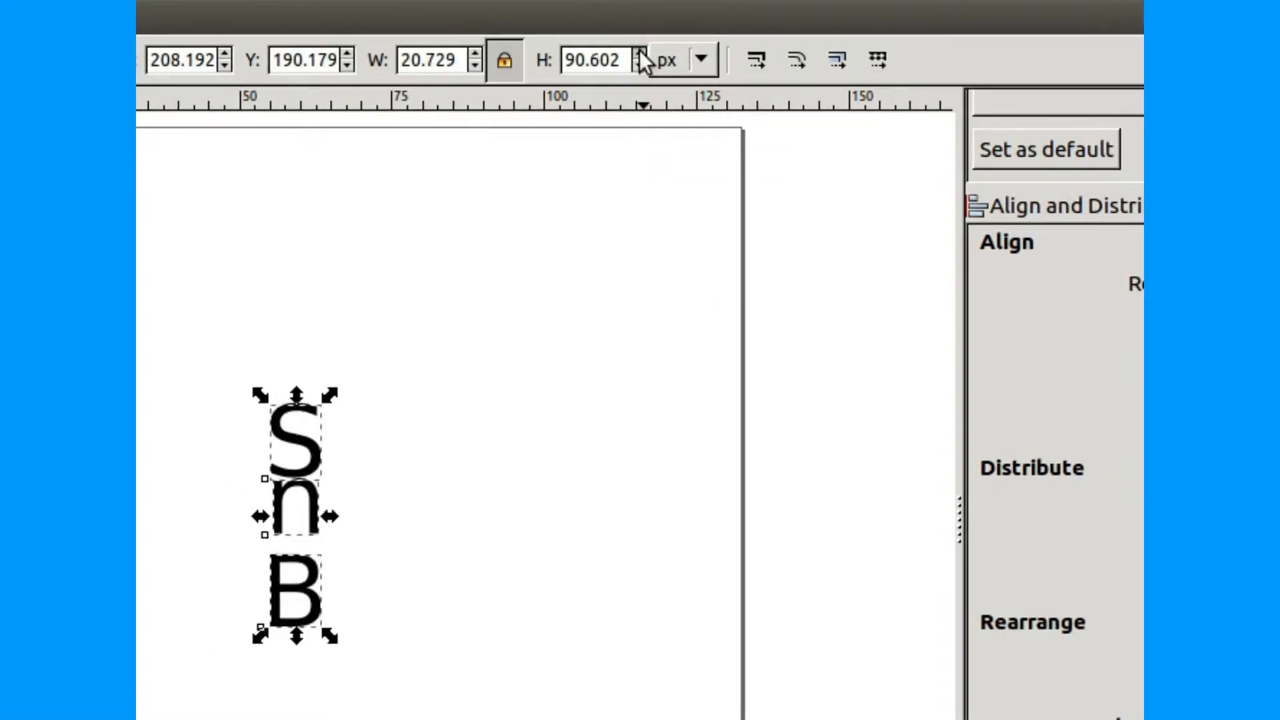
pyautogui.moveTo(641, 53); pyautogui.dragTo(640, 53)
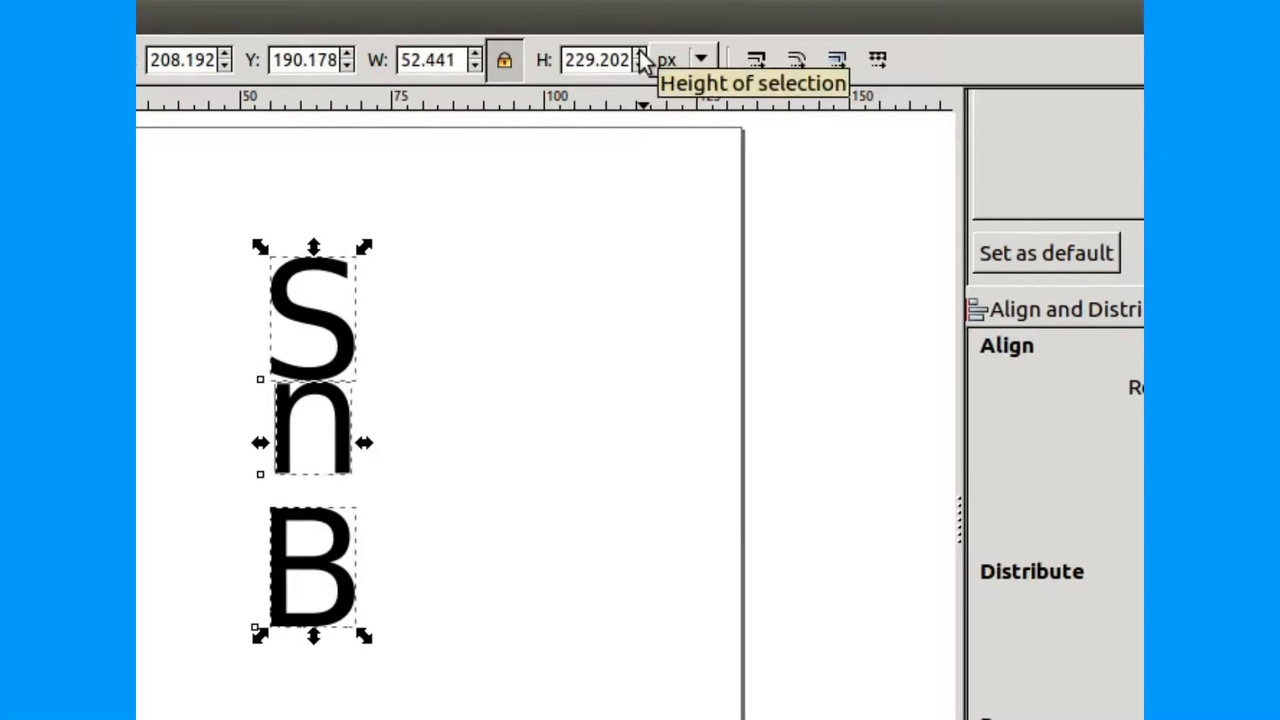
pyautogui.click(640, 53)
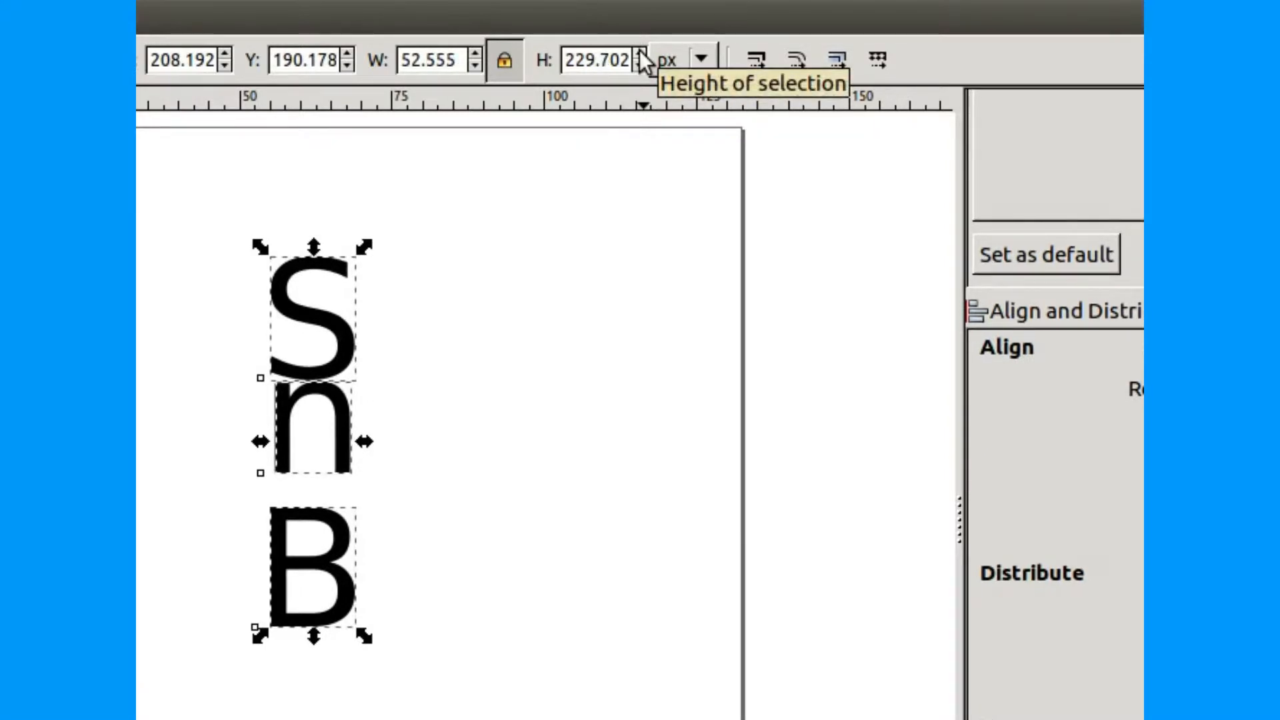
pyautogui.click(640, 54)
pyautogui.moveTo(640, 53); pyautogui.dragTo(640, 53)
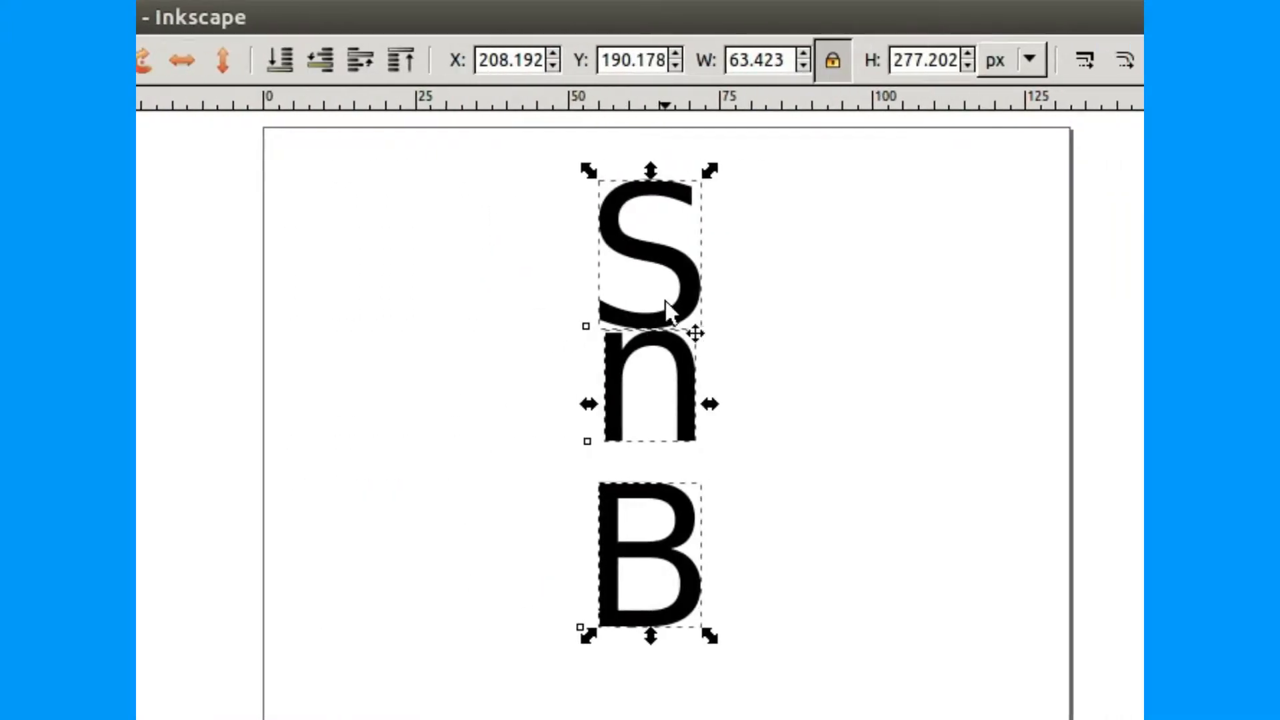
# Step: Move the stacked letters lower on the page, to about X 202 px and Y 135 px, and deselect them
pyautogui.moveTo(394, 297); pyautogui.dragTo(360, 397)
pyautogui.moveTo(642, 370); pyautogui.dragTo(684, 371)
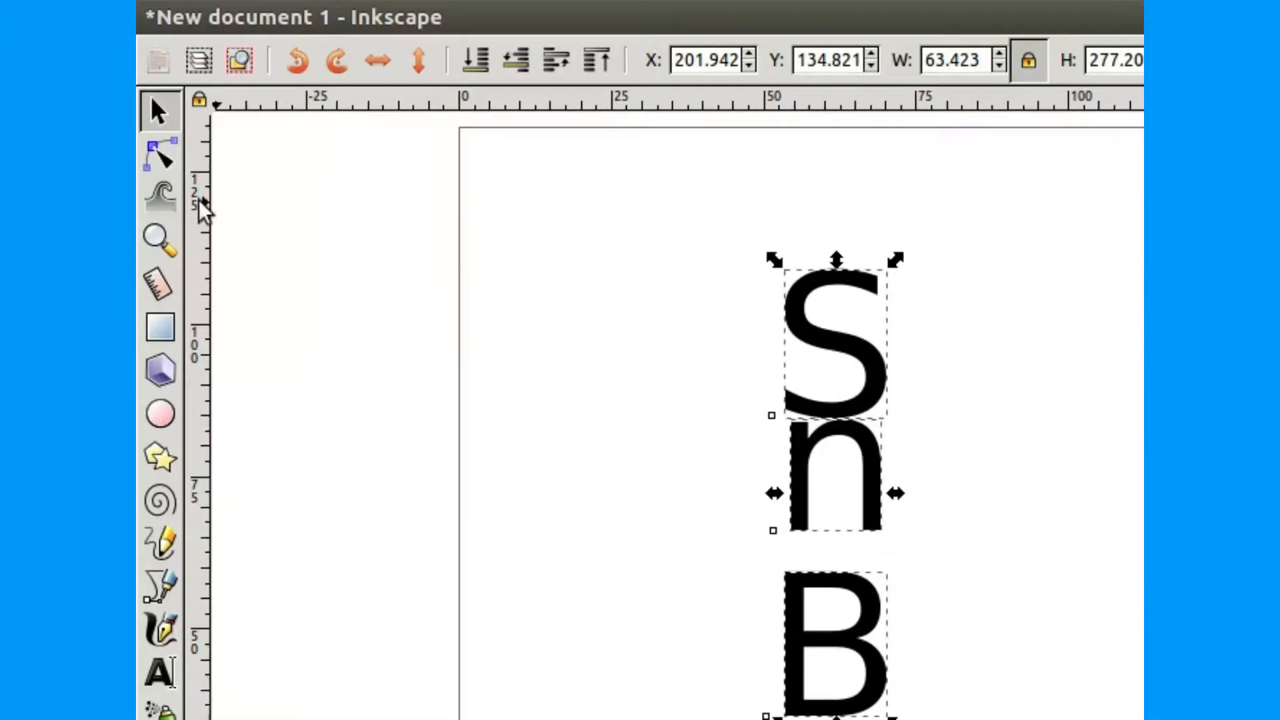
pyautogui.click(620, 467)
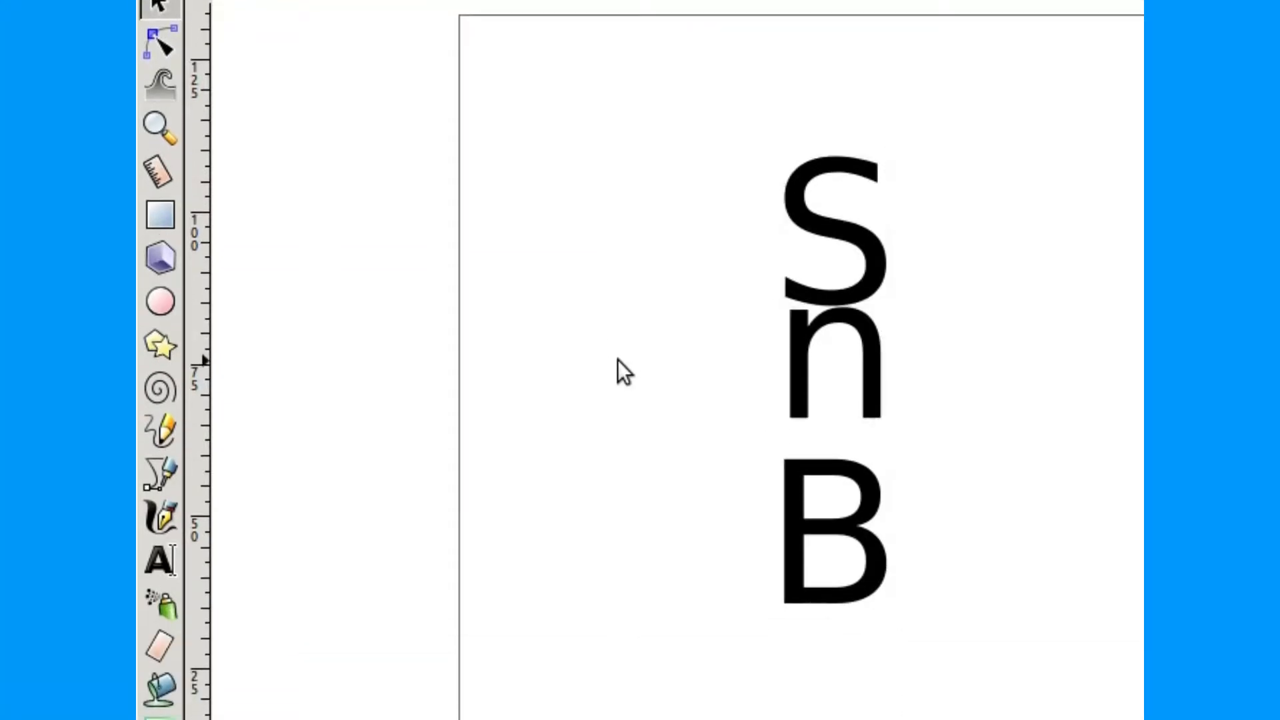
# Step: Spread the stacked letters into a diagonal, with S toward the page's left, n in the middle and B toward its right
pyautogui.moveTo(639, 359); pyautogui.dragTo(487, 364)
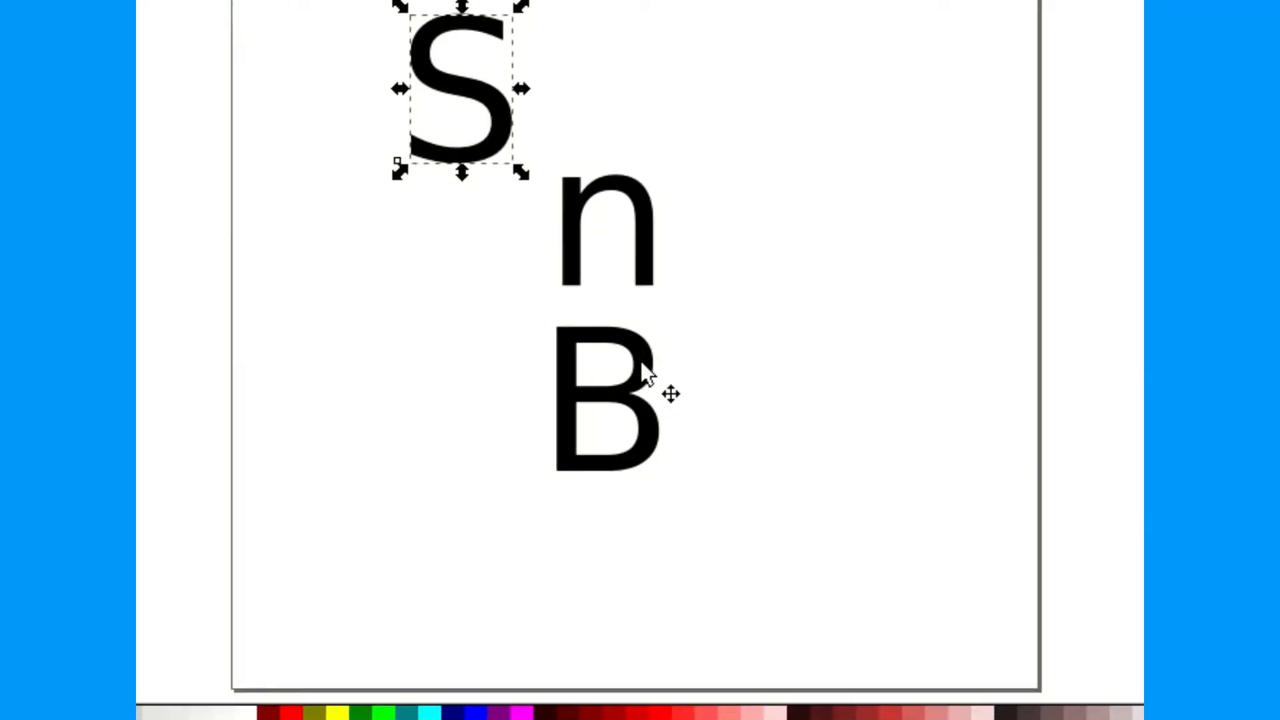
pyautogui.moveTo(642, 361)
pyautogui.mouseDown()
pyautogui.moveTo(793, 428)
pyautogui.moveTo(807, 411)
pyautogui.moveTo(808, 392)
pyautogui.moveTo(641, 360)
pyautogui.mouseUp()
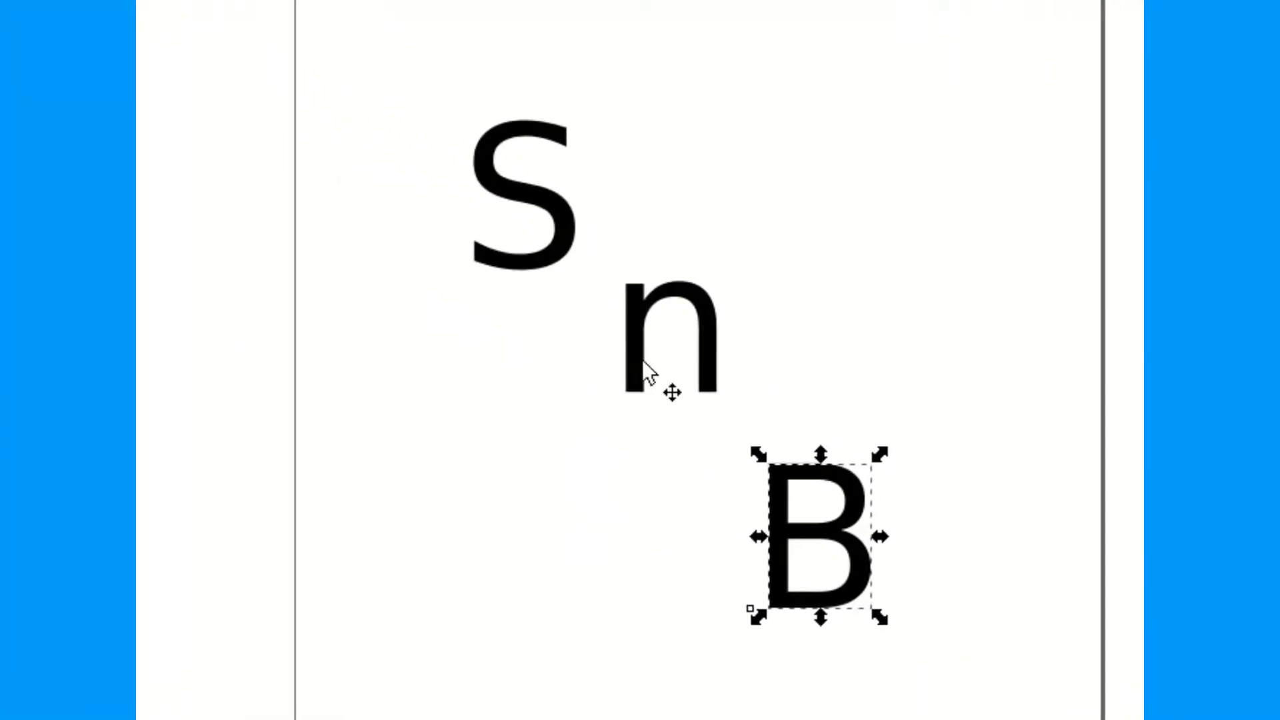
pyautogui.moveTo(417, 230); pyautogui.dragTo(392, 273)
pyautogui.moveTo(638, 362); pyautogui.dragTo(680, 360)
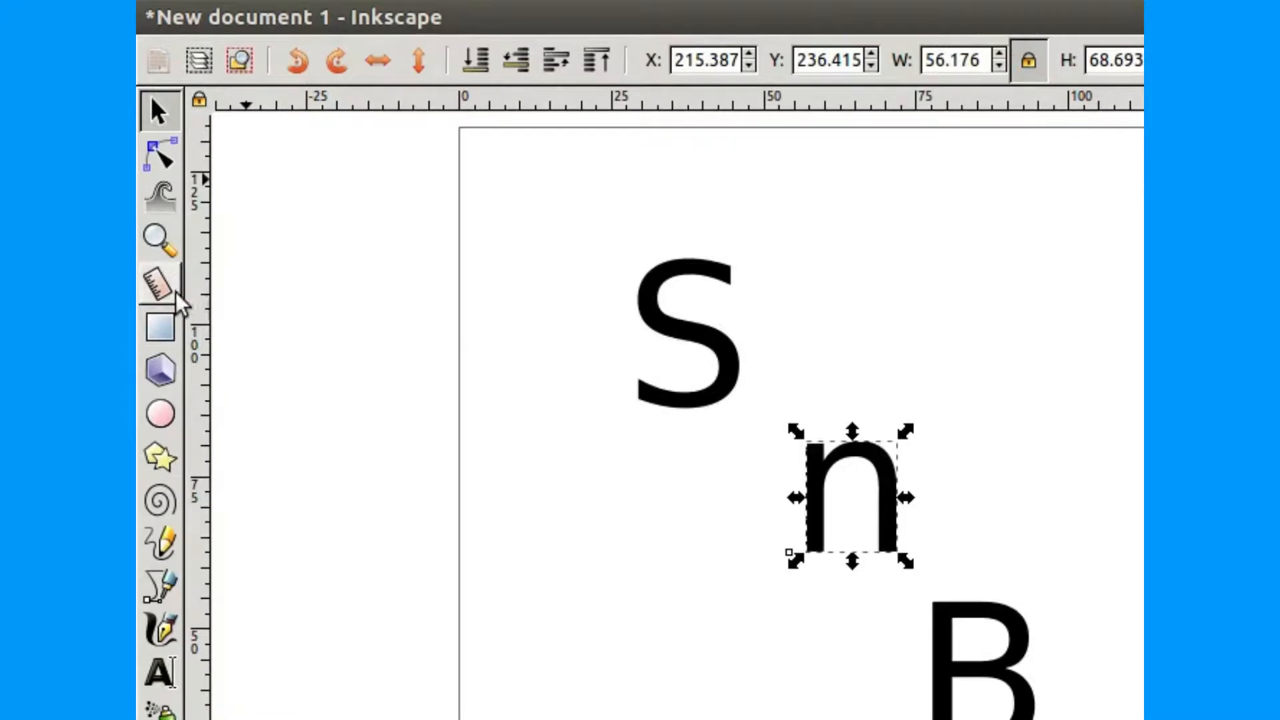
# Step: Draw a rectangle about 125.7 mm wide and 127.6 mm high over nearly the whole page
pyautogui.click(160, 327)
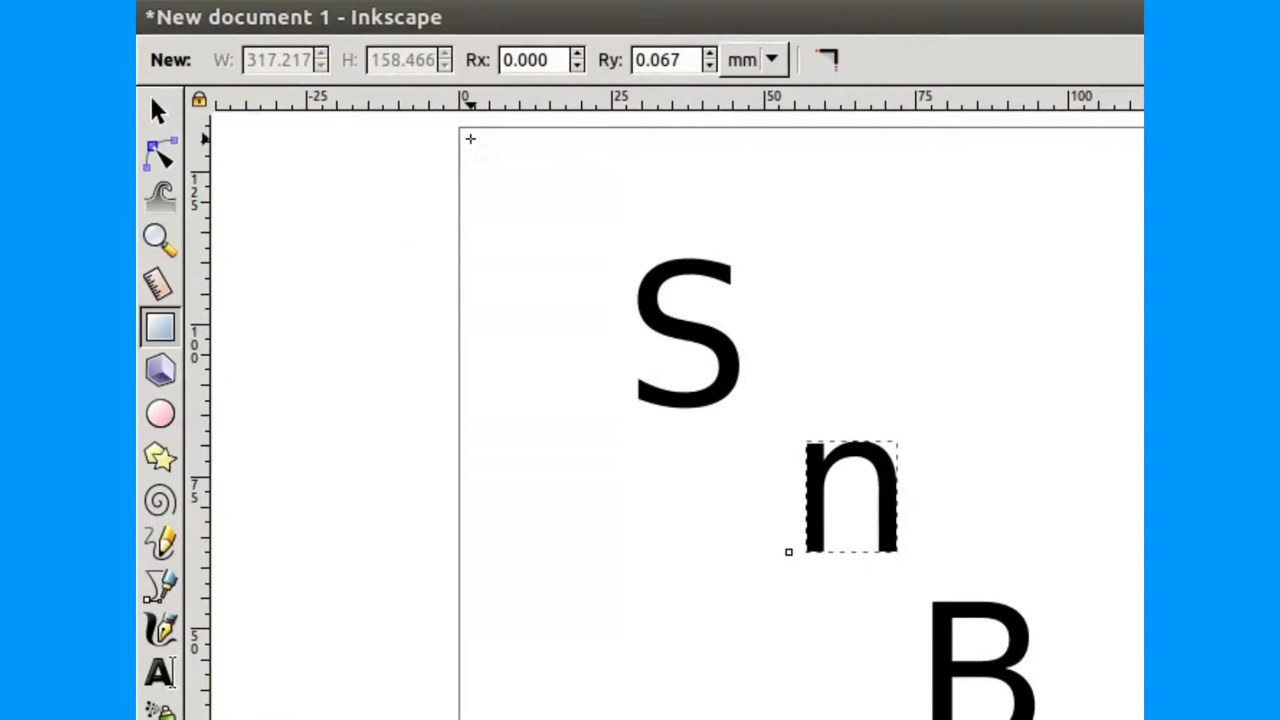
pyautogui.moveTo(471, 139); pyautogui.dragTo(1149, 719)
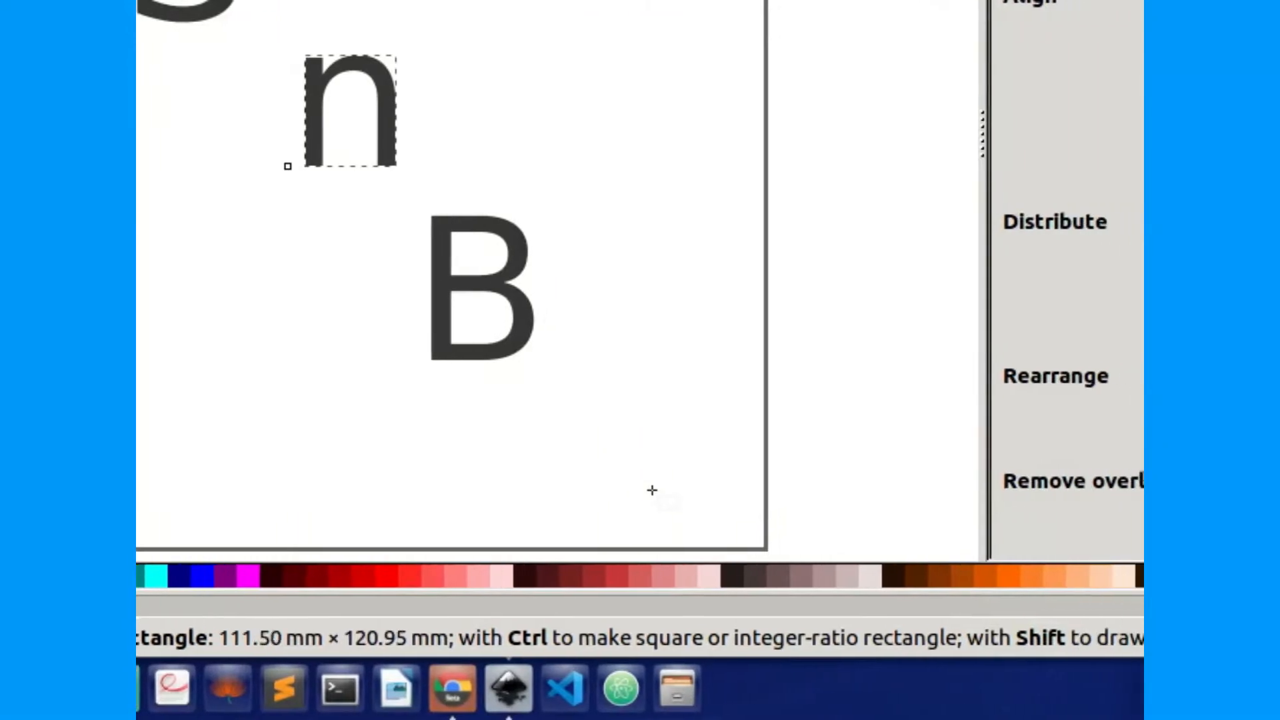
pyautogui.moveTo(653, 490); pyautogui.dragTo(733, 522)
pyautogui.moveTo(642, 522); pyautogui.dragTo(641, 529)
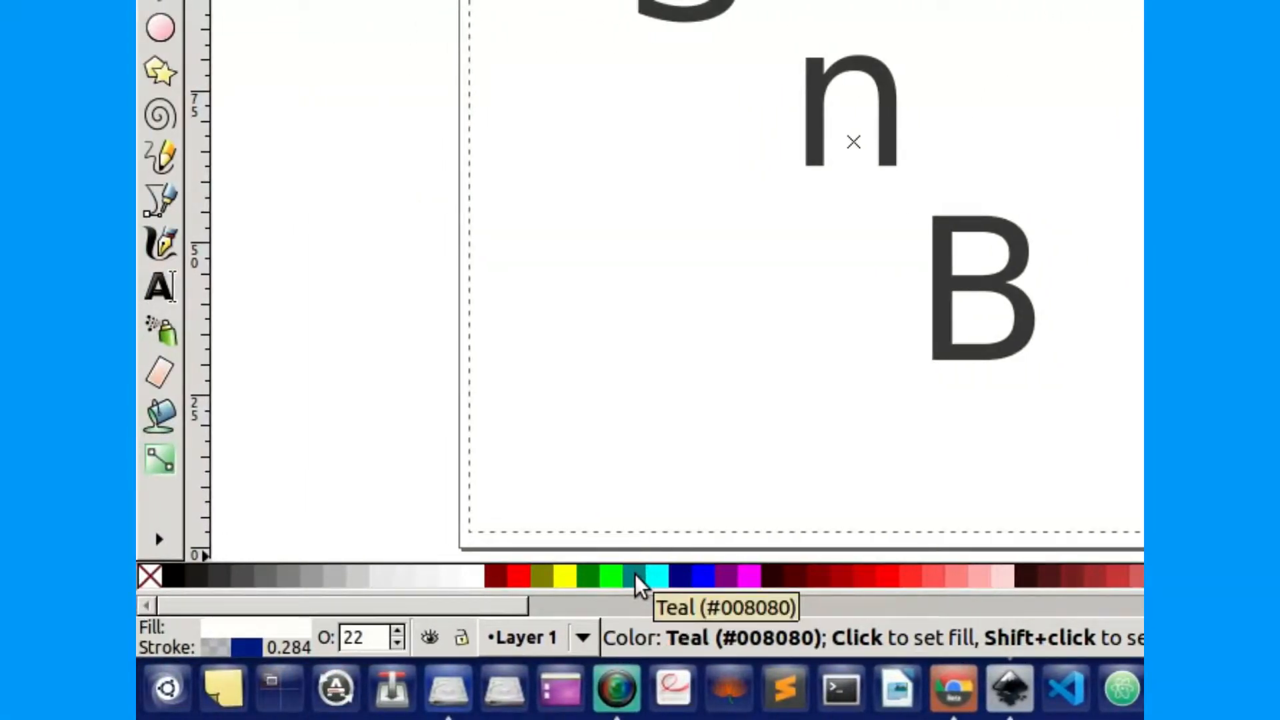
# Step: Fill the rectangle with the flat RGBA colour 0099ffff and make it fully opaque
pyautogui.click(635, 574)
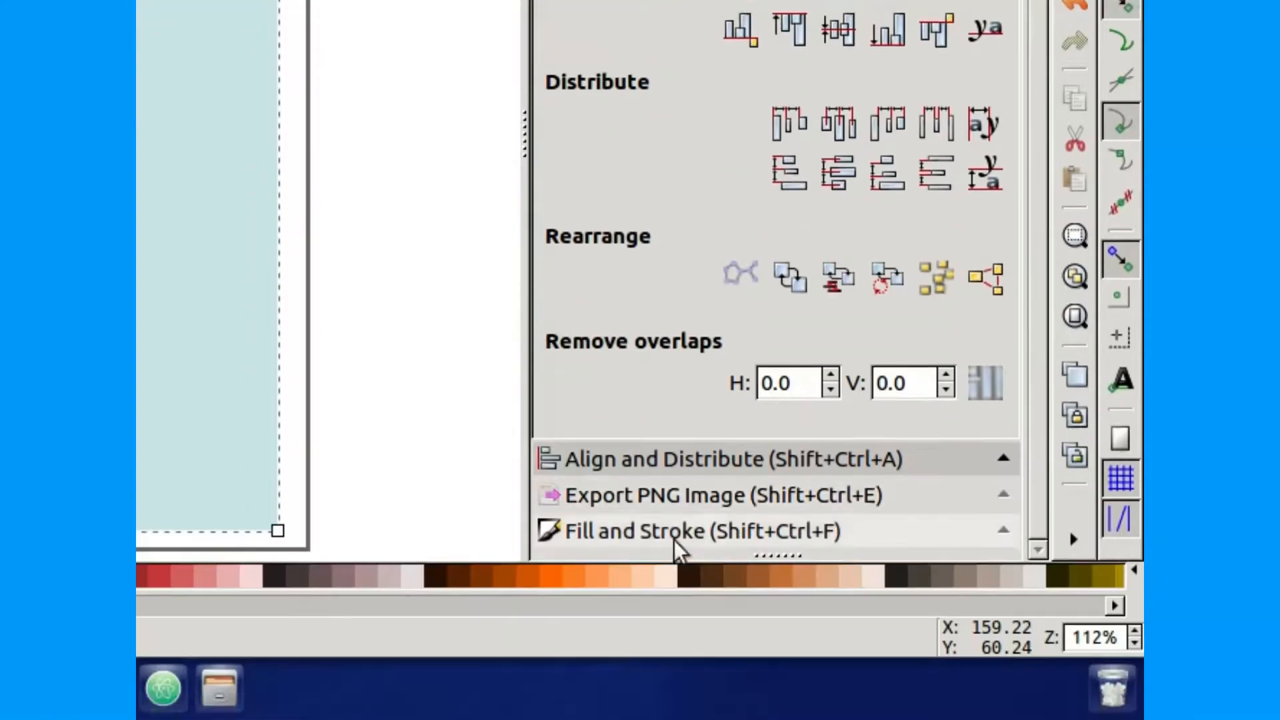
pyautogui.click(643, 536)
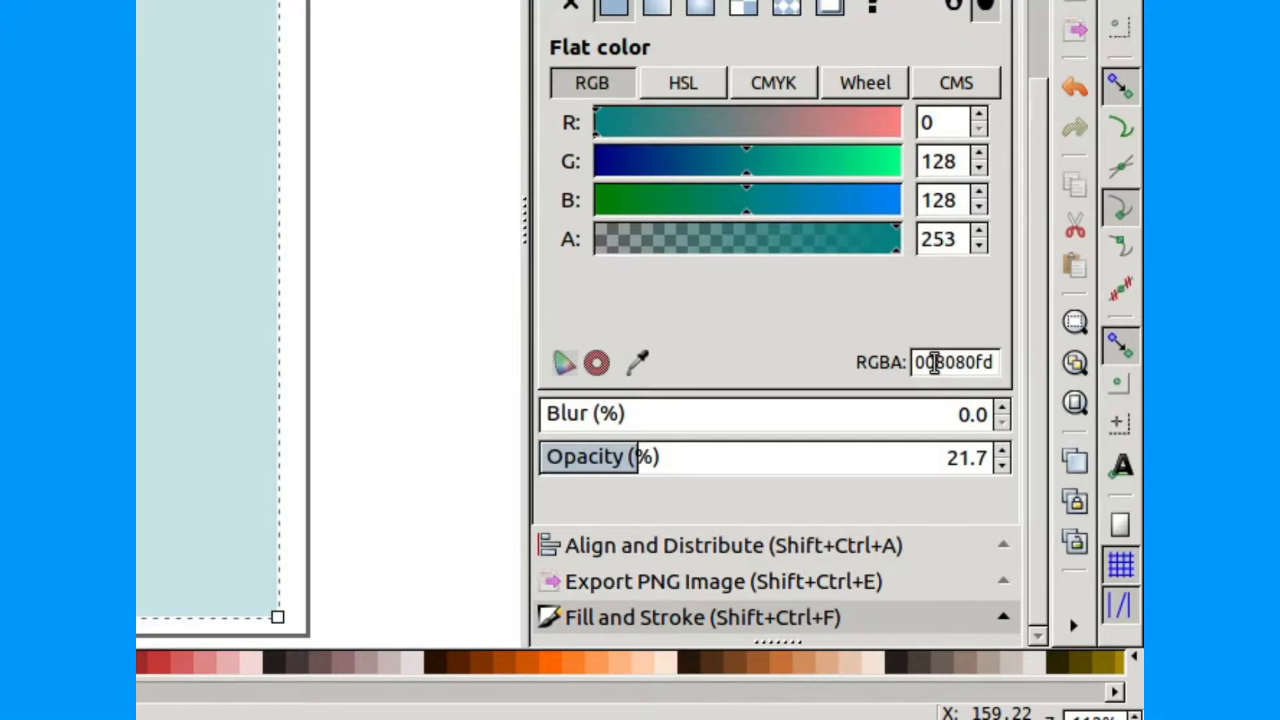
pyautogui.moveTo(934, 363); pyautogui.dragTo(1000, 365)
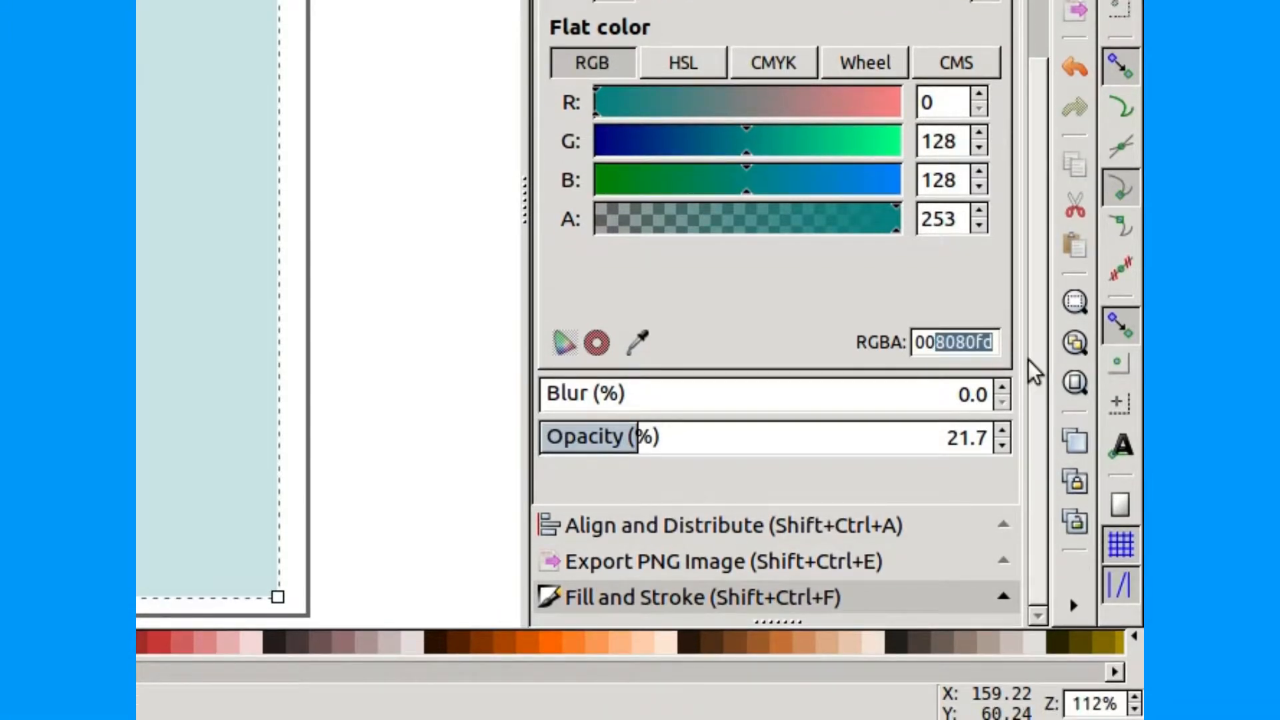
pyautogui.write('99ff')
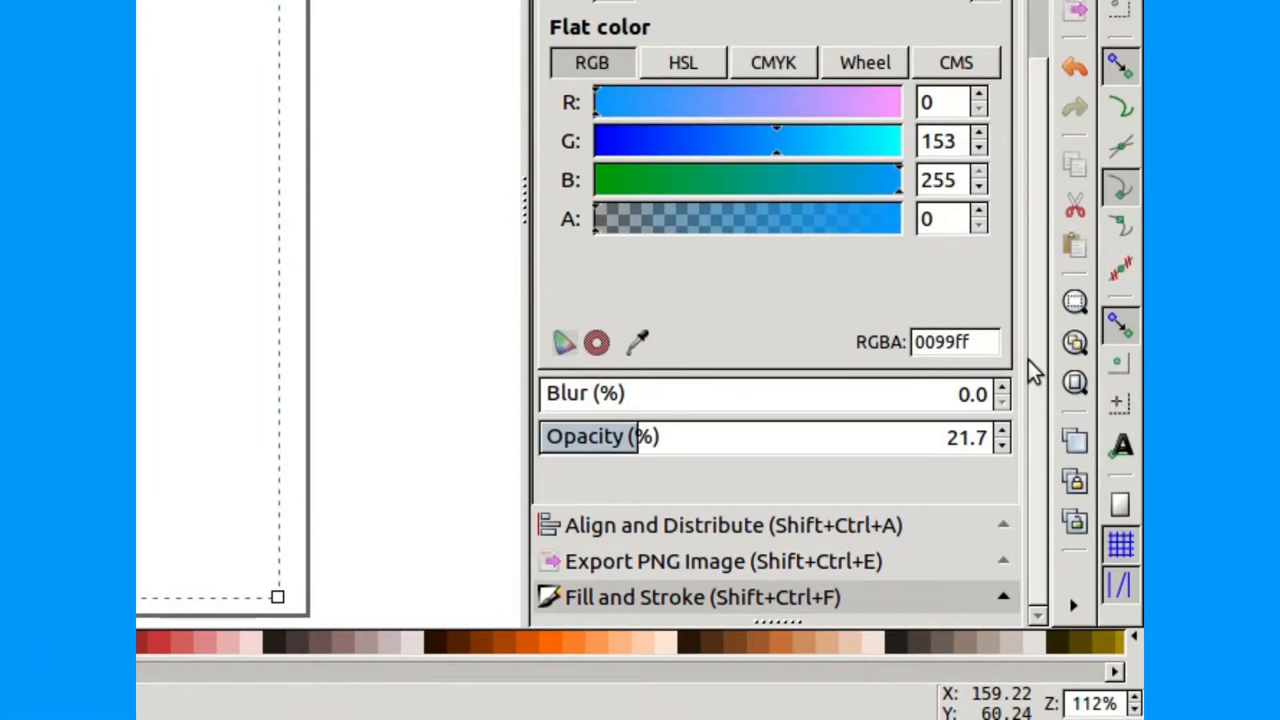
pyautogui.write('ff')
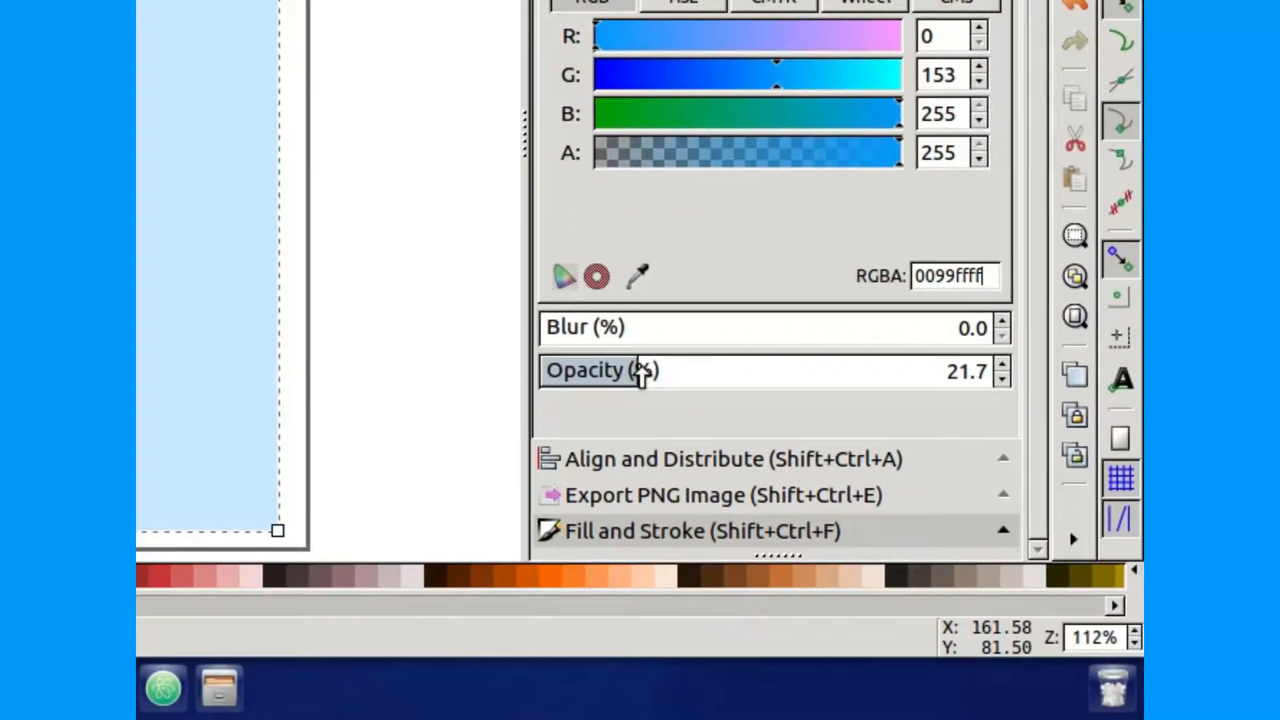
pyautogui.moveTo(643, 372); pyautogui.dragTo(1034, 369)
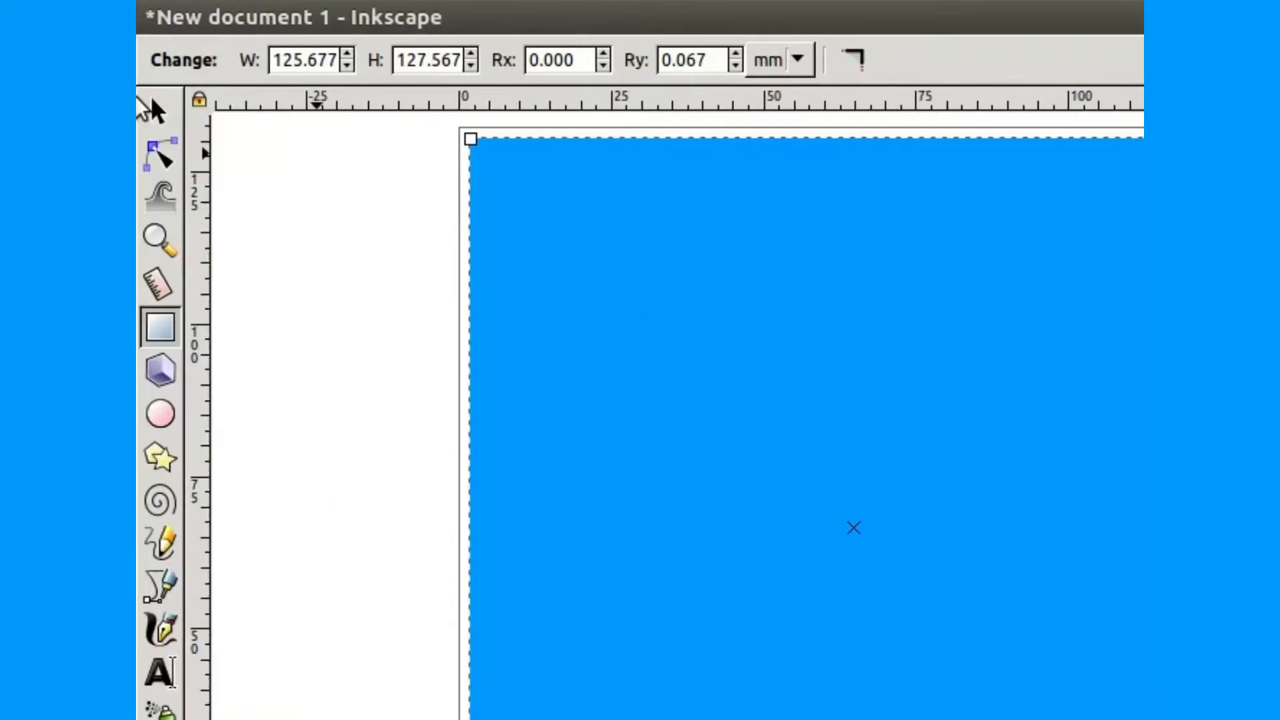
# Step: Lower the blue rectangle to the bottom of the stack behind the letters and move the B slightly down
pyautogui.click(158, 106)
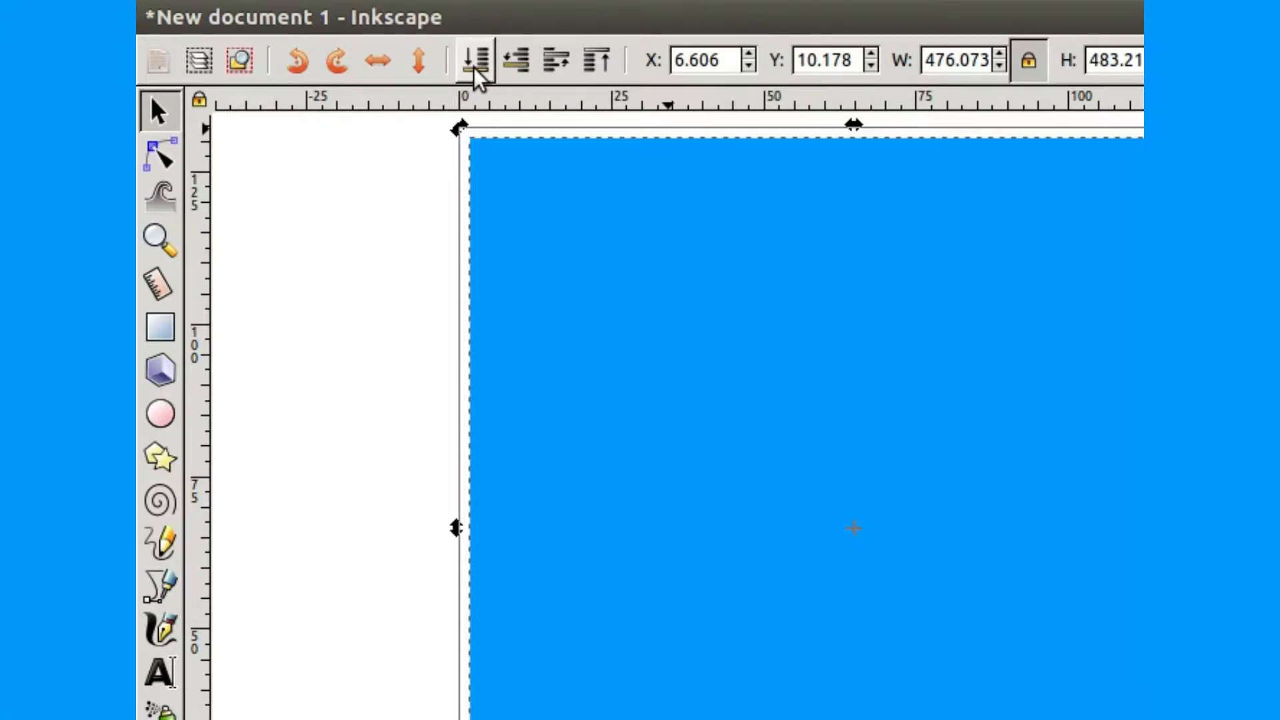
pyautogui.click(474, 67)
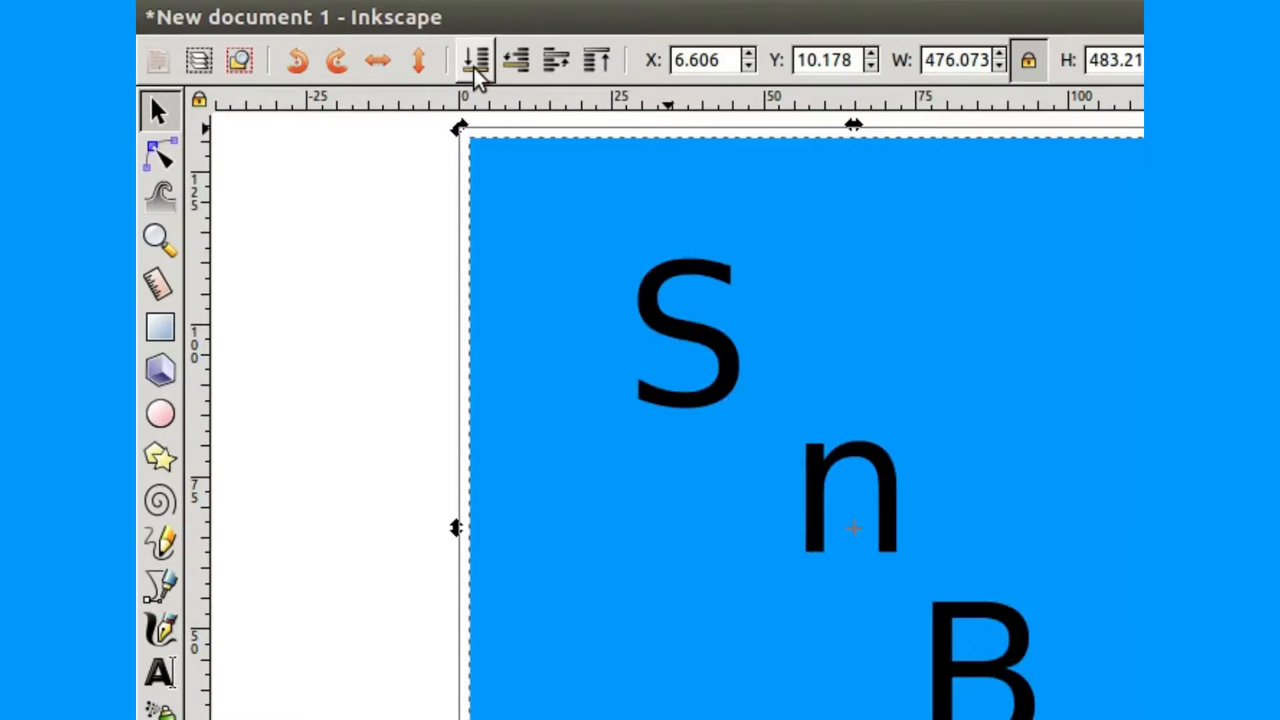
pyautogui.click(720, 359)
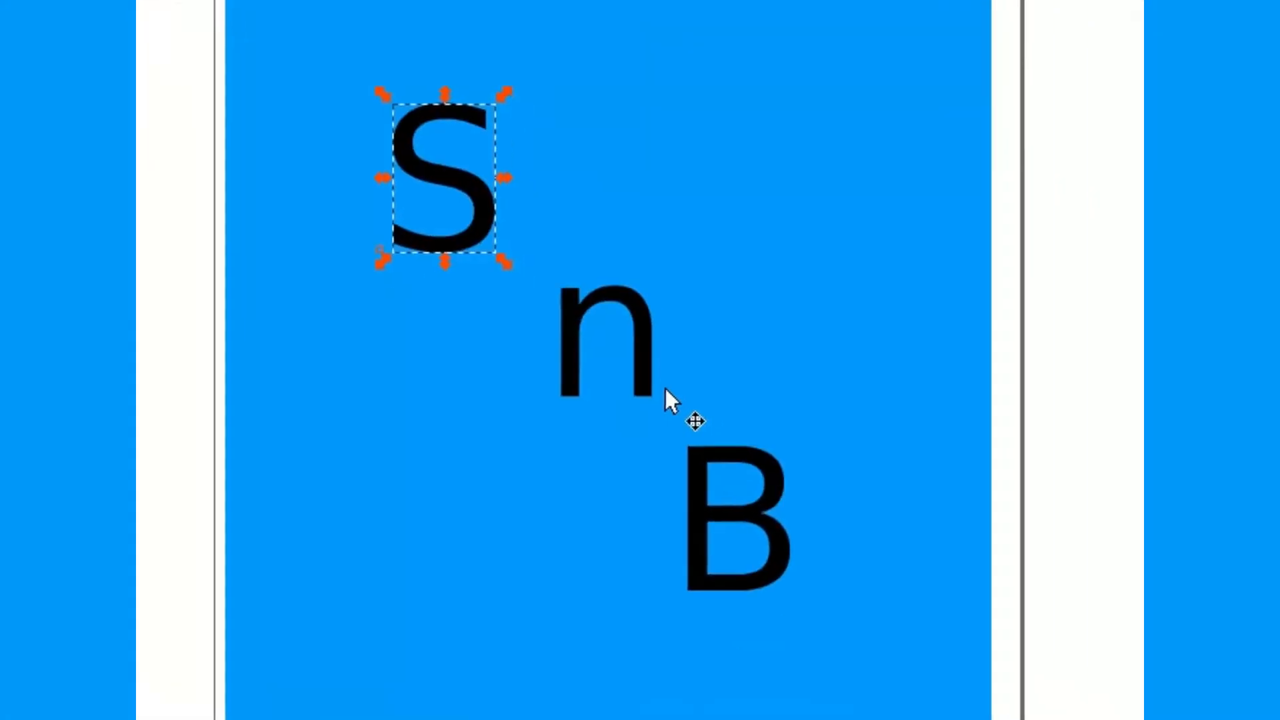
pyautogui.click(729, 515)
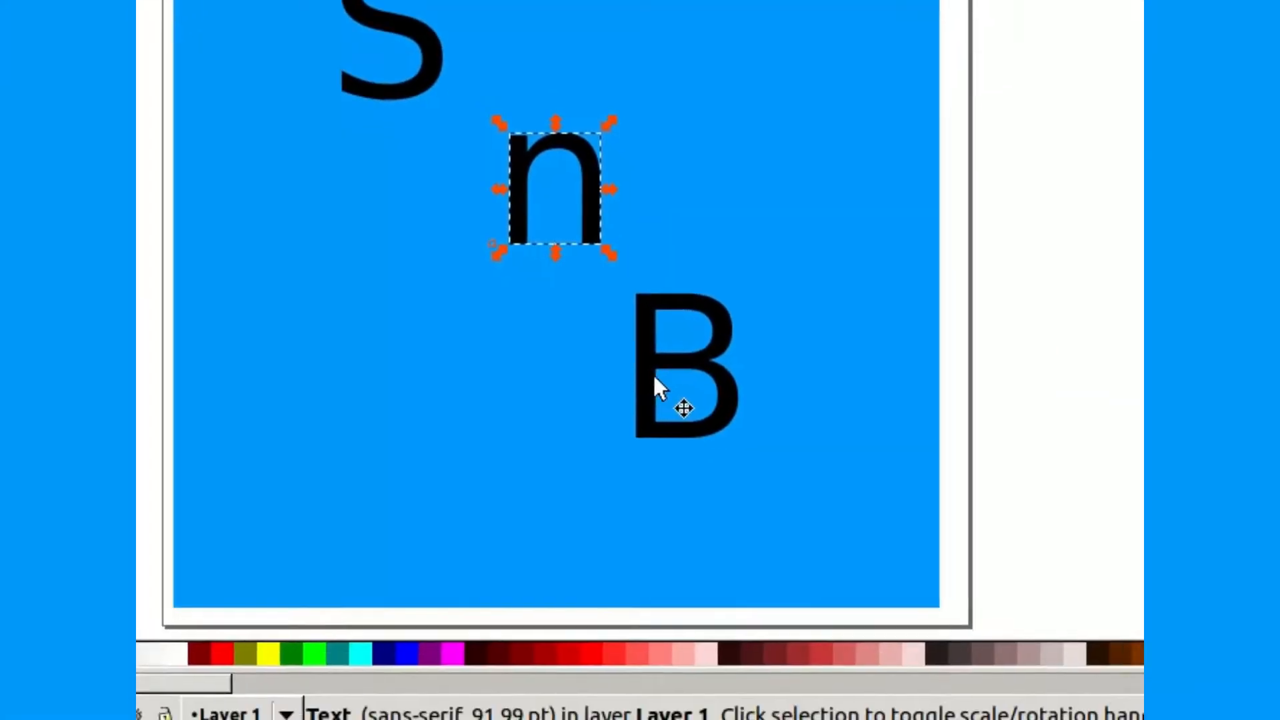
pyautogui.moveTo(771, 525); pyautogui.dragTo(772, 544)
pyautogui.moveTo(640, 368); pyautogui.dragTo(641, 366)
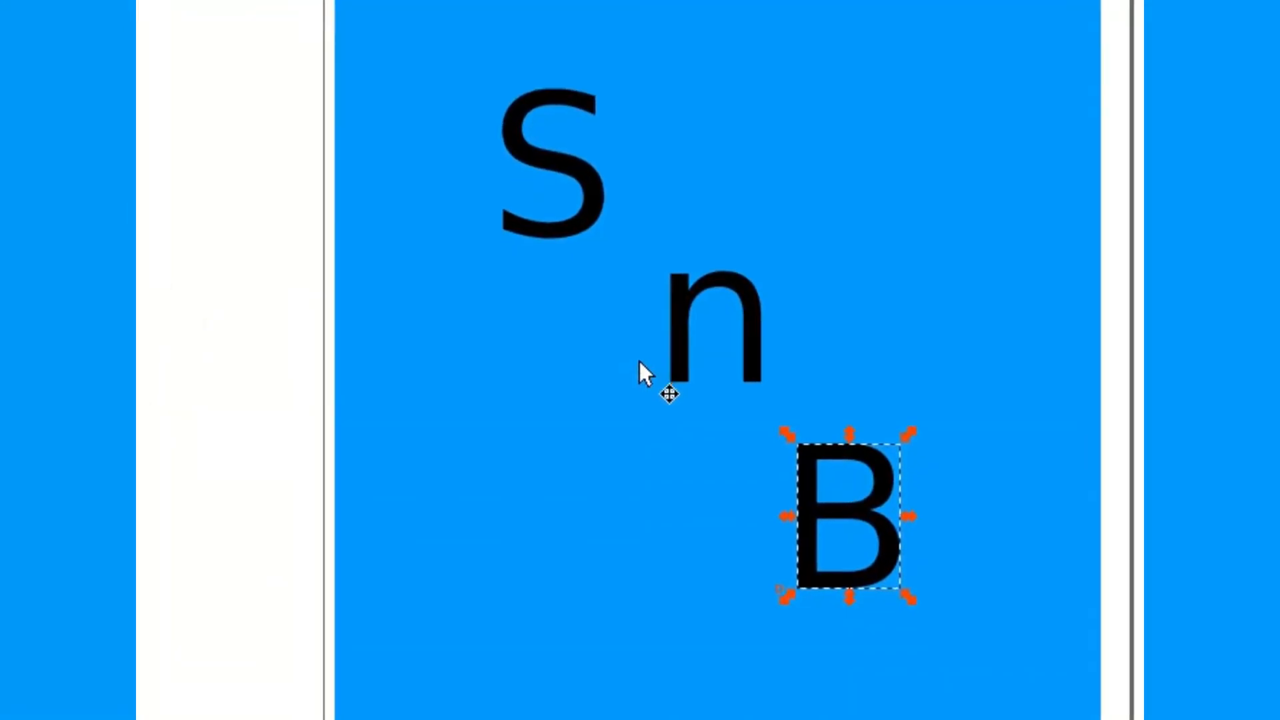
# Step: Extend the letter n to the word "and"
pyautogui.click(673, 338)
pyautogui.write('t')
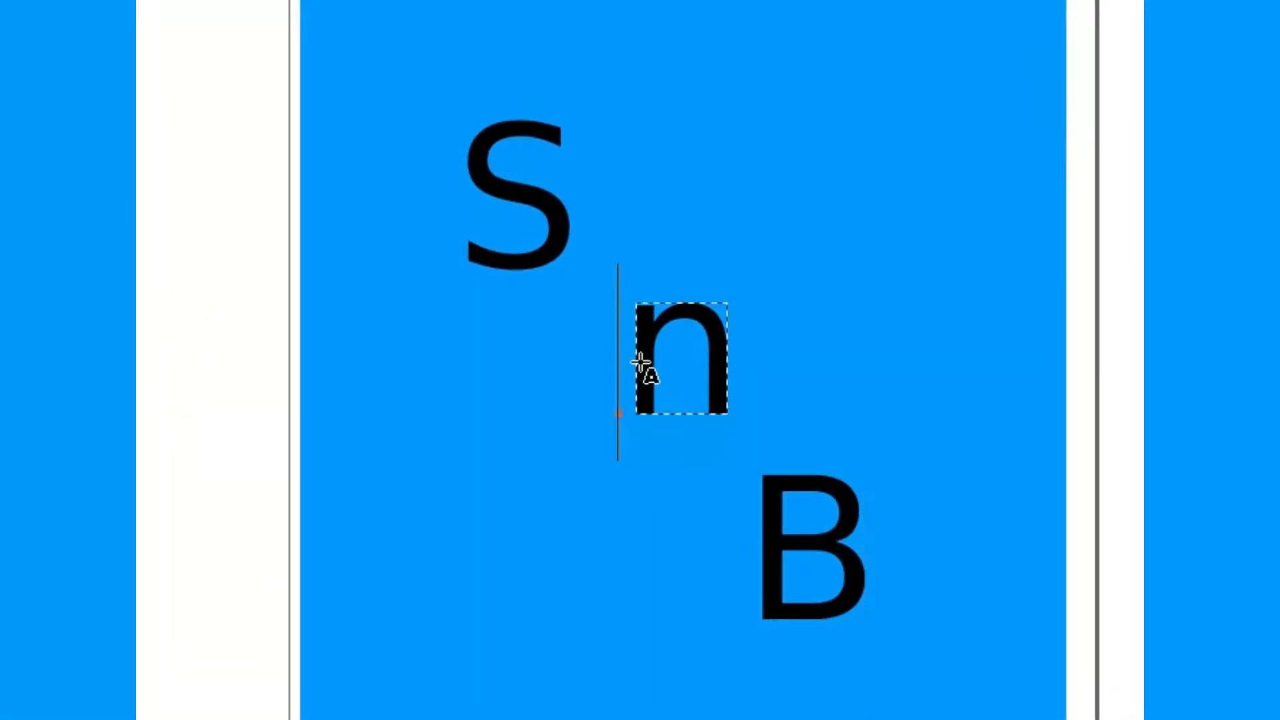
pyautogui.write('a')
pyautogui.press('End')
pyautogui.write('d')
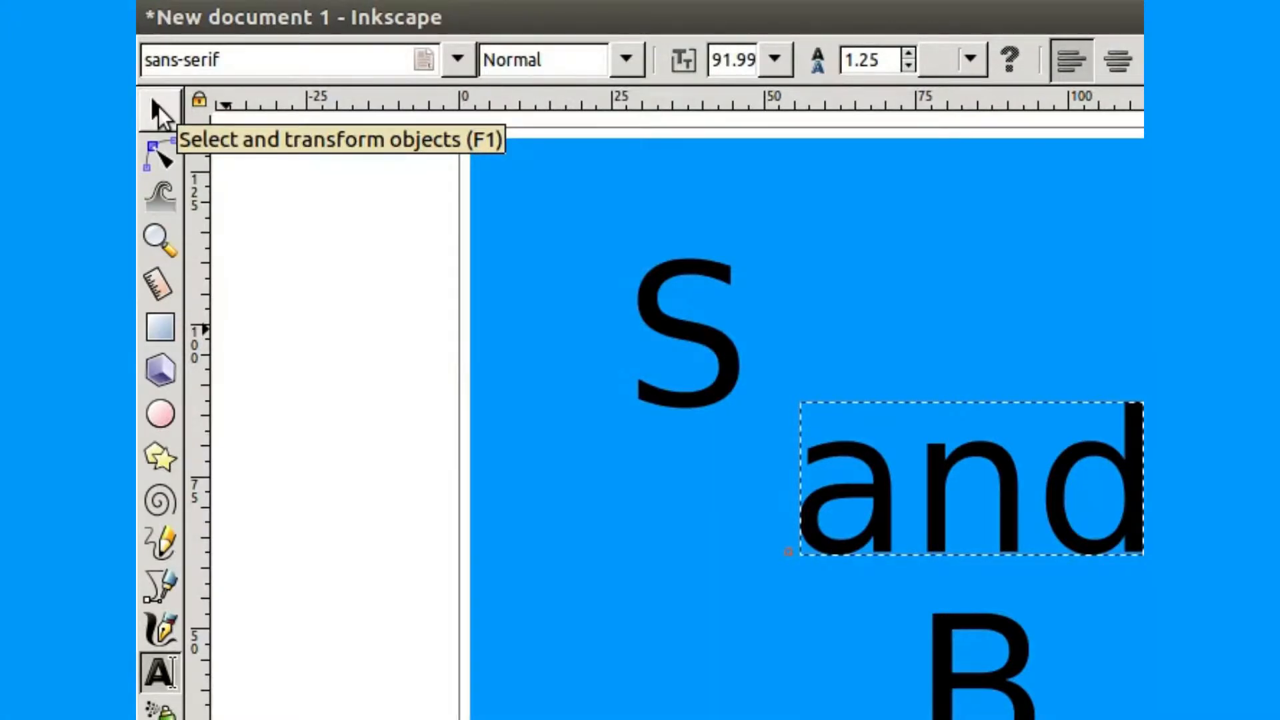
# Step: Shrink the word "and" proportionally to a height of 50.125 px and move it to about X 153 px, Y 229 px
pyautogui.click(158, 106)
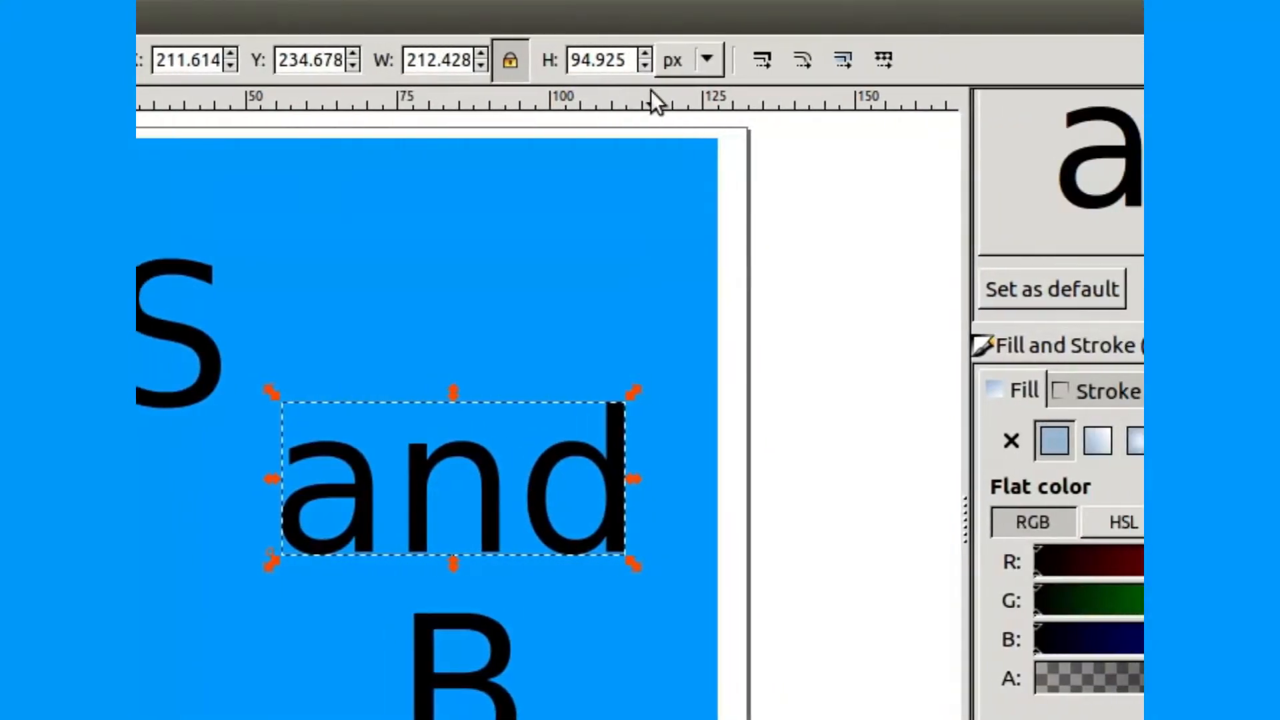
pyautogui.click(639, 69)
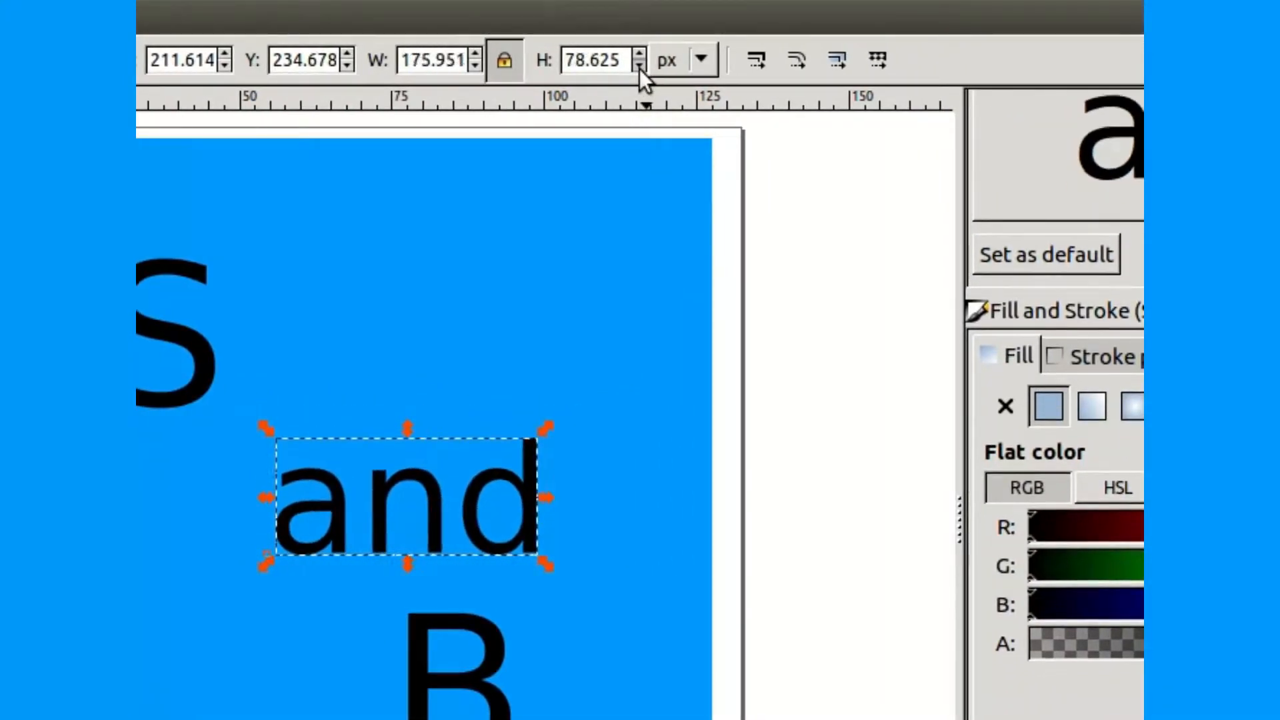
pyautogui.click(639, 69)
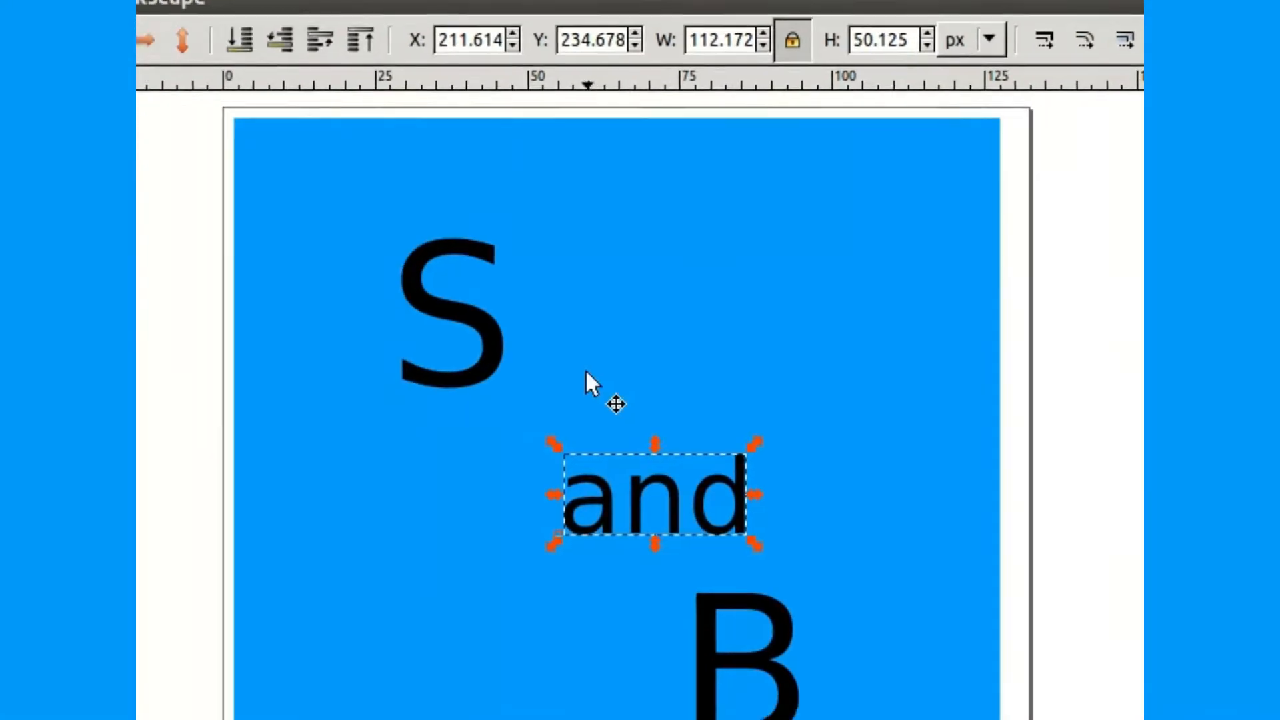
pyautogui.moveTo(641, 363)
pyautogui.mouseDown()
pyautogui.moveTo(544, 375)
pyautogui.moveTo(640, 357)
pyautogui.mouseUp()
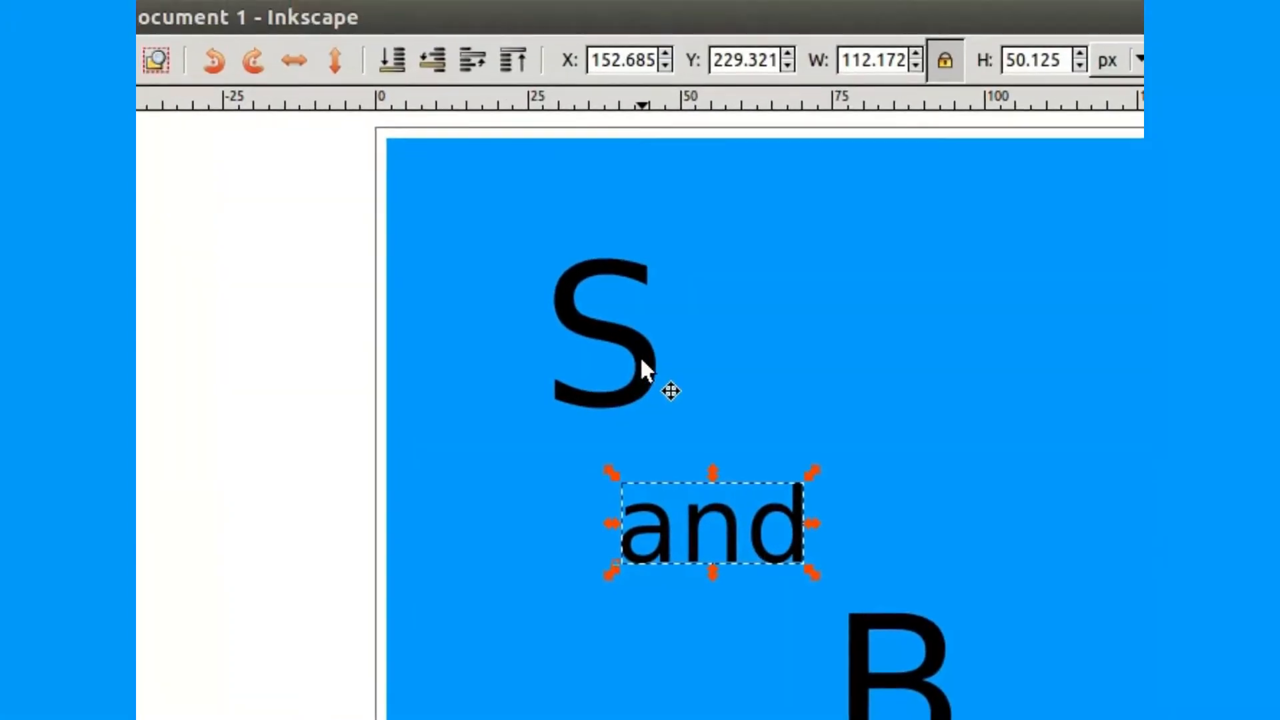
# Step: Extend the letter S to the word "Simple"
pyautogui.click(642, 361)
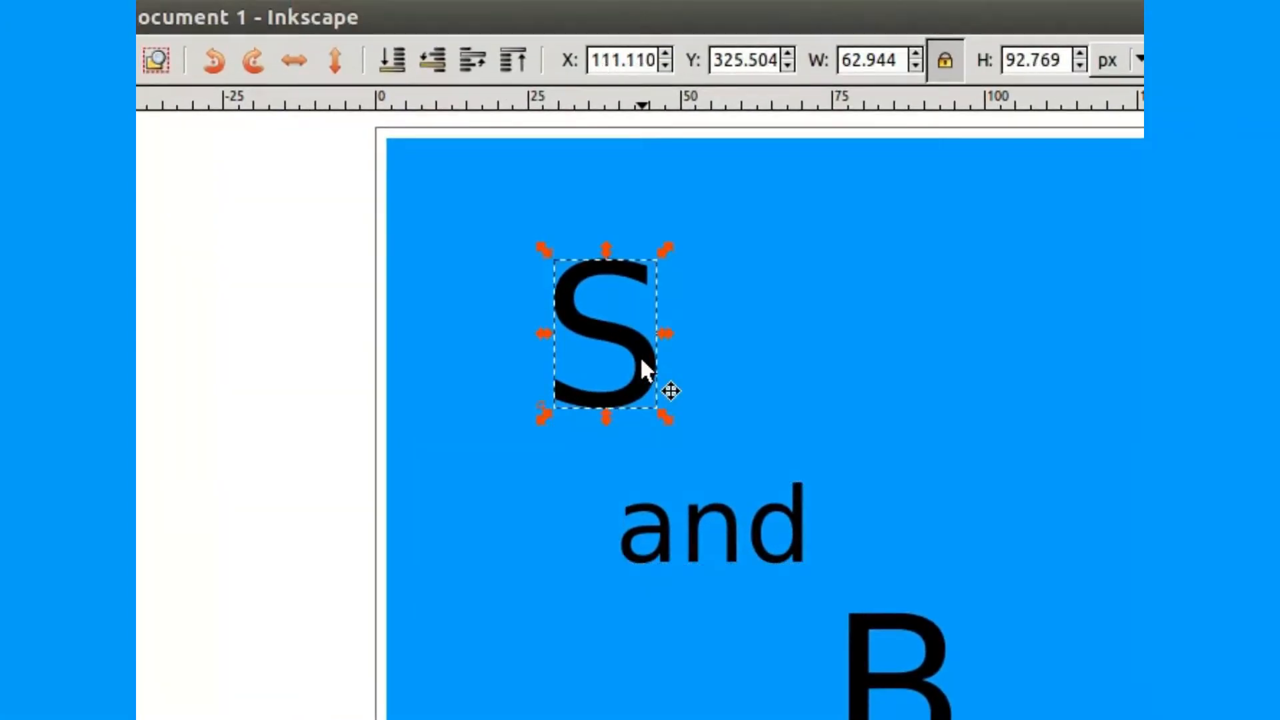
pyautogui.doubleClick(642, 361)
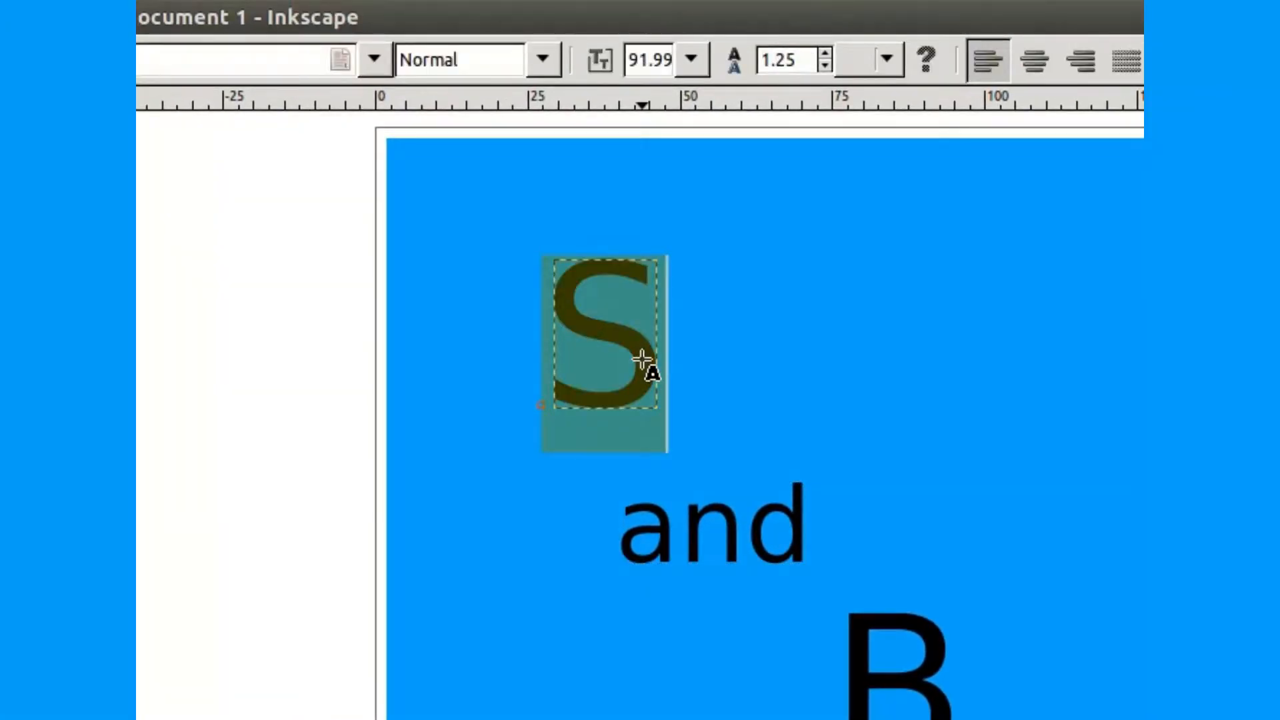
pyautogui.click(642, 360)
pyautogui.write('imple')
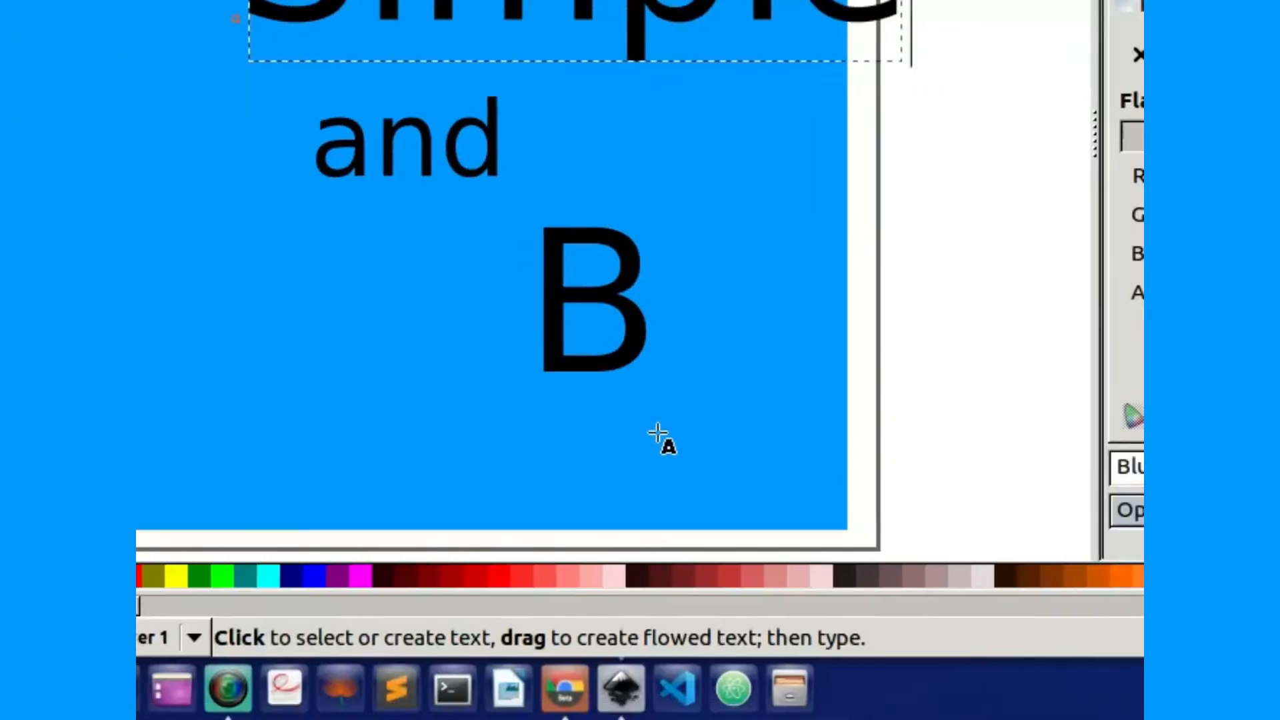
# Step: Extend the letter B to the word "Basics"
pyautogui.doubleClick(942, 710)
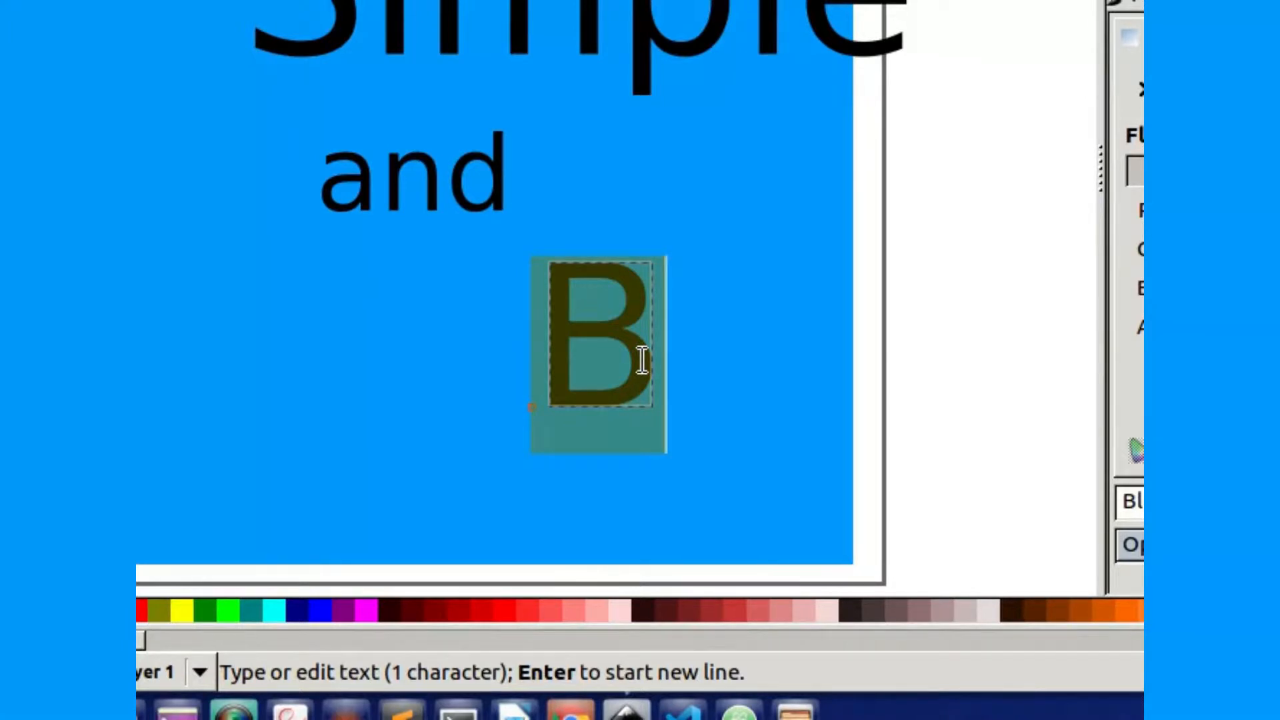
pyautogui.write('as')
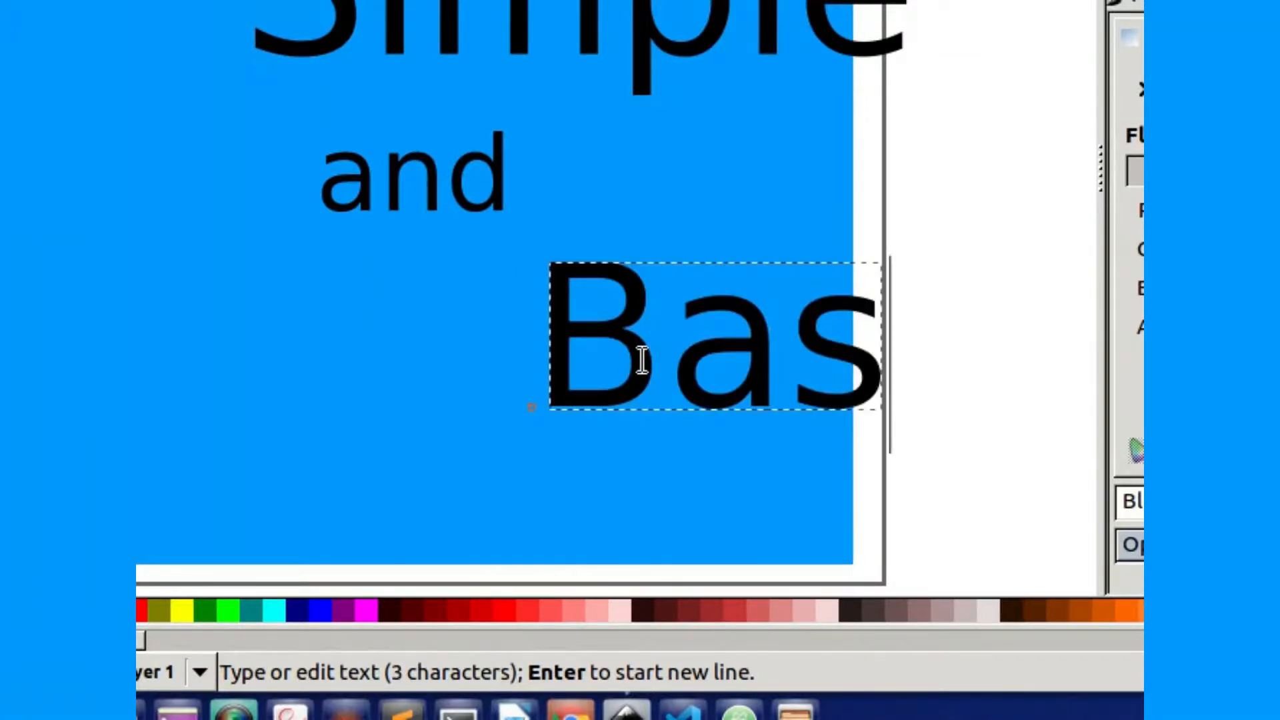
pyautogui.write('is')
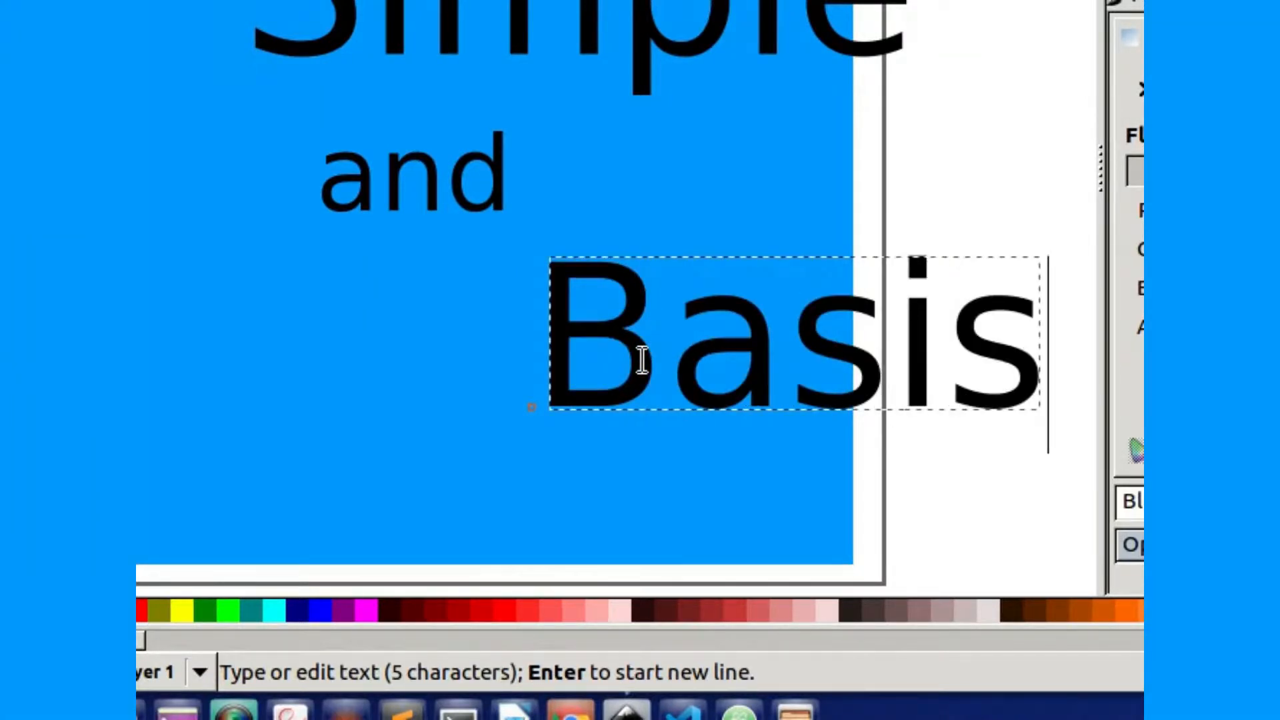
pyautogui.press('BackSpace')
pyautogui.write('vv')
pyautogui.press('BackSpace')
pyautogui.press('BackSpace')
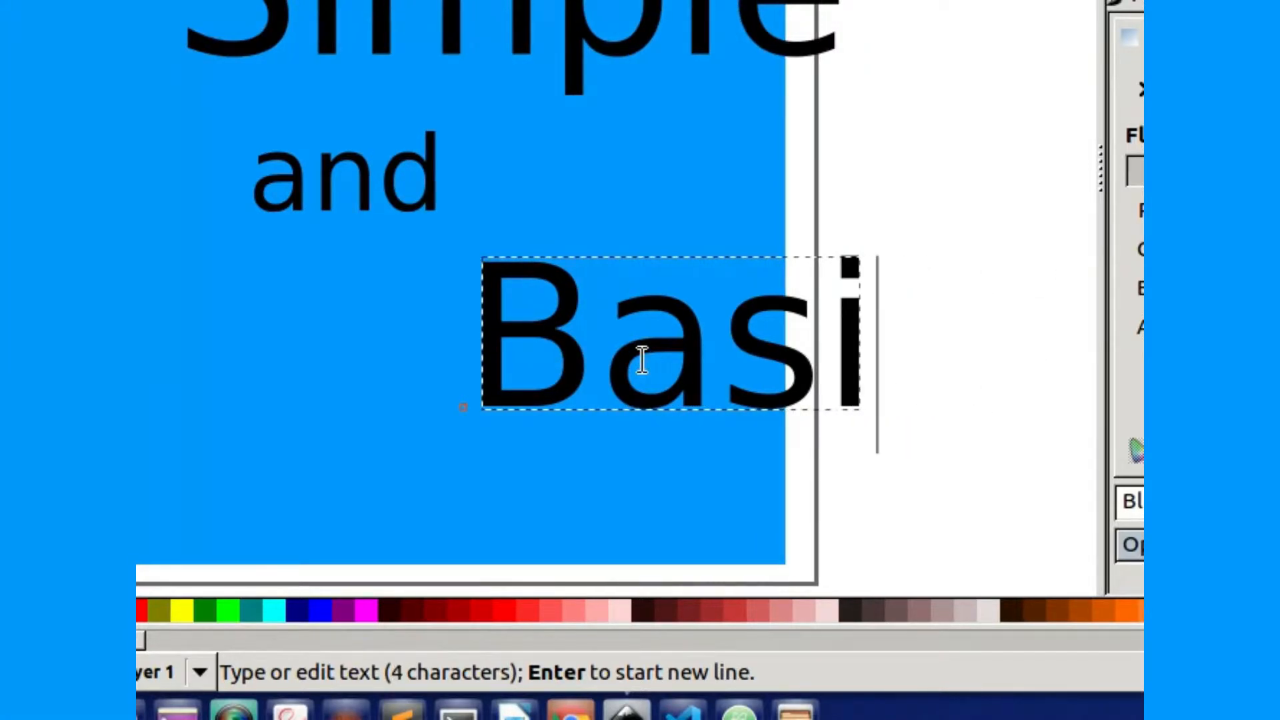
pyautogui.write('cs')
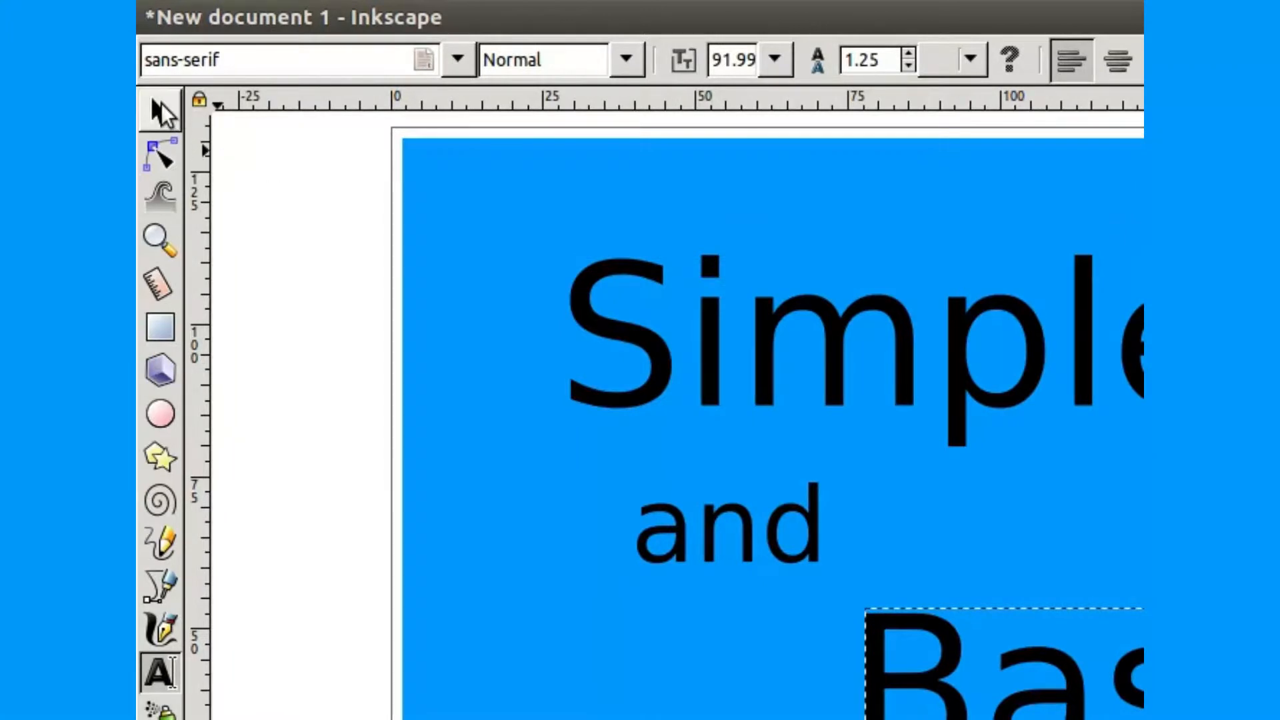
# Step: Move "Simple" to about X 25 px, Y 349 px and "Basics" to about X 102 px, Y 38 px
pyautogui.click(157, 105)
pyautogui.moveTo(640, 360); pyautogui.dragTo(502, 302)
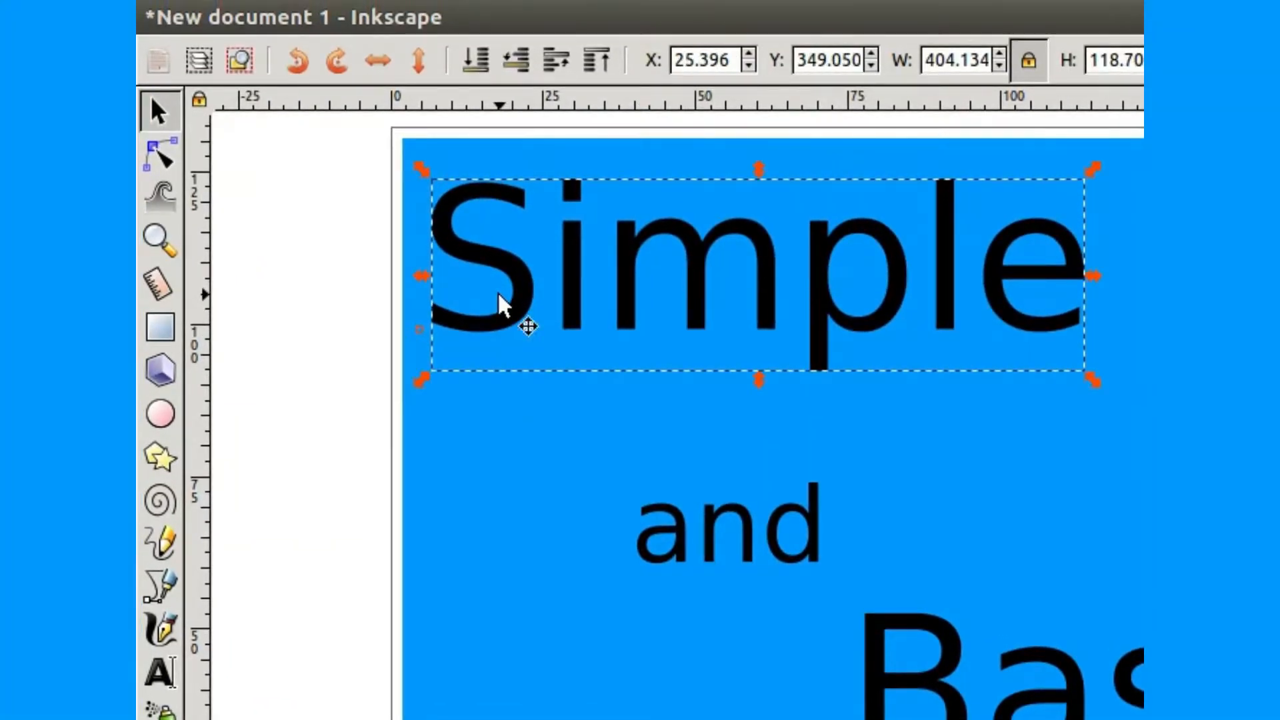
pyautogui.moveTo(603, 367); pyautogui.dragTo(610, 393)
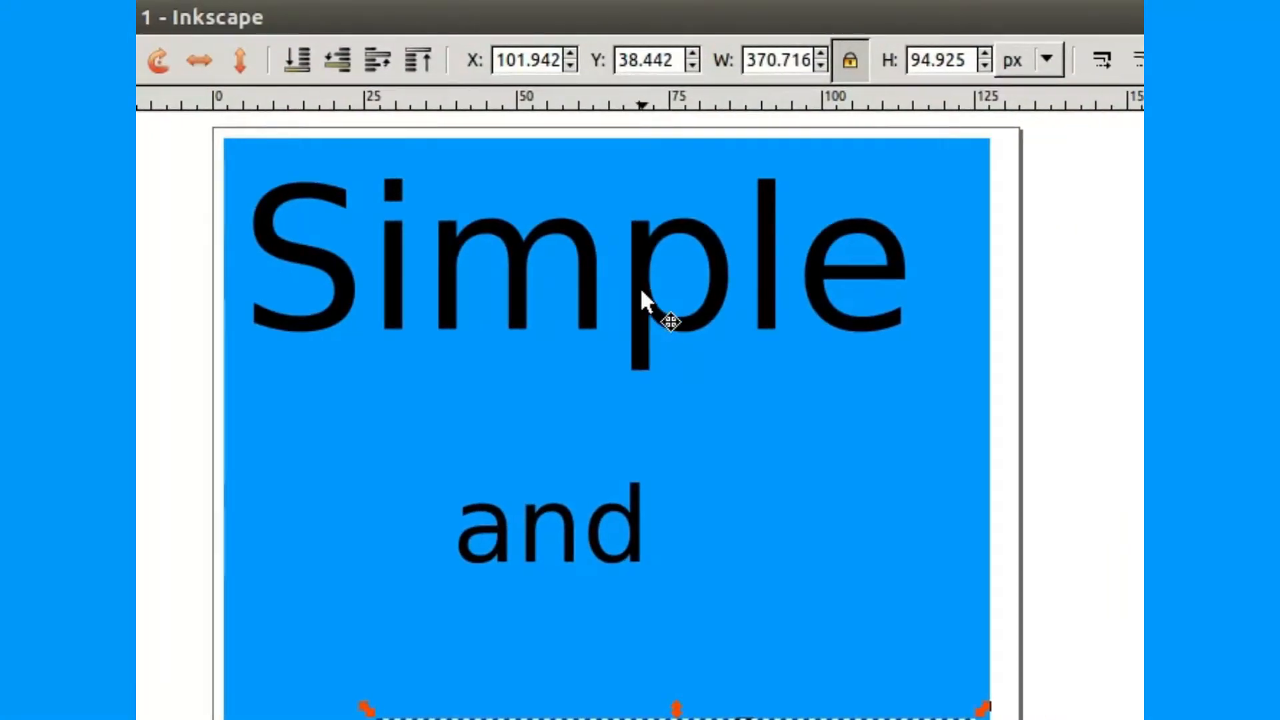
# Step: Preview Abyssinica SIL and Bitstream Charter as the font for the word "Simple", comparing Bitstream Charter's Bold and Normal styles
pyautogui.doubleClick(760, 51)
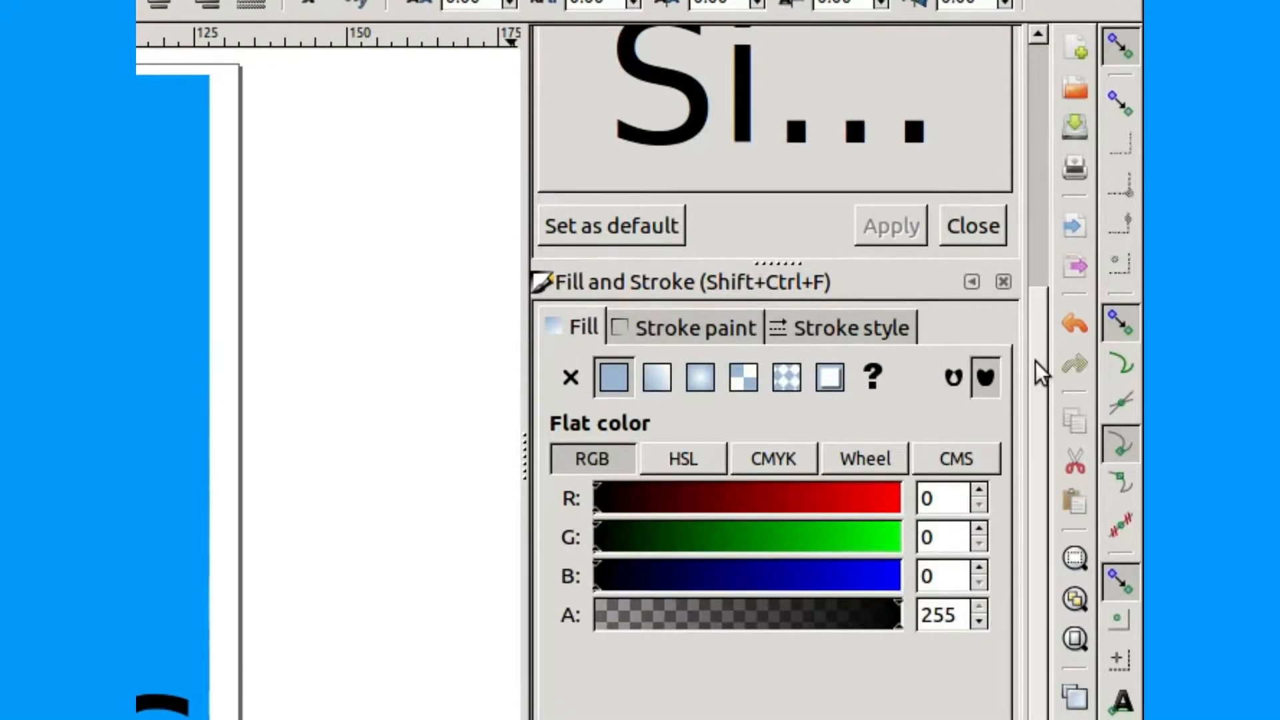
pyautogui.moveTo(1034, 362); pyautogui.dragTo(1011, 246)
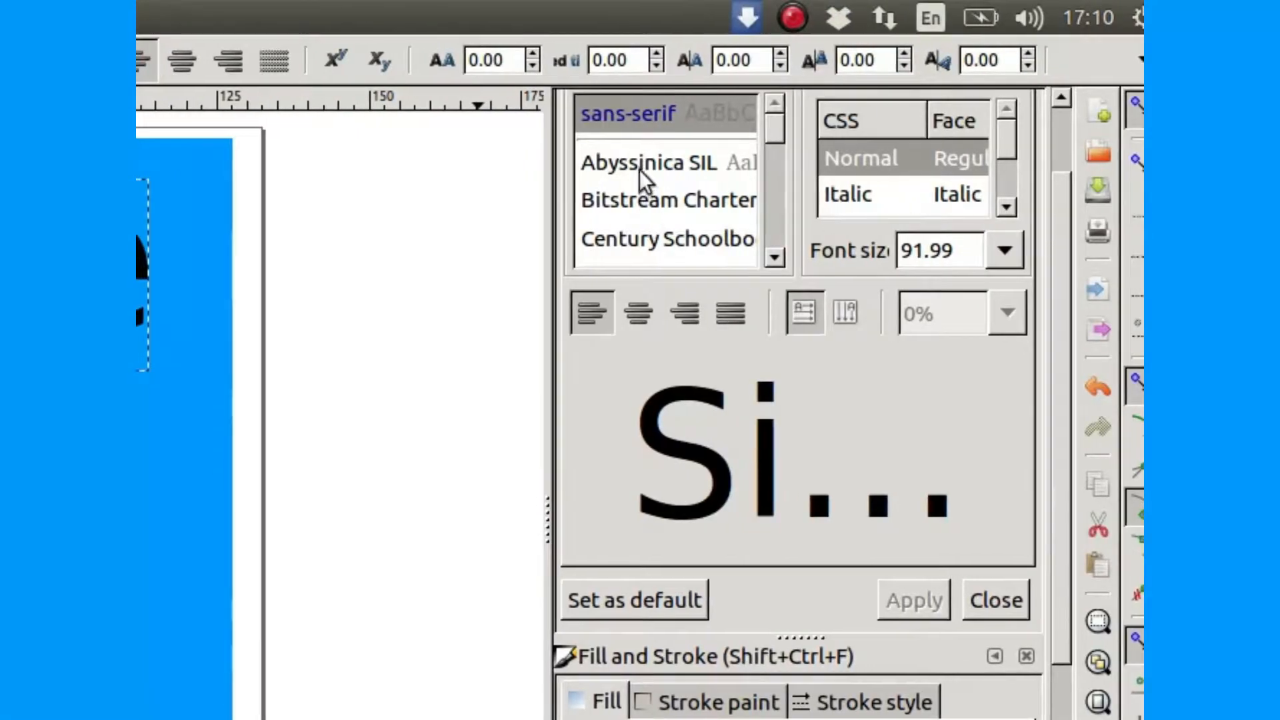
pyautogui.click(1094, 167)
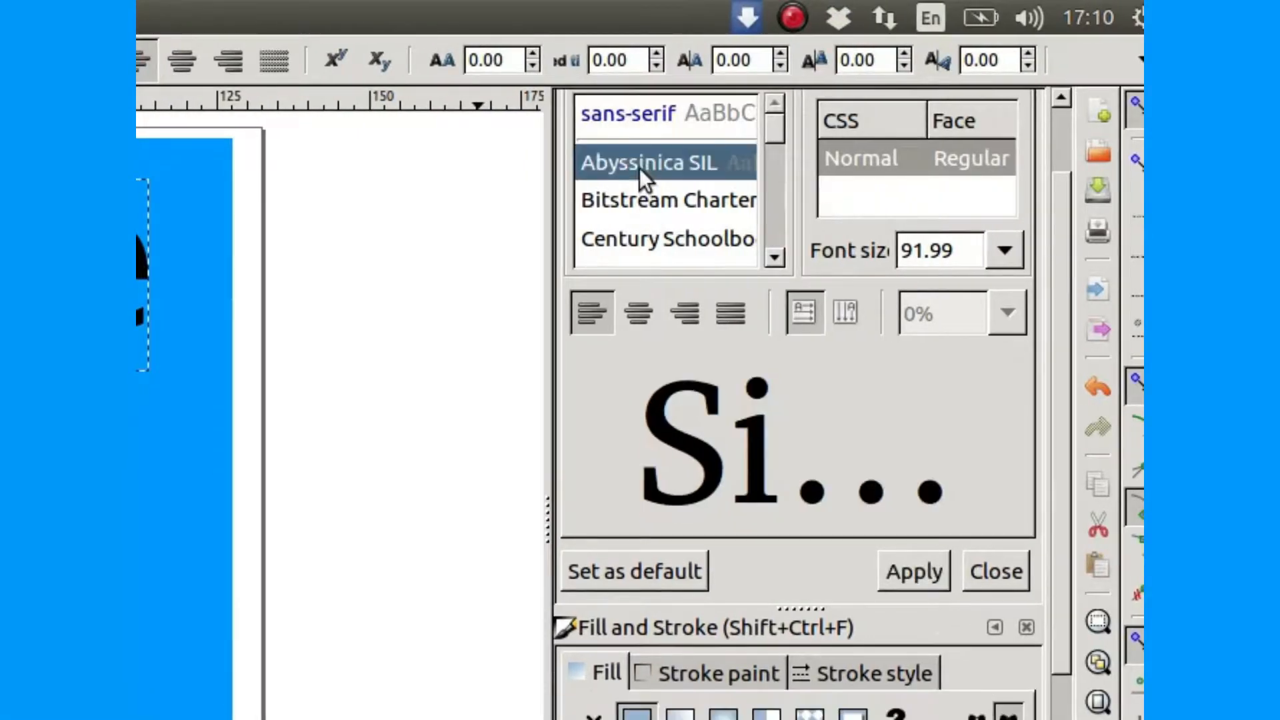
pyautogui.click(639, 200)
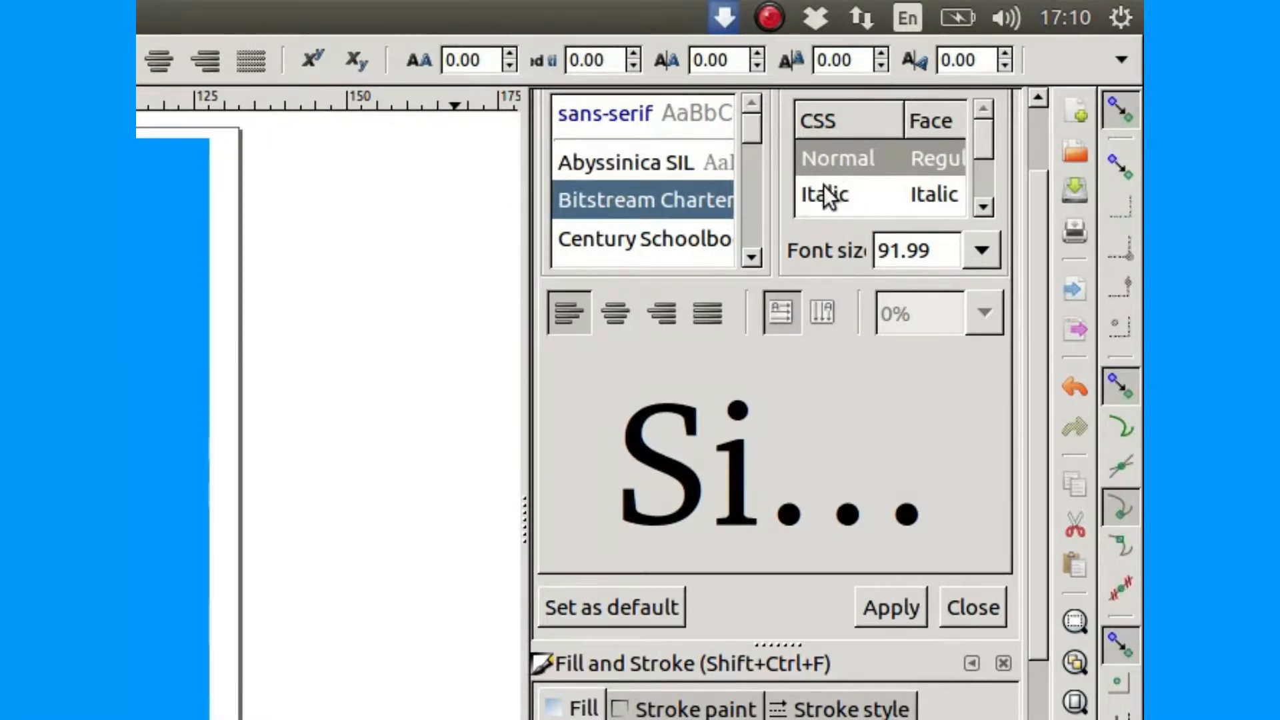
pyautogui.click(984, 204)
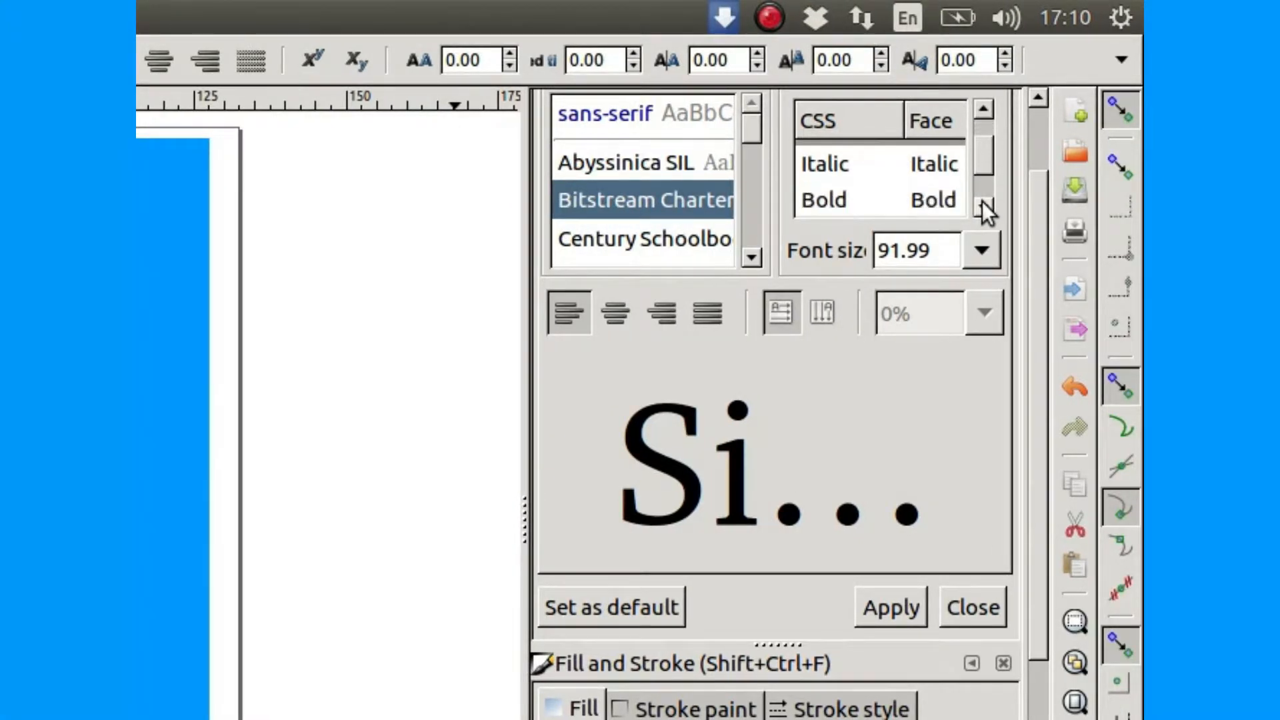
pyautogui.click(859, 191)
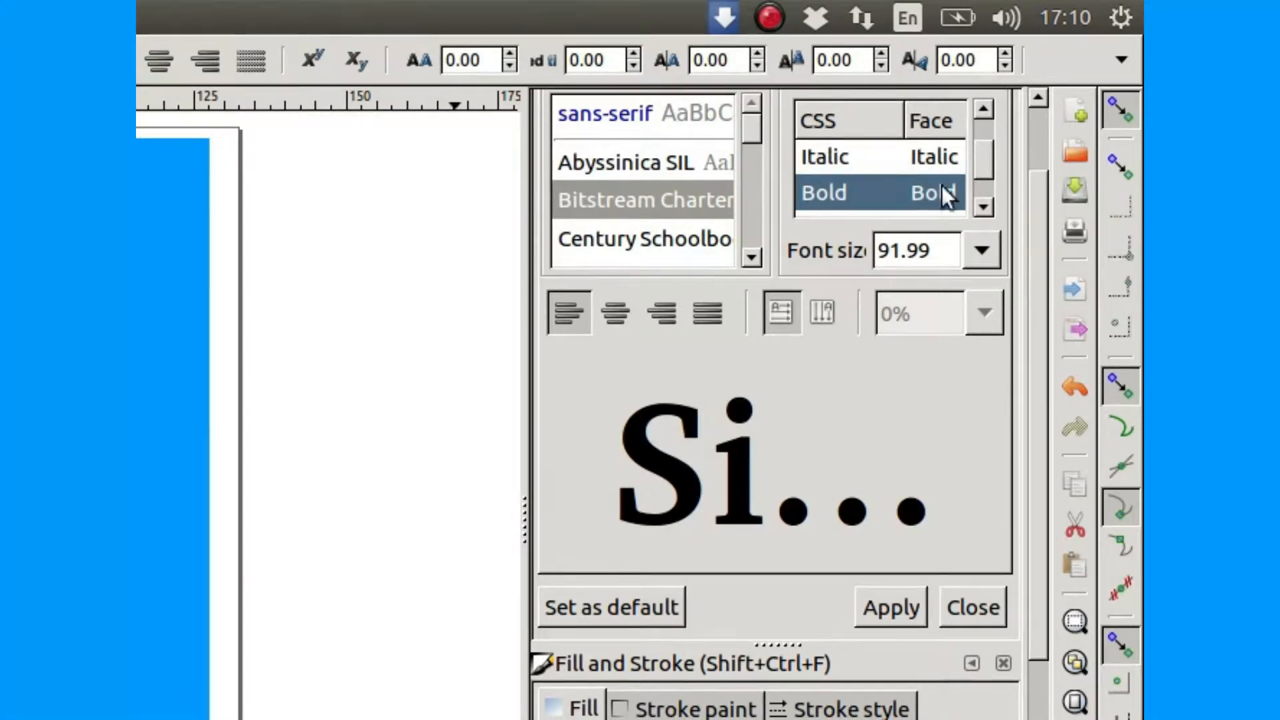
pyautogui.moveTo(986, 168); pyautogui.dragTo(986, 108)
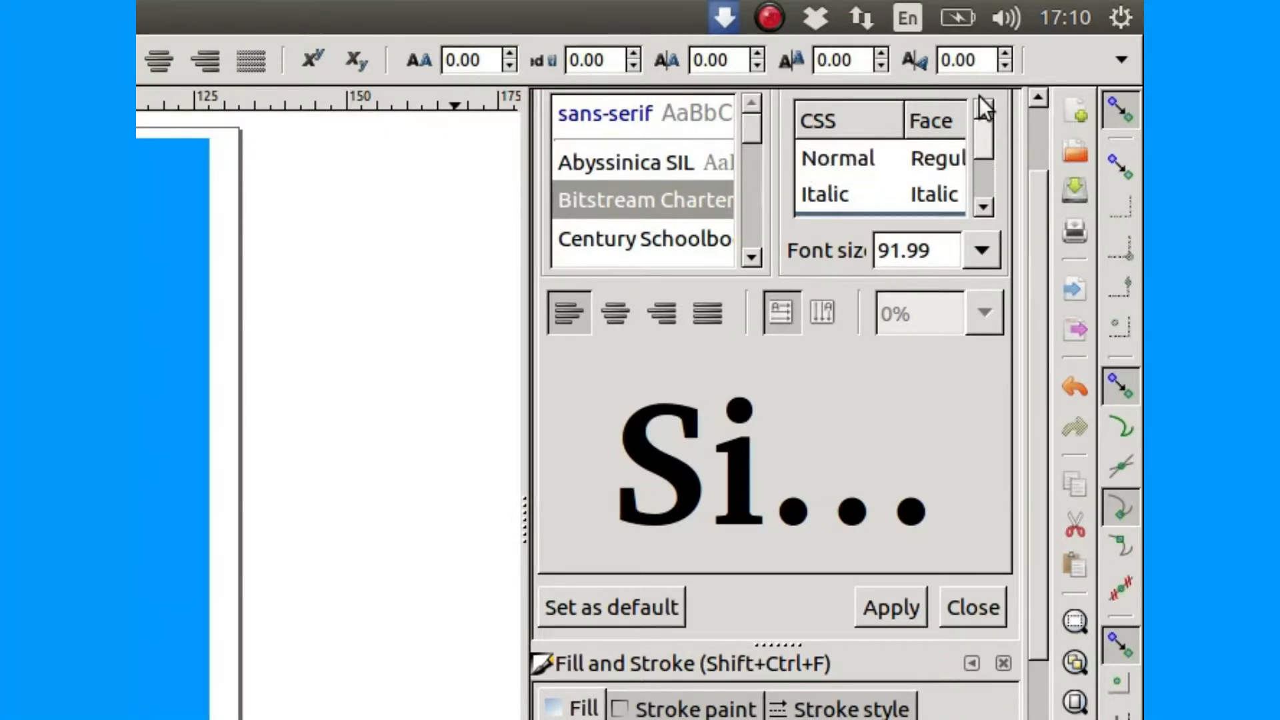
pyautogui.click(851, 166)
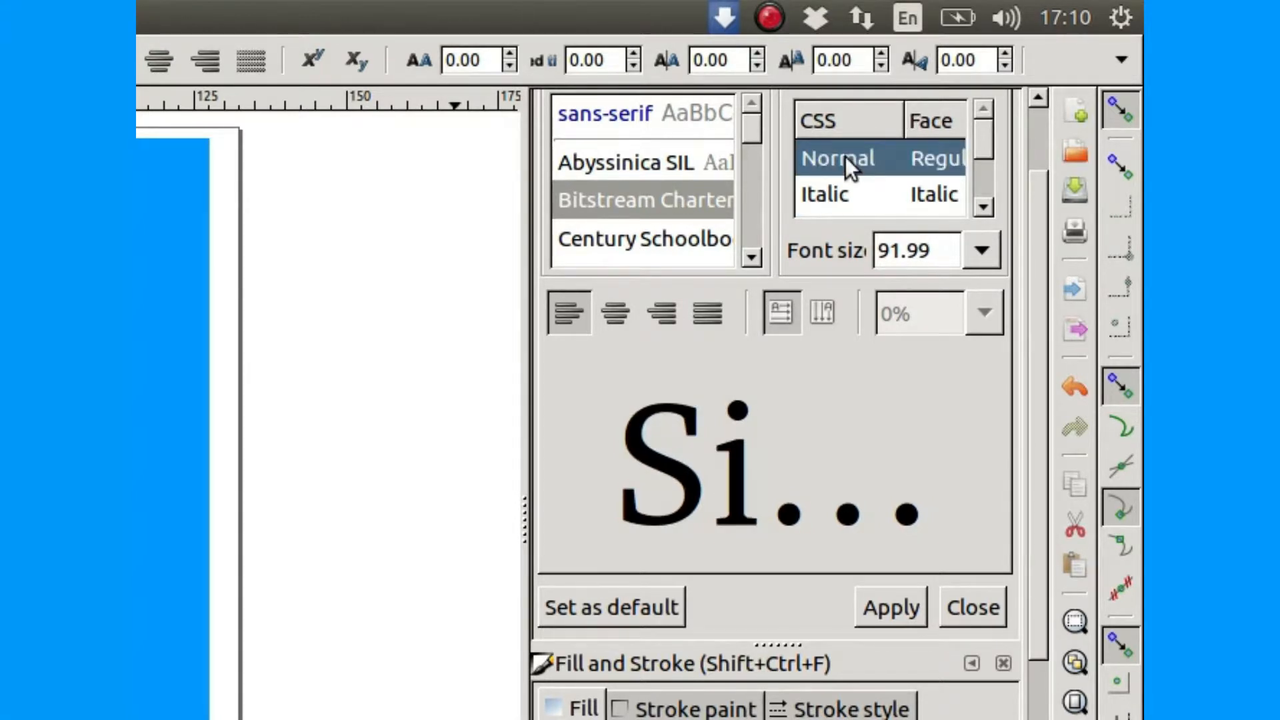
# Step: Try font size 4 with Abyssinica SIL and Century Schoolbook for "Simple" and check the text content, without applying any change
pyautogui.click(934, 250)
pyautogui.scroll(-3, 937, 250)
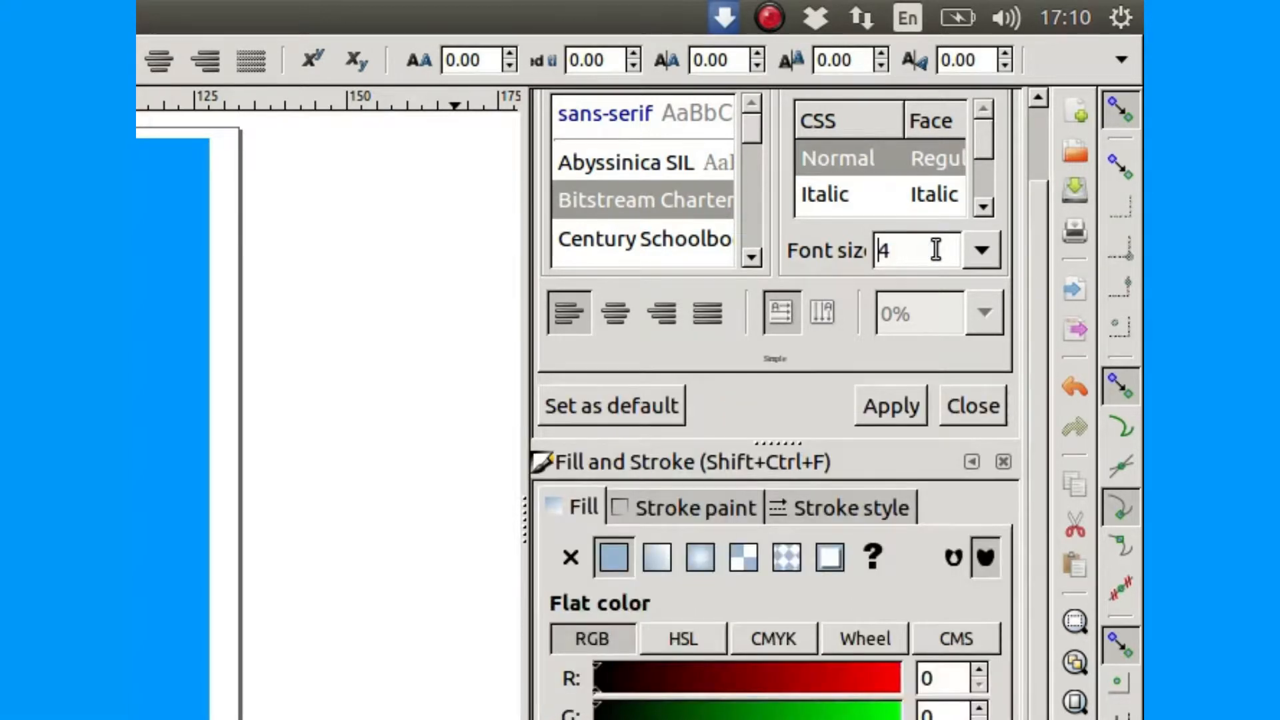
pyautogui.scroll(-2, 936, 250)
pyautogui.moveTo(983, 142)
pyautogui.mouseDown()
pyautogui.moveTo(966, 198)
pyautogui.moveTo(970, 129)
pyautogui.mouseUp()
pyautogui.click(601, 162)
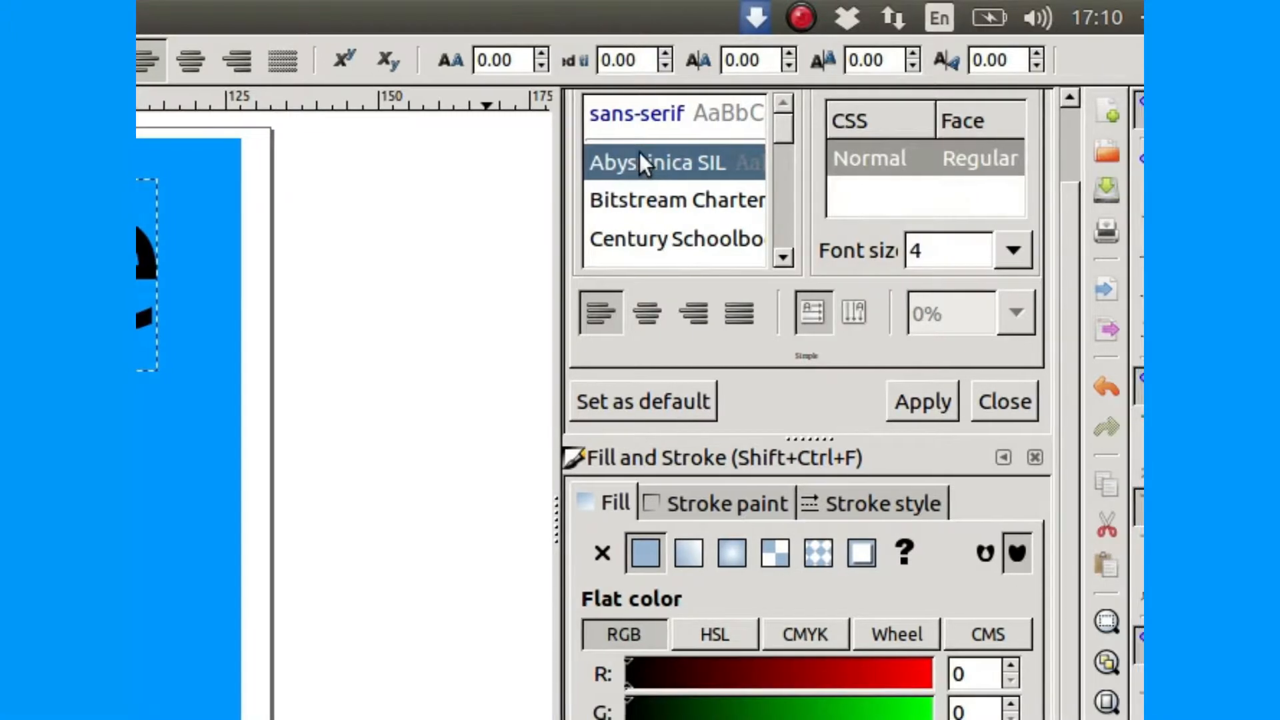
pyautogui.click(637, 245)
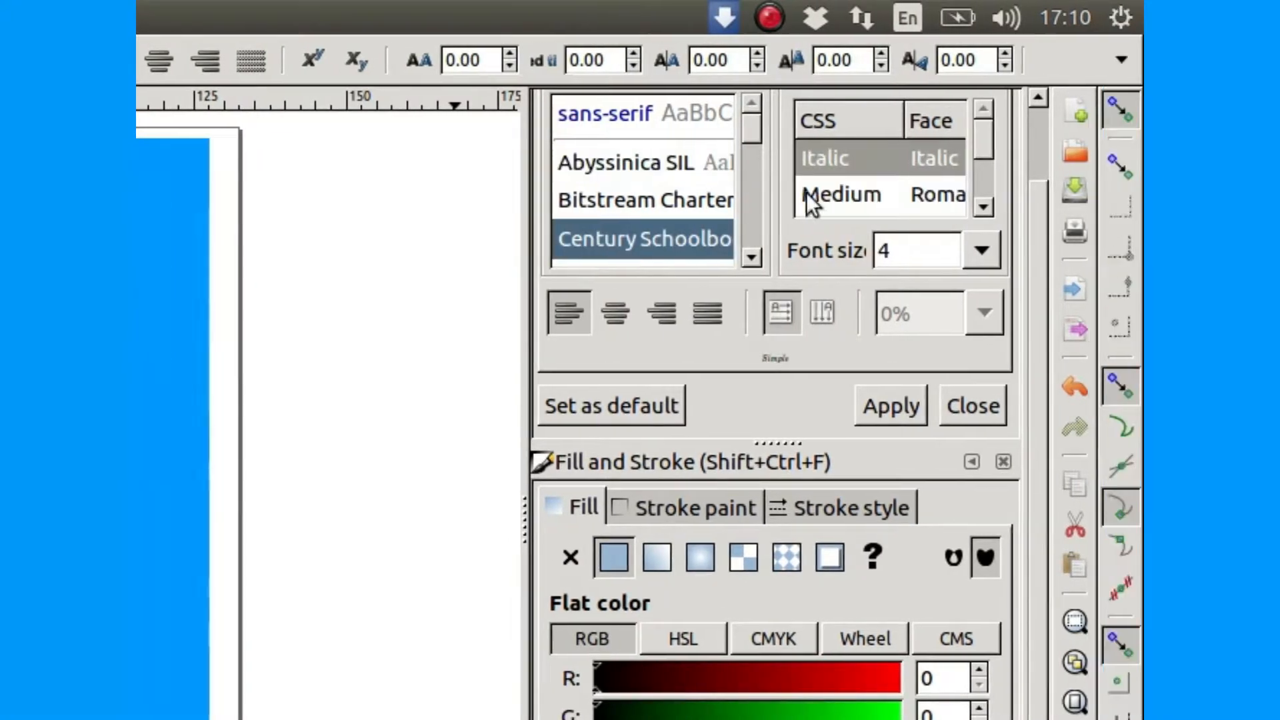
pyautogui.moveTo(1035, 269); pyautogui.dragTo(1013, 106)
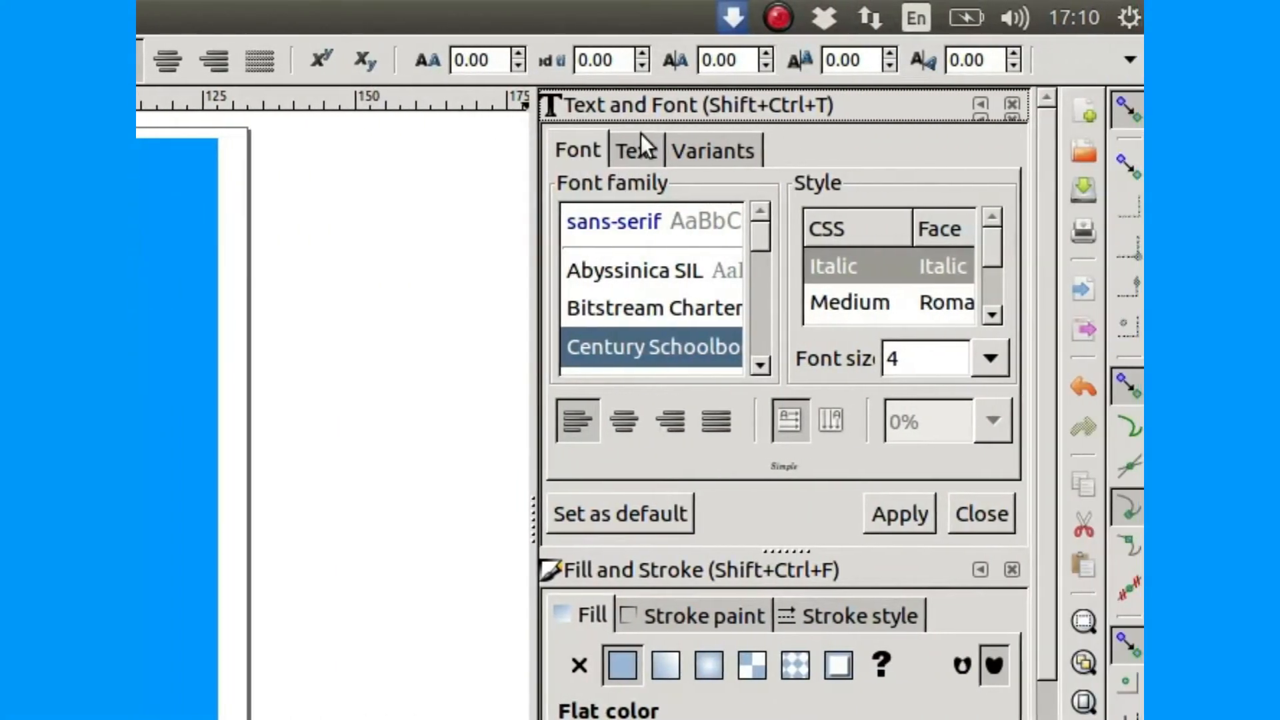
pyautogui.click(641, 137)
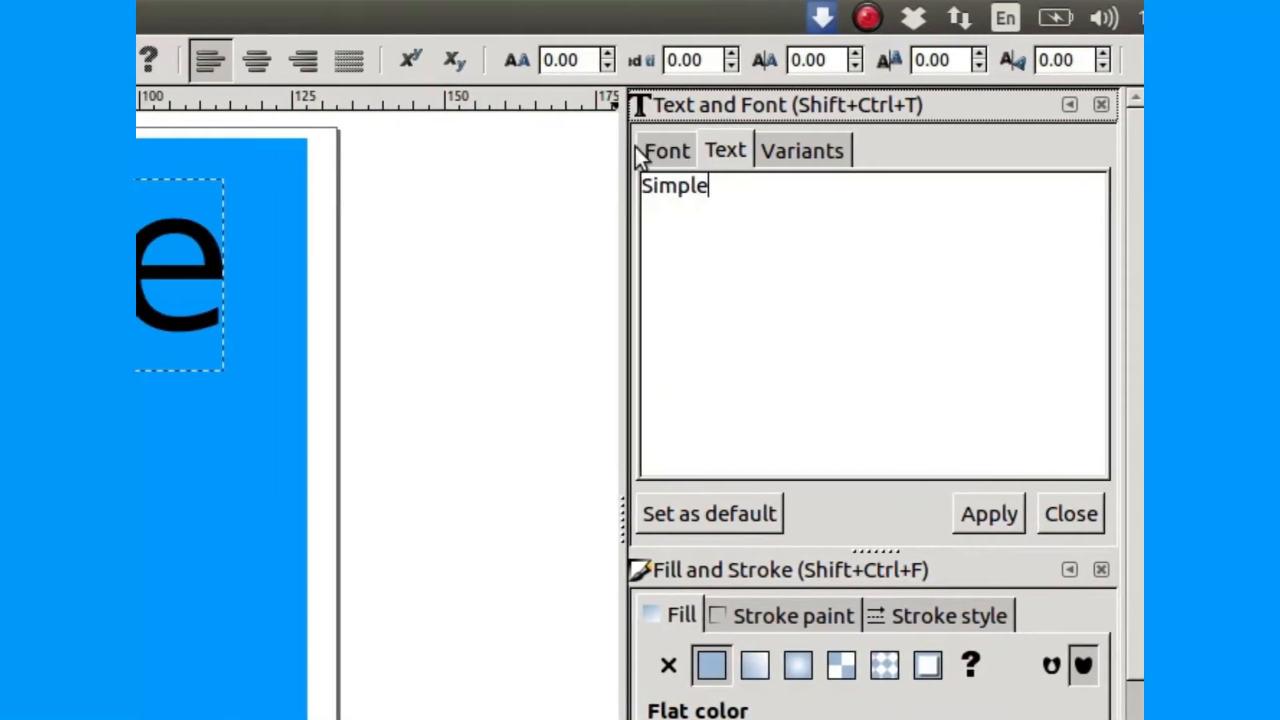
pyautogui.click(639, 142)
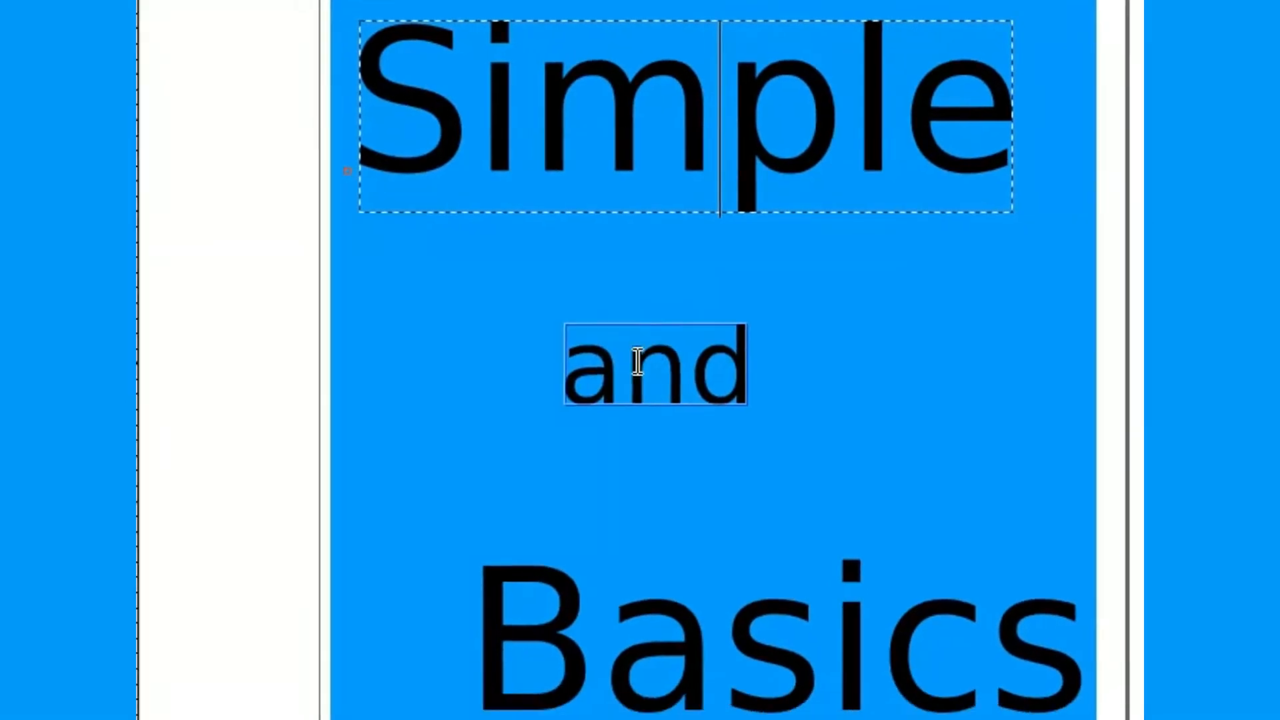
# Step: Browse the font families for the word "and" and apply Laksaman in the Normal style
pyautogui.click(638, 364)
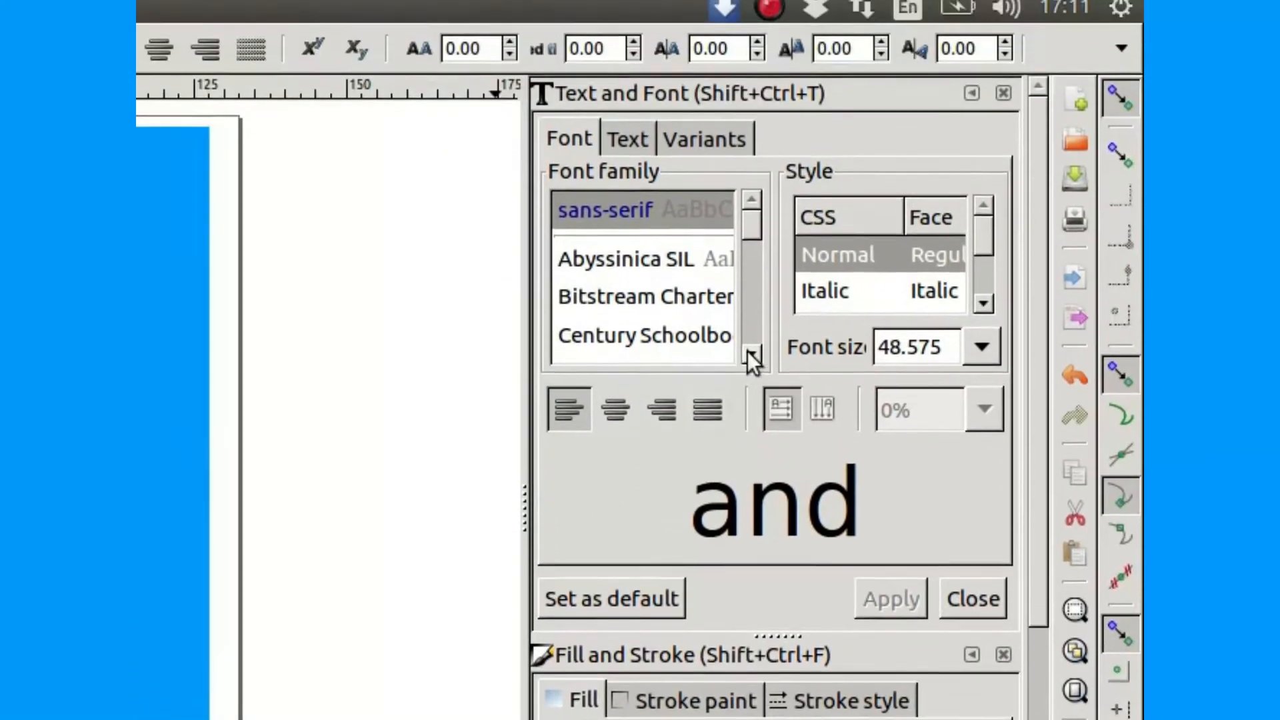
pyautogui.click(750, 360)
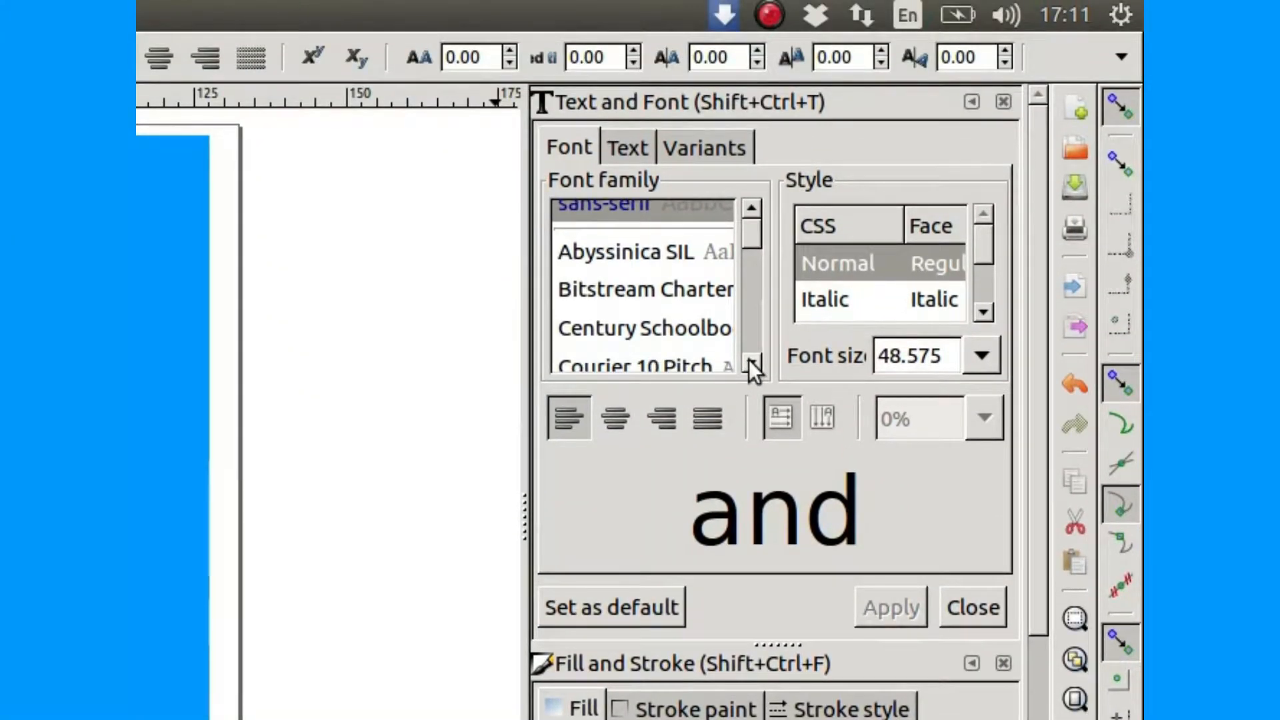
pyautogui.click(750, 359)
pyautogui.click(750, 358)
pyautogui.click(619, 242)
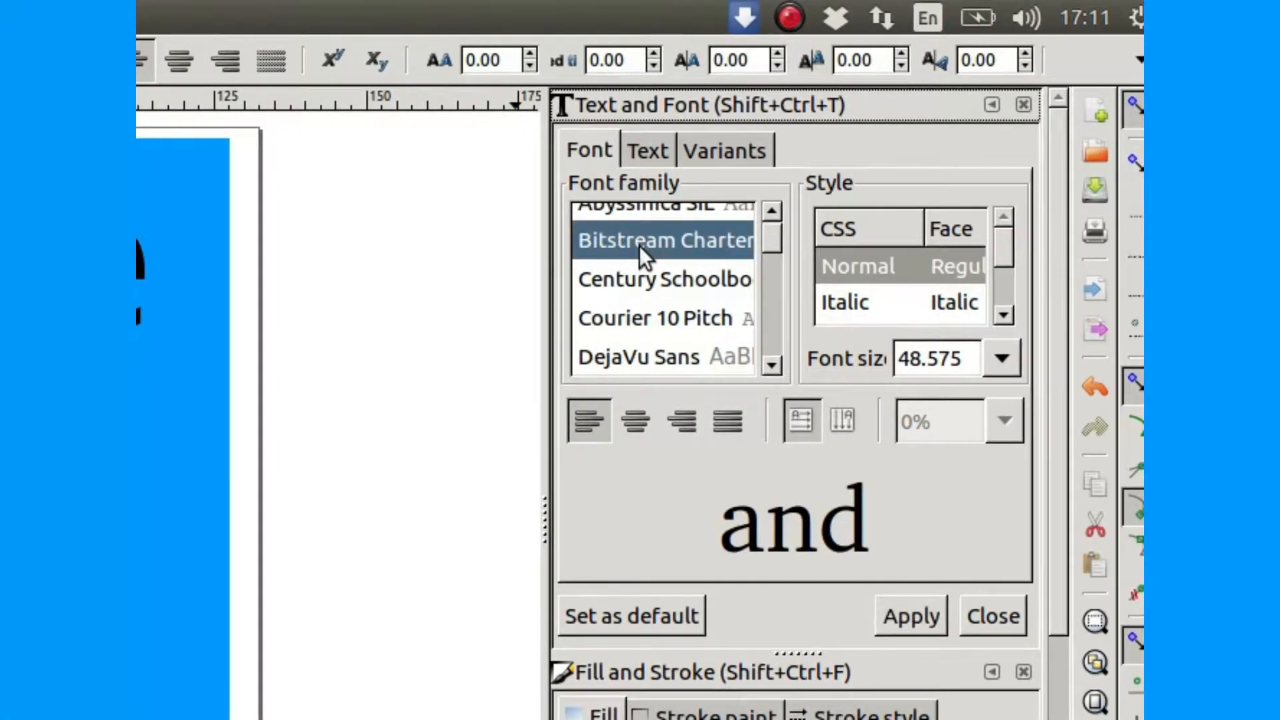
pyautogui.press('Down')
pyautogui.press('Down')
pyautogui.press('Down')
pyautogui.press('Down')
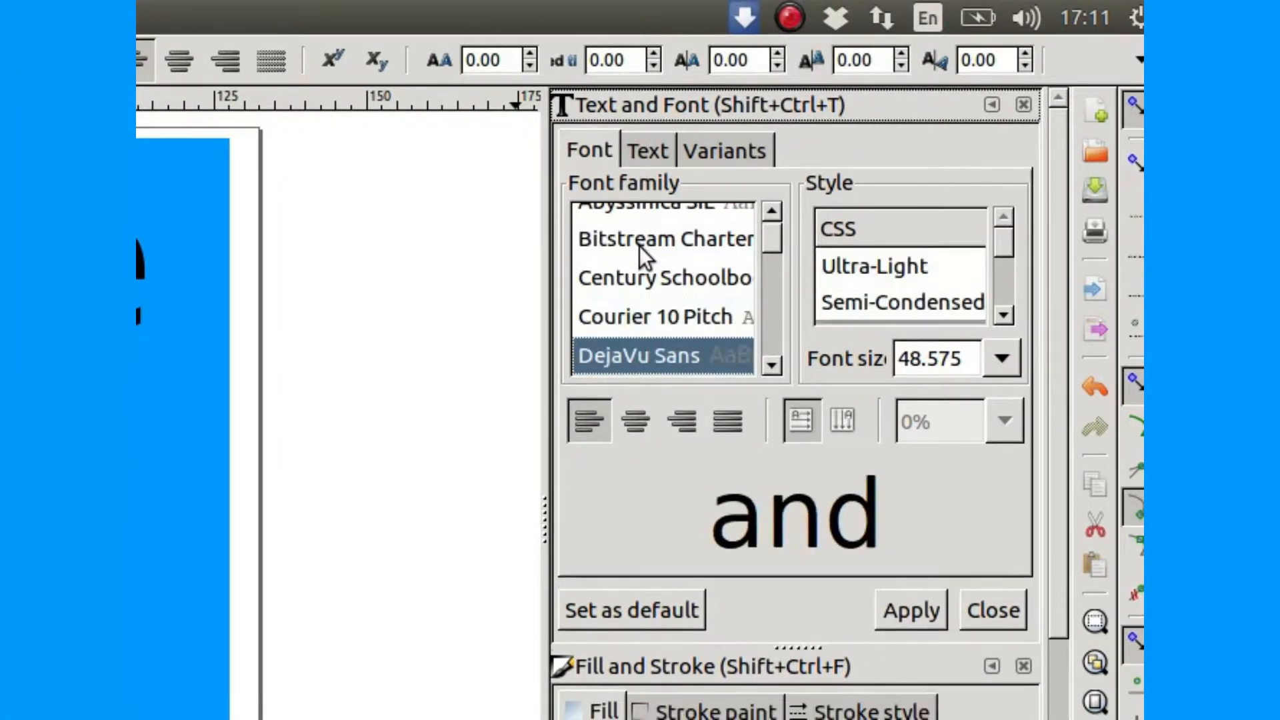
pyautogui.press('Down')
pyautogui.press('Down')
pyautogui.press('Down')
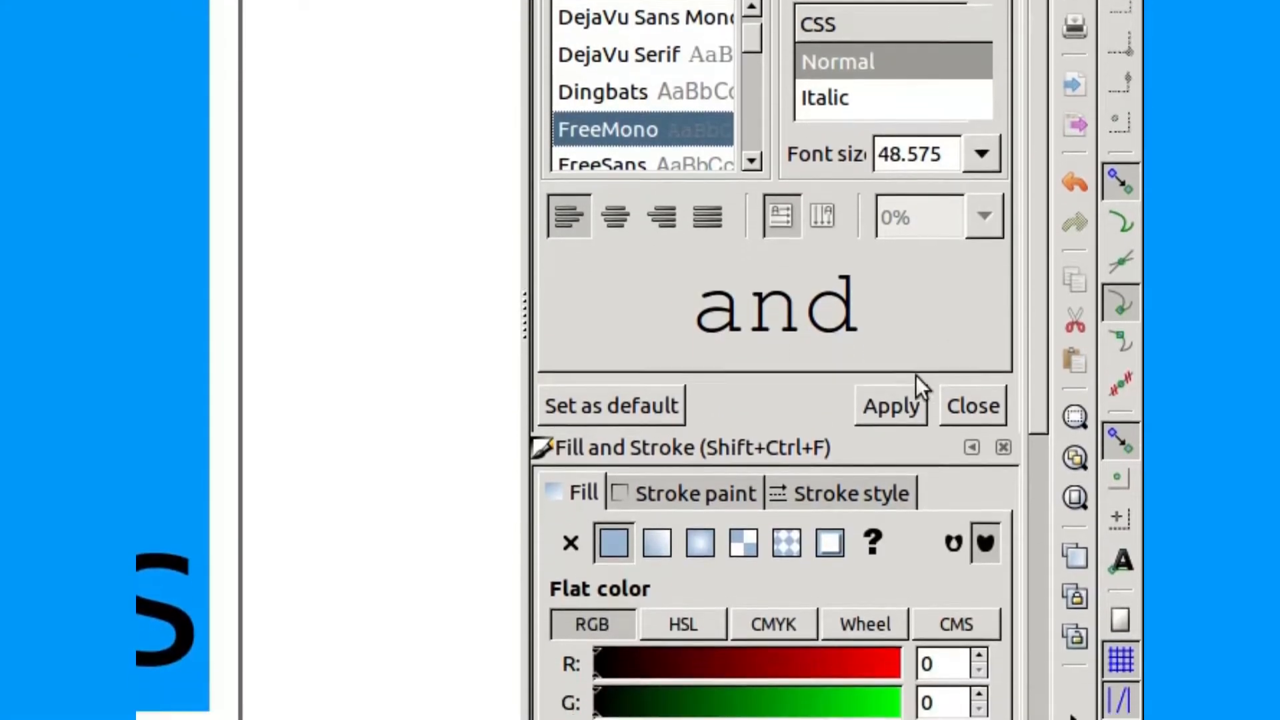
pyautogui.press('Down')
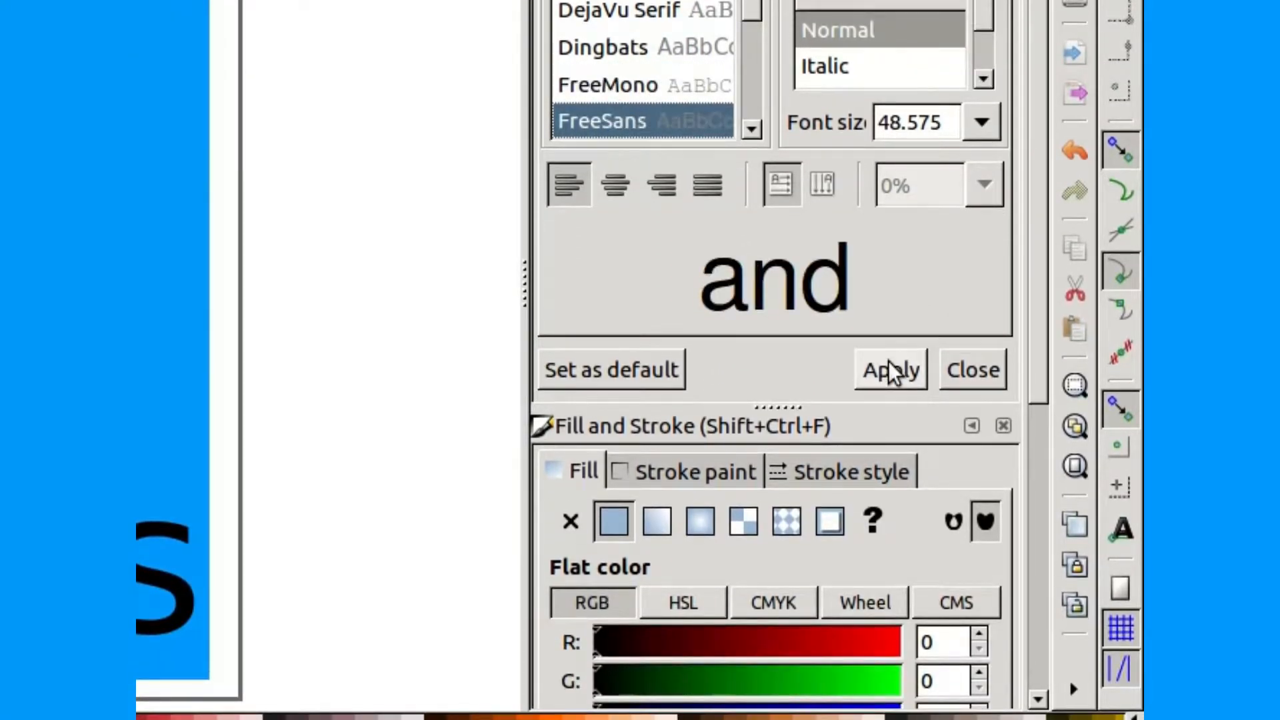
pyautogui.press('Down')
pyautogui.press('Down')
pyautogui.press('Down')
pyautogui.press('Down')
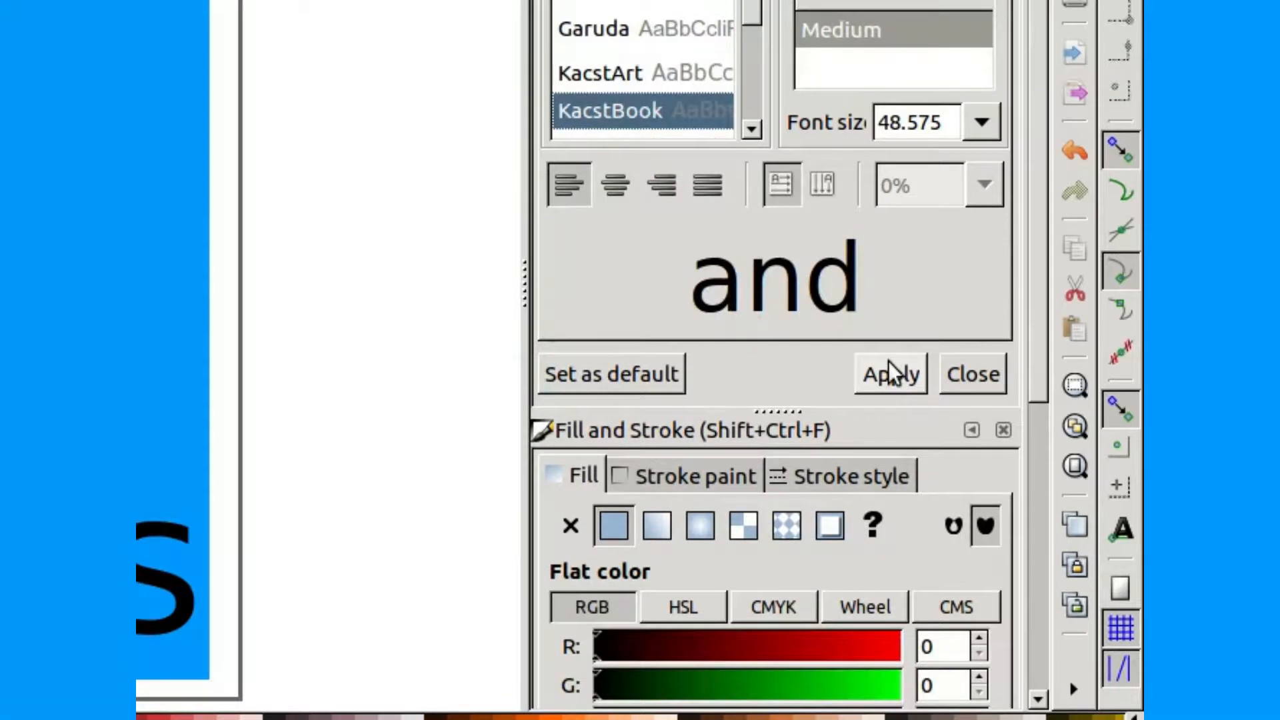
pyautogui.press('Down')
pyautogui.press('Down')
pyautogui.press('Down')
pyautogui.press('Down')
pyautogui.press('Down')
pyautogui.press('Down')
pyautogui.press('Down')
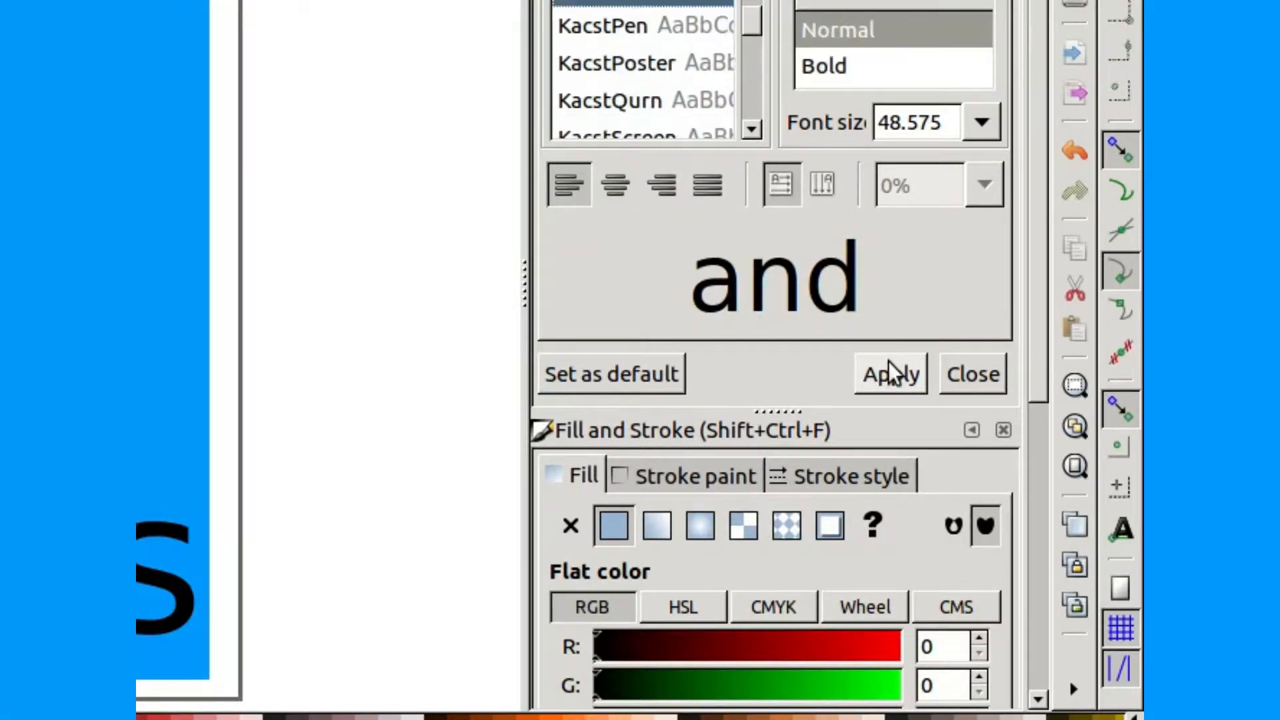
pyautogui.press('Down')
pyautogui.press('Down')
pyautogui.press('Down')
pyautogui.press('Down')
pyautogui.press('Down')
pyautogui.press('Down')
pyautogui.press('Down')
pyautogui.press('Down')
pyautogui.press('Down')
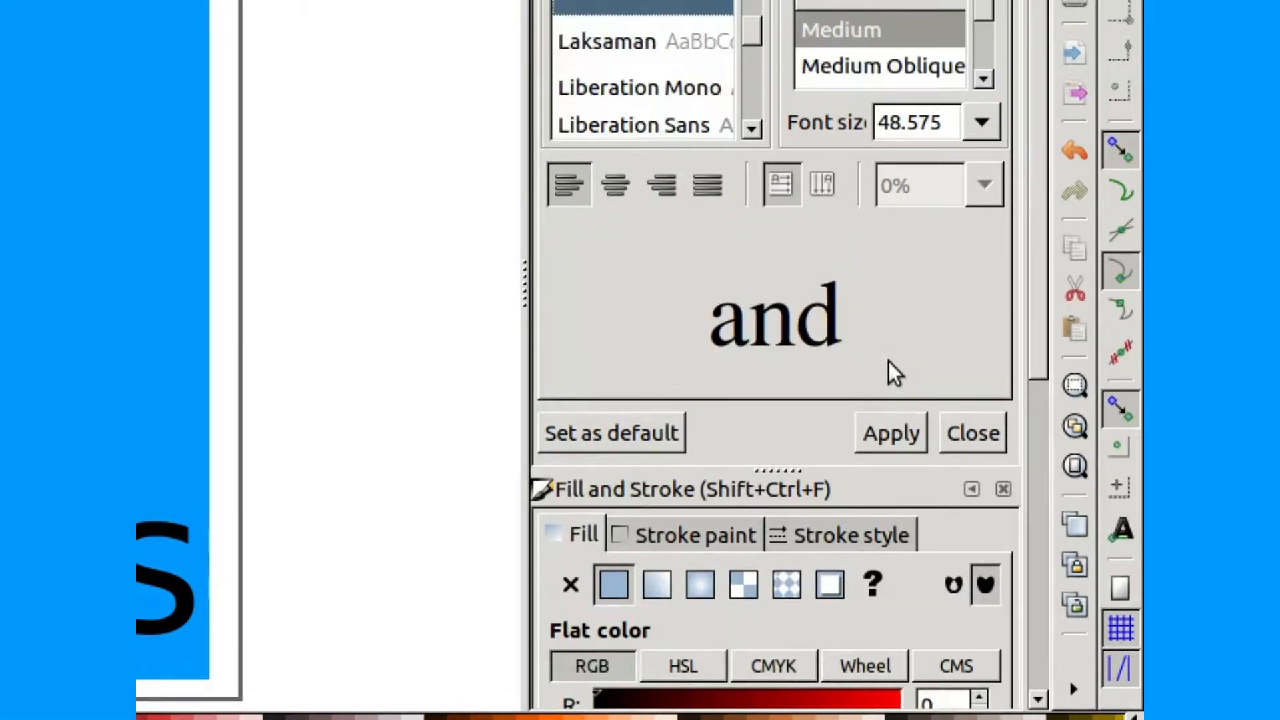
pyautogui.press('Down')
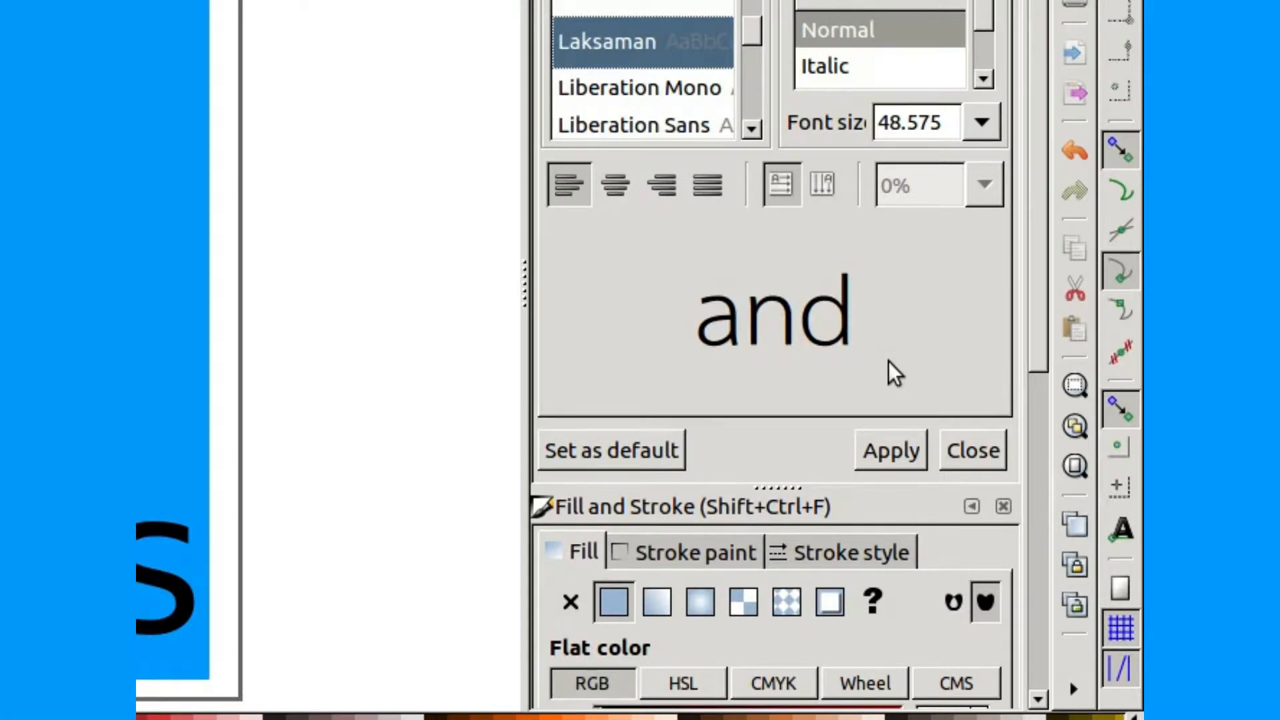
pyautogui.click(891, 450)
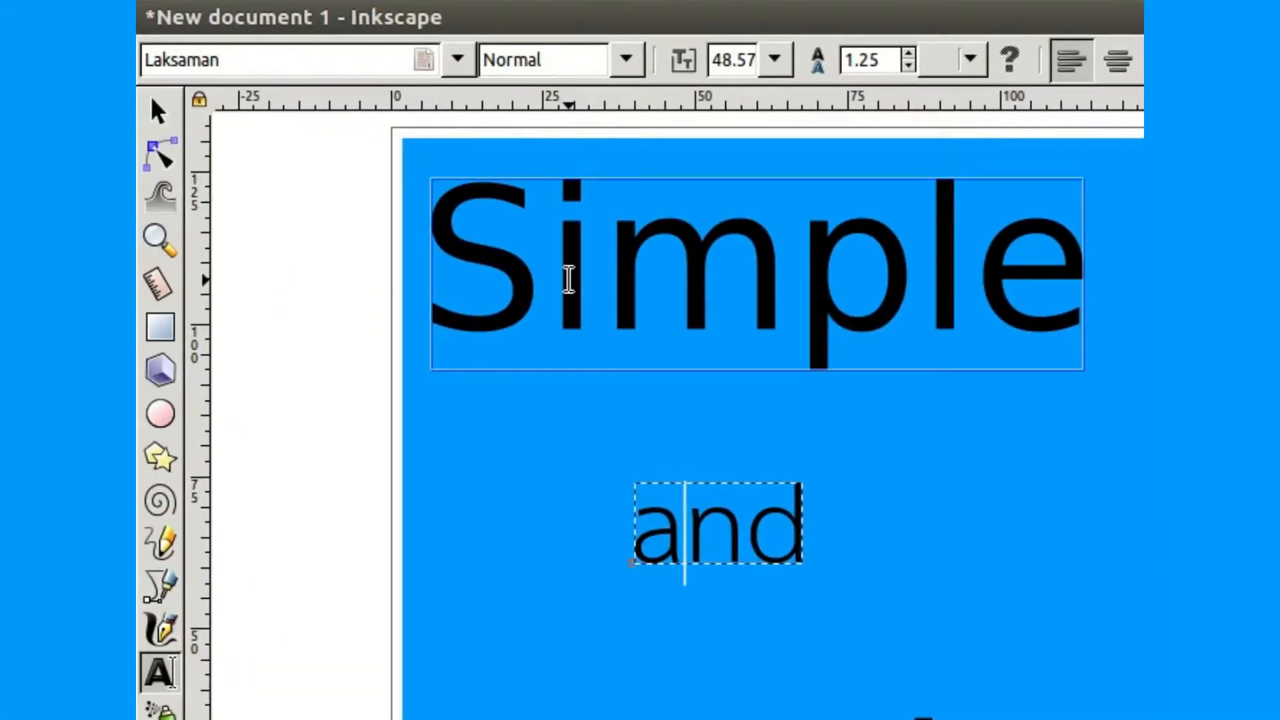
# Step: Compare Laksaman, Liberation Sans Narrow and Kinnari for the word "Simple" and apply Laksaman
pyautogui.click(575, 279)
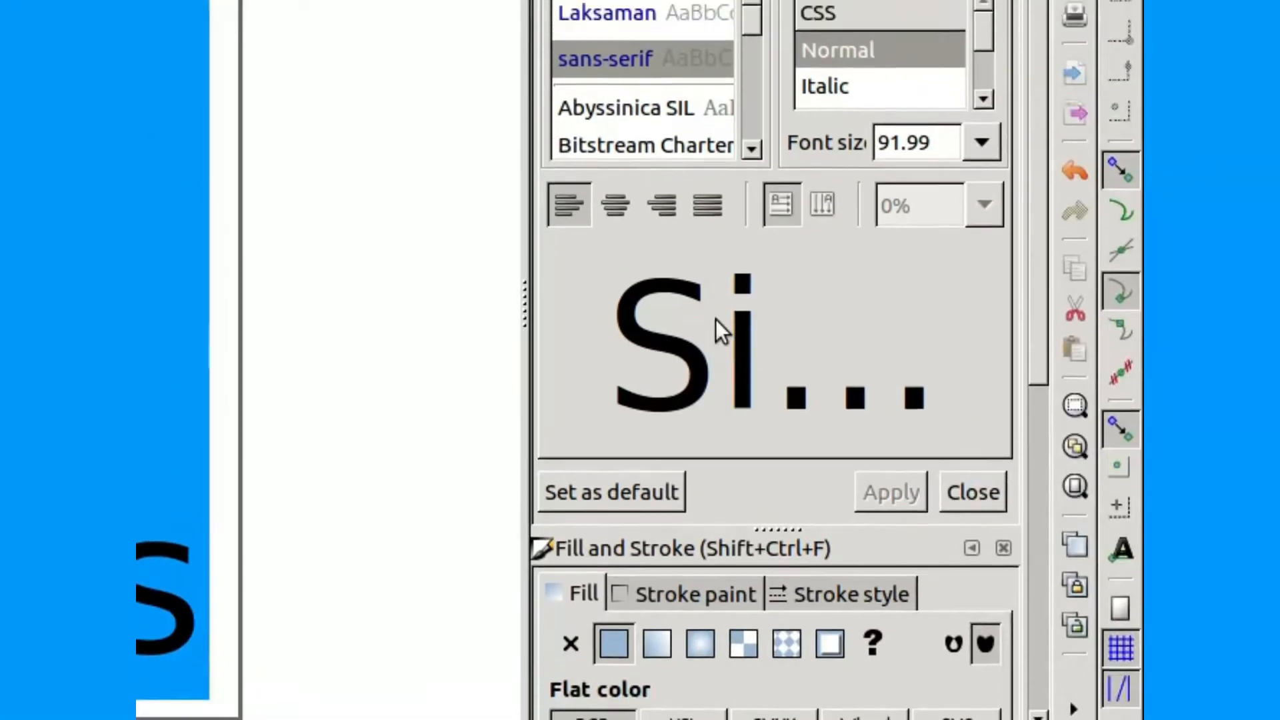
pyautogui.click(640, 250)
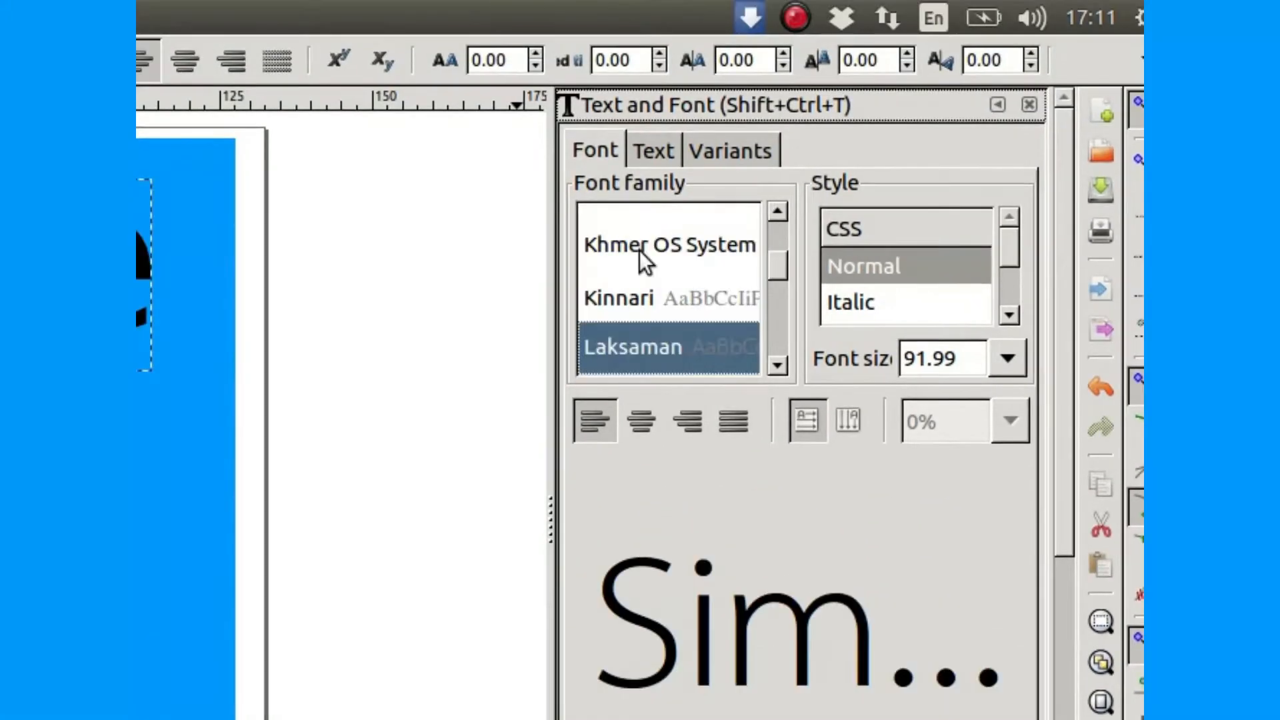
pyautogui.press('Down')
pyautogui.press('Up')
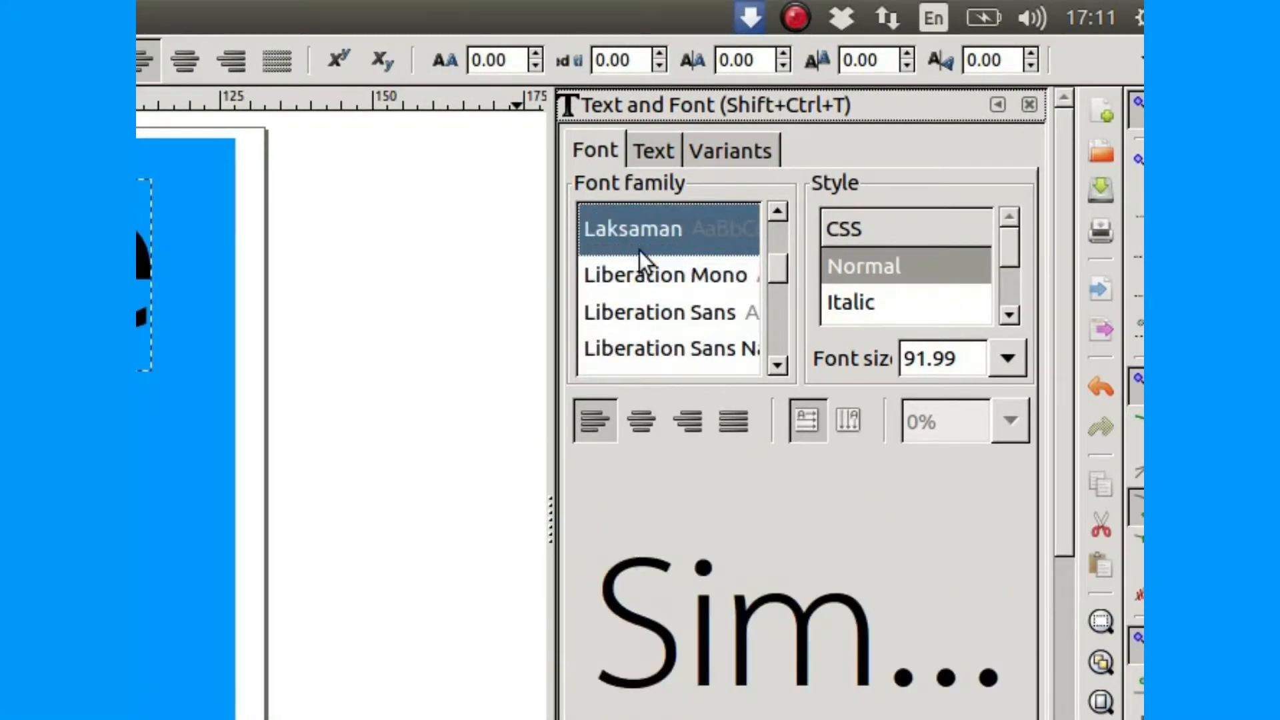
pyautogui.press('Down')
pyautogui.press('Down')
pyautogui.press('Down')
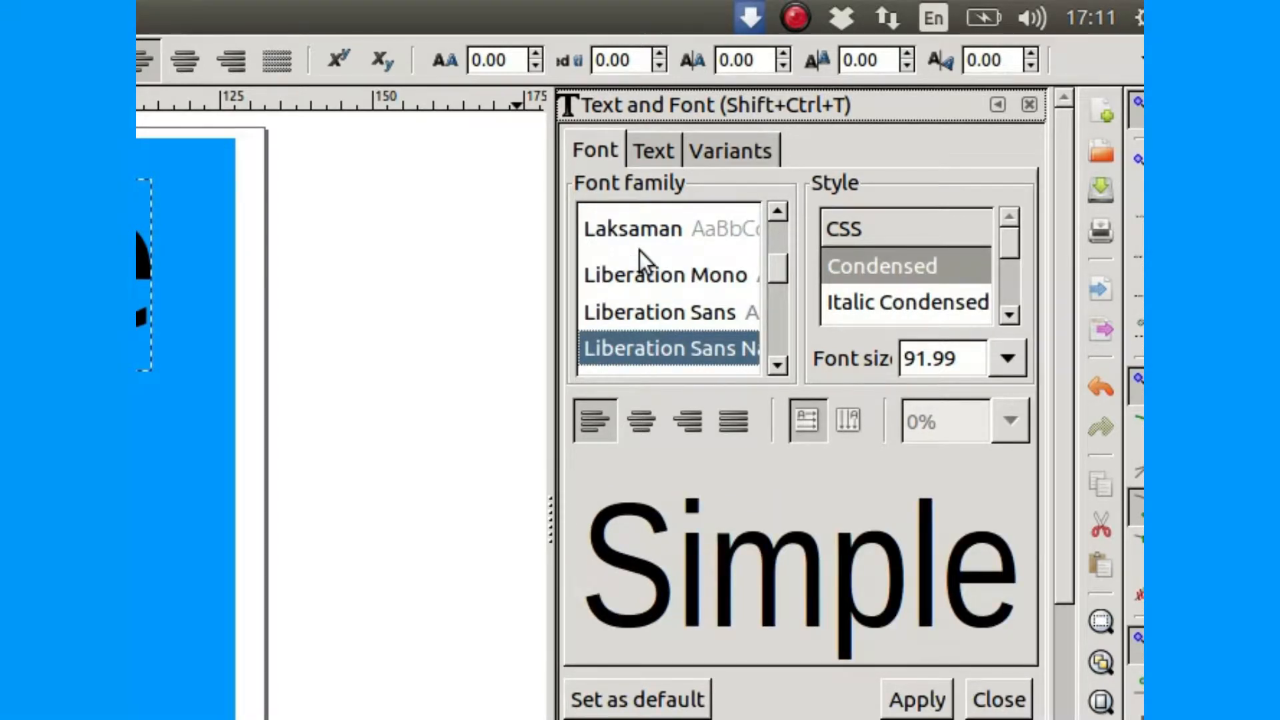
pyautogui.press('Up')
pyautogui.press('Up')
pyautogui.press('Up')
pyautogui.press('Up')
pyautogui.press('Up')
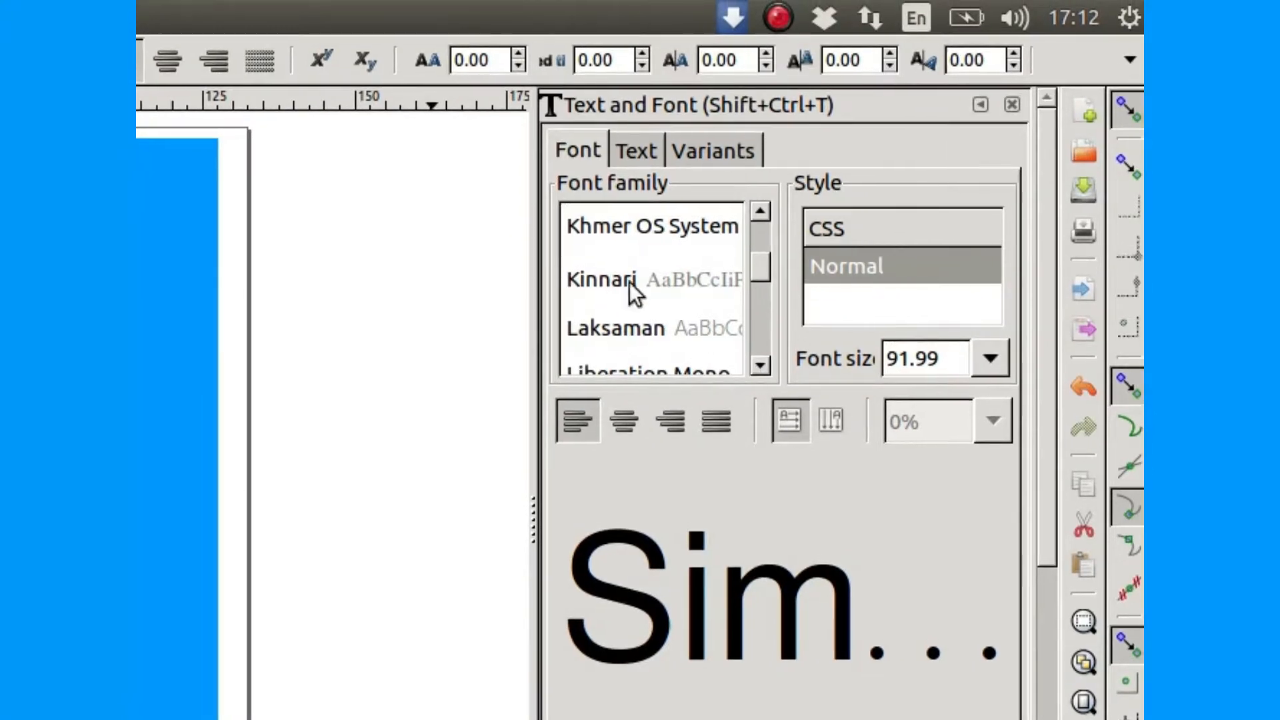
pyautogui.click(610, 280)
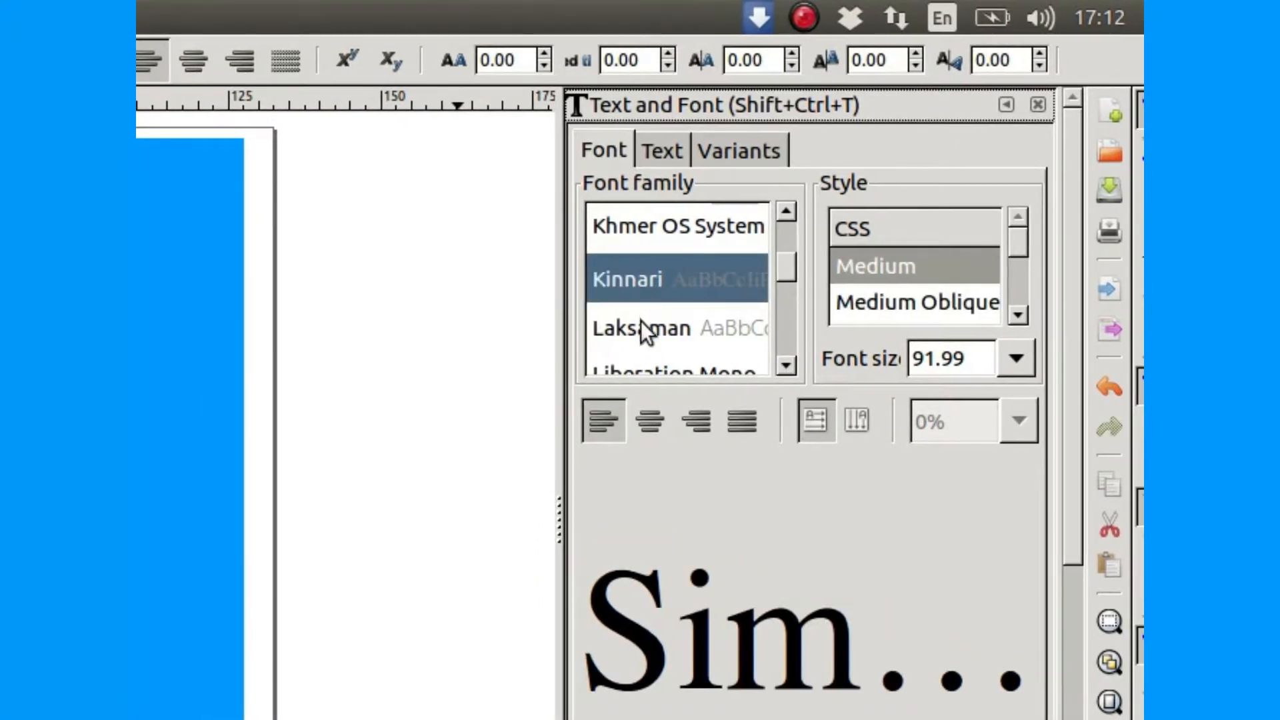
pyautogui.click(640, 327)
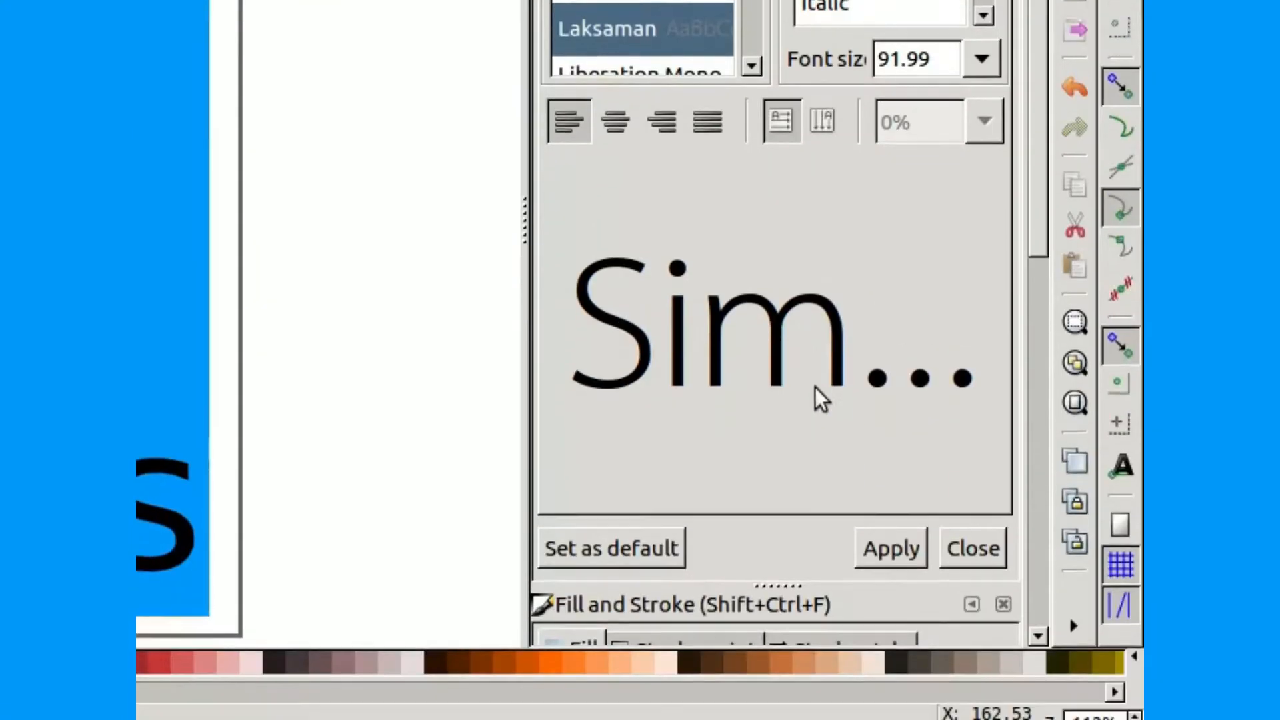
pyautogui.click(877, 465)
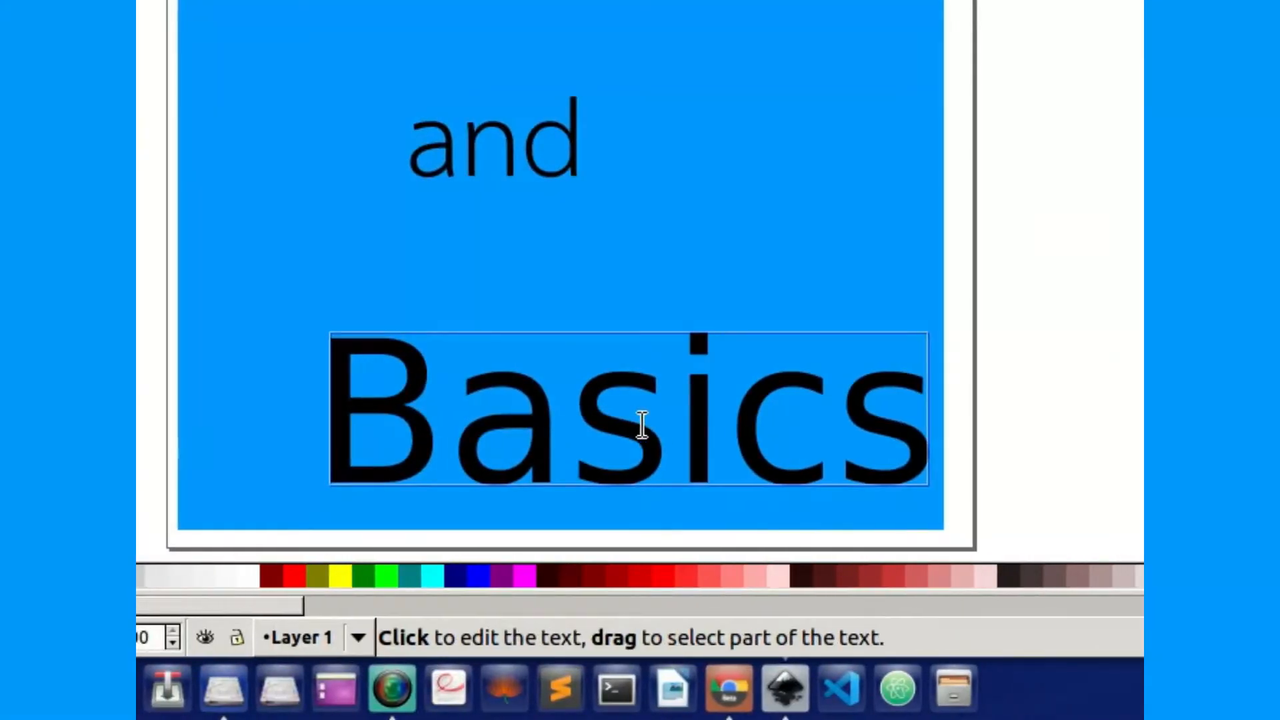
# Step: Browse the font families from Abyssinica SIL past Laksaman for the word "Basics" and apply the previewed plain sans-serif typeface
pyautogui.click(642, 425)
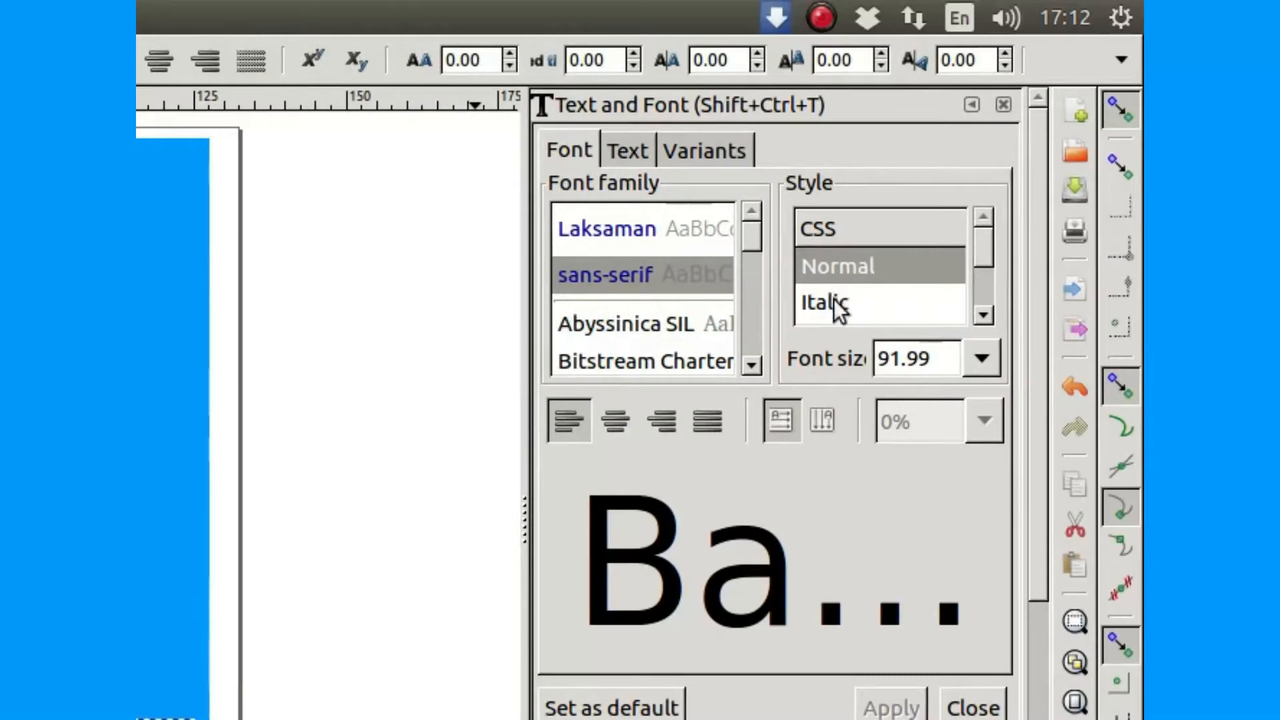
pyautogui.click(985, 314)
pyautogui.click(642, 311)
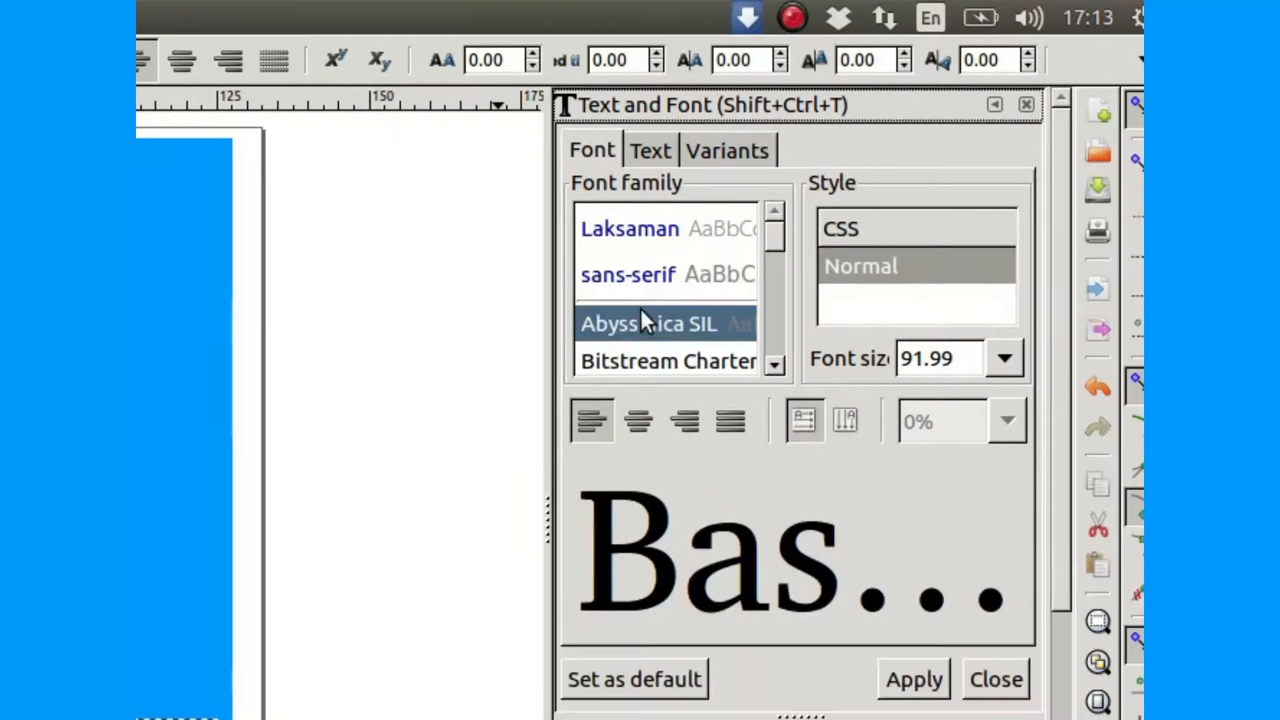
pyautogui.press('Down')
pyautogui.press('Down')
pyautogui.press('Down')
pyautogui.press('Down')
pyautogui.press('Down')
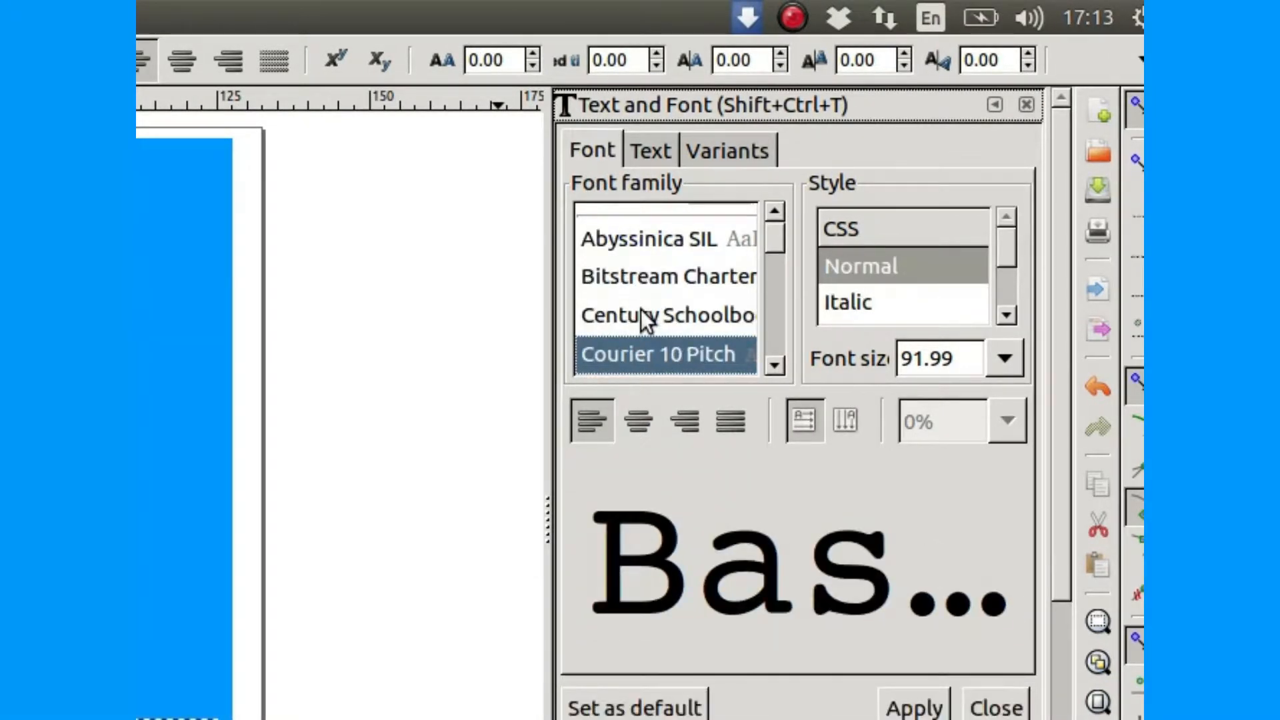
pyautogui.press('Down')
pyautogui.press('Down')
pyautogui.press('Down')
pyautogui.press('Down')
pyautogui.press('Down')
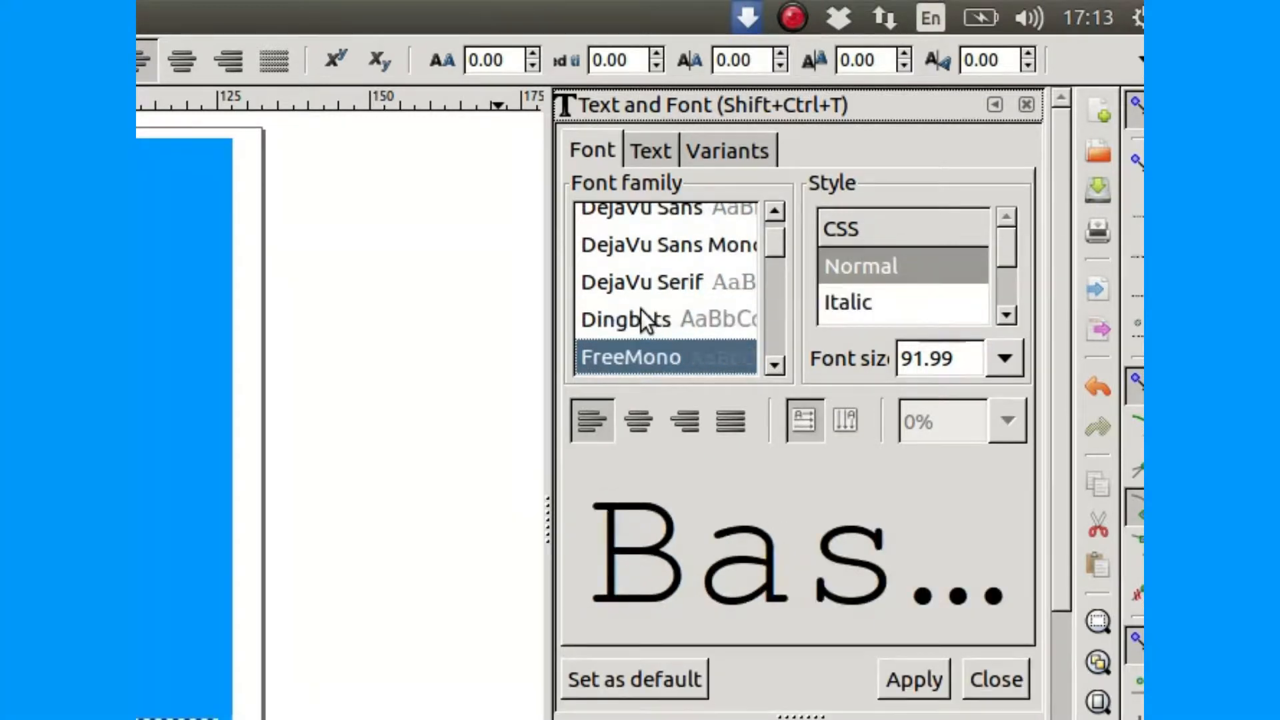
pyautogui.press('Down')
pyautogui.press('Down')
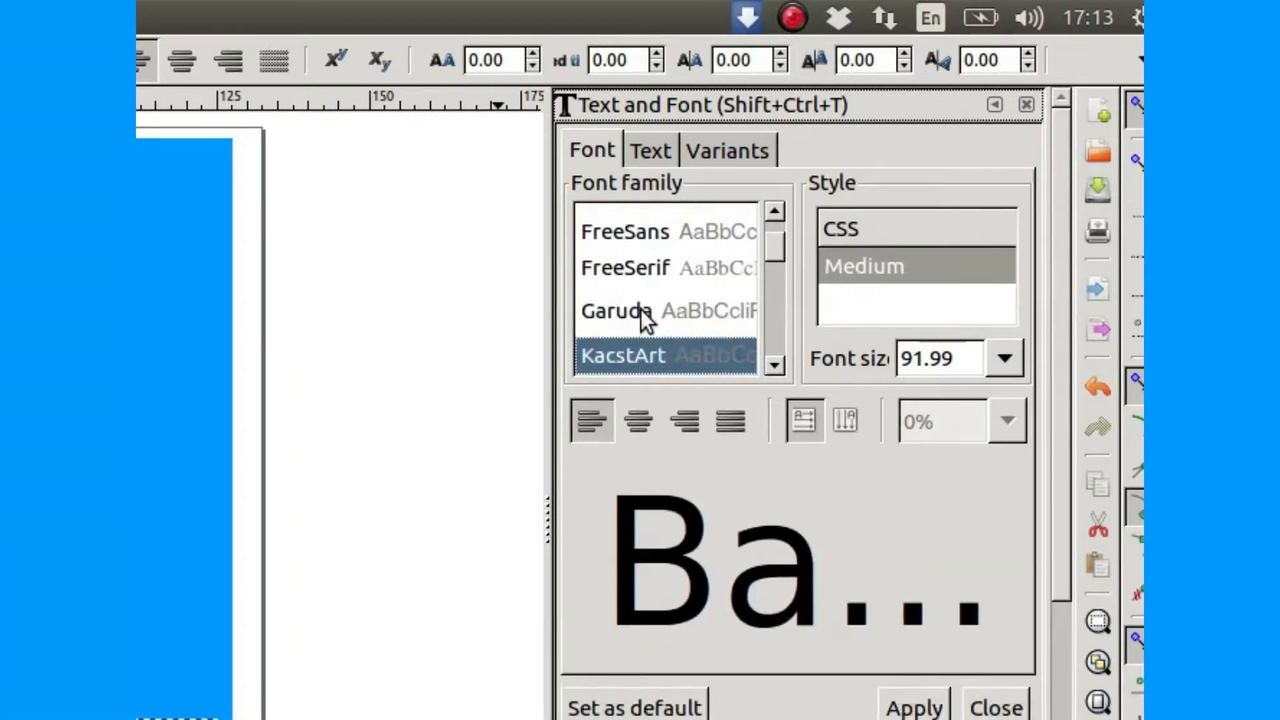
pyautogui.press('Down')
pyautogui.press('Down')
pyautogui.press('Down')
pyautogui.press('Down')
pyautogui.press('Down')
pyautogui.press('Down')
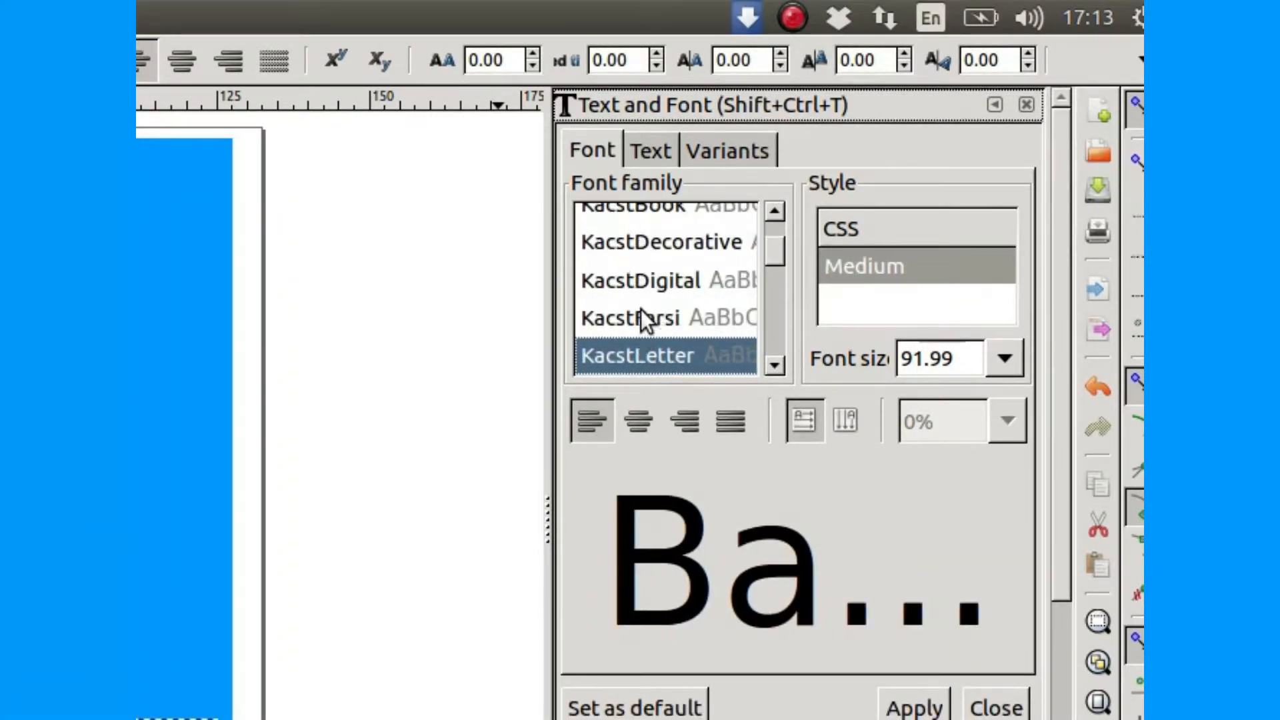
pyautogui.press('Down')
pyautogui.press('Down')
pyautogui.press('Down')
pyautogui.press('Down')
pyautogui.press('Down')
pyautogui.press('Down')
pyautogui.press('Down')
pyautogui.press('Down')
pyautogui.press('Down')
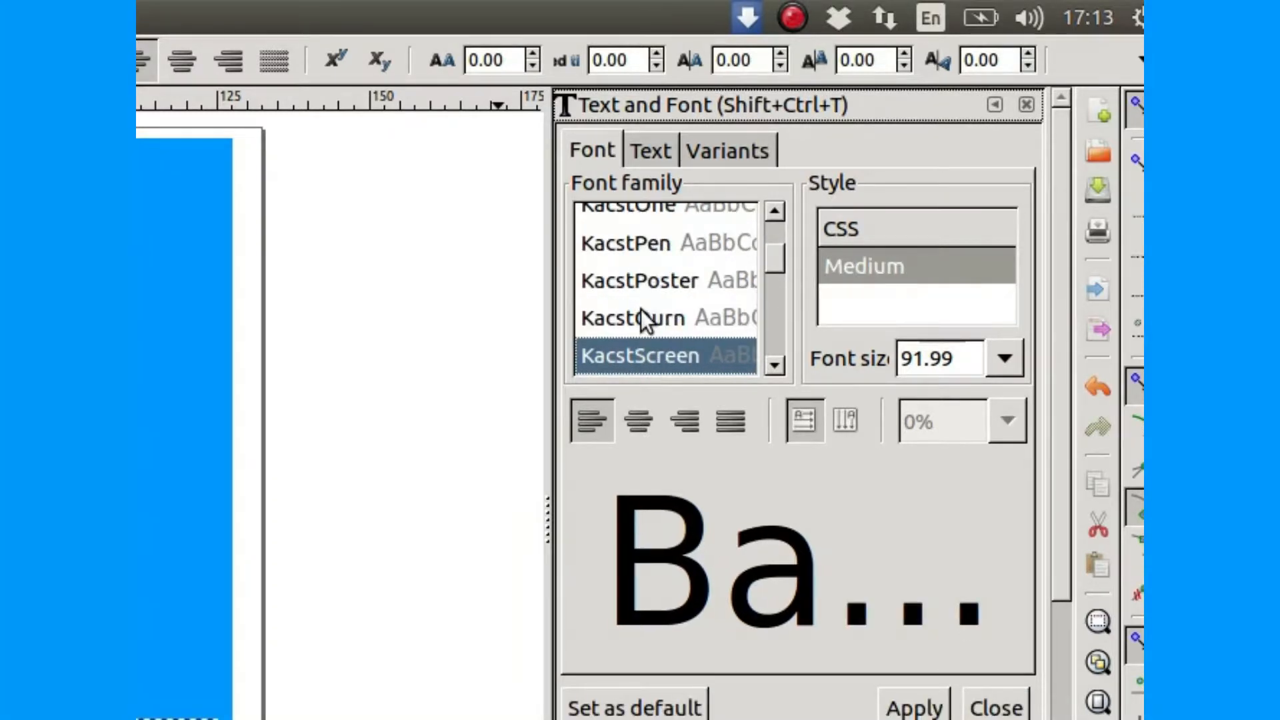
pyautogui.press('Down')
pyautogui.press('Down')
pyautogui.press('Down')
pyautogui.press('Down')
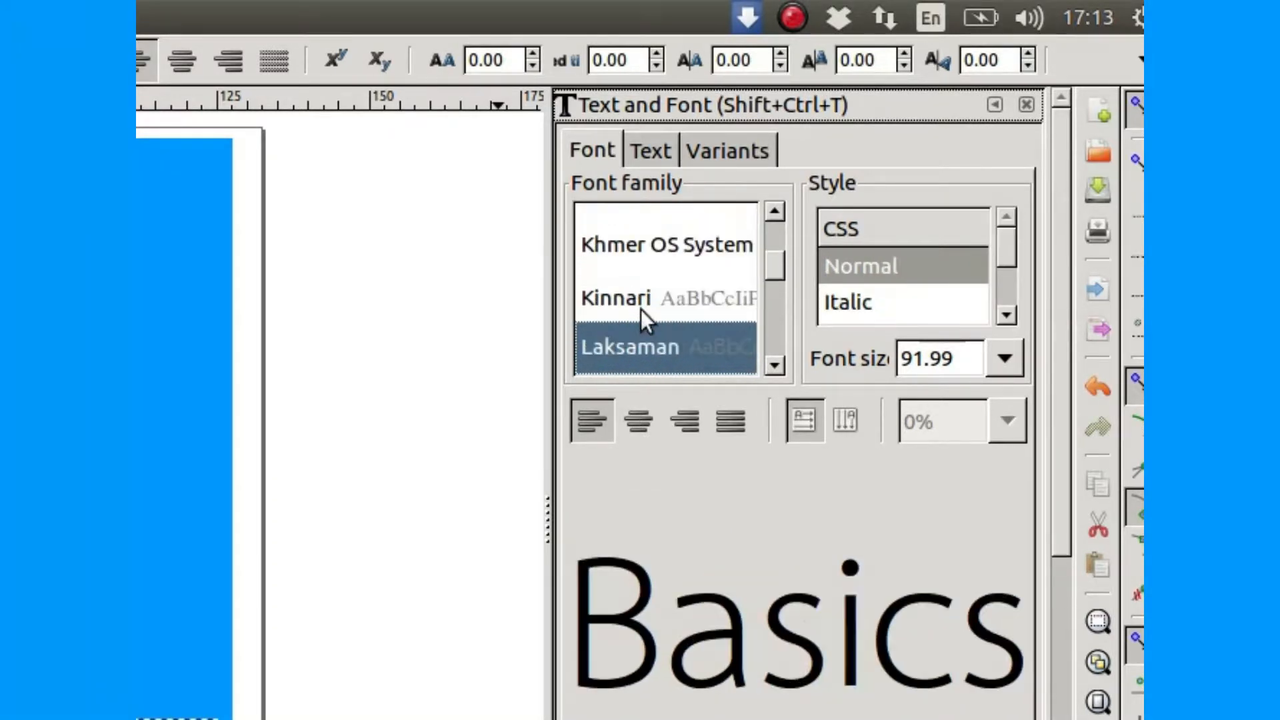
pyautogui.press('Down')
pyautogui.press('Down')
pyautogui.press('Down')
pyautogui.press('Down')
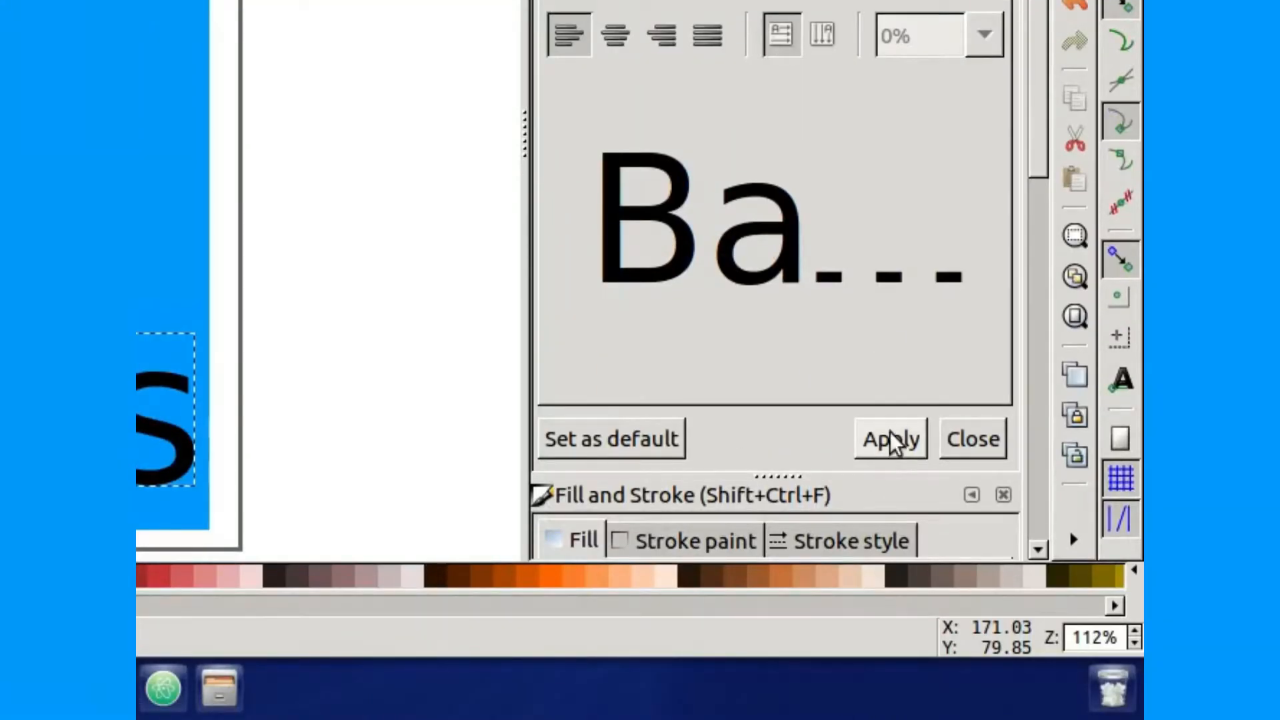
pyautogui.click(891, 444)
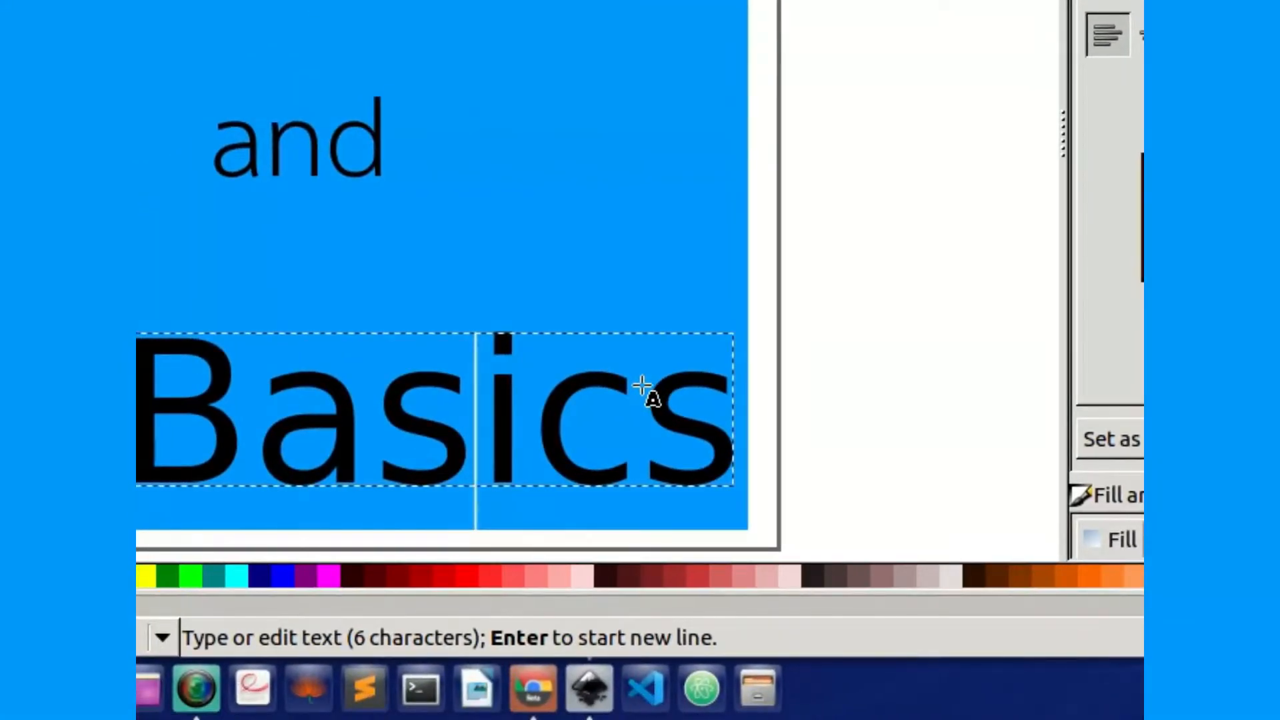
pyautogui.click(642, 385)
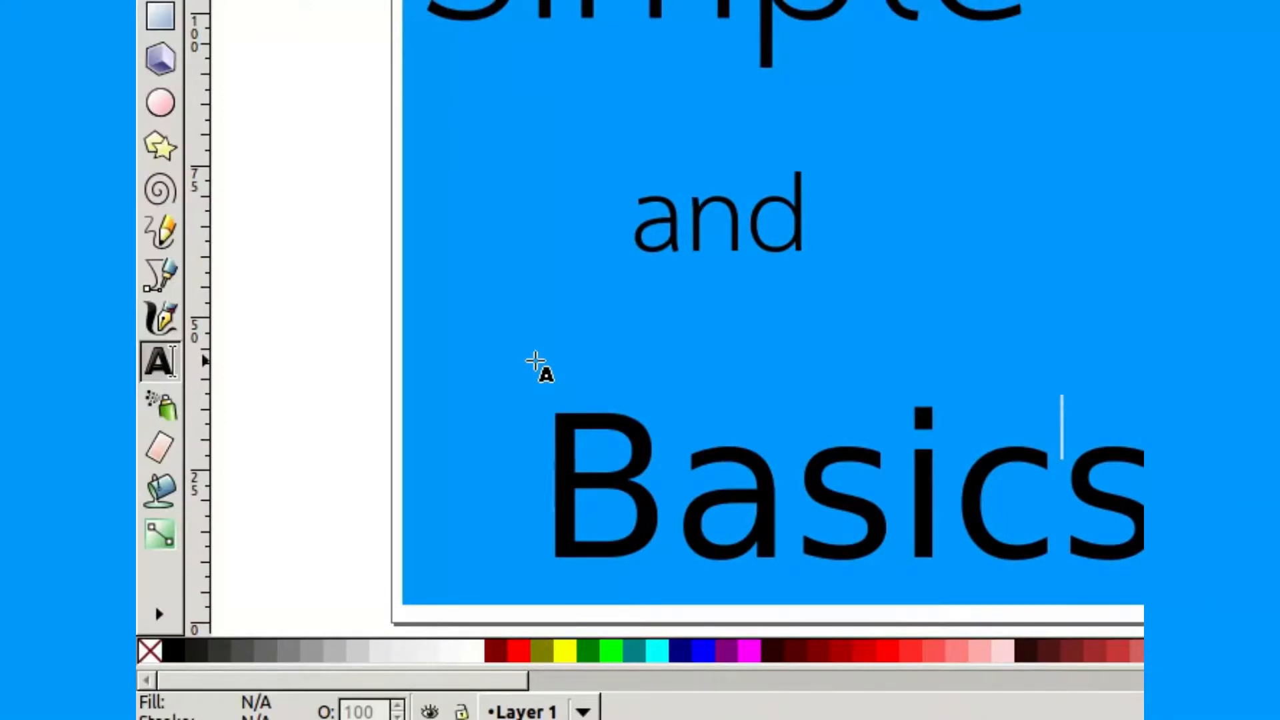
pyautogui.press('Delete')
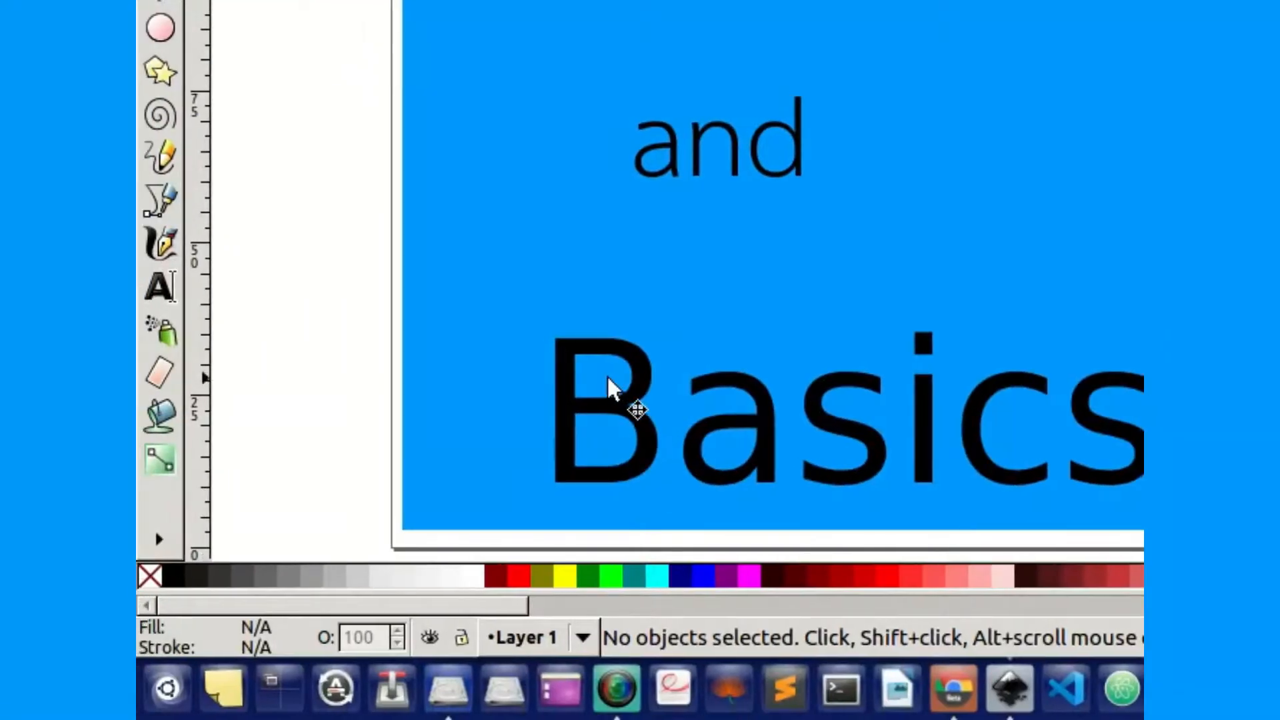
# Step: Fill the word "Basics" with red and shift it to a pinkish red by raising the fill's blue value
pyautogui.click(618, 404)
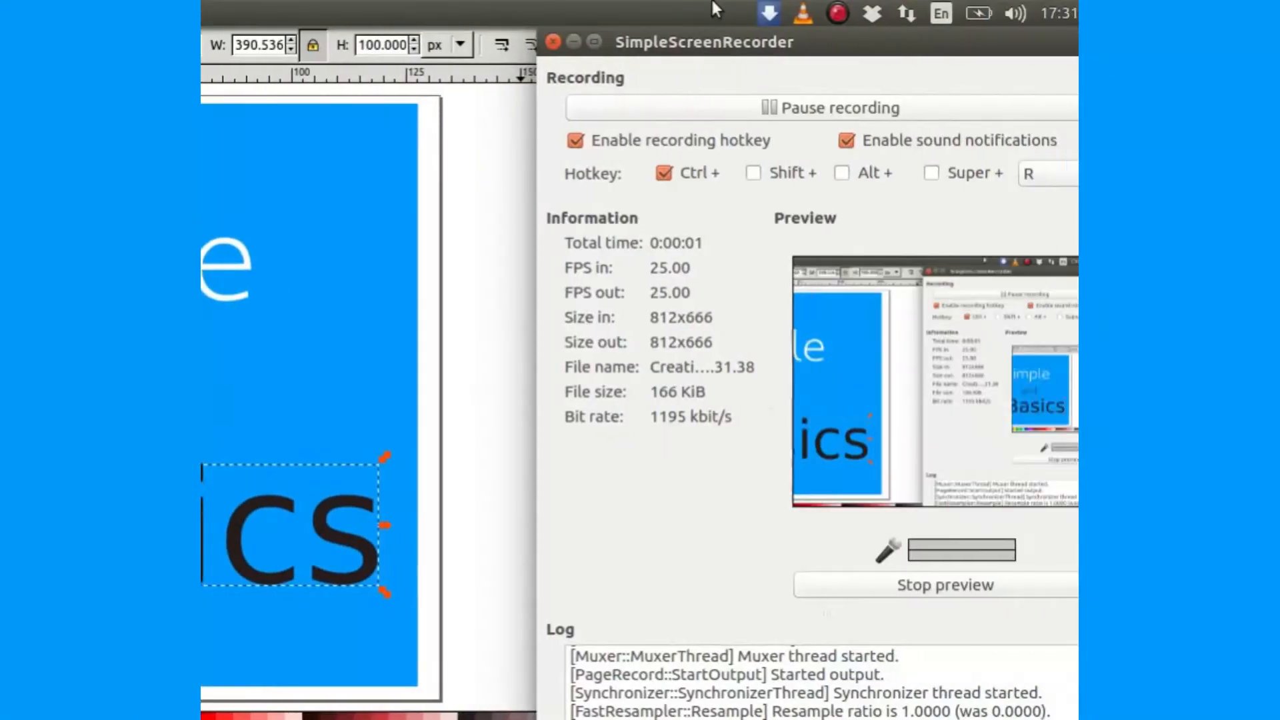
pyautogui.click(635, 42)
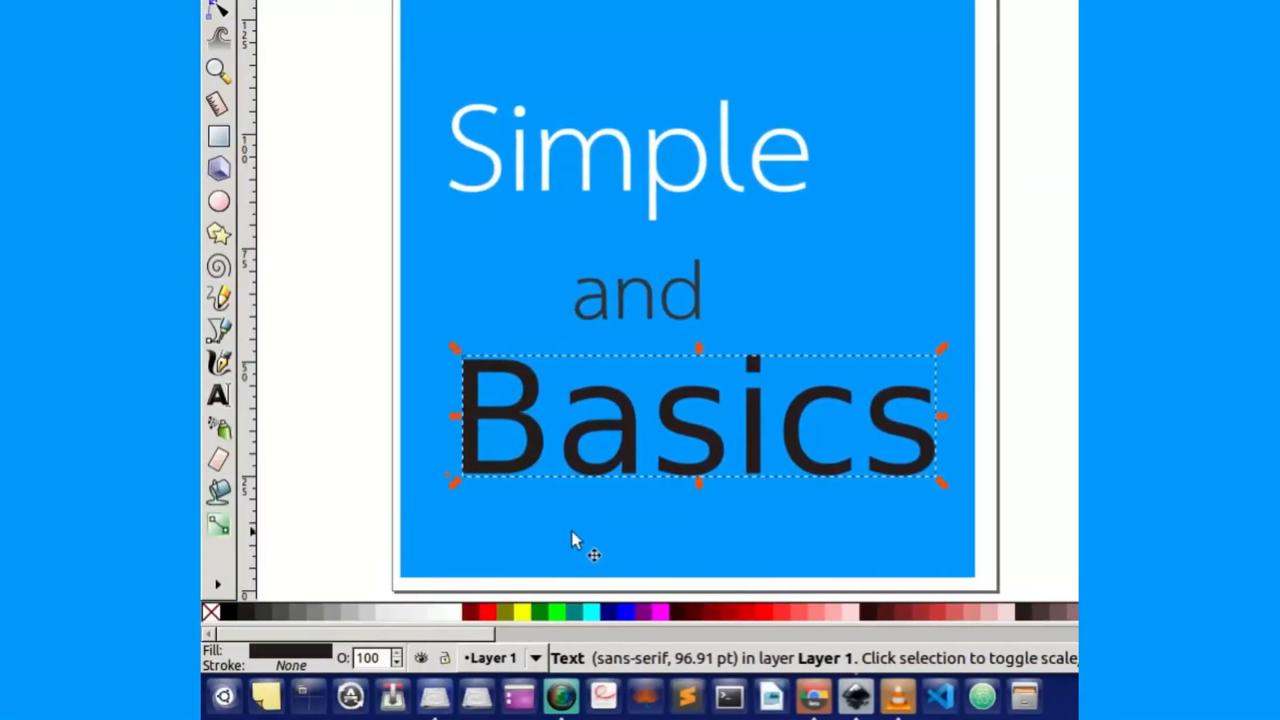
pyautogui.click(766, 611)
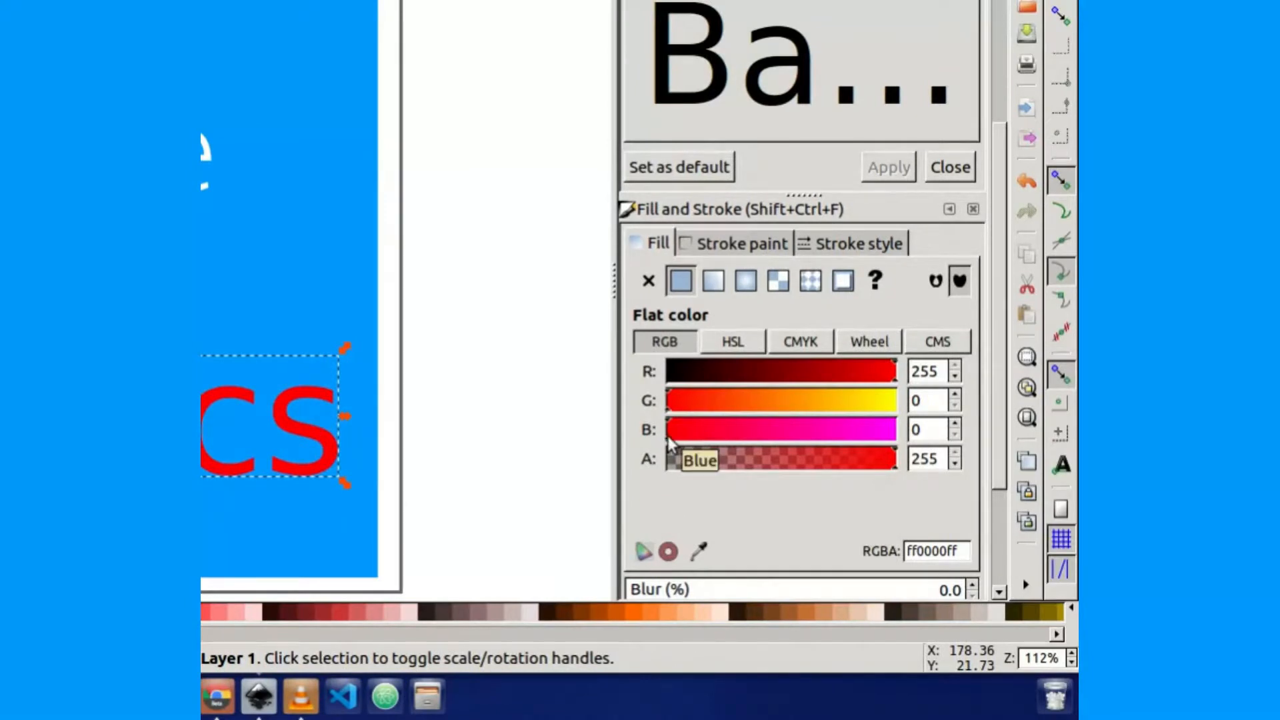
pyautogui.moveTo(670, 438)
pyautogui.mouseDown()
pyautogui.moveTo(704, 440)
pyautogui.moveTo(688, 440)
pyautogui.mouseUp()
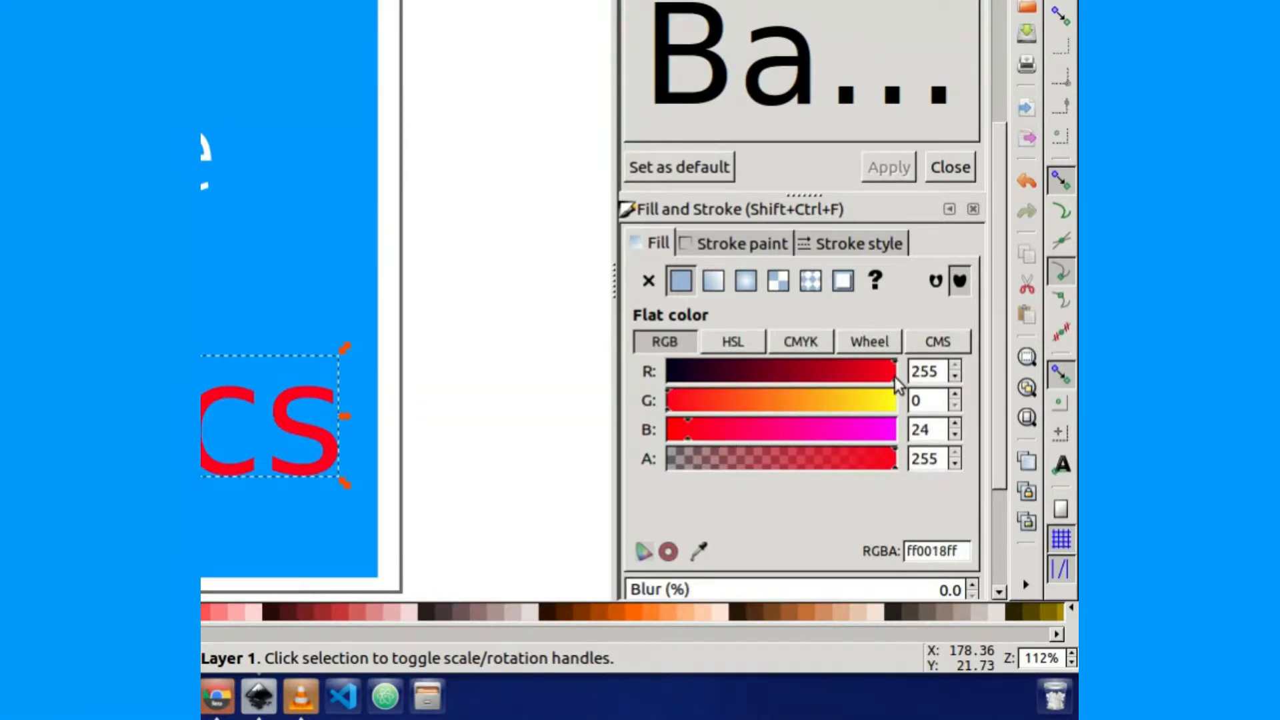
pyautogui.moveTo(898, 385)
pyautogui.mouseDown()
pyautogui.moveTo(877, 382)
pyautogui.moveTo(913, 379)
pyautogui.mouseUp()
pyautogui.click(723, 430)
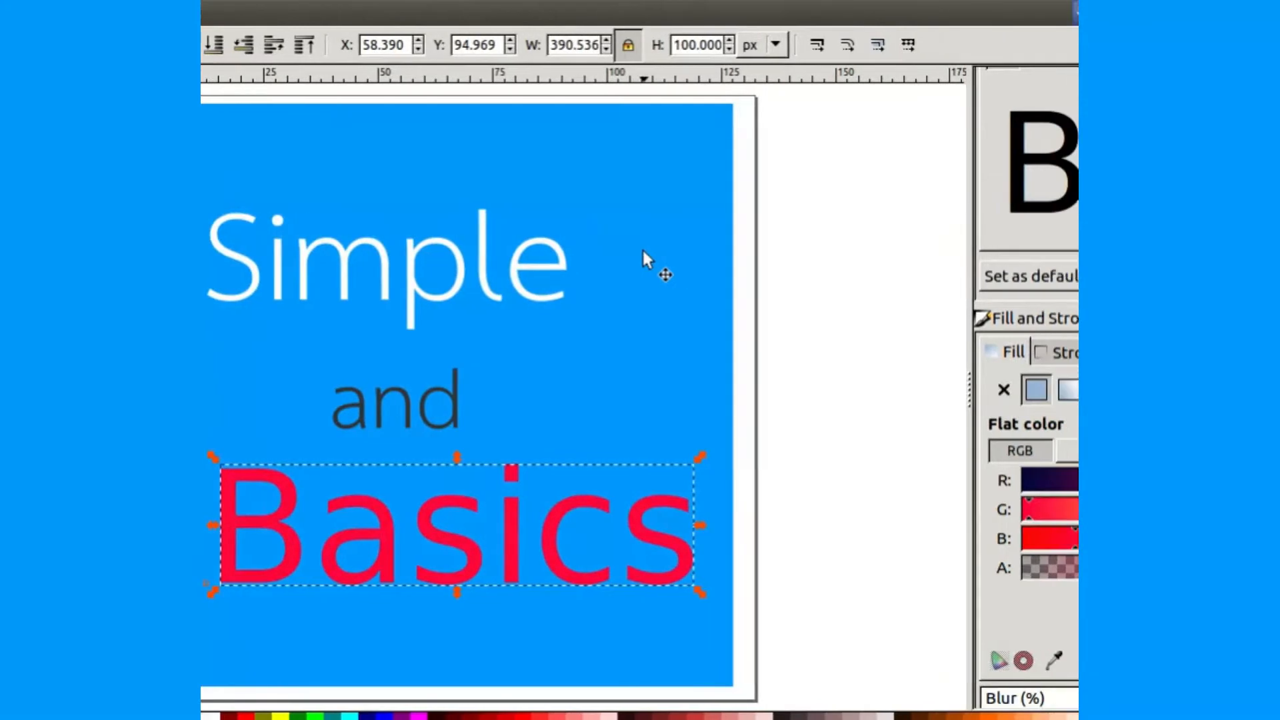
# Step: Lighten the blue background rectangle by lowering its fill's alpha, and recolor the word "and" to a slightly lighter dark gray
pyautogui.click(643, 255)
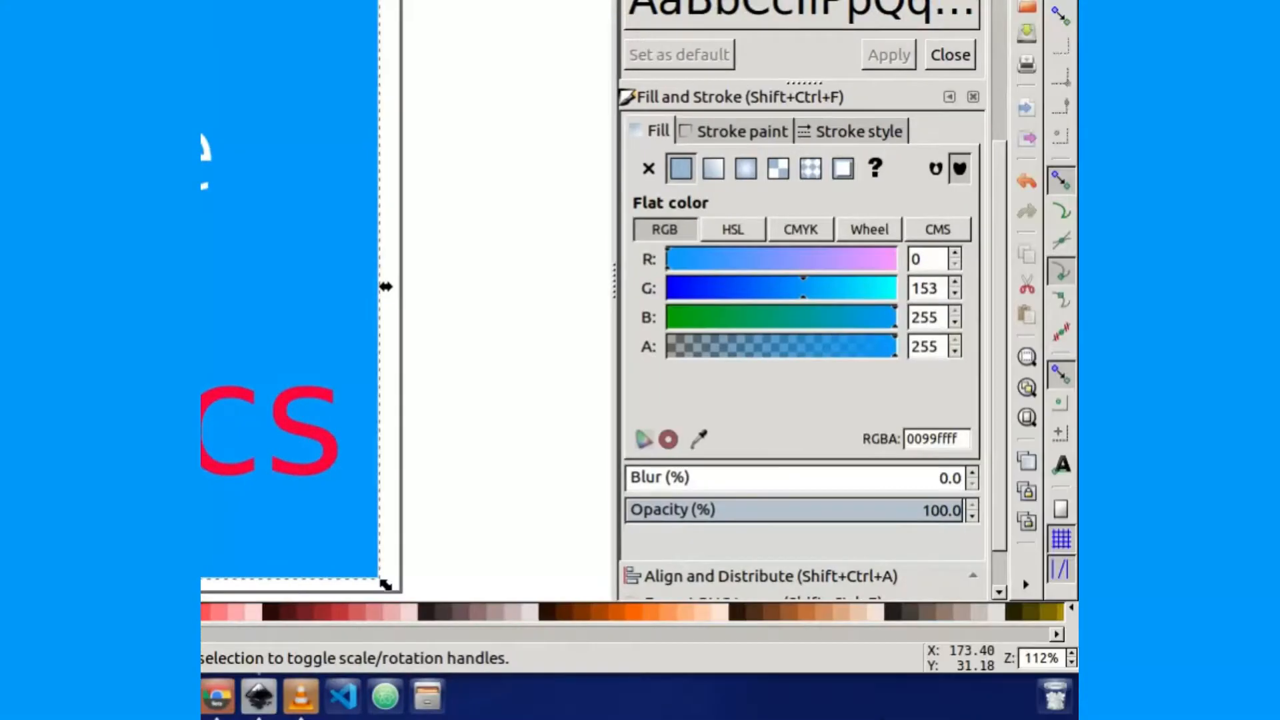
pyautogui.click(878, 363)
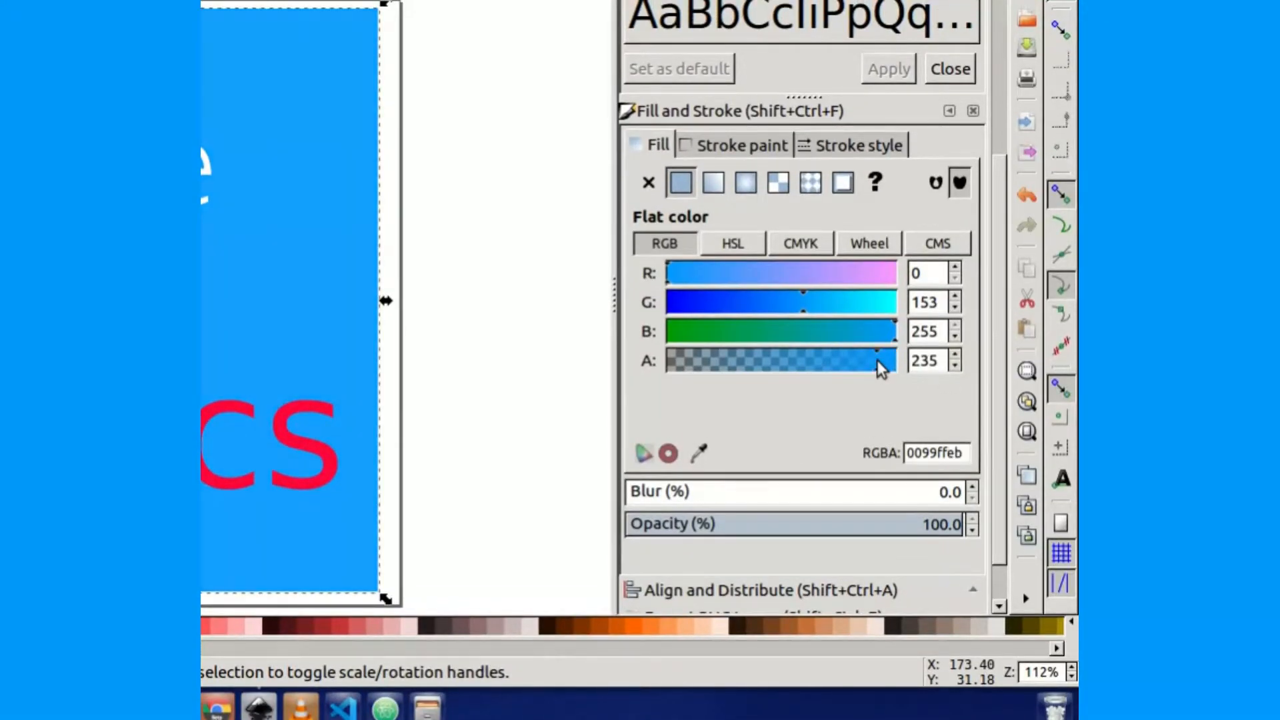
pyautogui.moveTo(878, 364); pyautogui.dragTo(802, 358)
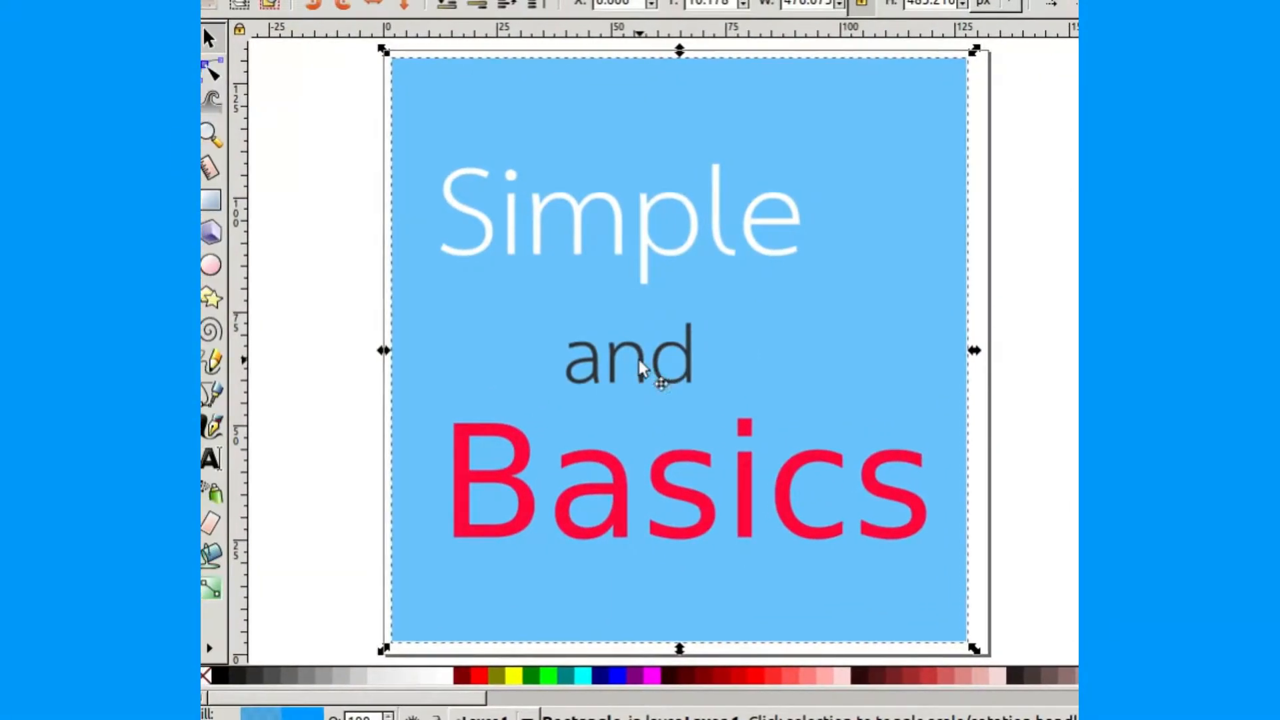
pyautogui.click(638, 366)
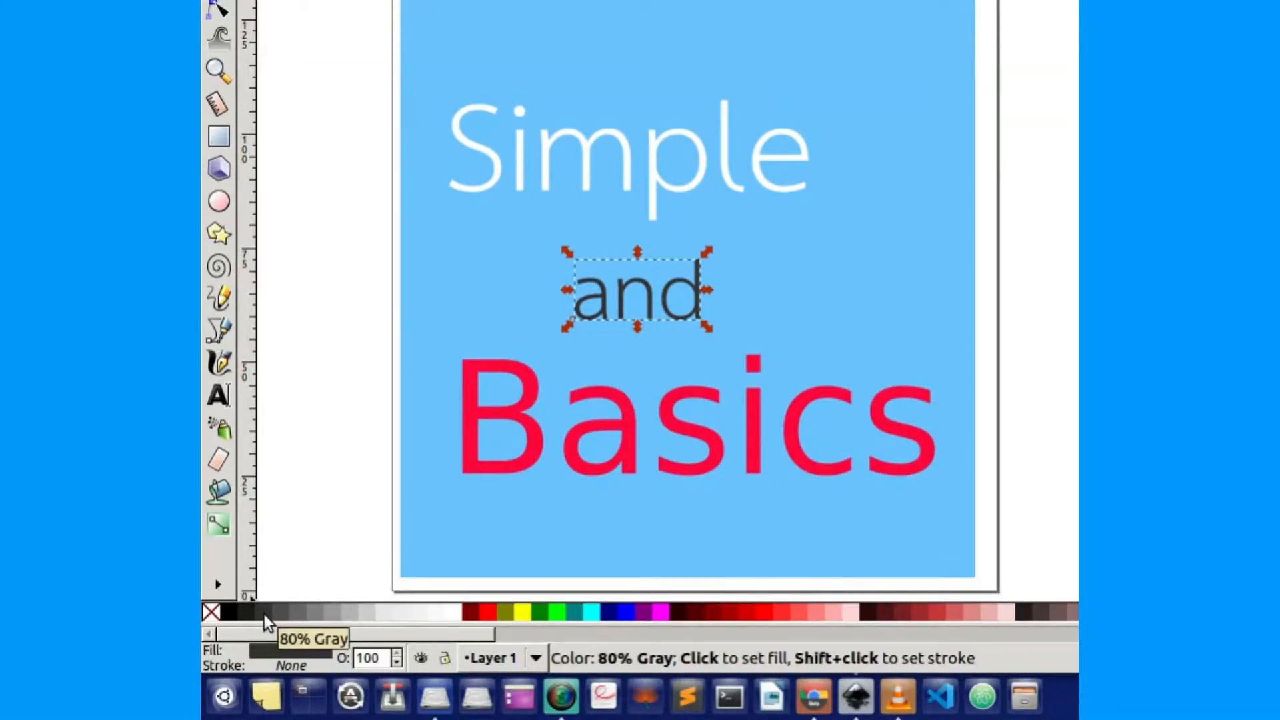
pyautogui.click(284, 611)
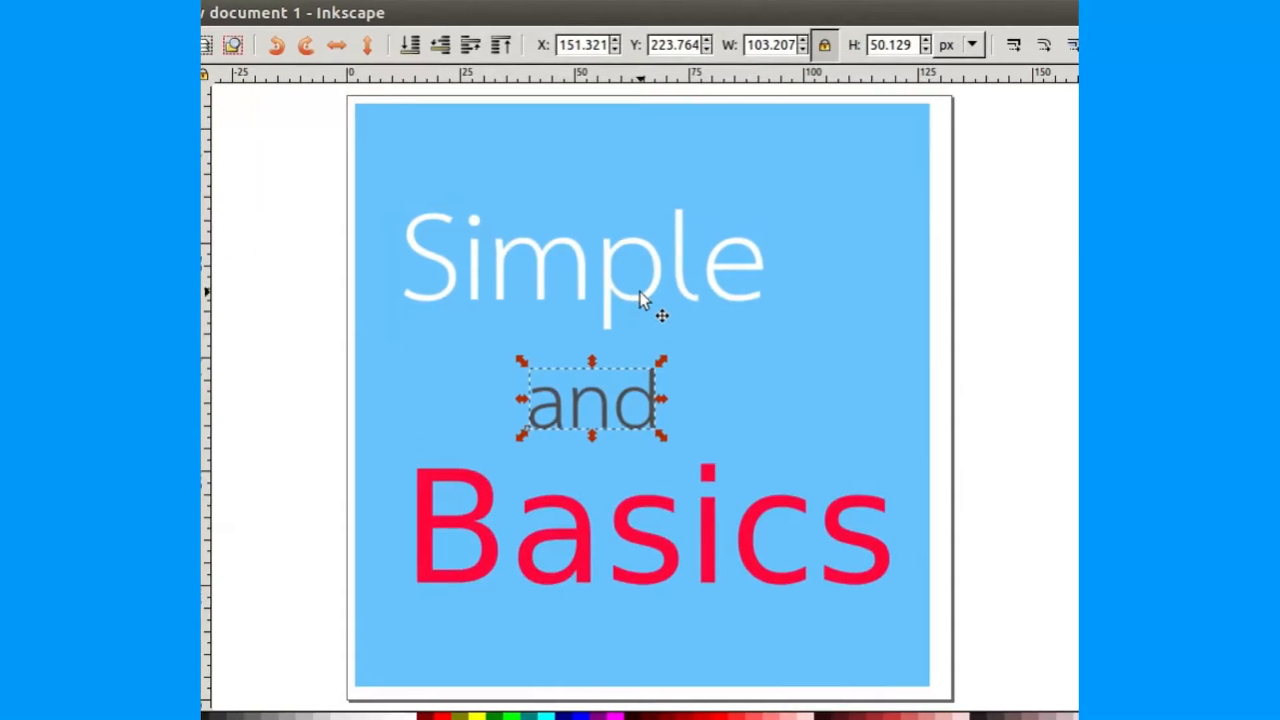
# Step: Nudge the word "Simple" slightly down and move "Basics" up closer to "and", to a Y position of about 108 px
pyautogui.click(674, 222)
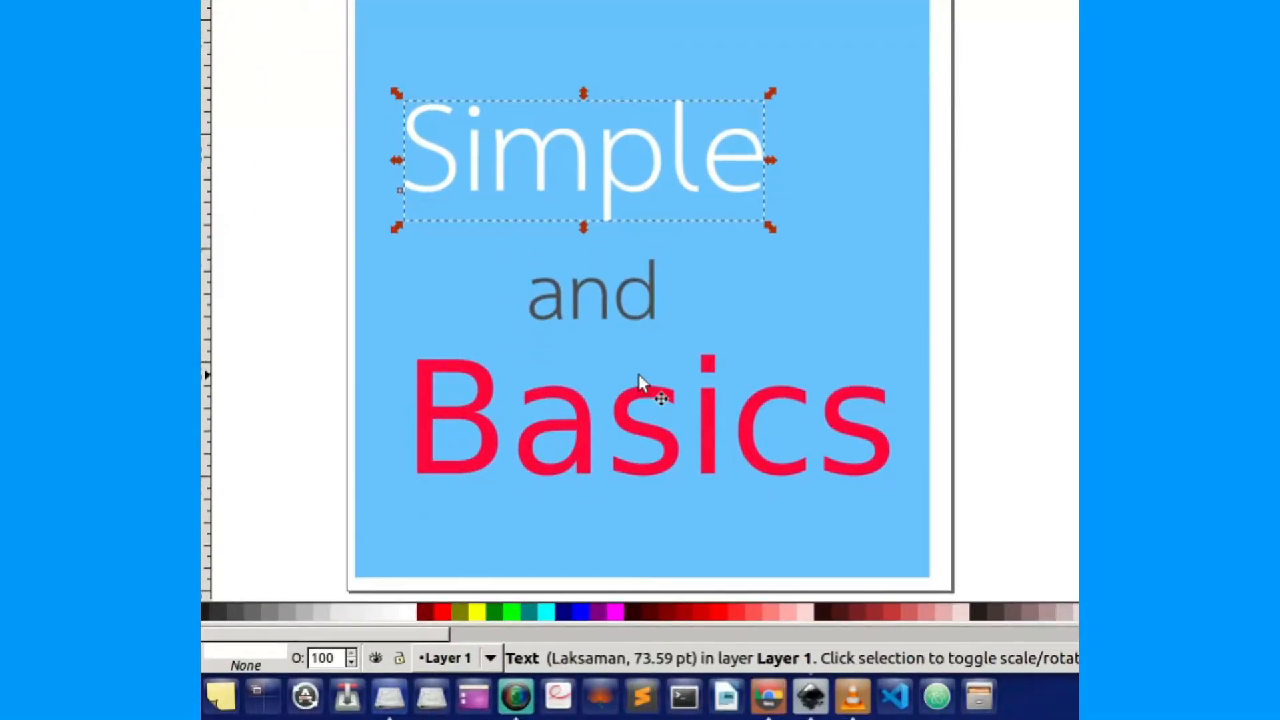
pyautogui.press('Down')
pyautogui.press('Down')
pyautogui.press('Down')
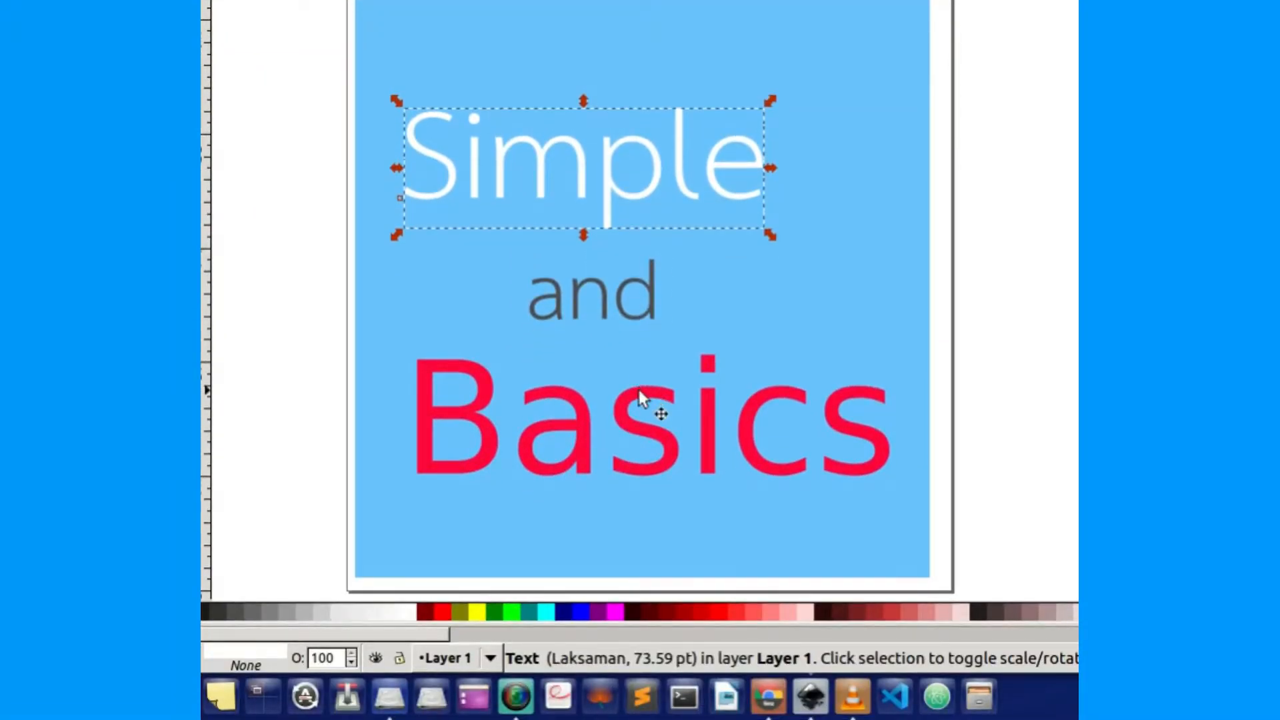
pyautogui.moveTo(639, 389); pyautogui.dragTo(639, 374)
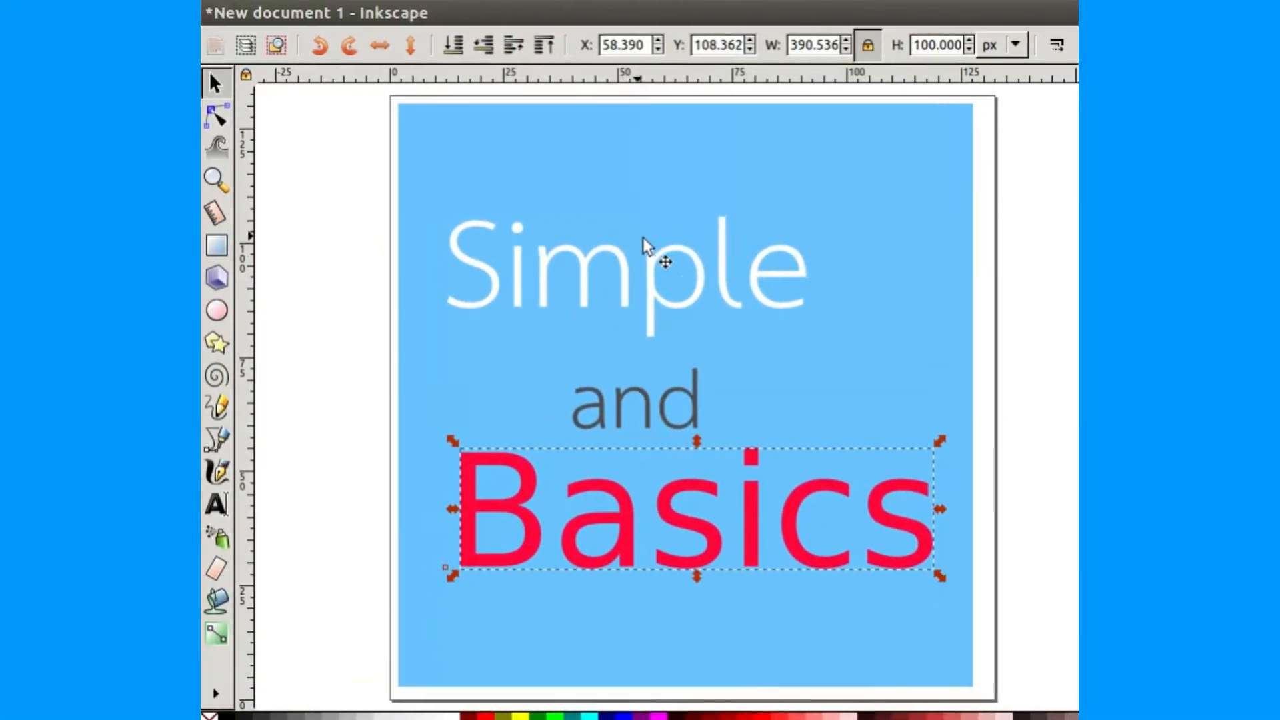
pyautogui.click(651, 267)
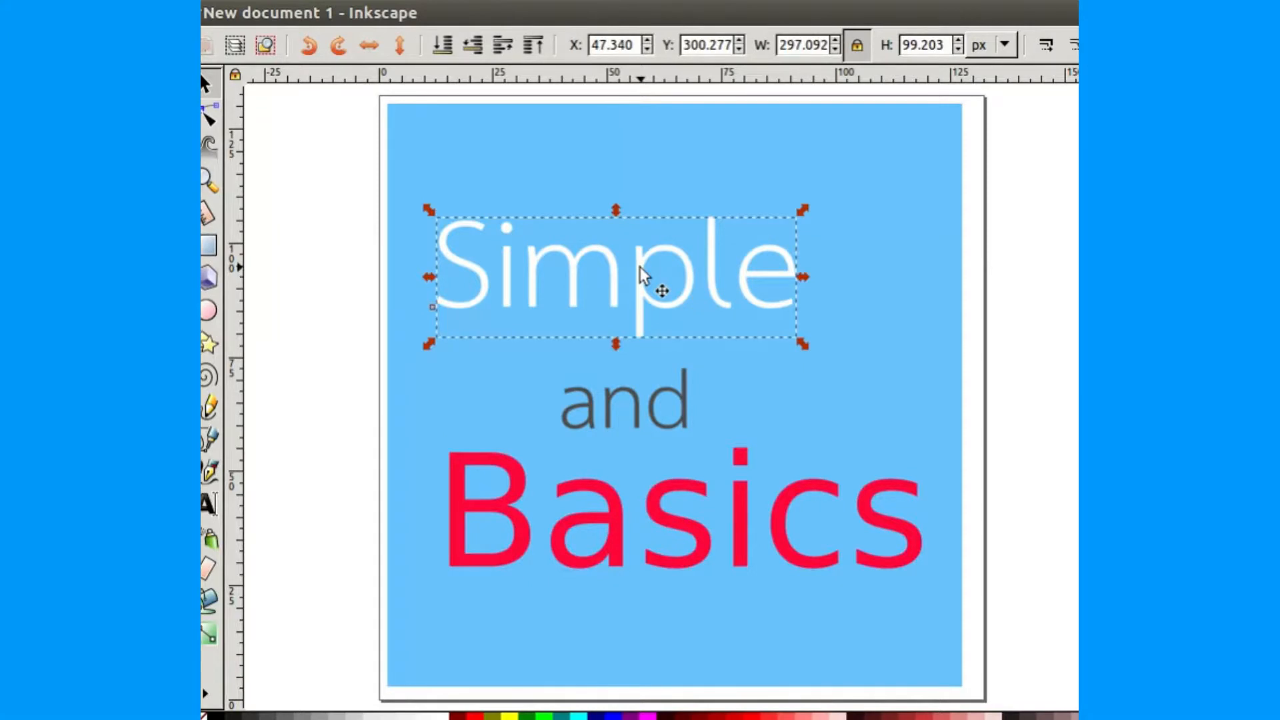
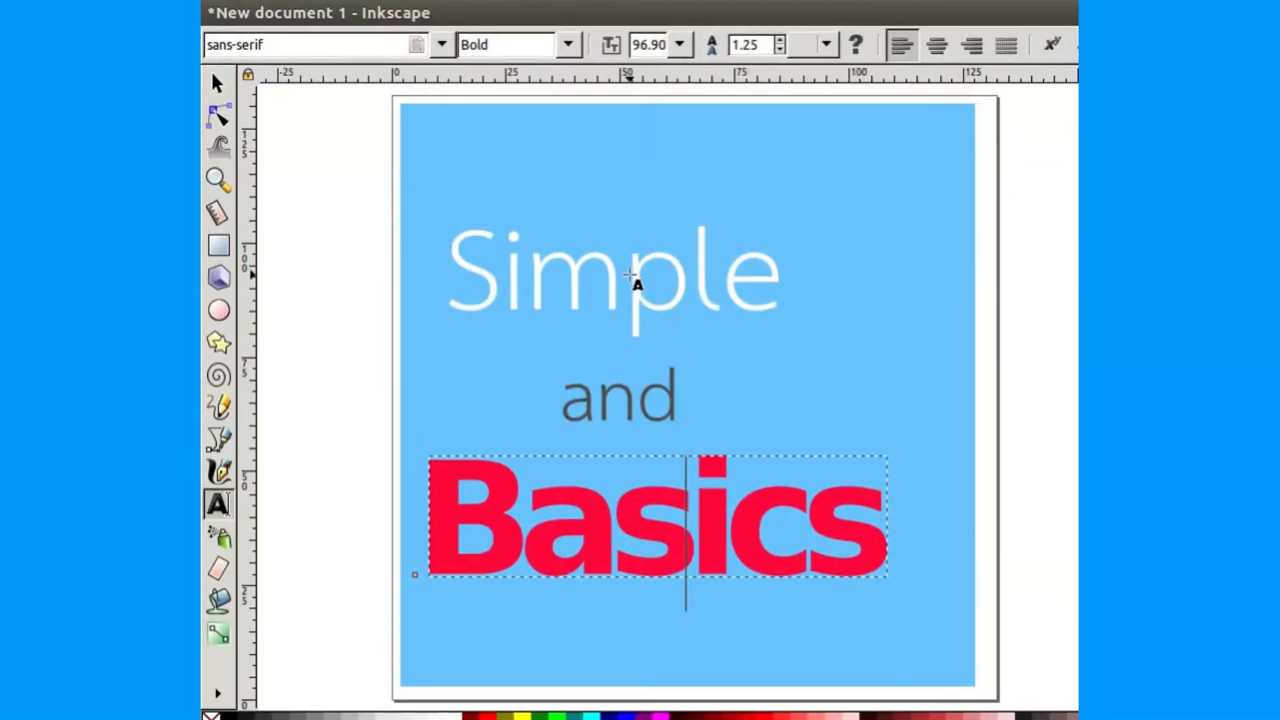
# Step: Tighten the letter spacing of the word "Simple" to a negative value
pyautogui.click(630, 275)
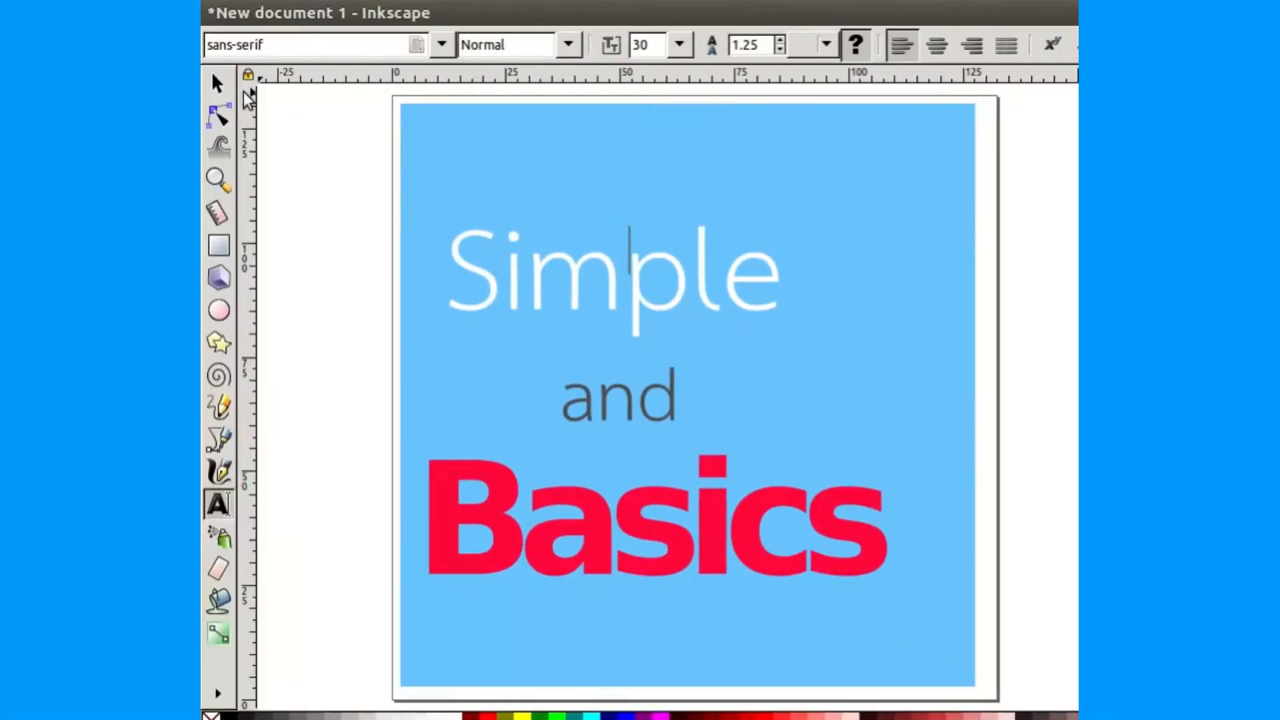
pyautogui.click(603, 267)
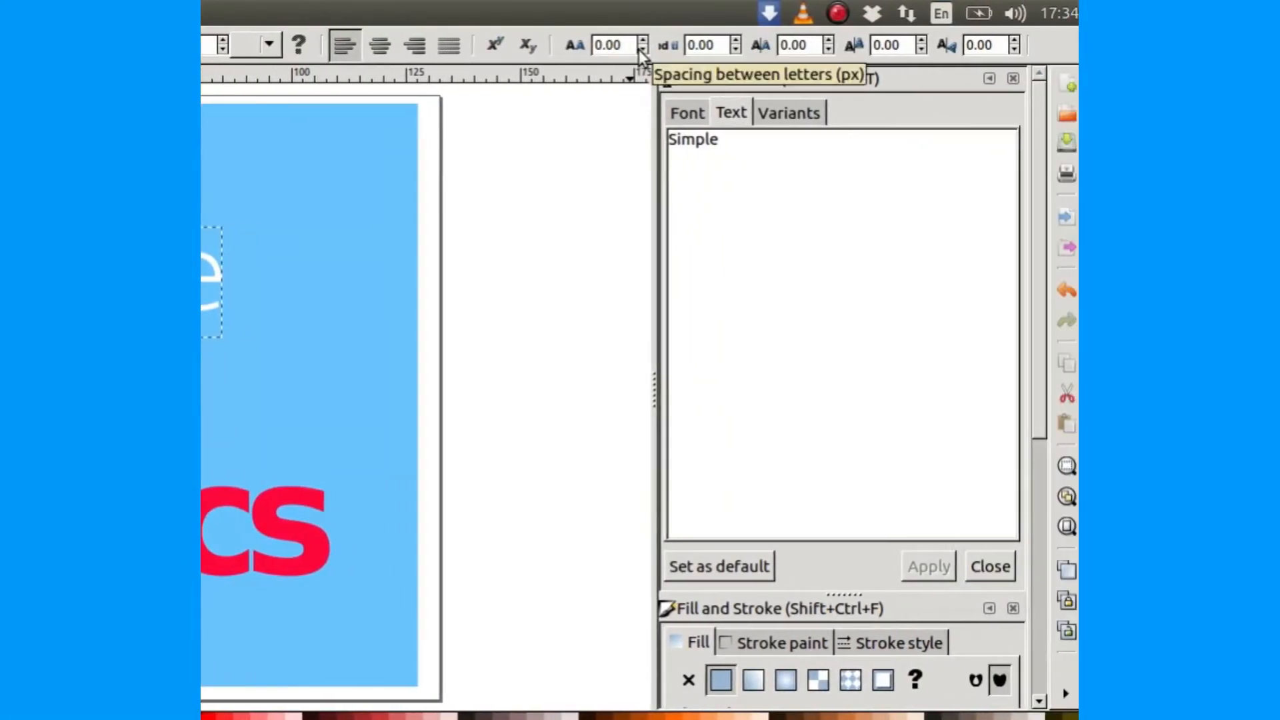
pyautogui.click(642, 49)
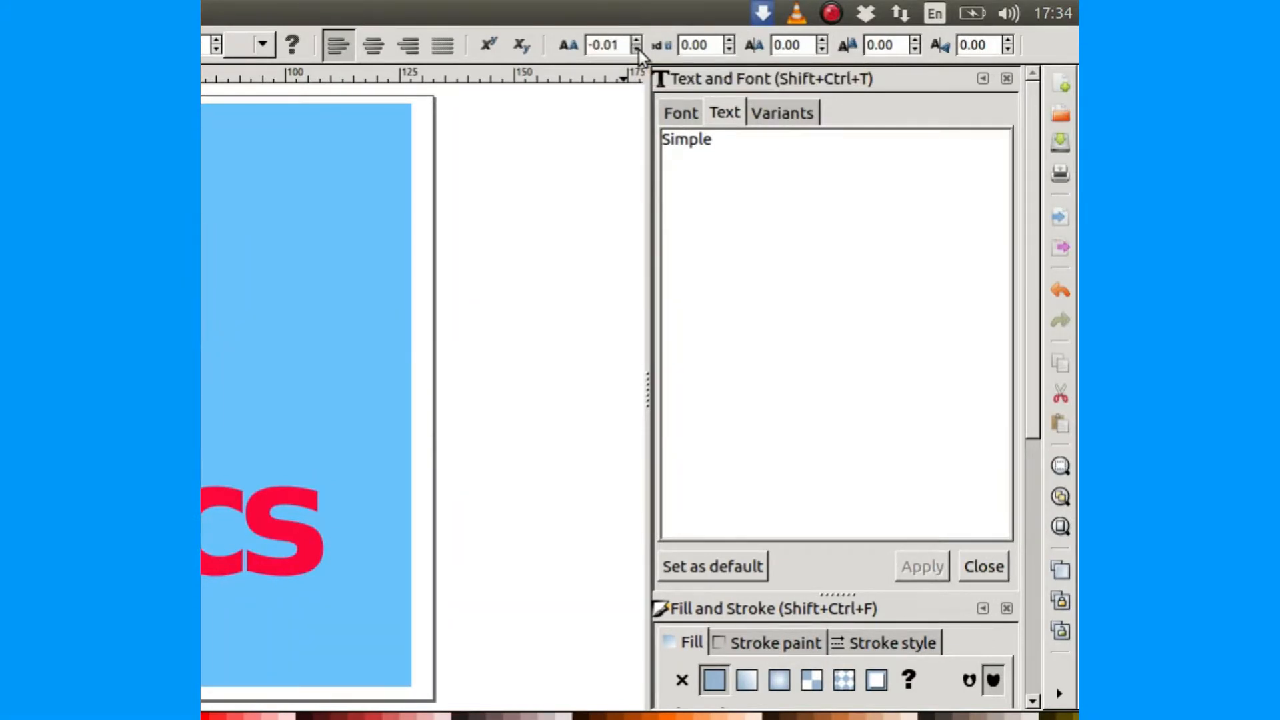
pyautogui.click(639, 50)
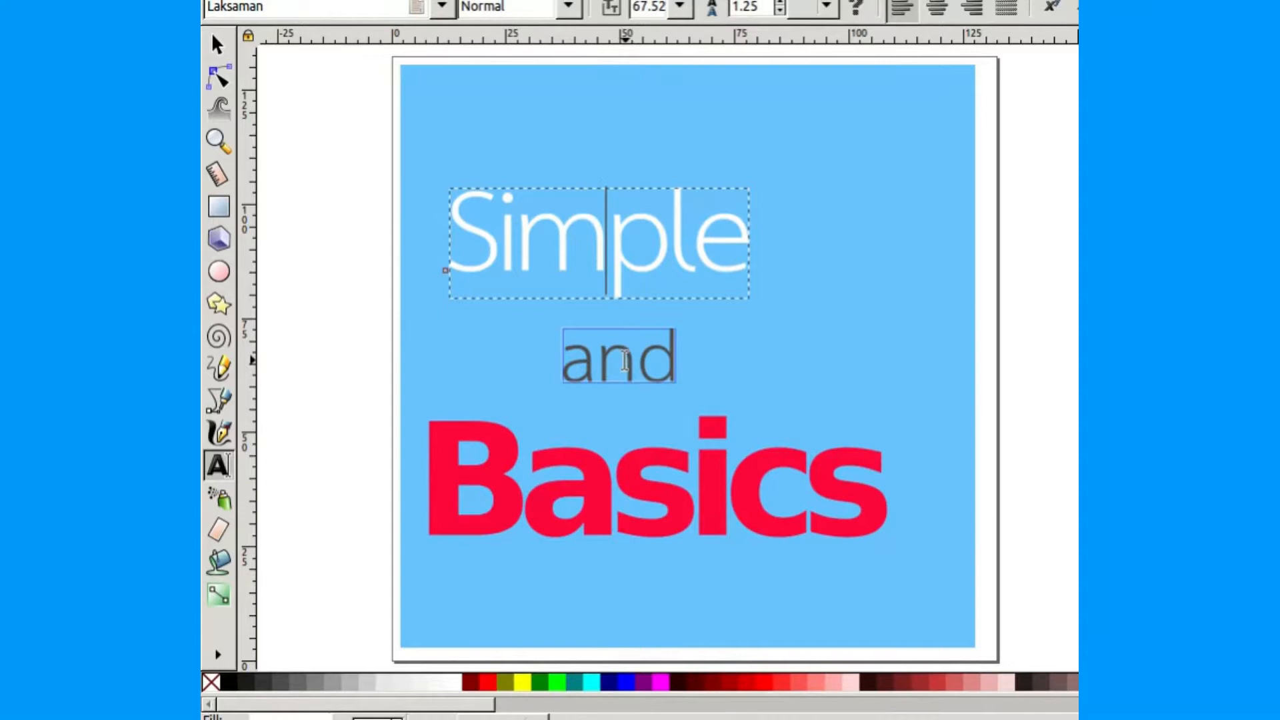
# Step: Tighten the letter spacing of the word "and" to a negative value, and select the word "Simple" as an object
pyautogui.click(516, 383)
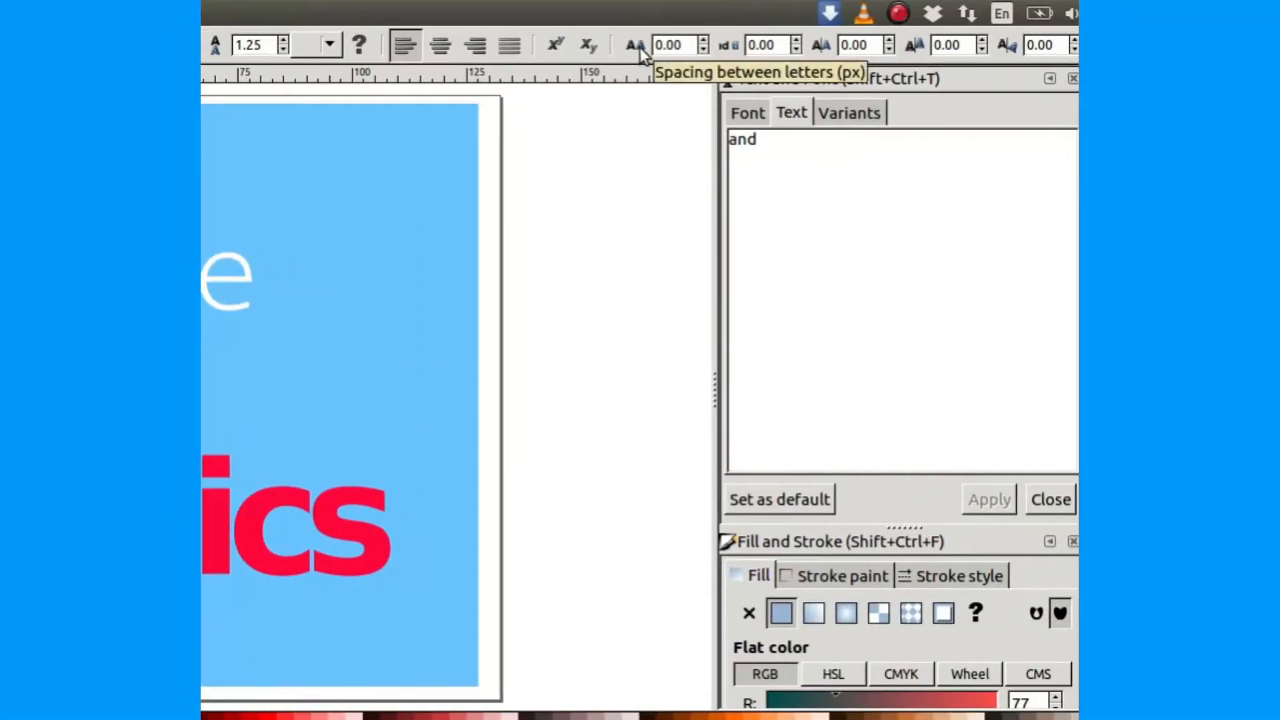
pyautogui.click(704, 49)
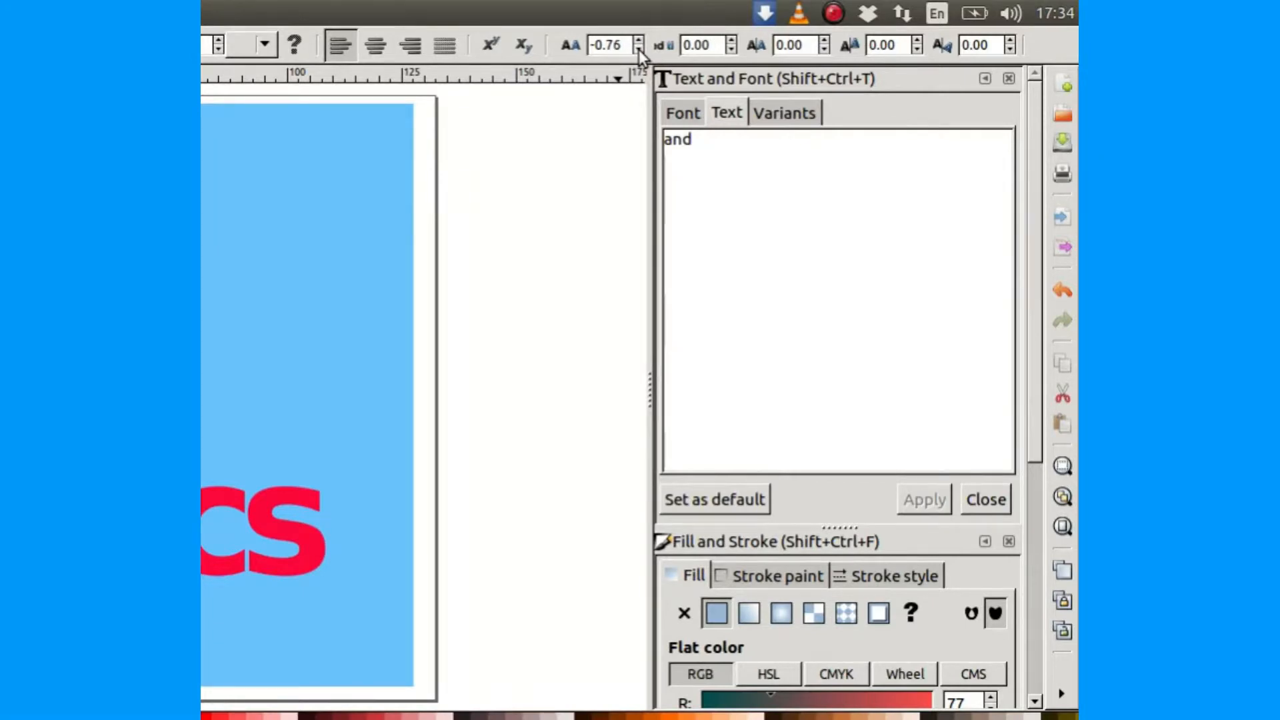
pyautogui.click(639, 50)
pyautogui.click(638, 49)
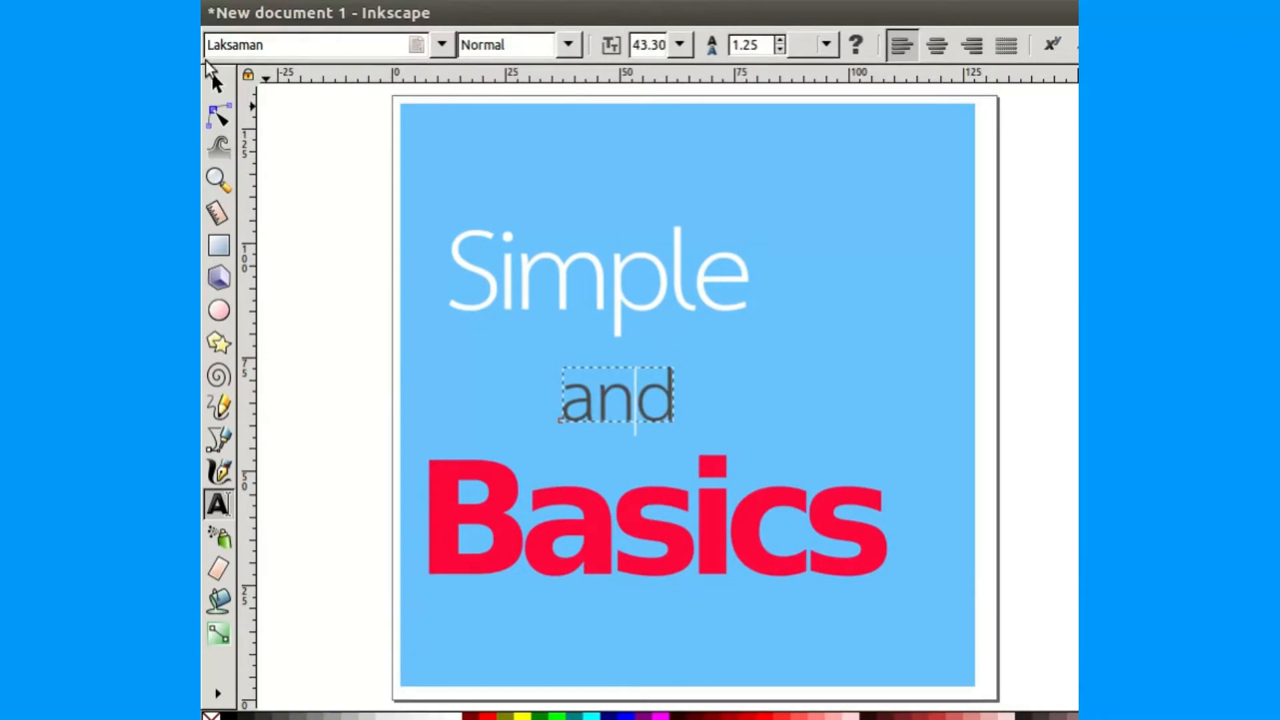
pyautogui.click(211, 70)
pyautogui.click(620, 307)
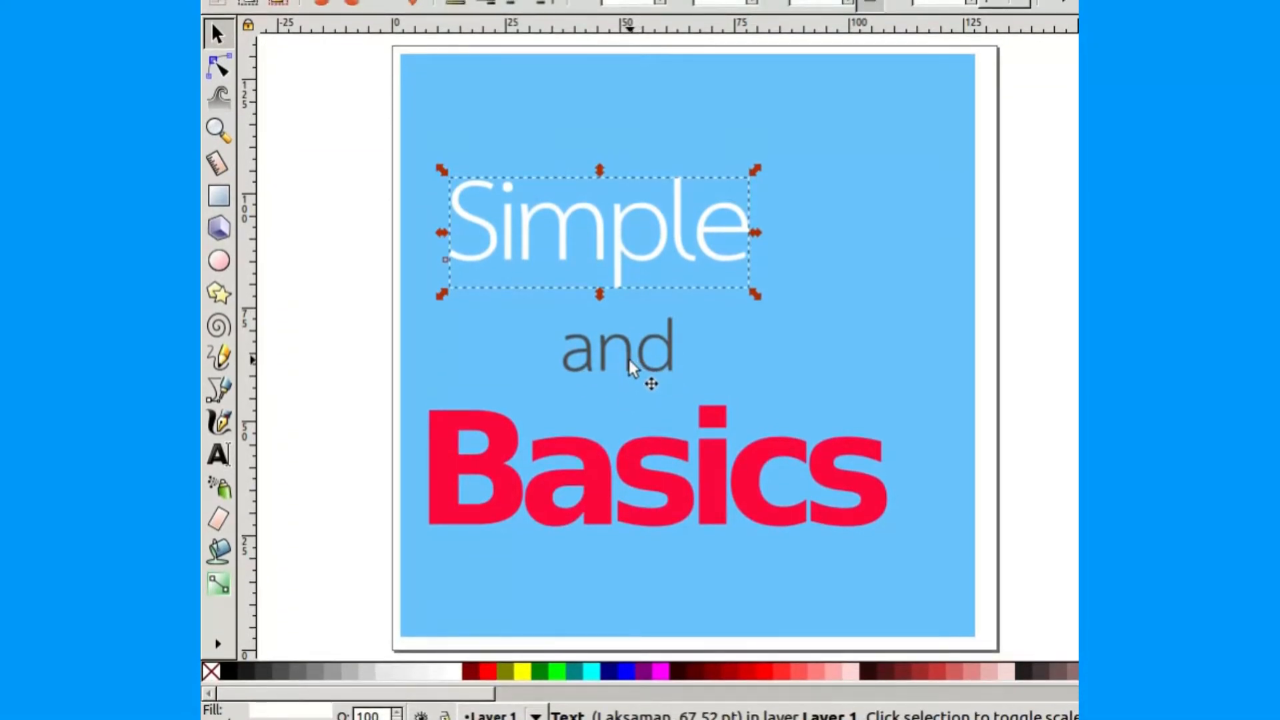
# Step: Select the words "Simple", "and" and "Basics" together and nudge them up to a Y position of about 120 px
pyautogui.keyDown('shift'); pyautogui.click(629, 360); pyautogui.keyUp('shift')
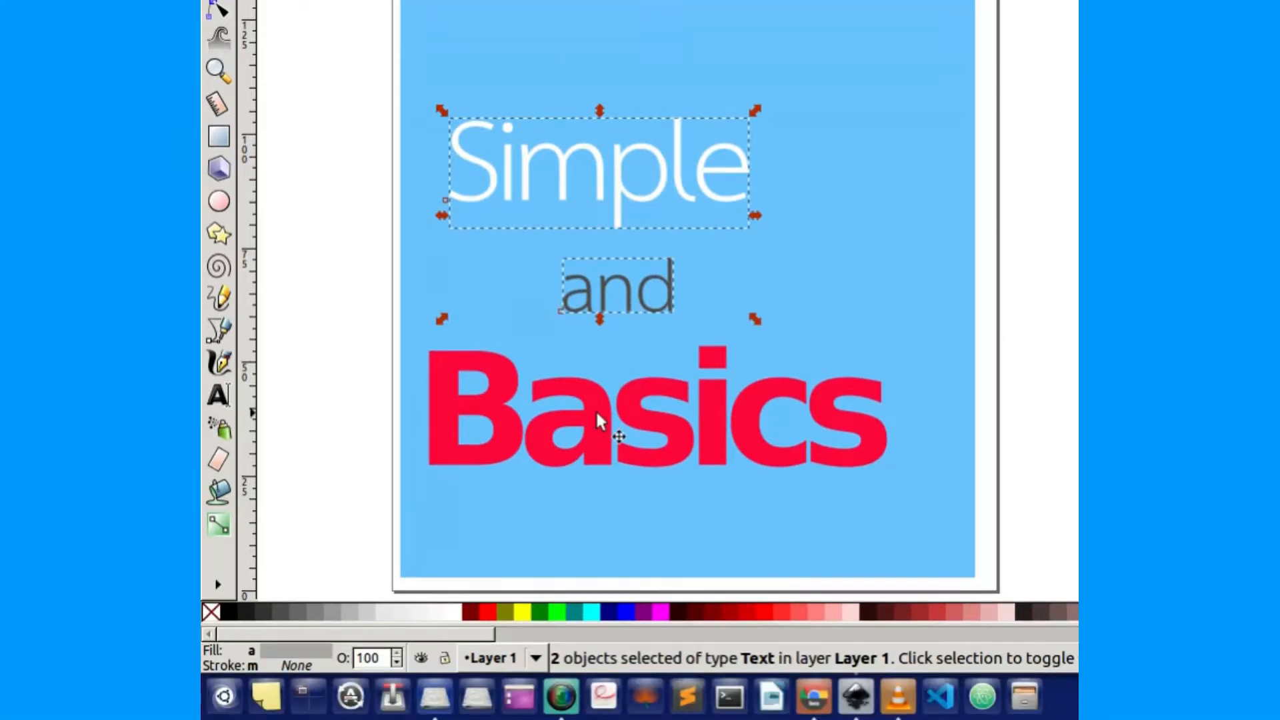
pyautogui.keyDown('shift'); pyautogui.click(597, 474); pyautogui.keyUp('shift')
pyautogui.press('Up')
pyautogui.press('Up')
pyautogui.press('Up')
pyautogui.press('Up')
pyautogui.press('Up')
pyautogui.press('Up')
pyautogui.press('Up')
pyautogui.press('Up')
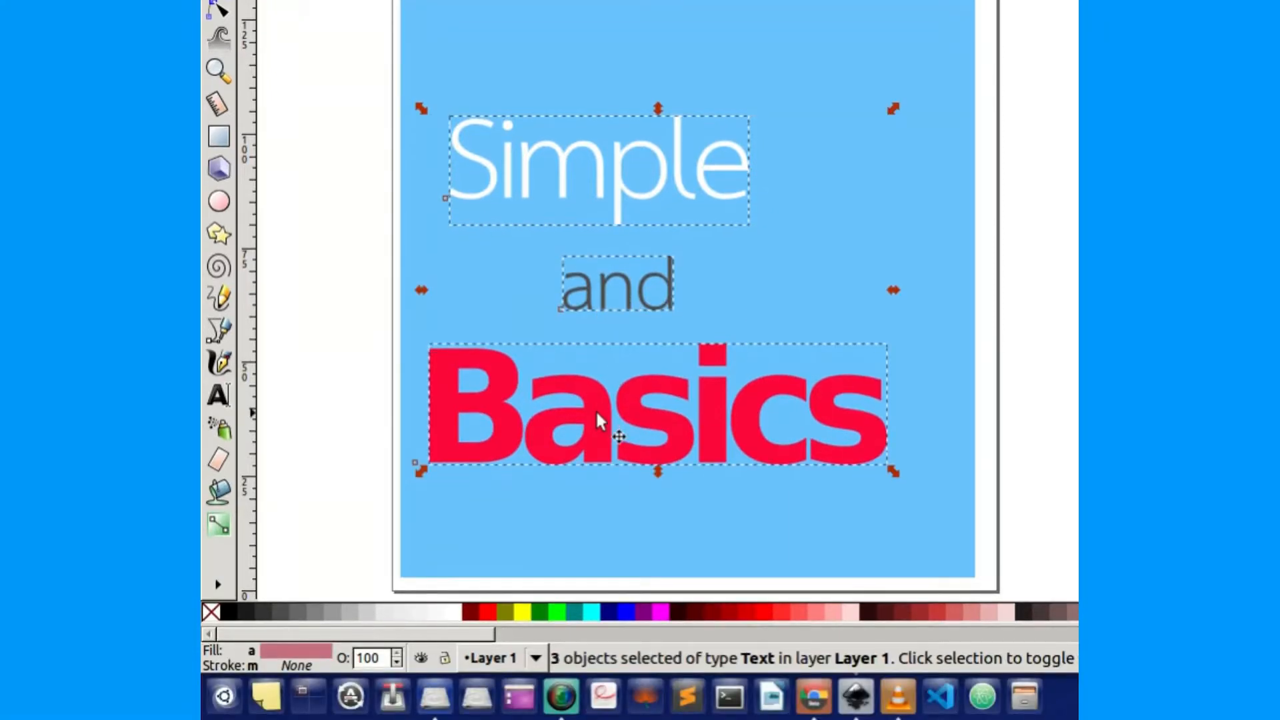
pyautogui.press('Up')
pyautogui.press('Up')
pyautogui.press('Up')
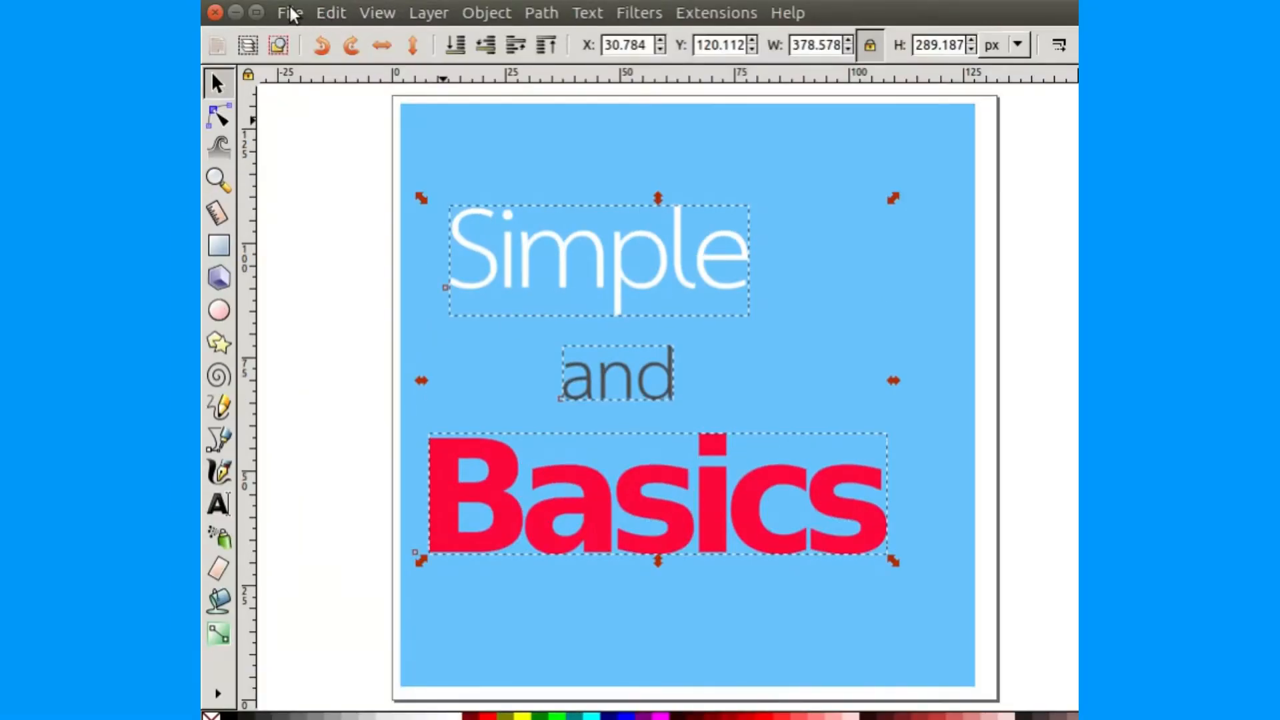
# Step: Group the three words and center the group horizontally and vertically on the blue background rectangle
pyautogui.click(487, 15)
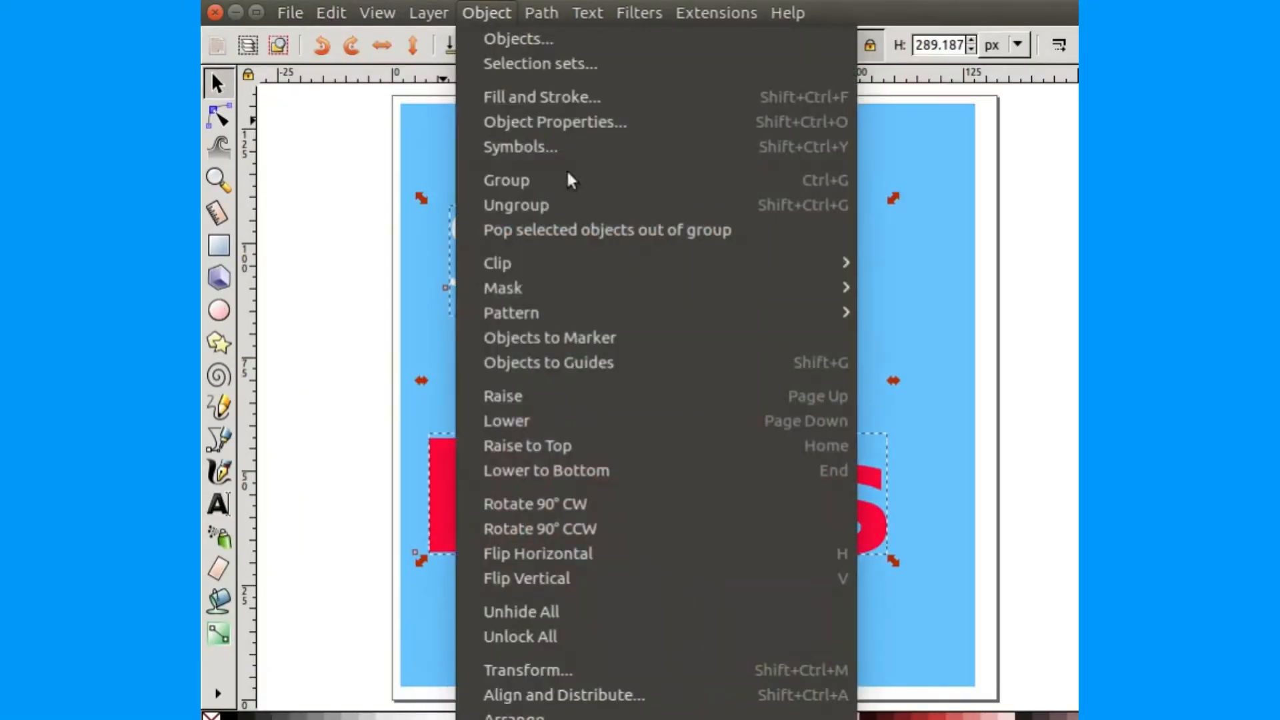
pyautogui.click(510, 182)
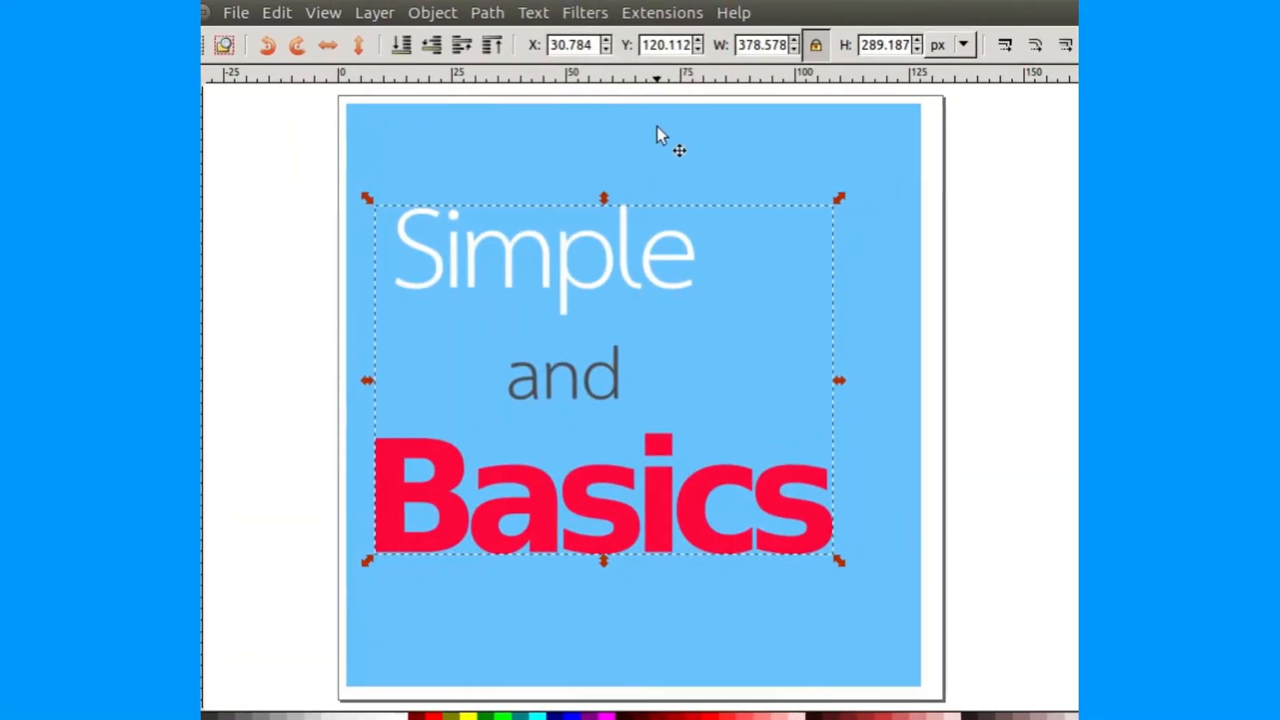
pyautogui.keyDown('shift'); pyautogui.click(638, 133); pyautogui.keyUp('shift')
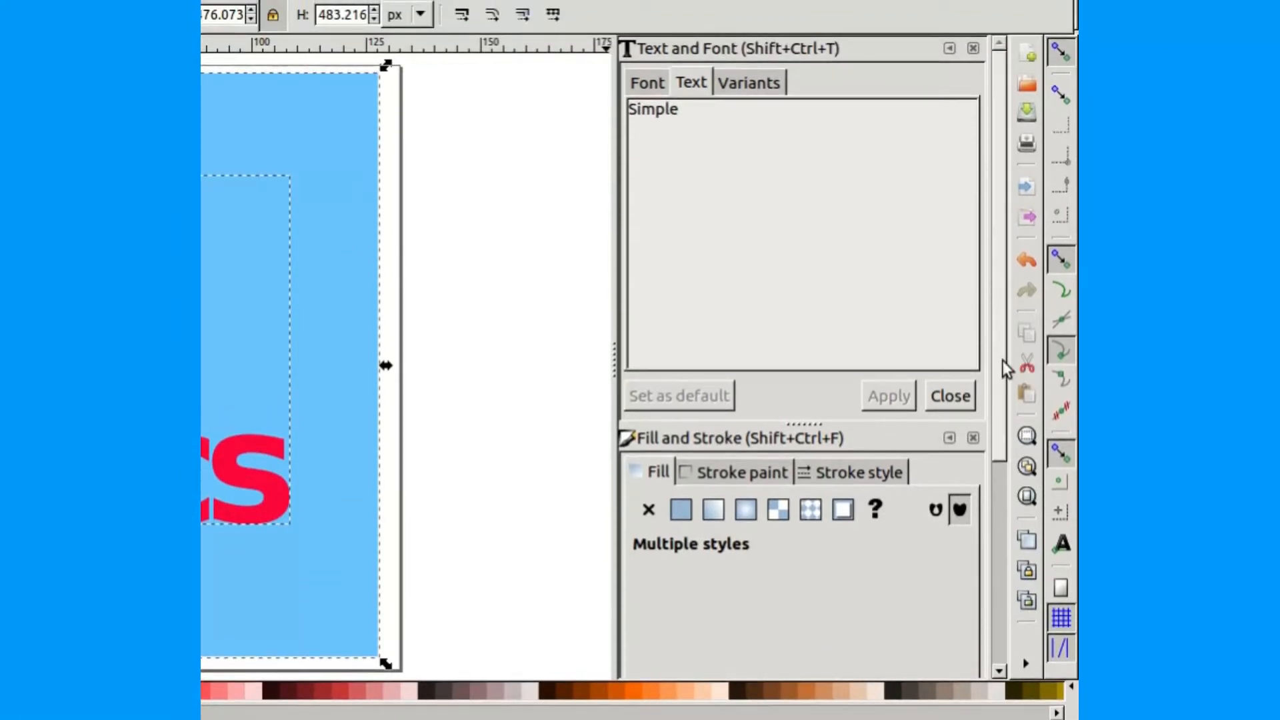
pyautogui.moveTo(1001, 286); pyautogui.dragTo(1012, 549)
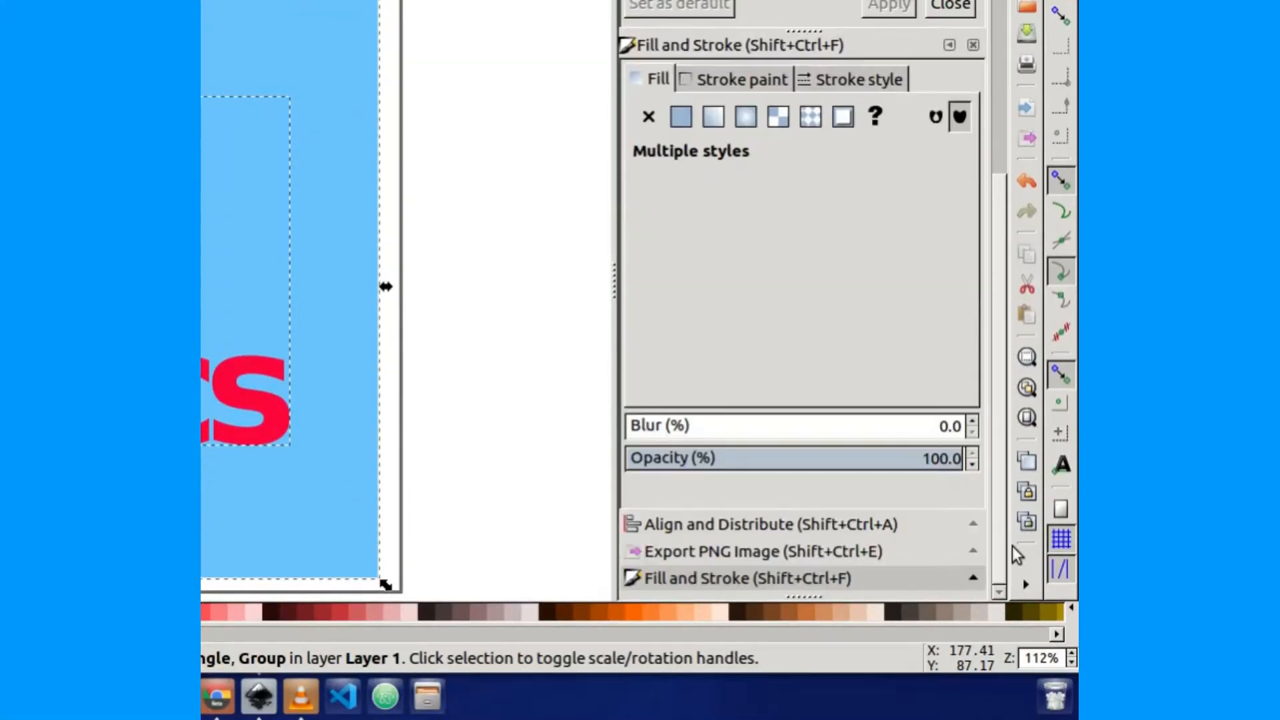
pyautogui.click(680, 525)
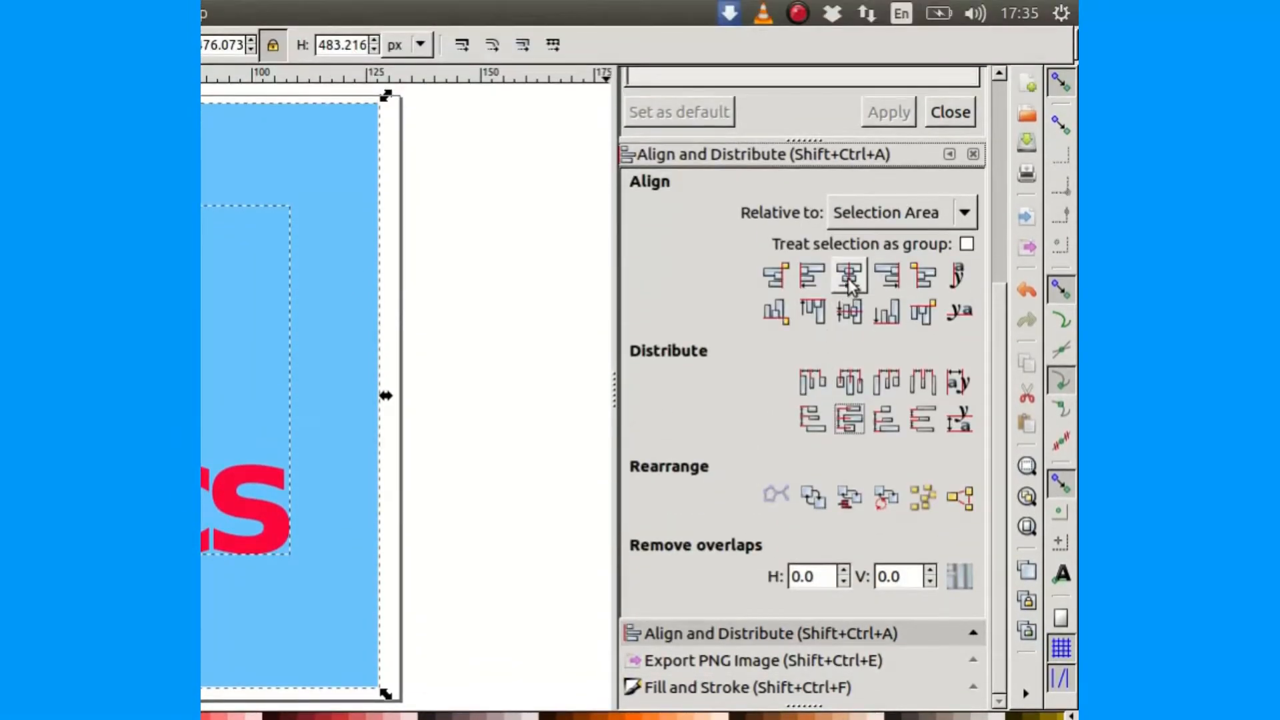
pyautogui.click(850, 283)
pyautogui.click(851, 310)
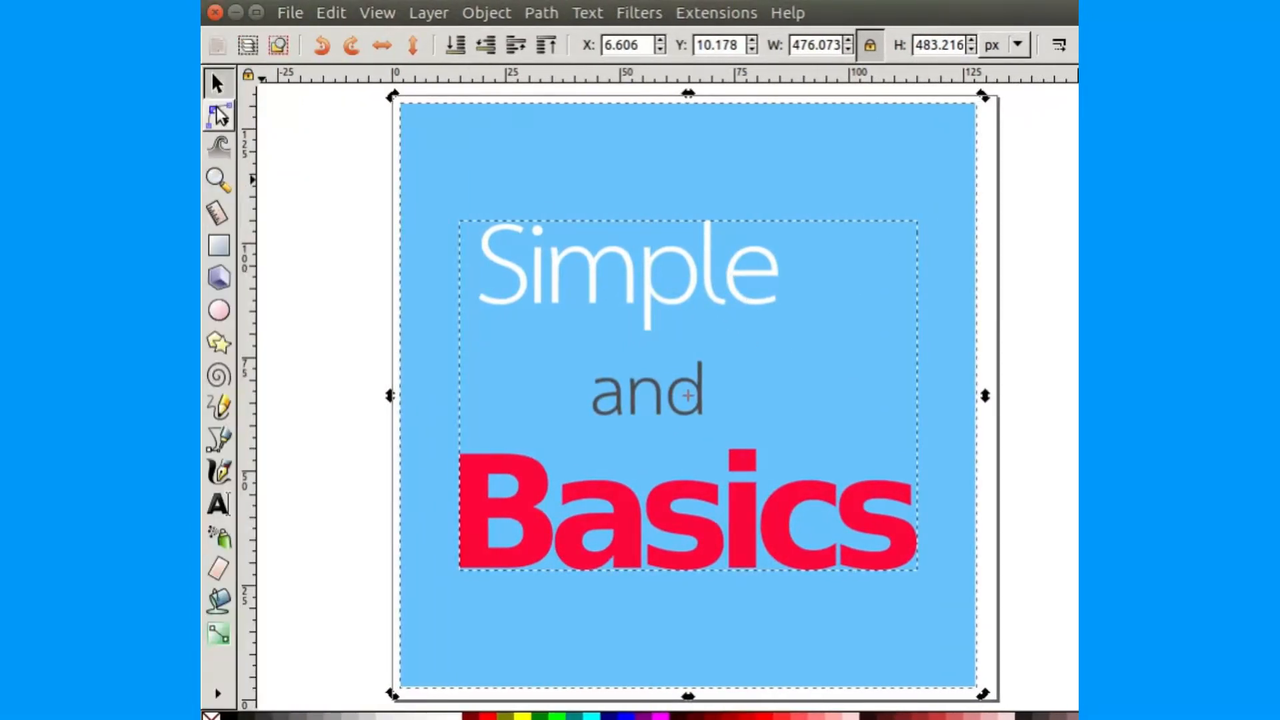
# Step: Ungroup the centered text into its three separate words
pyautogui.click(344, 211)
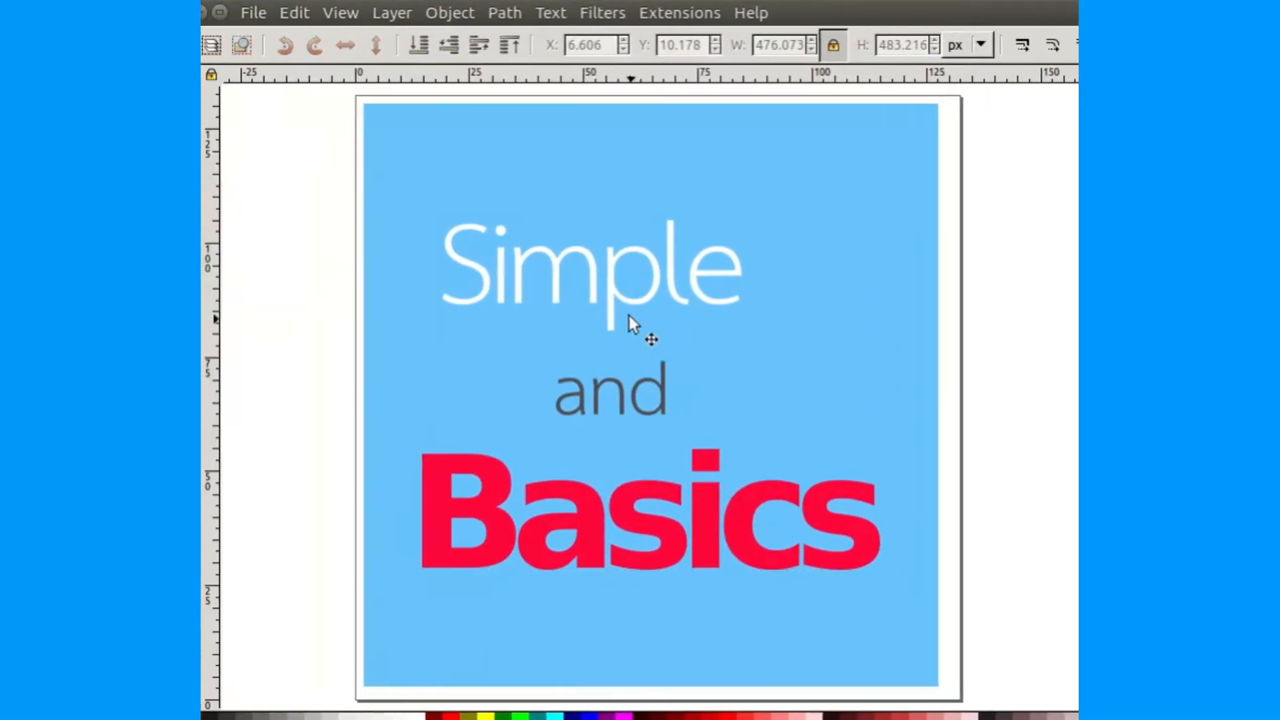
pyautogui.click(667, 298)
pyautogui.rightClick(667, 298)
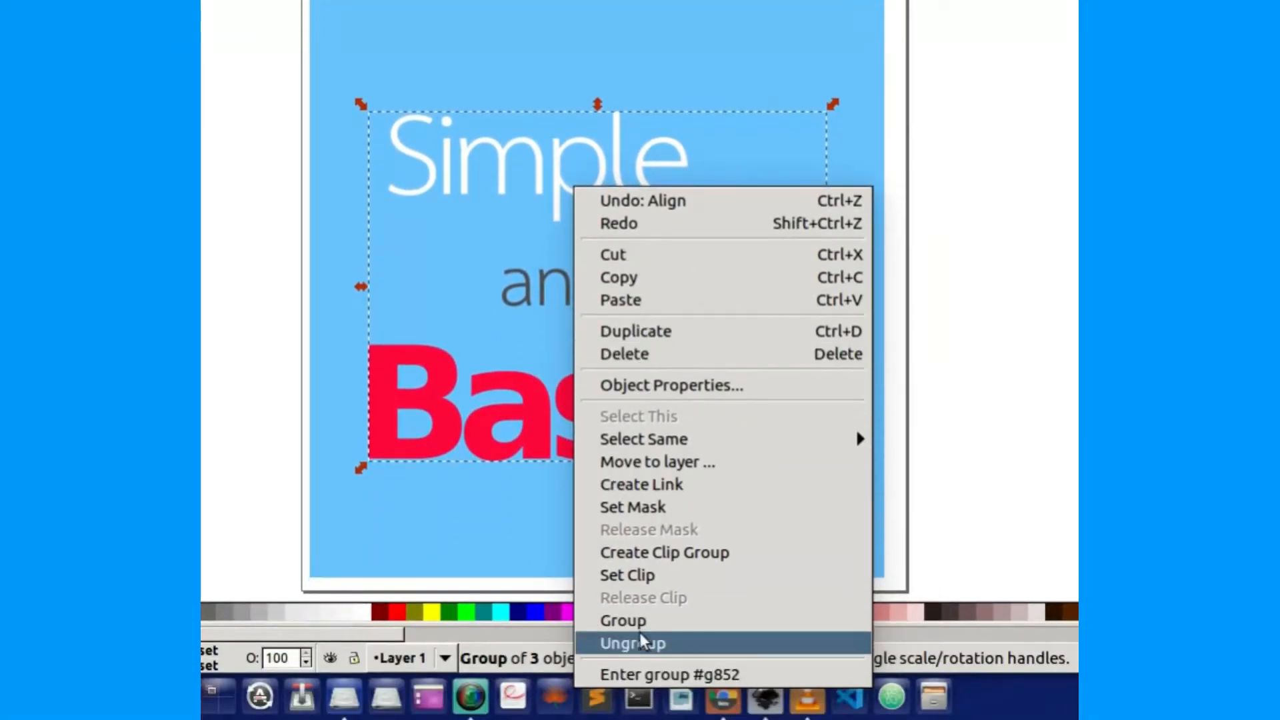
pyautogui.click(639, 643)
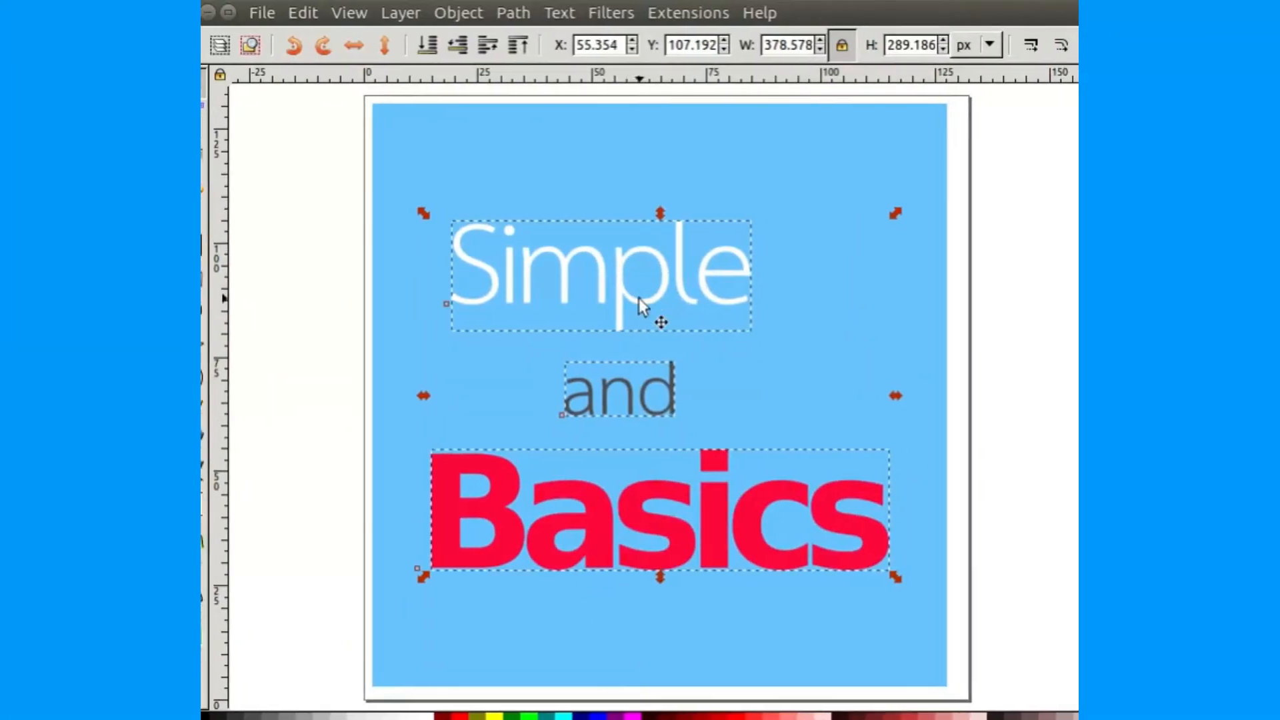
pyautogui.click(630, 326)
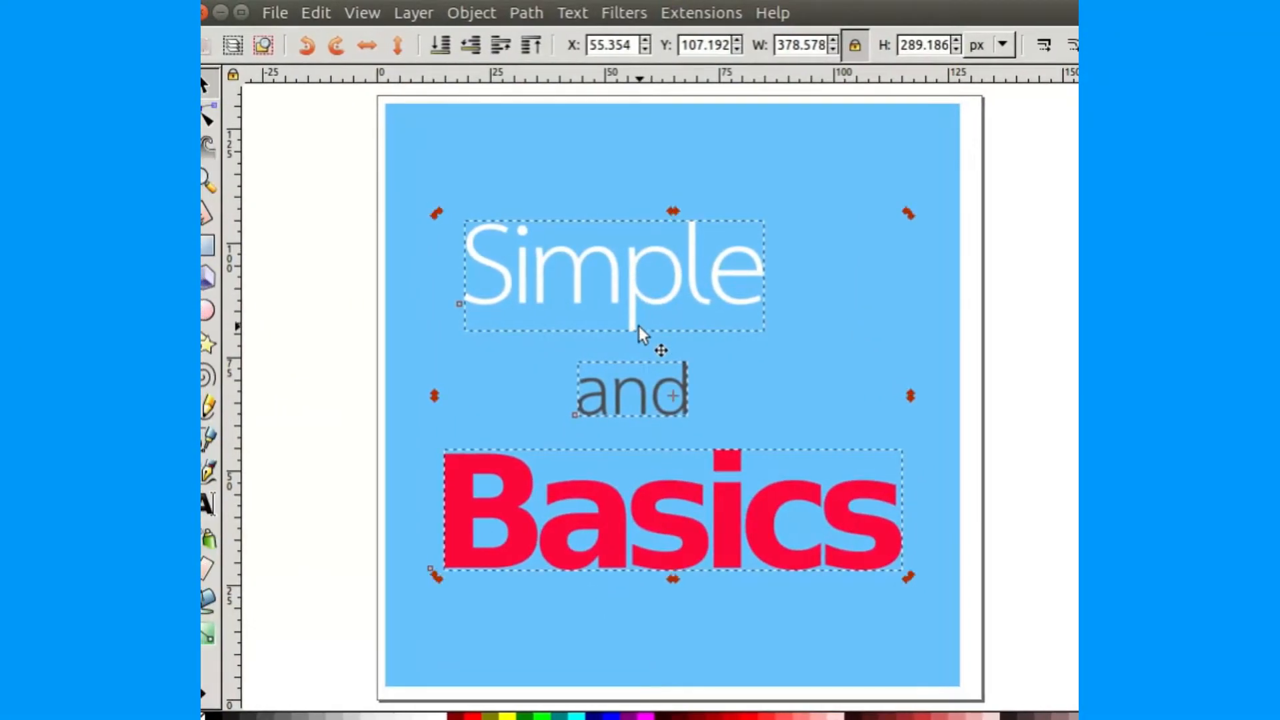
pyautogui.doubleClick(594, 261)
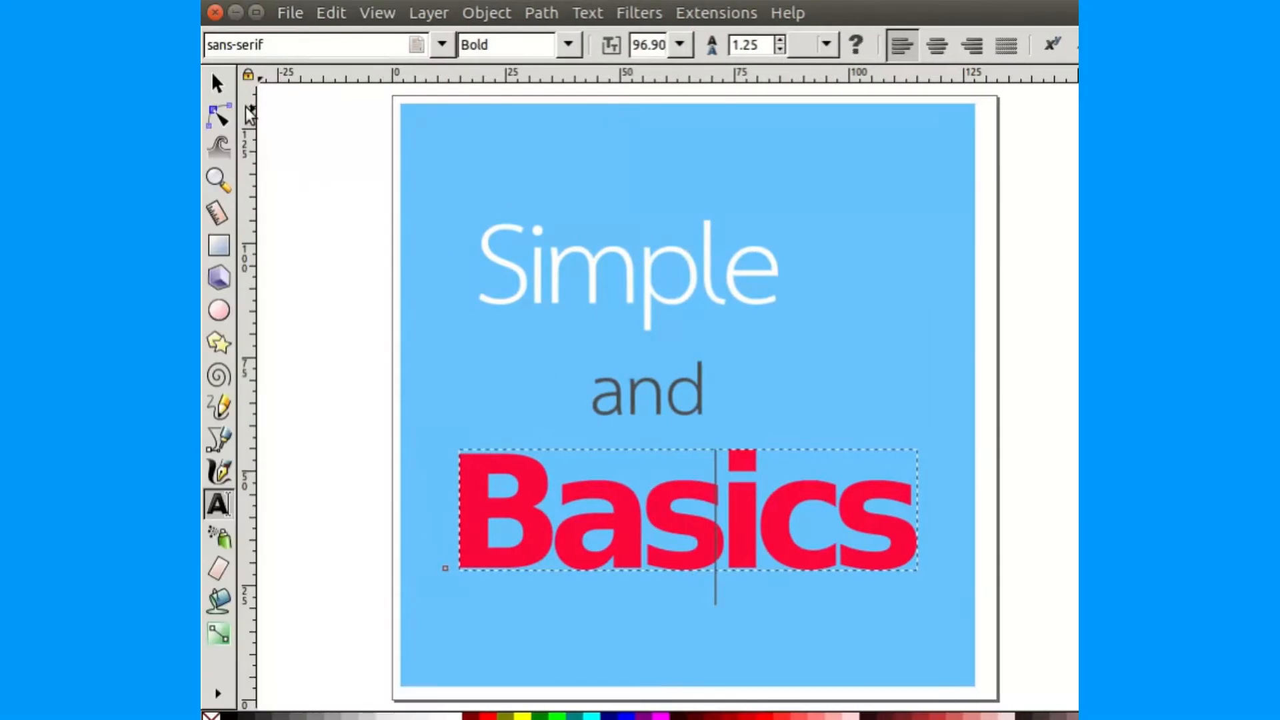
# Step: Move the word "Simple" down close to "and", to a Y position of about 281 px
pyautogui.click(231, 74)
pyautogui.click(678, 274)
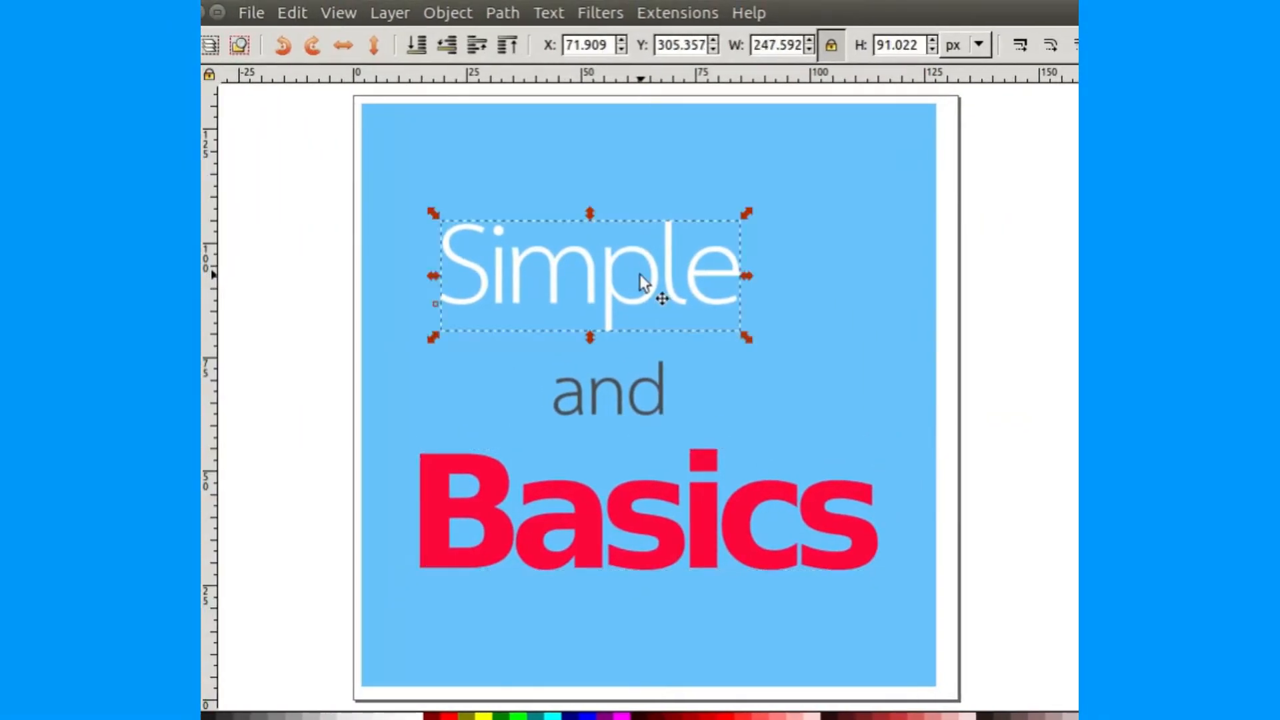
pyautogui.press('Down')
pyautogui.press('Down')
pyautogui.press('Down')
pyautogui.press('Down')
pyautogui.press('Down')
pyautogui.press('Down')
pyautogui.press('Down')
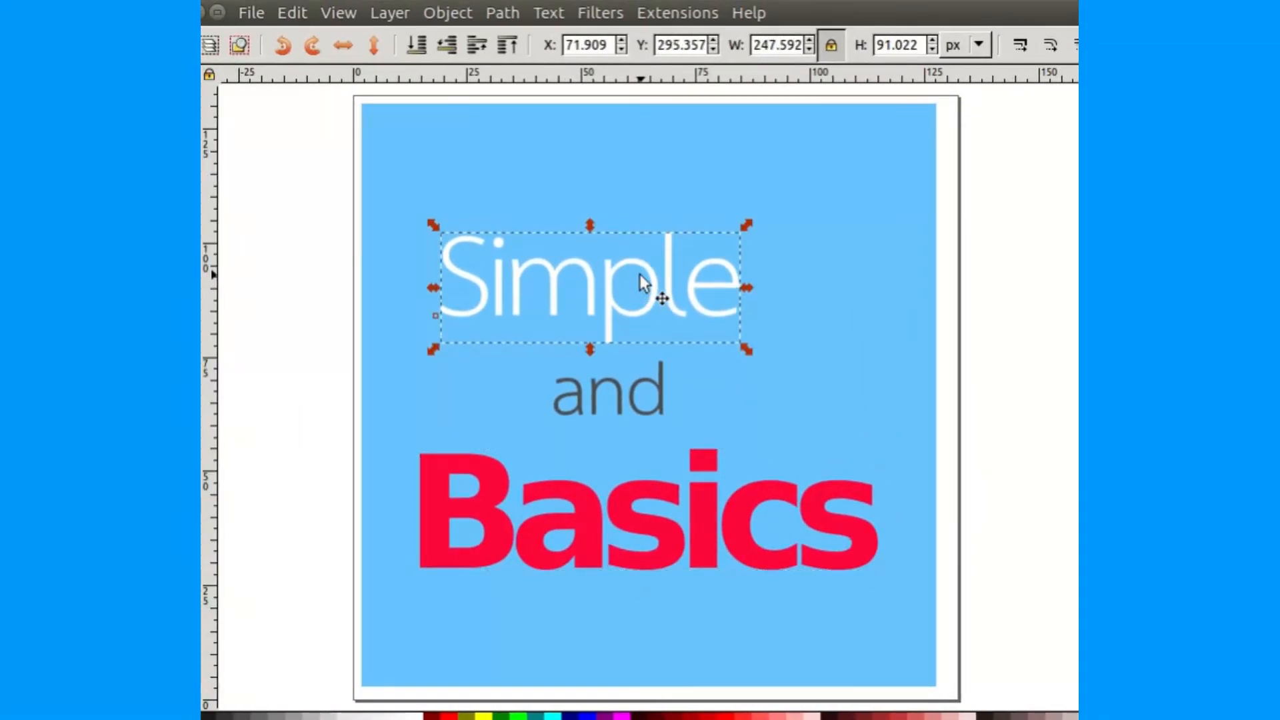
pyautogui.press('Down')
pyautogui.press('Down')
pyautogui.press('Down')
pyautogui.press('Down')
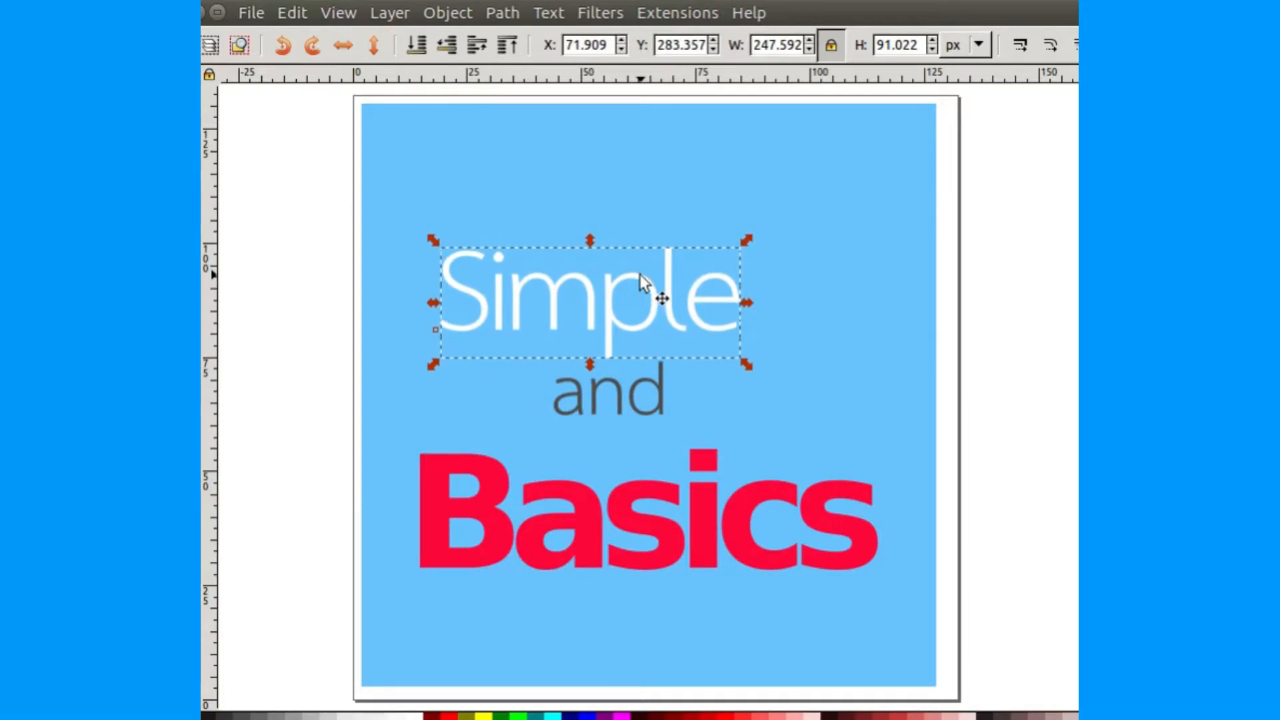
pyautogui.press('Down')
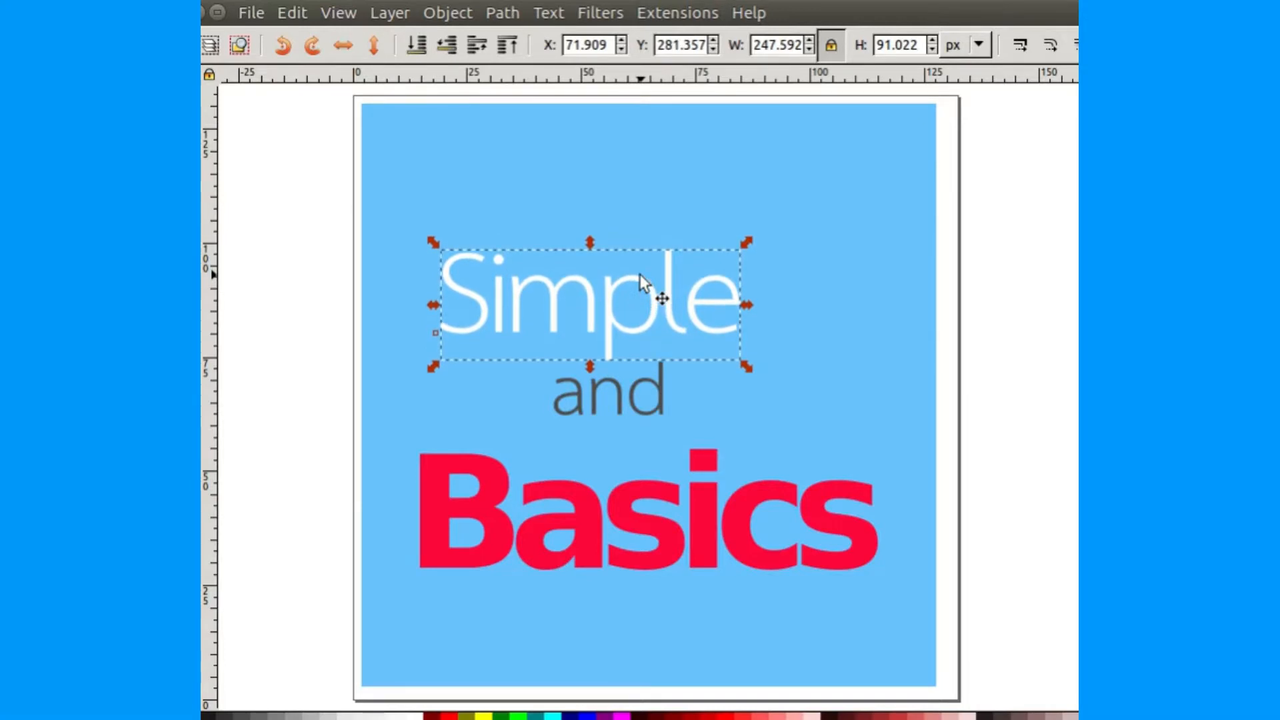
# Step: Move the word "Simple" right until its "p" stem lines up with the "d" of "and", at X about 116 px
pyautogui.press('Right')
pyautogui.press('Right')
pyautogui.press('Right')
pyautogui.press('Right')
pyautogui.press('Right')
pyautogui.press('Right')
pyautogui.press('Right')
pyautogui.press('Right')
pyautogui.press('Right')
pyautogui.press('Right')
pyautogui.press('Right')
pyautogui.press('Right')
pyautogui.press('Right')
pyautogui.press('Right')
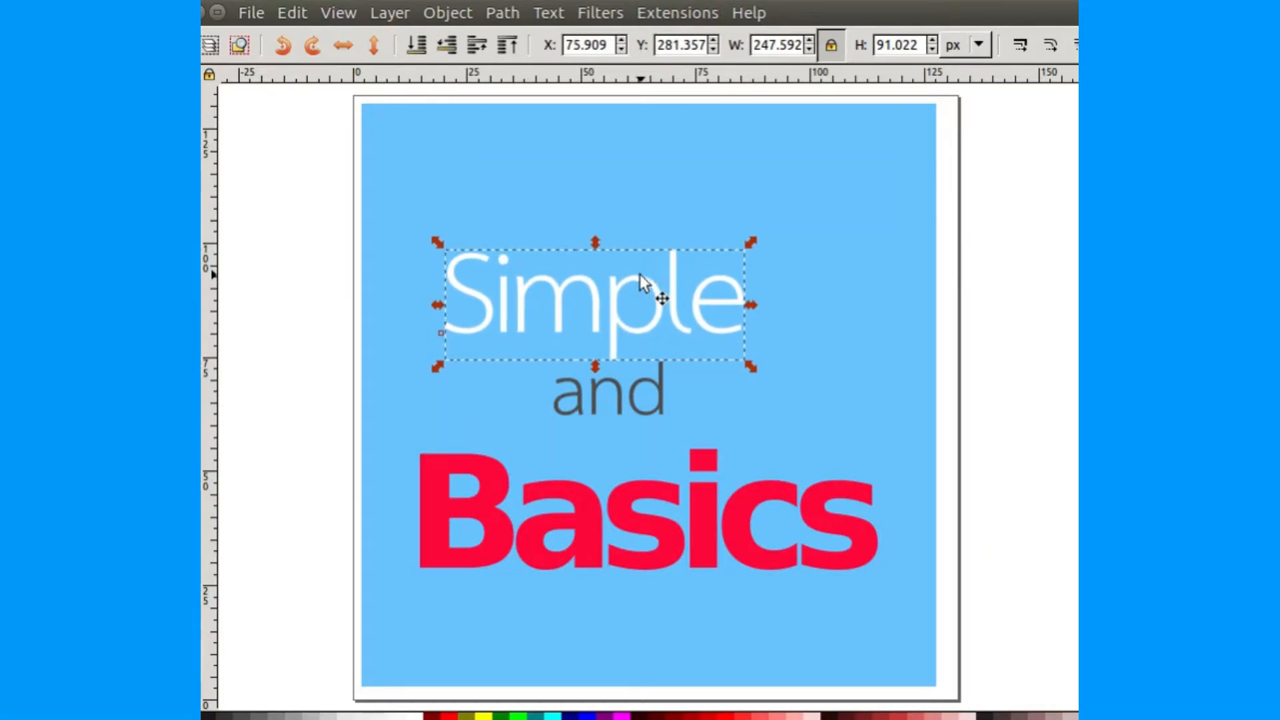
pyautogui.press('Right')
pyautogui.press('Right')
pyautogui.press('Right')
pyautogui.press('Right')
pyautogui.press('Right')
pyautogui.press('Right')
pyautogui.press('Right')
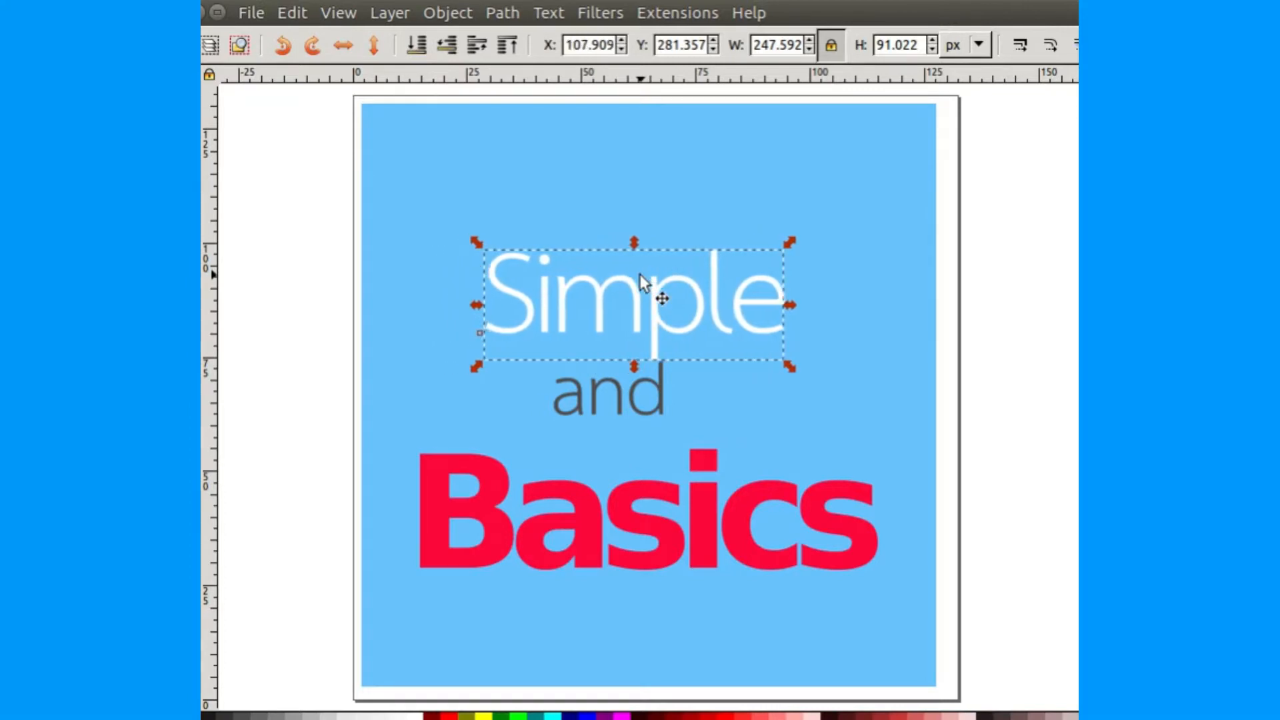
pyautogui.press('Right')
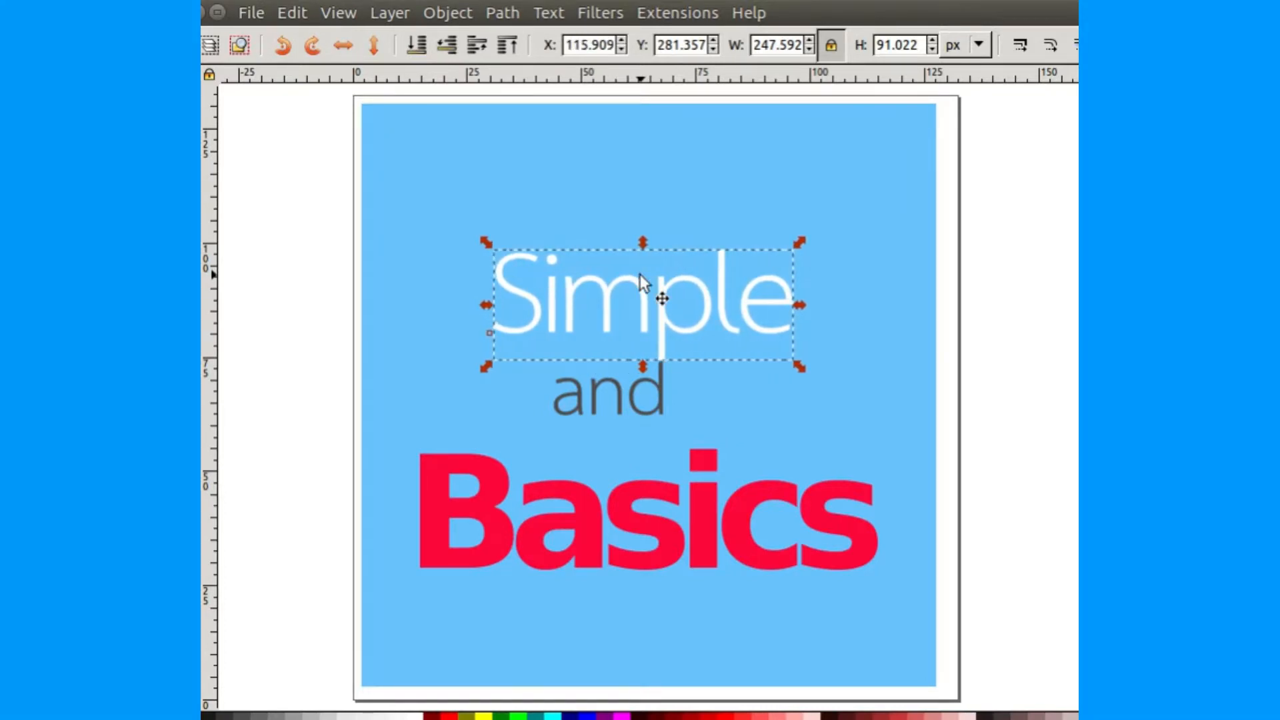
# Step: Move the word "and" up against the "p" stem of "Simple", to a Y position of about 253 px, and deselect it
pyautogui.click(690, 393)
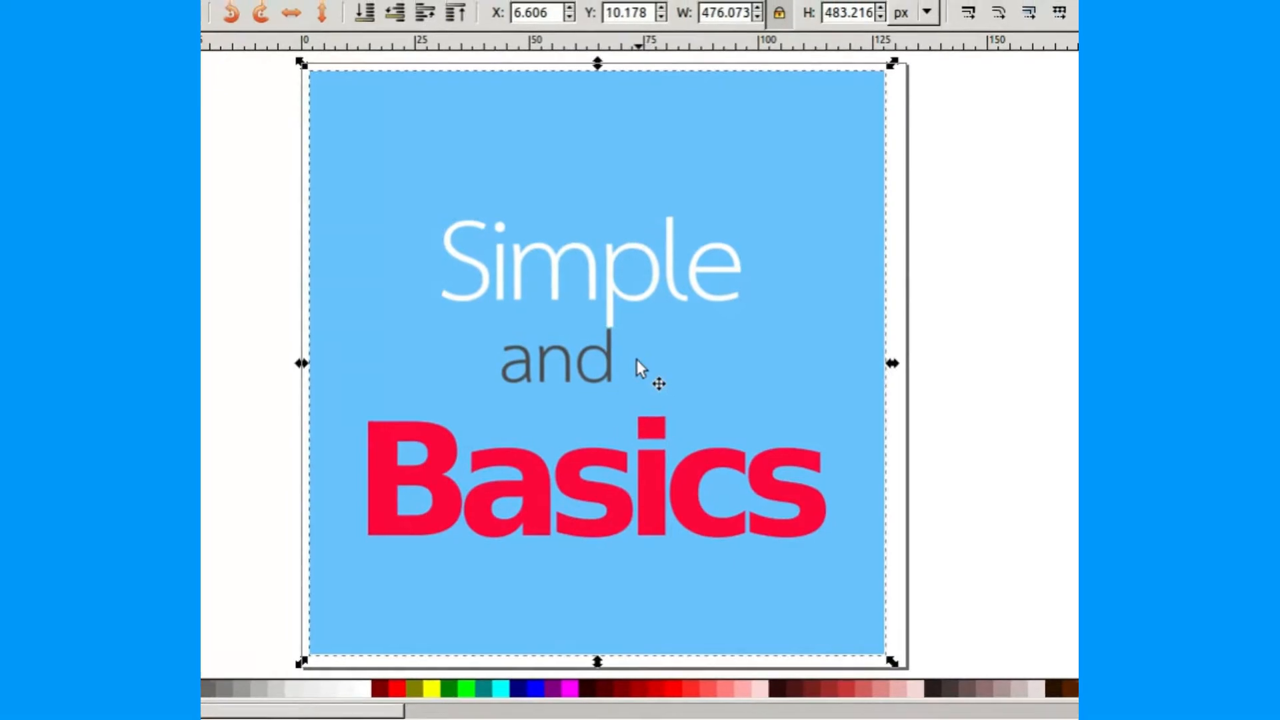
pyautogui.click(612, 352)
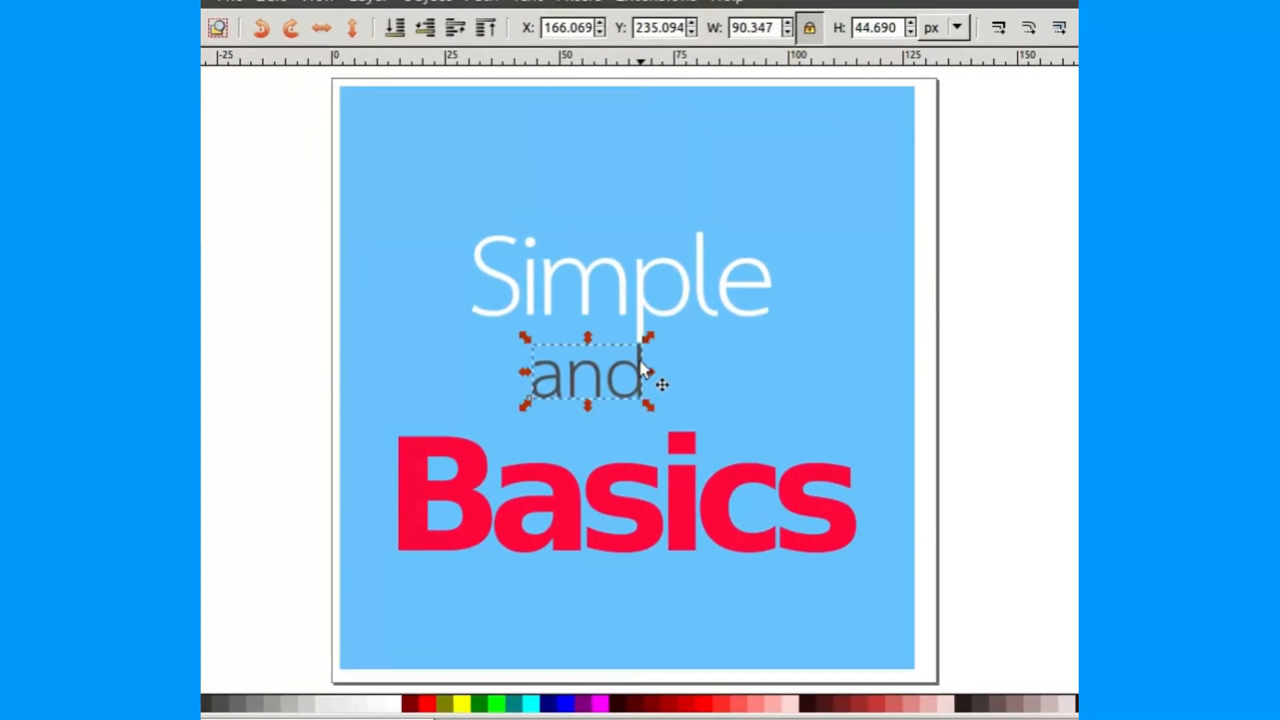
pyautogui.press('Up')
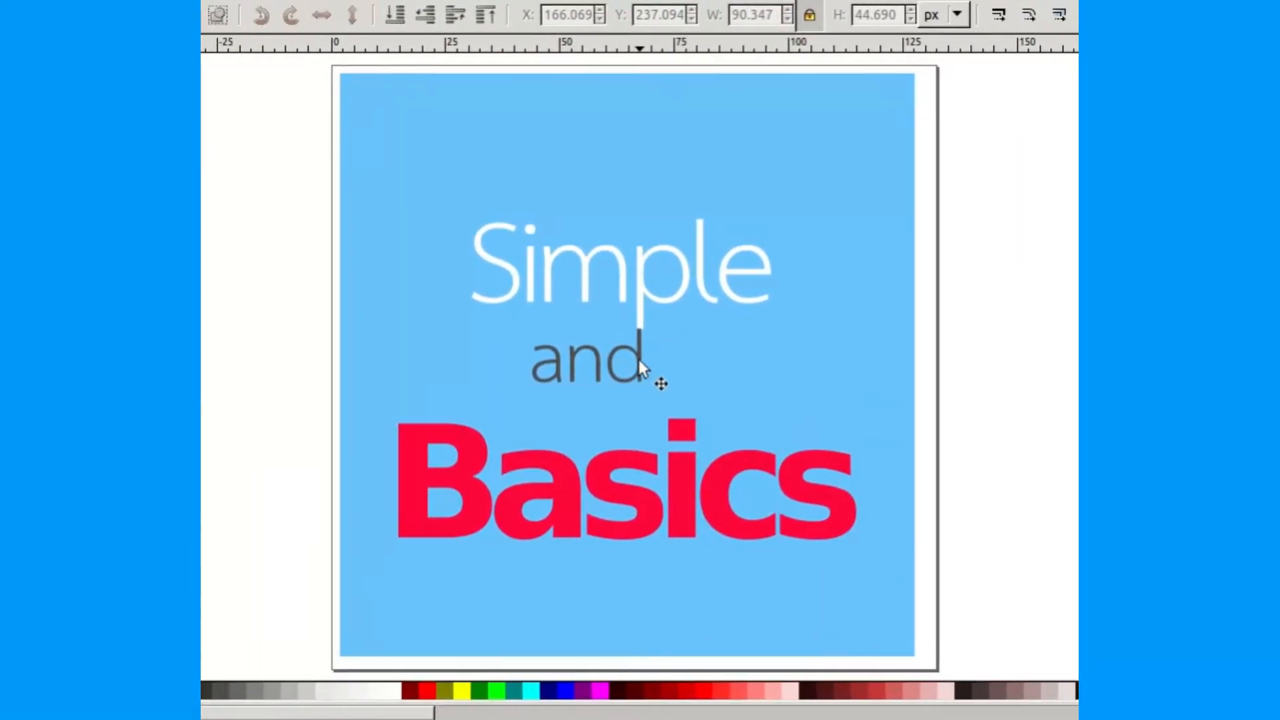
pyautogui.click(639, 358)
pyautogui.press('Up')
pyautogui.press('Up')
pyautogui.press('Up')
pyautogui.press('Up')
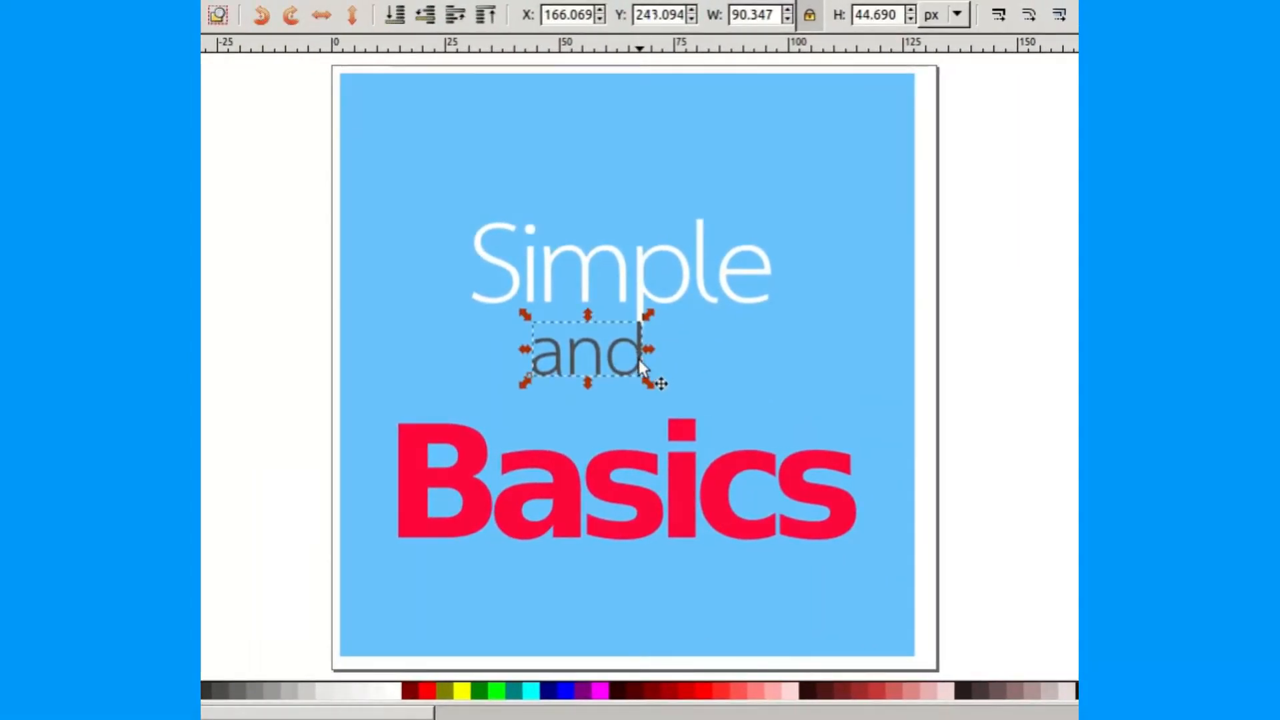
pyautogui.press('Up')
pyautogui.press('Up')
pyautogui.press('Up')
pyautogui.press('Up')
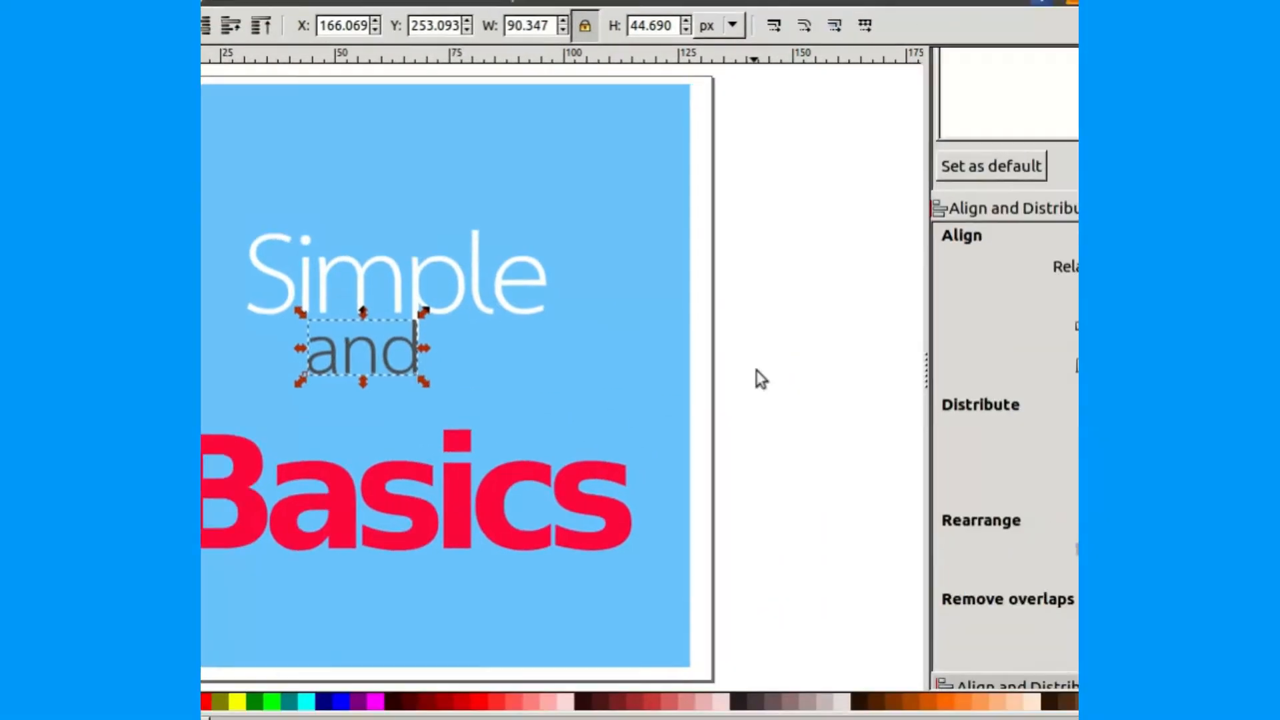
pyautogui.click(1005, 371)
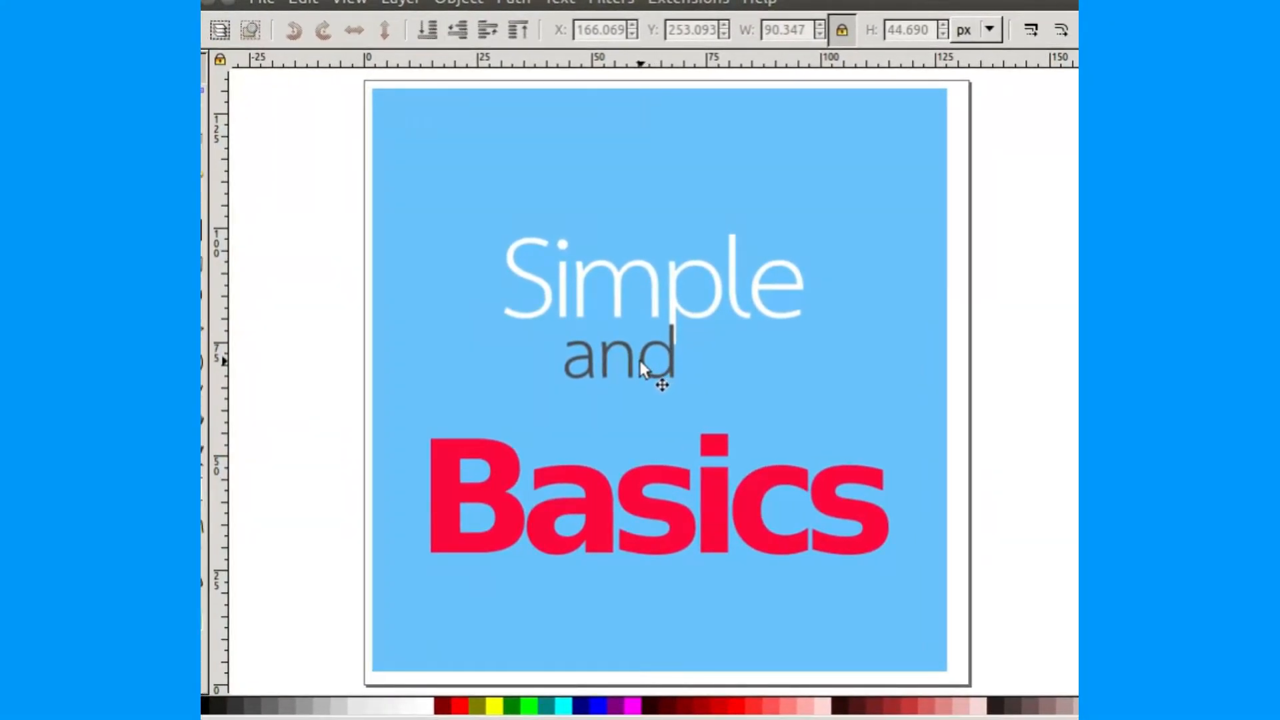
# Step: Recolor the duplicate of the word "and" white and delete its first two letters, keeping only the "d"
pyautogui.doubleClick(640, 362)
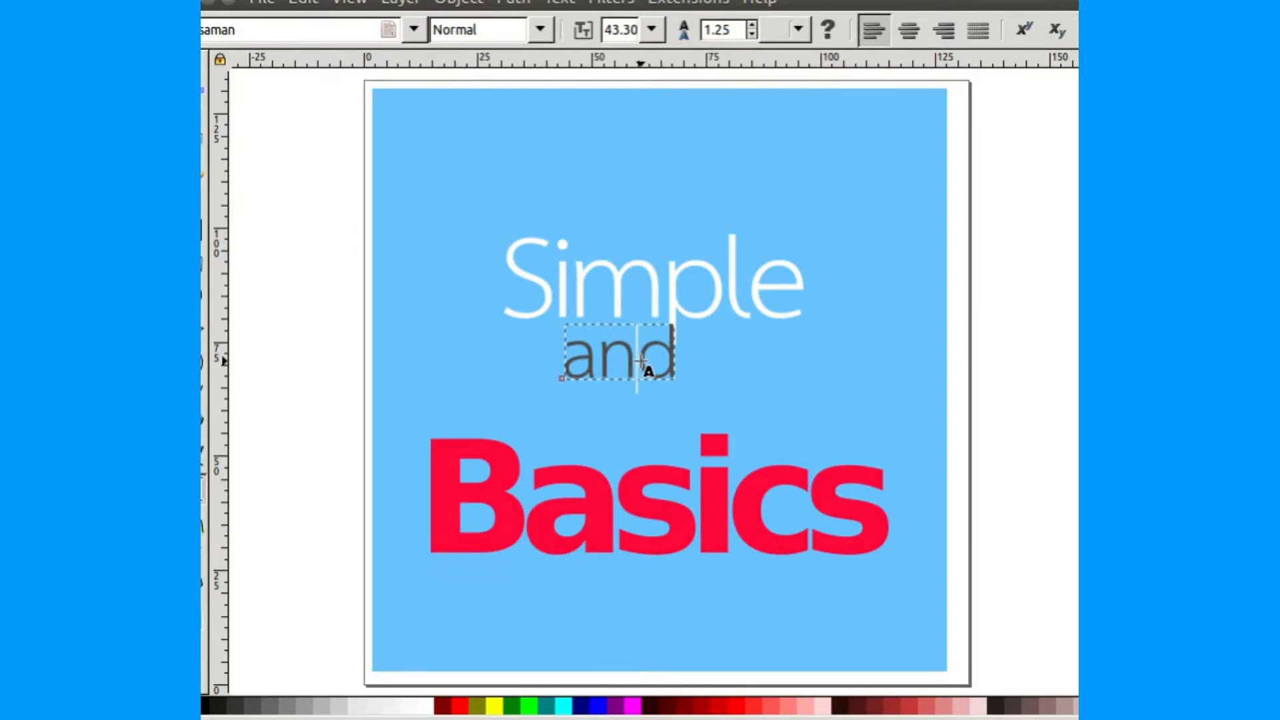
pyautogui.press('Right')
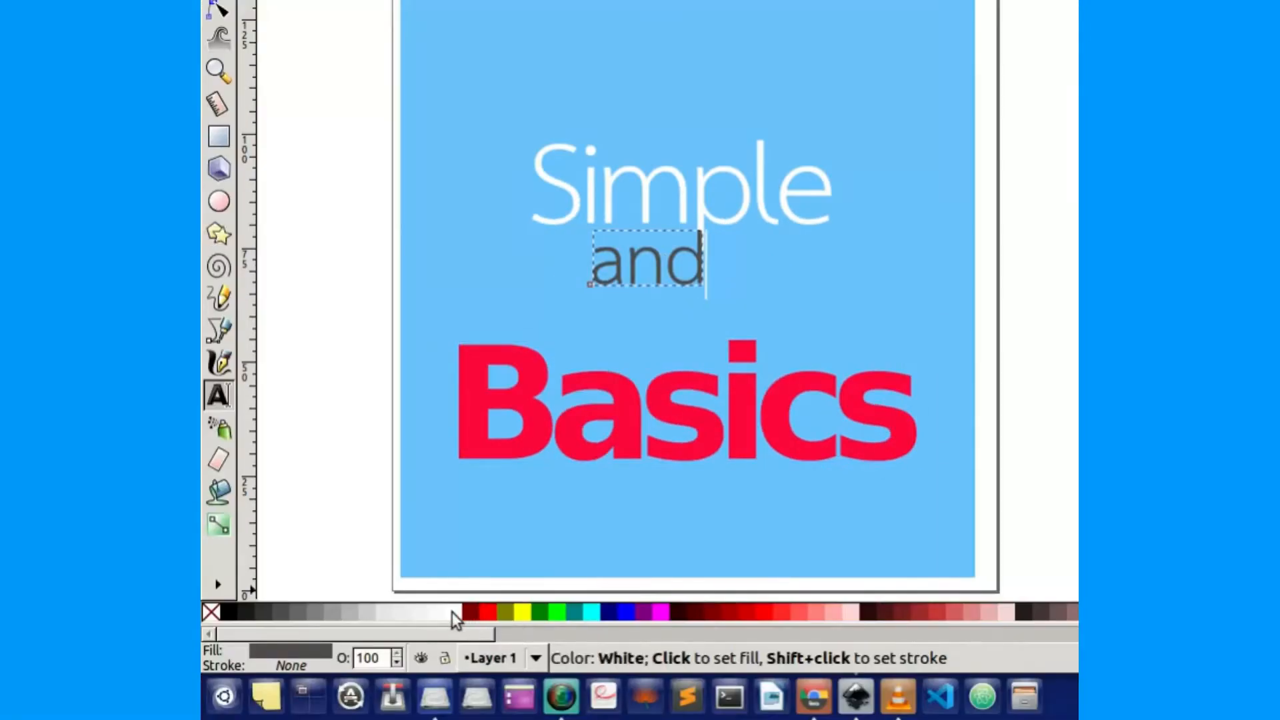
pyautogui.click(423, 705)
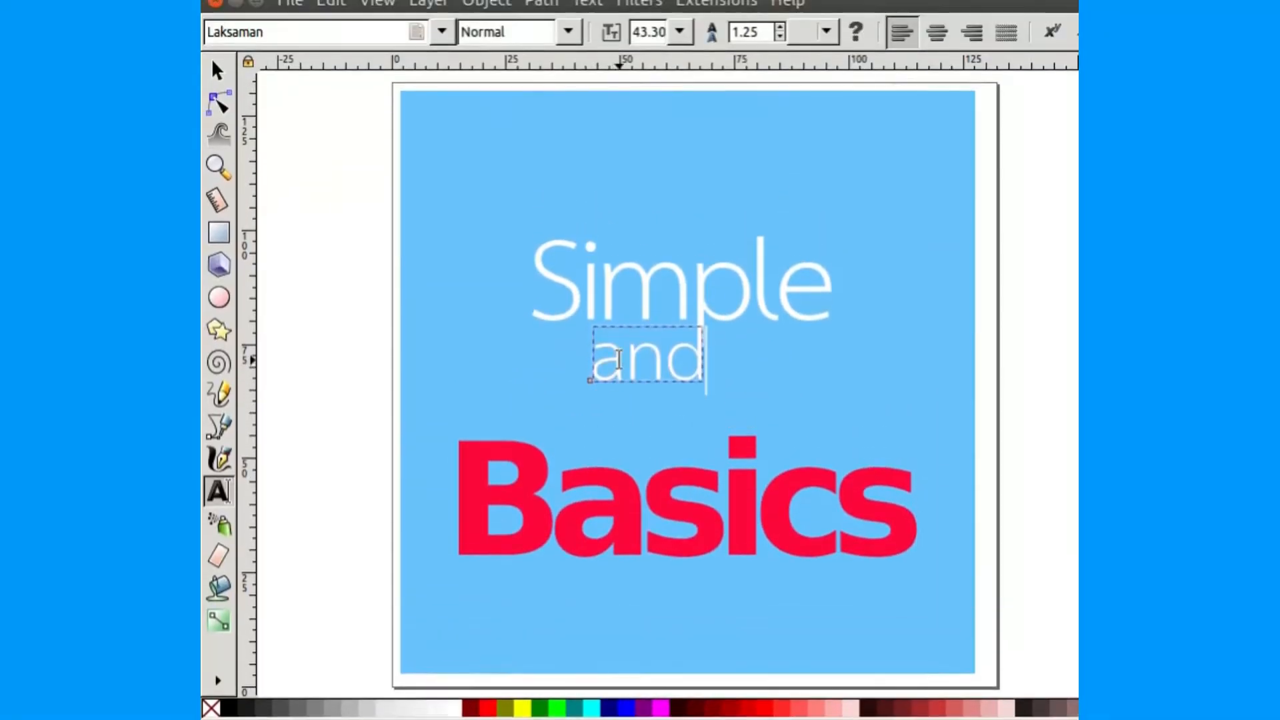
pyautogui.click(619, 360)
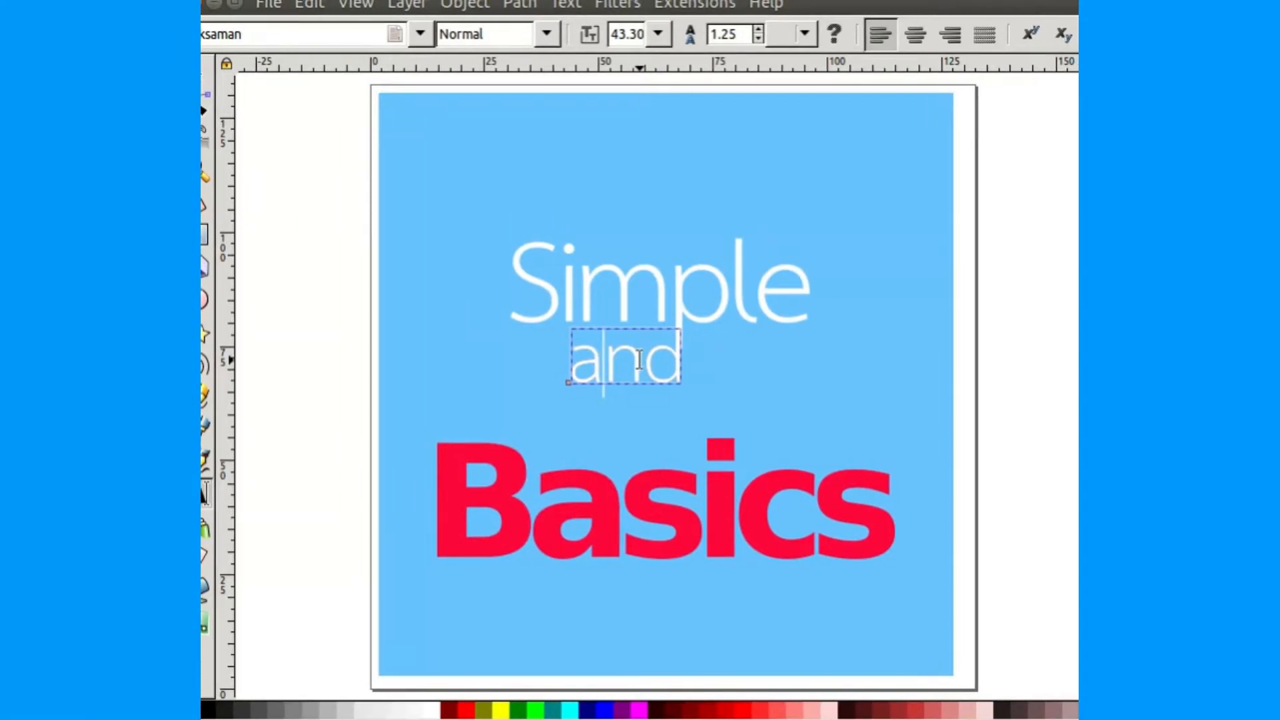
pyautogui.click(639, 360)
pyautogui.press('BackSpace')
pyautogui.press('BackSpace')
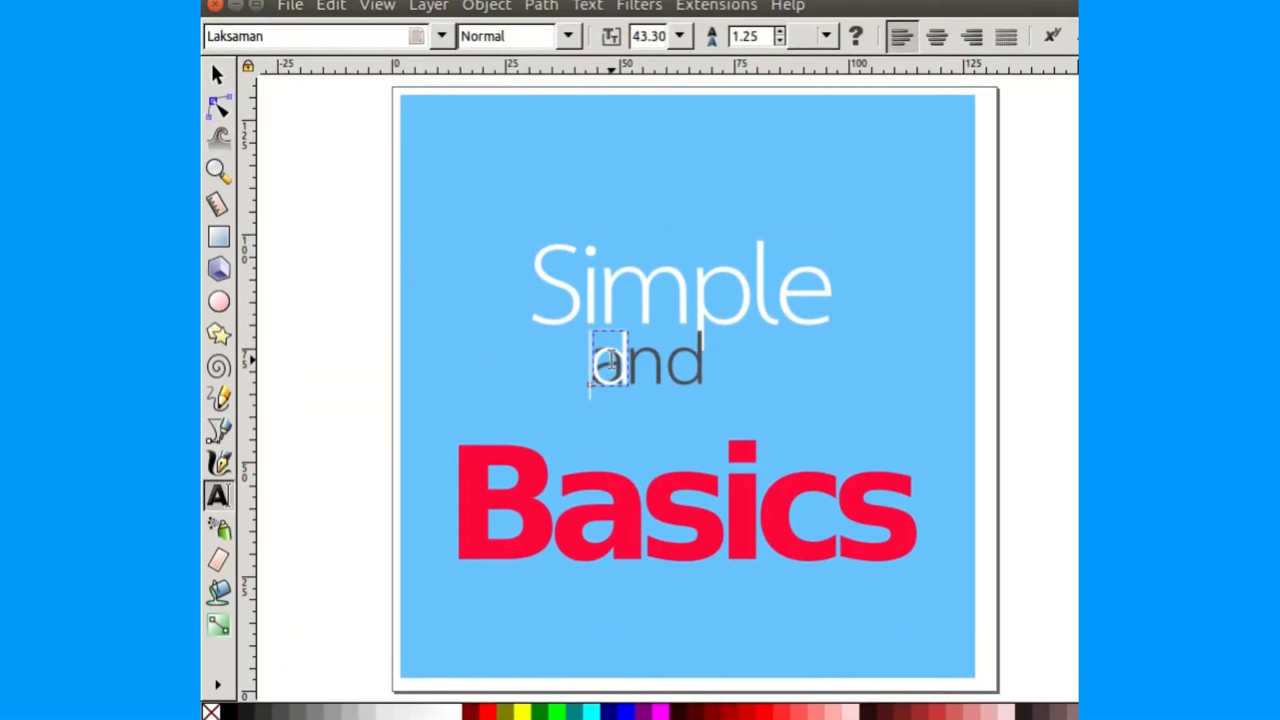
# Step: Move the white "d" right onto the dark "d" of "and", to an X position of about 60.4 mm
pyautogui.click(217, 83)
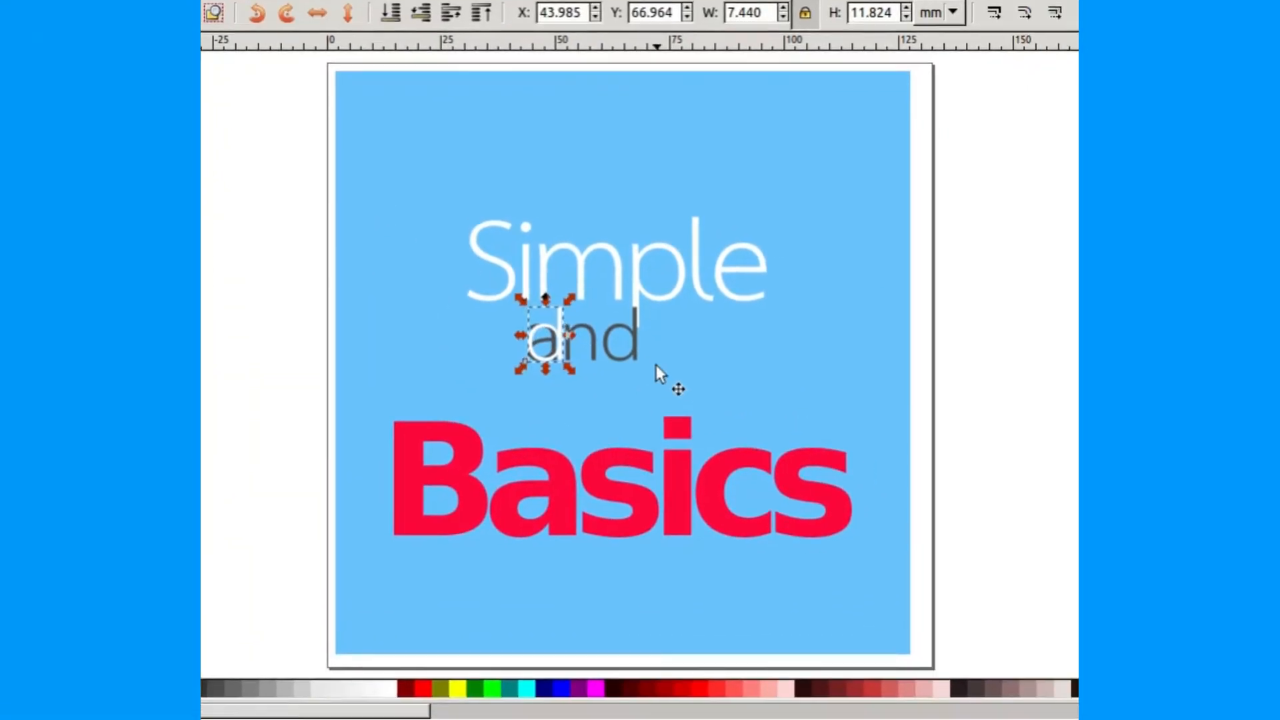
pyautogui.press('Right')
pyautogui.press('Right')
pyautogui.press('Right')
pyautogui.press('Right')
pyautogui.press('Right')
pyautogui.press('Right')
pyautogui.press('Right')
pyautogui.press('Right')
pyautogui.press('Right')
pyautogui.press('Right')
pyautogui.press('Right')
pyautogui.press('Right')
pyautogui.press('Right')
pyautogui.press('Right')
pyautogui.press('Right')
pyautogui.press('Right')
pyautogui.press('Right')
pyautogui.press('Right')
pyautogui.press('Right')
pyautogui.press('Right')
pyautogui.press('Right')
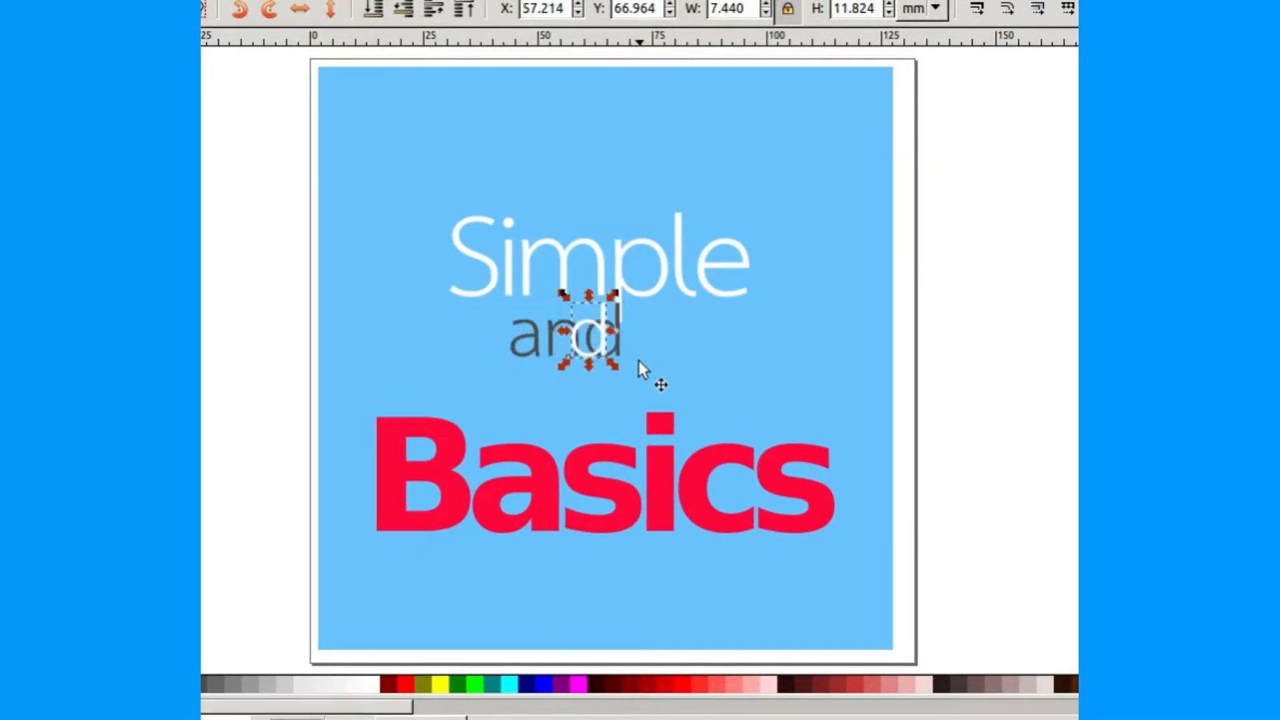
pyautogui.press('Right')
pyautogui.press('Right')
pyautogui.press('Right')
pyautogui.press('Right')
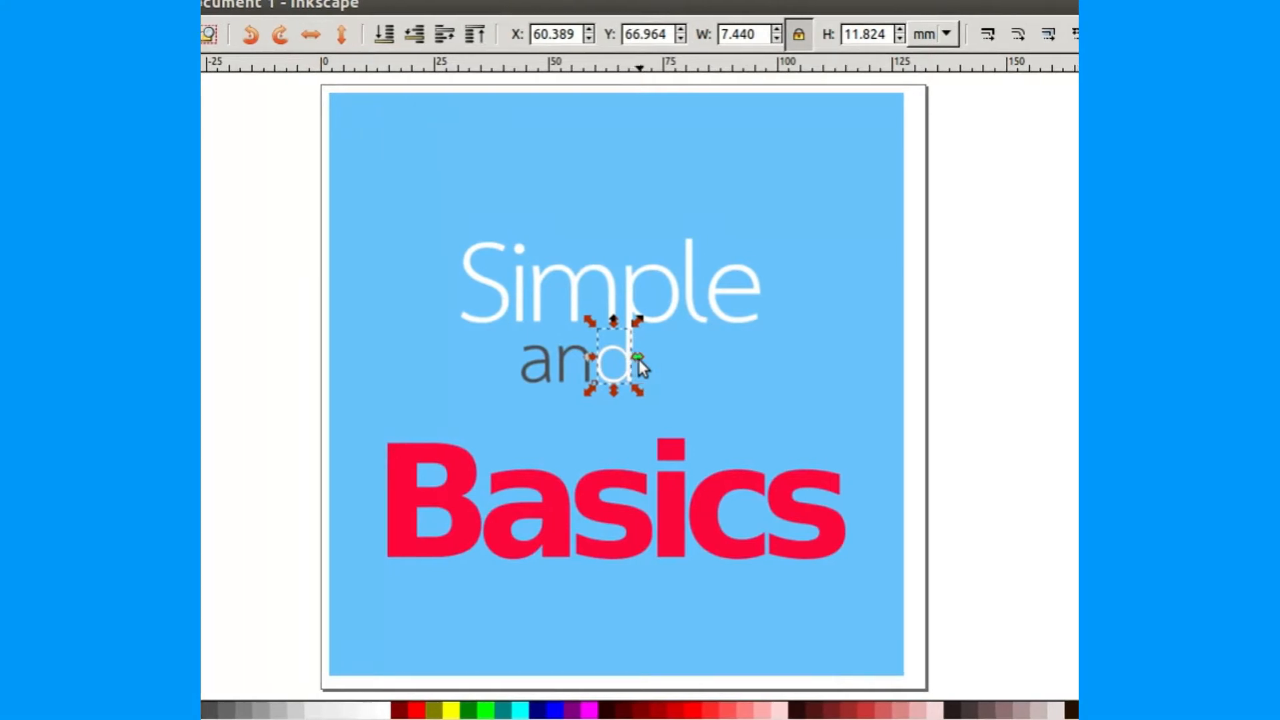
# Step: Try narrowing the white "d" to about 7.2 mm wide, and undo the change
pyautogui.moveTo(640, 362); pyautogui.dragTo(632, 362)
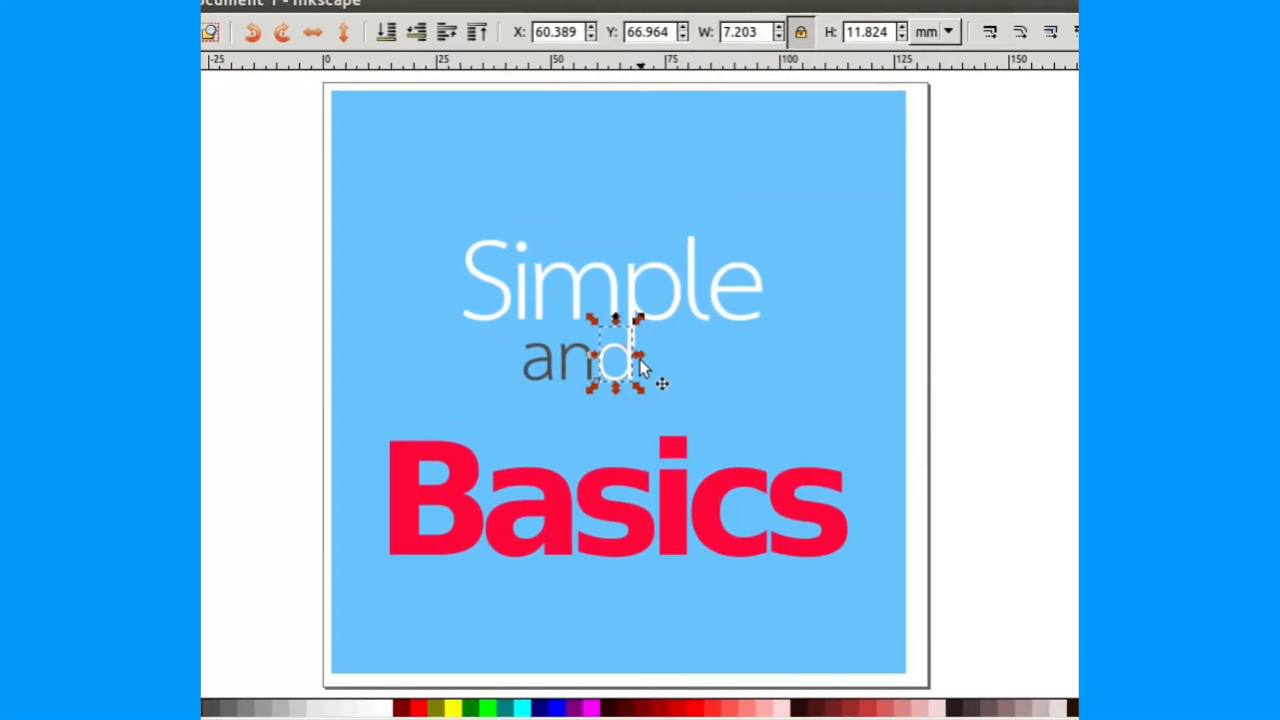
pyautogui.hotkey('ctrl', 'z')
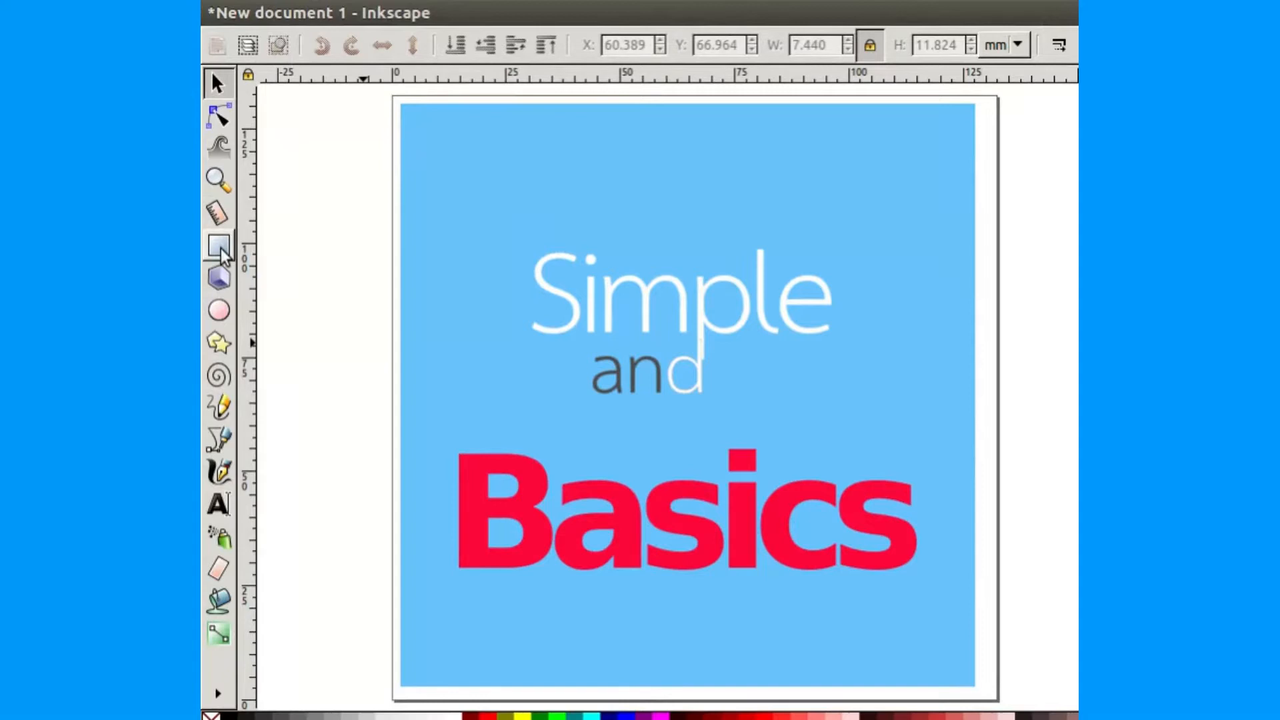
# Step: Draw a thin vertical rectangle about 2 mm wide and 22.8 mm tall and place it over the shared "p" and "d" stem
pyautogui.click(218, 245)
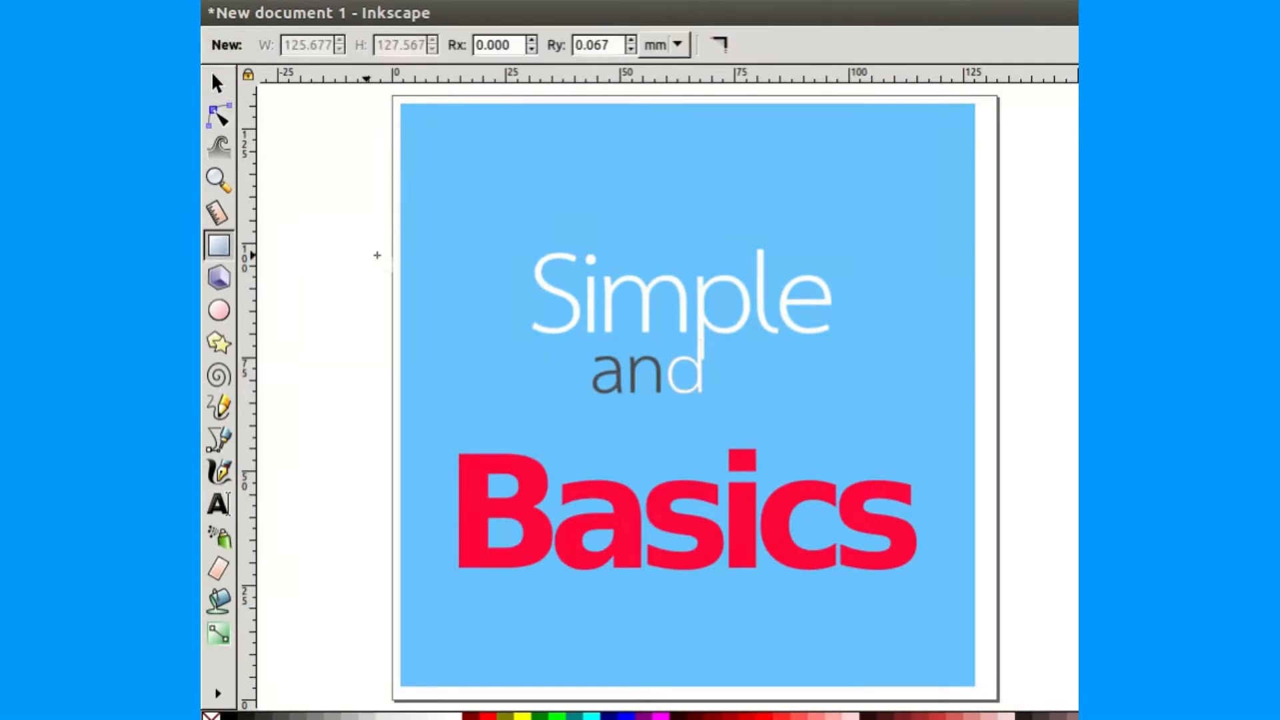
pyautogui.moveTo(467, 202); pyautogui.dragTo(460, 305)
pyautogui.press('s')
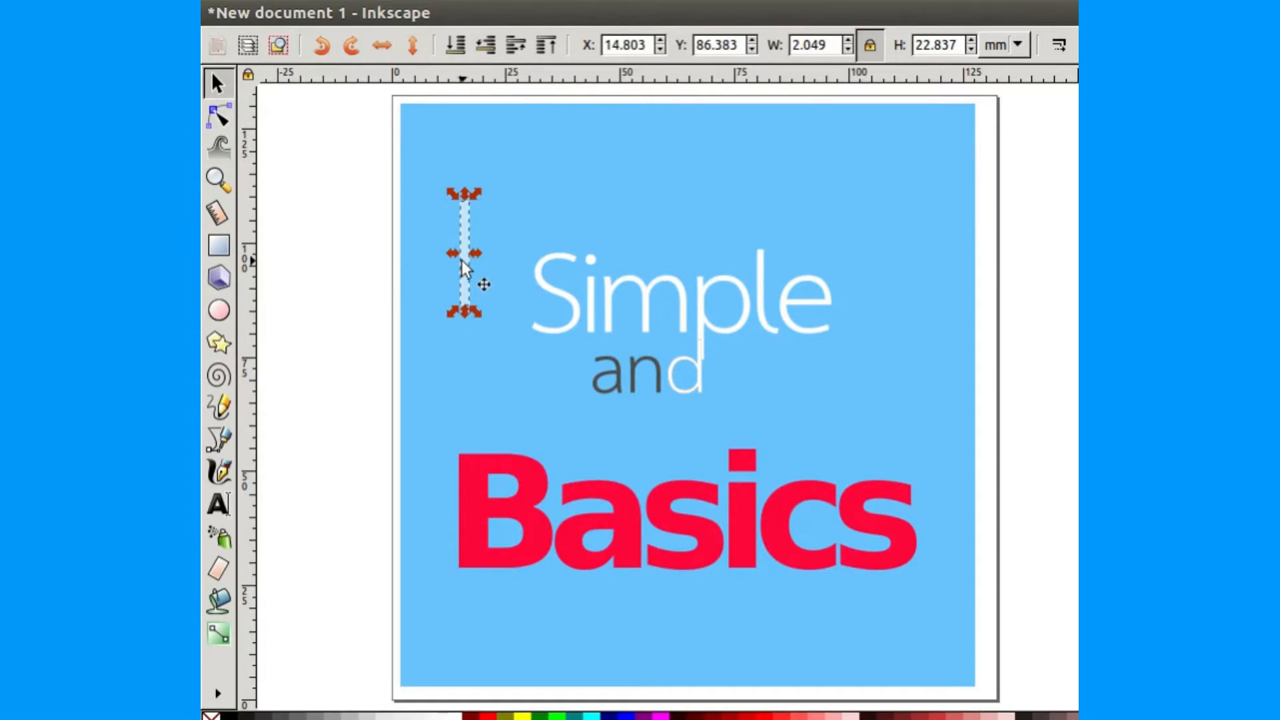
pyautogui.moveTo(465, 267); pyautogui.dragTo(637, 338)
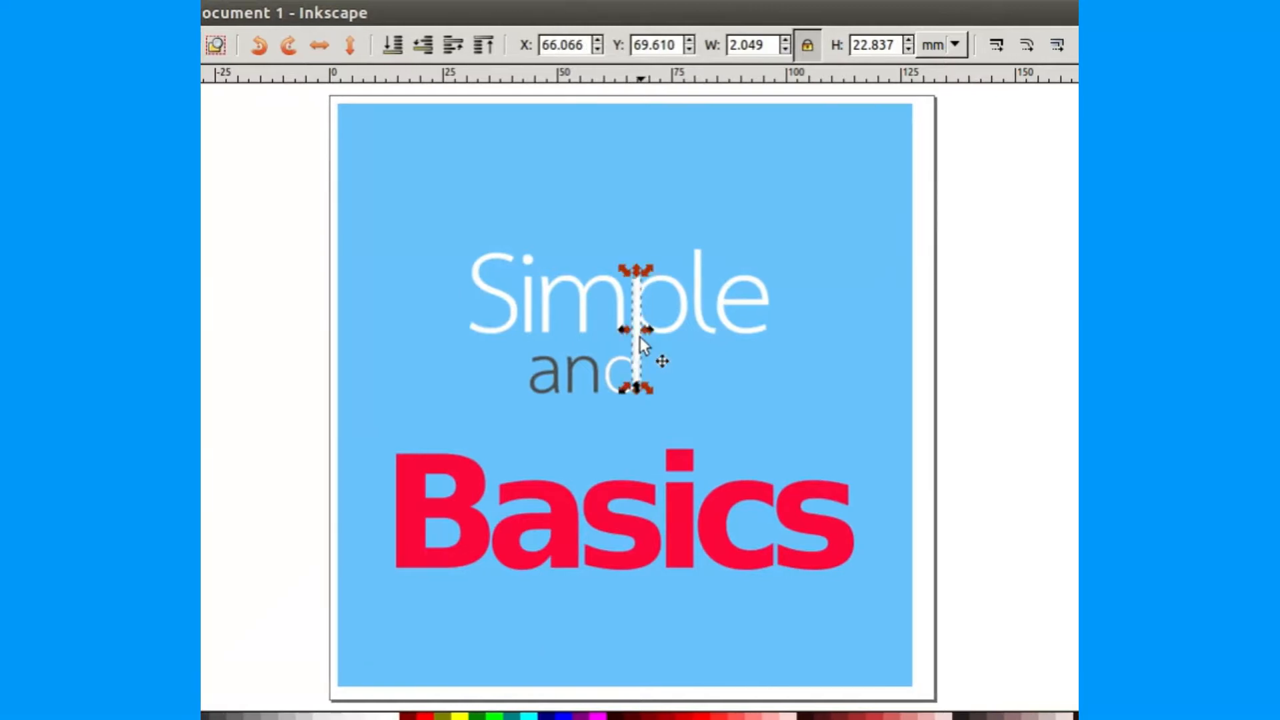
# Step: Stretch the thin rectangle upward over the "p" stem to a height of about 23 mm
pyautogui.click(710, 242)
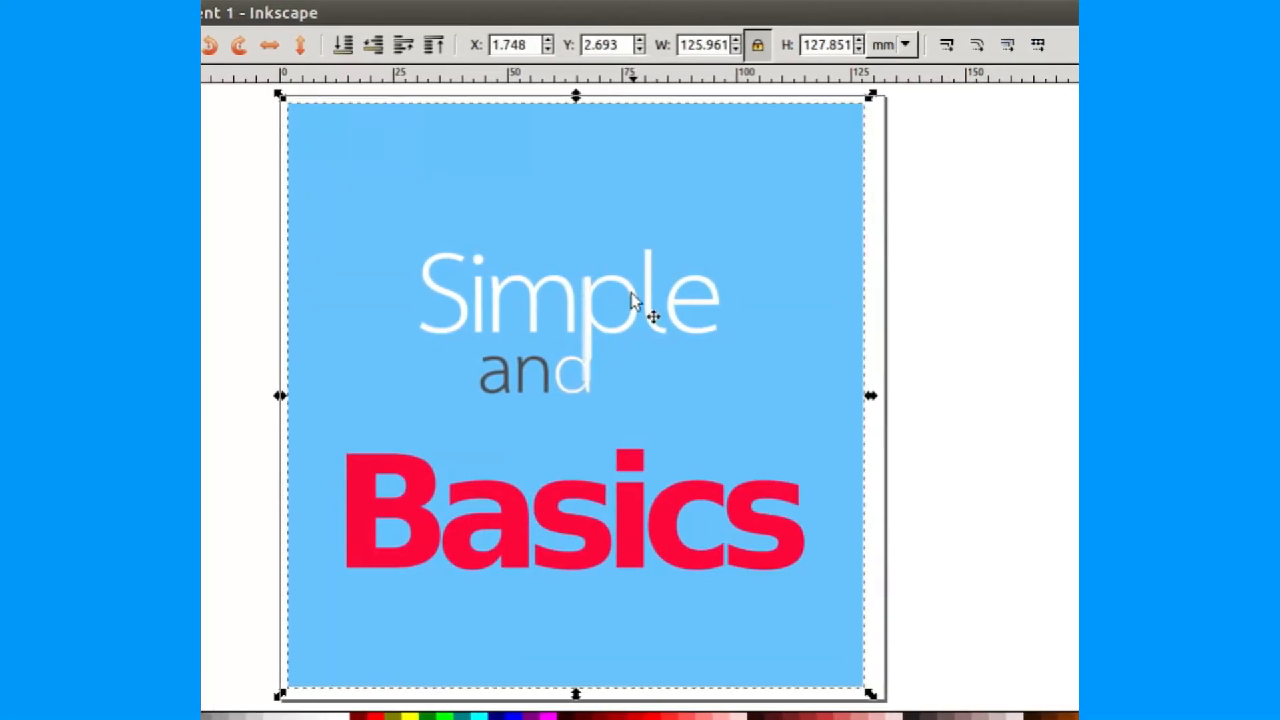
pyautogui.click(567, 339)
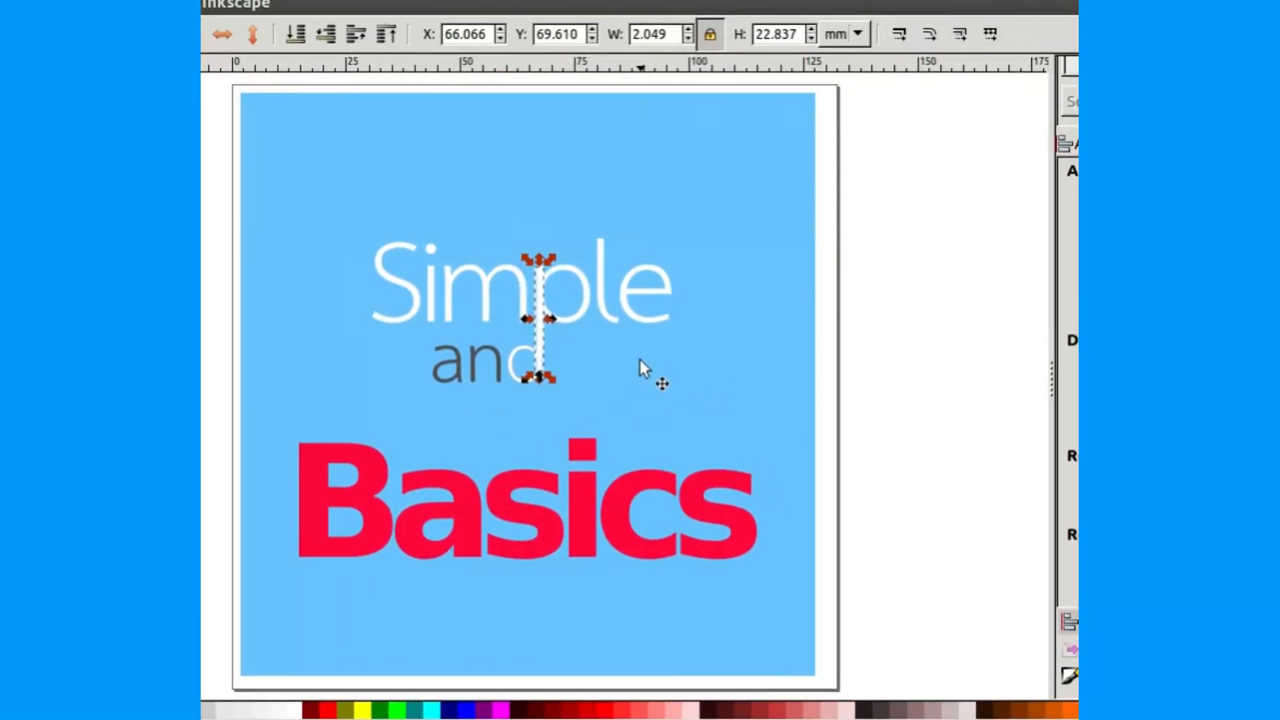
pyautogui.click(640, 359)
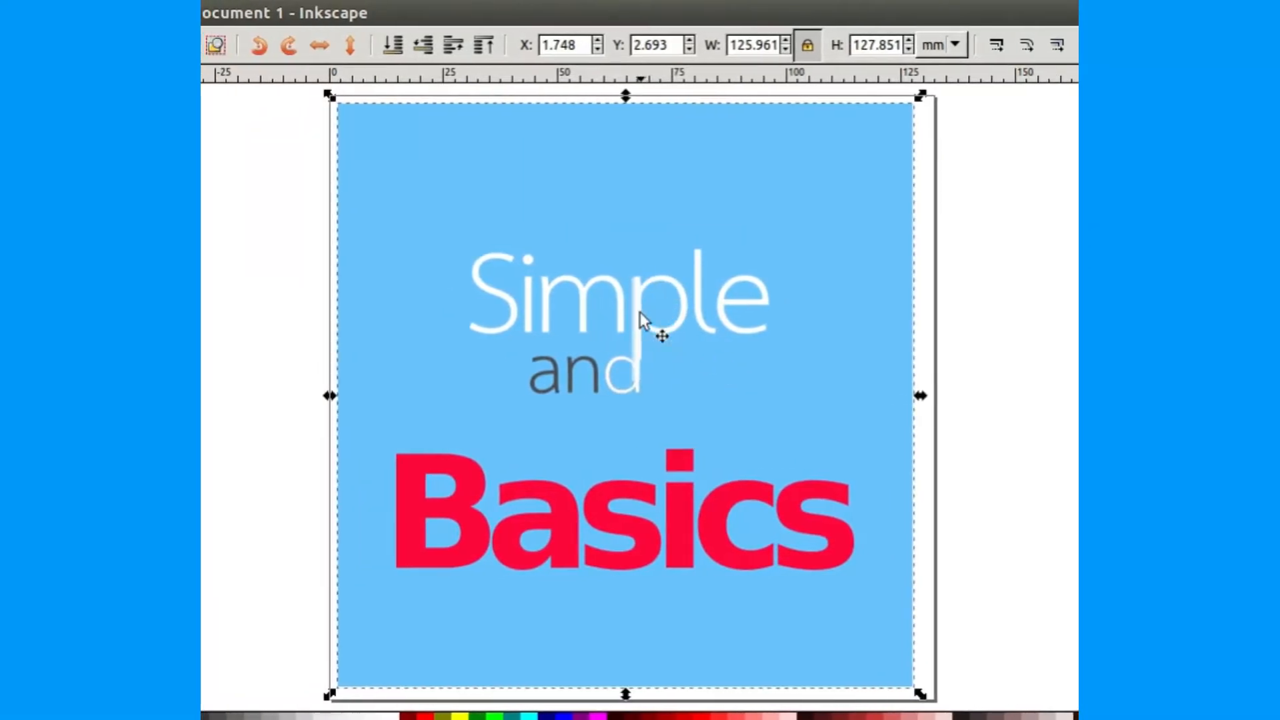
pyautogui.click(639, 348)
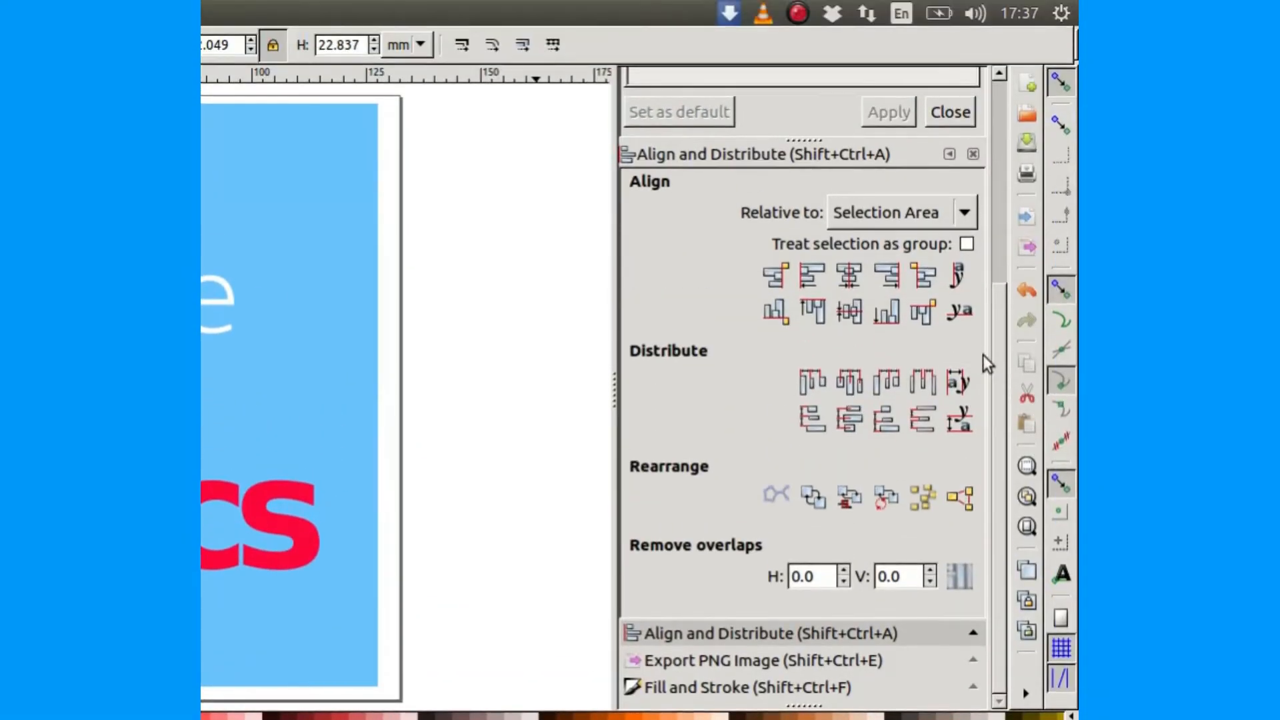
pyautogui.click(1027, 497)
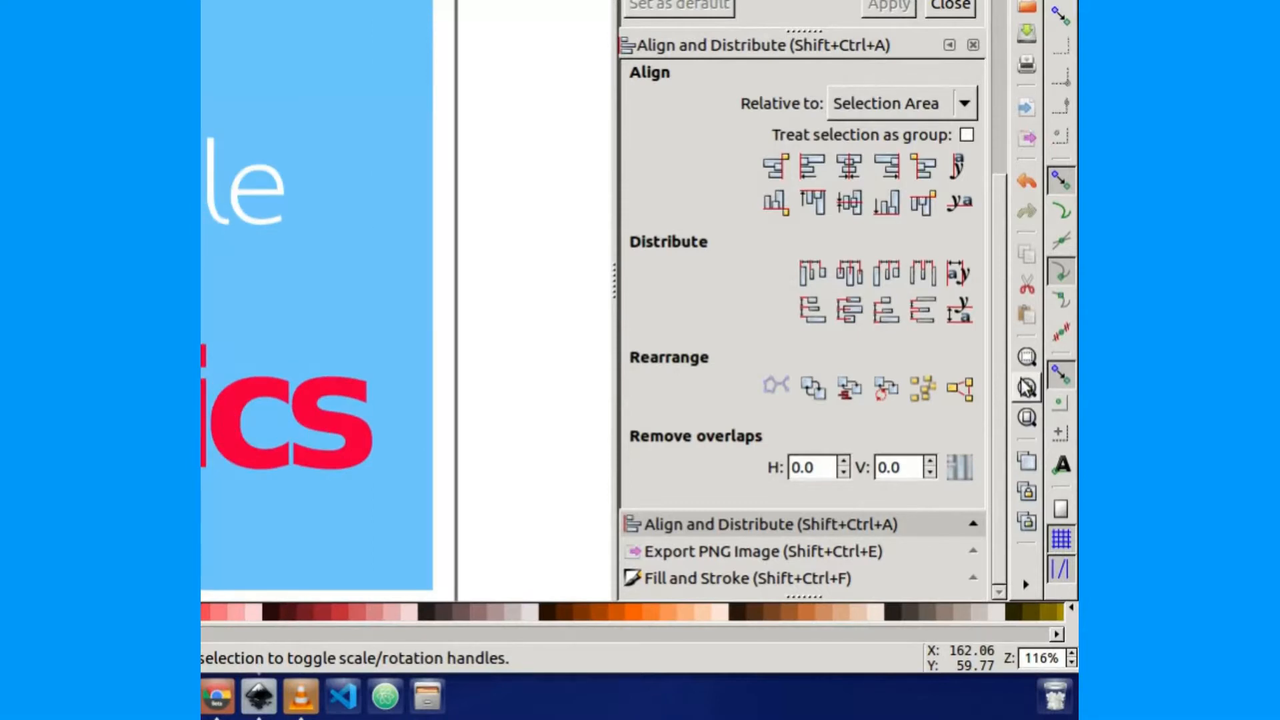
pyautogui.click(1029, 364)
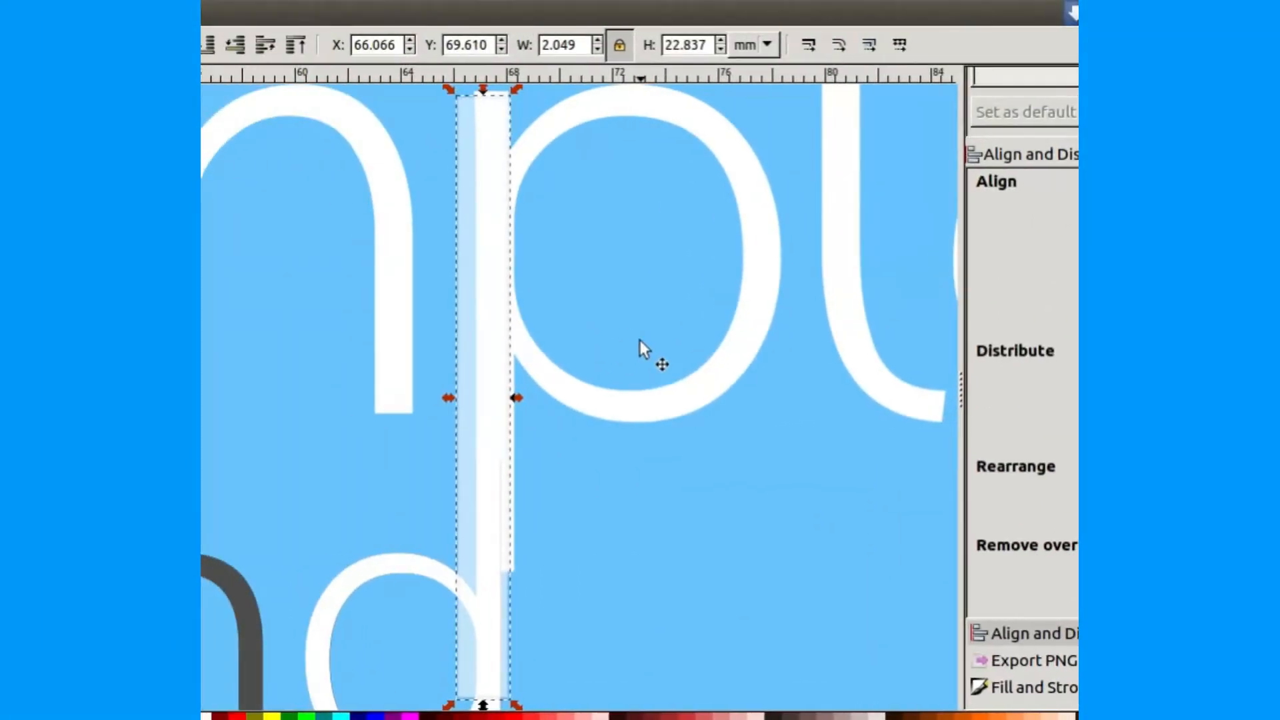
pyautogui.click(627, 192)
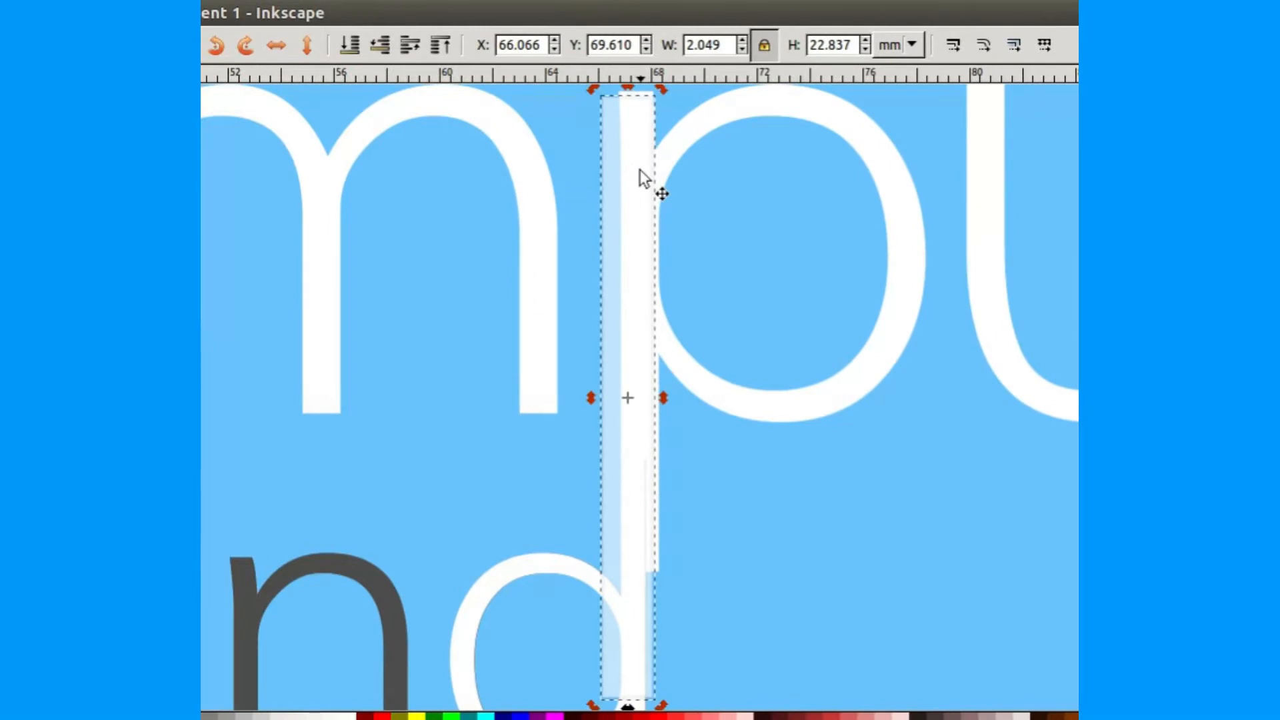
pyautogui.click(640, 169)
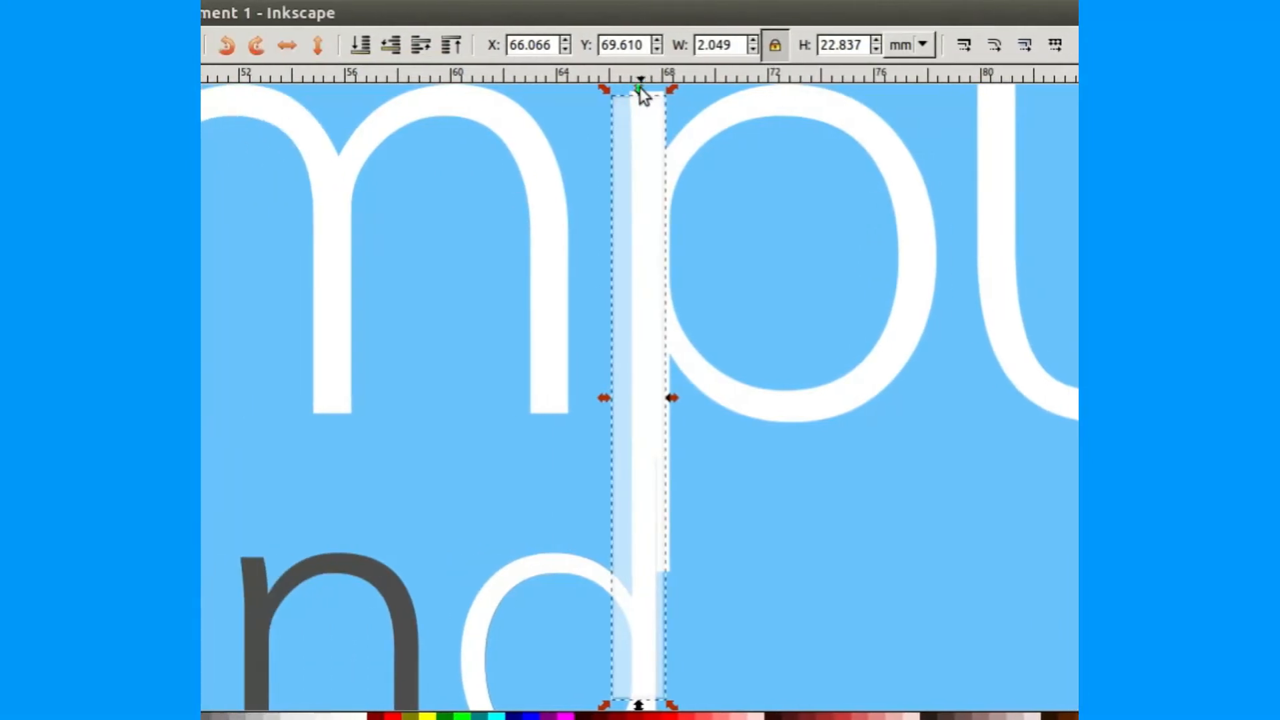
pyautogui.moveTo(639, 89); pyautogui.dragTo(639, 88)
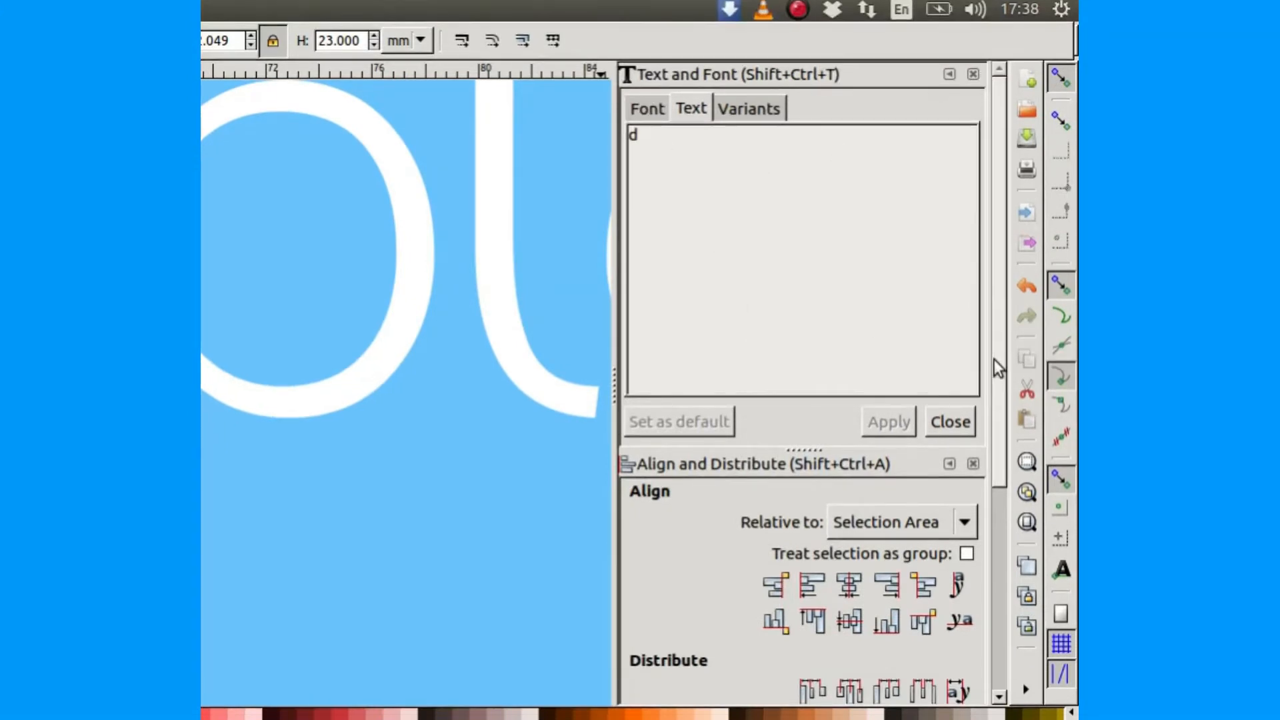
# Step: Make the rectangle's white fill fully opaque by raising its alpha to 255
pyautogui.moveTo(995, 362); pyautogui.dragTo(1033, 595)
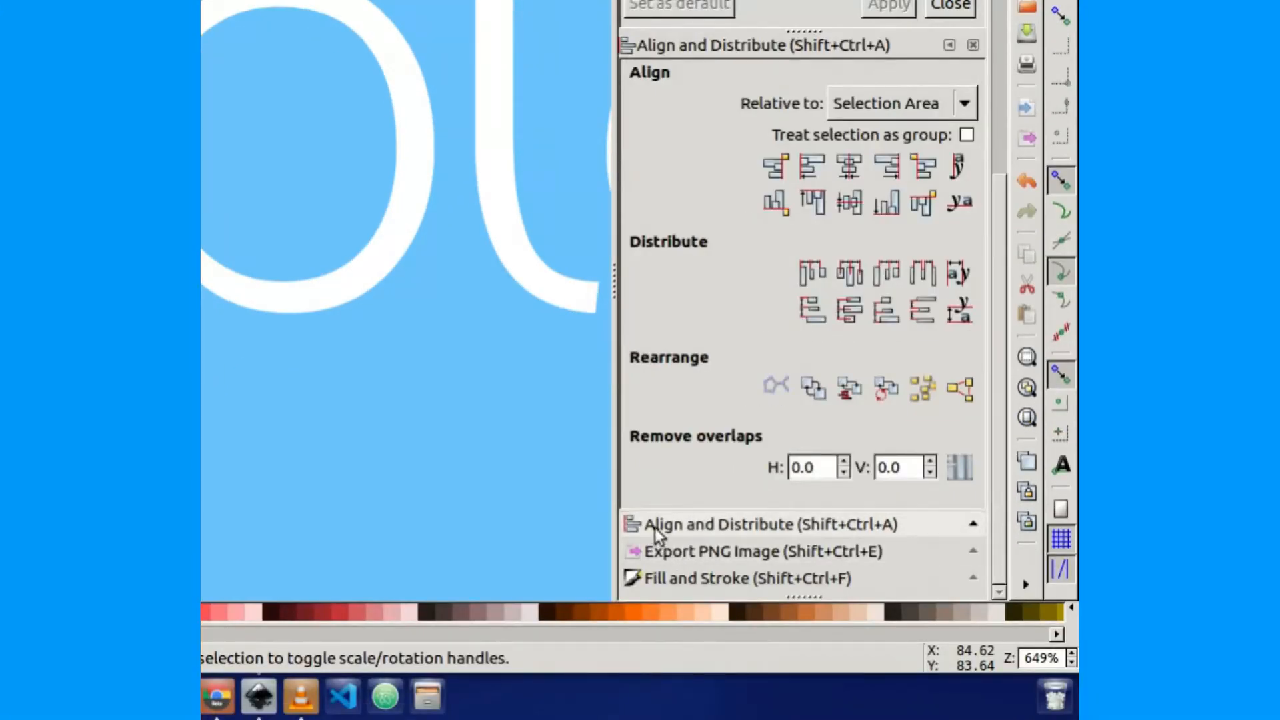
pyautogui.click(655, 578)
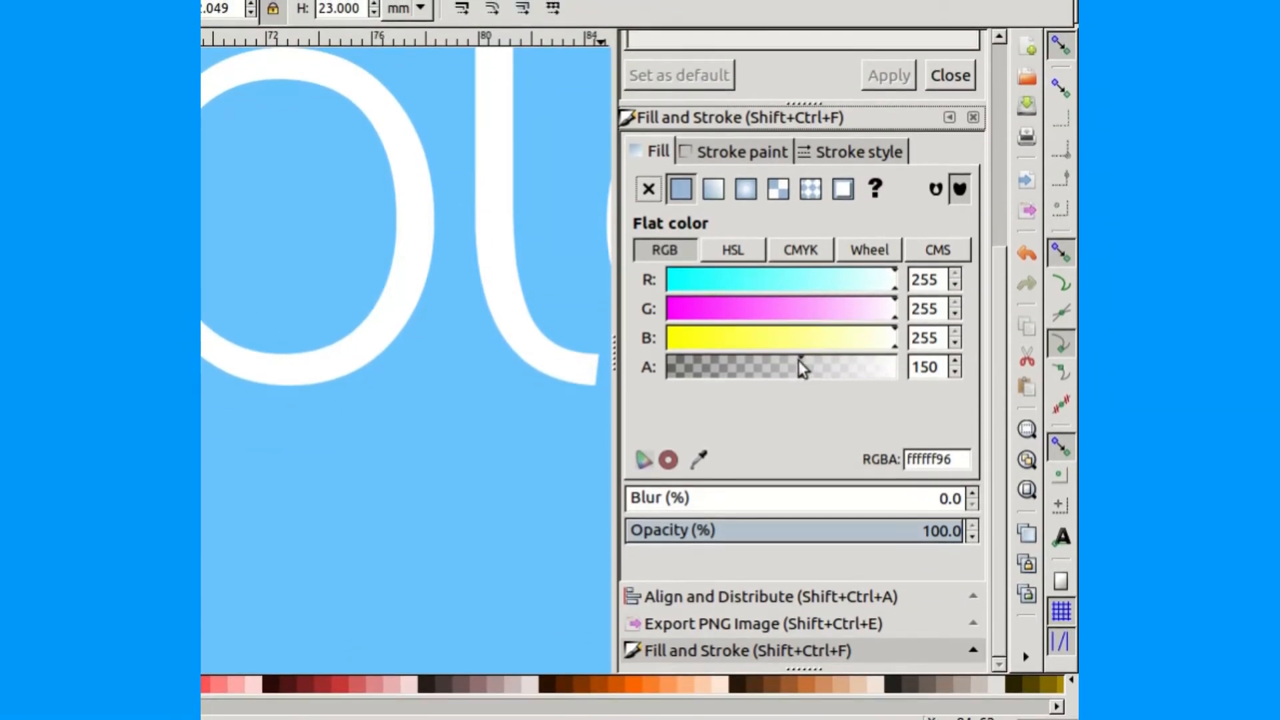
pyautogui.moveTo(803, 291); pyautogui.dragTo(900, 291)
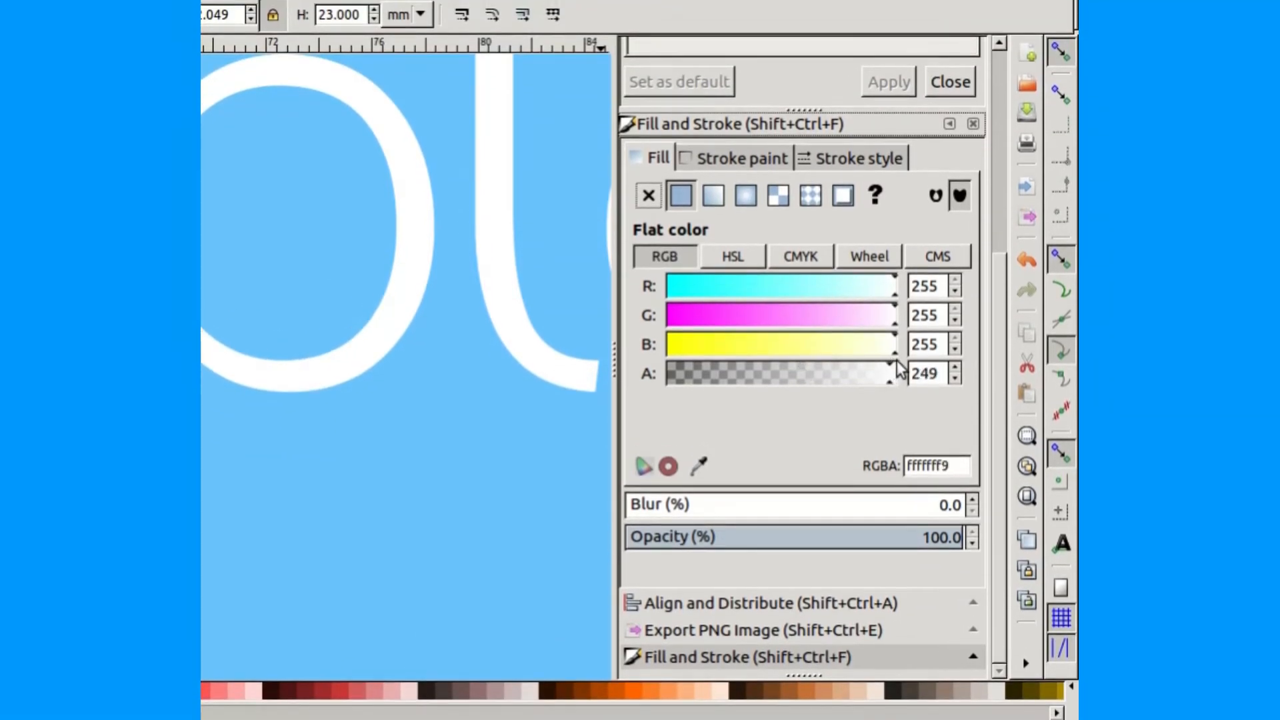
pyautogui.moveTo(897, 364); pyautogui.dragTo(916, 362)
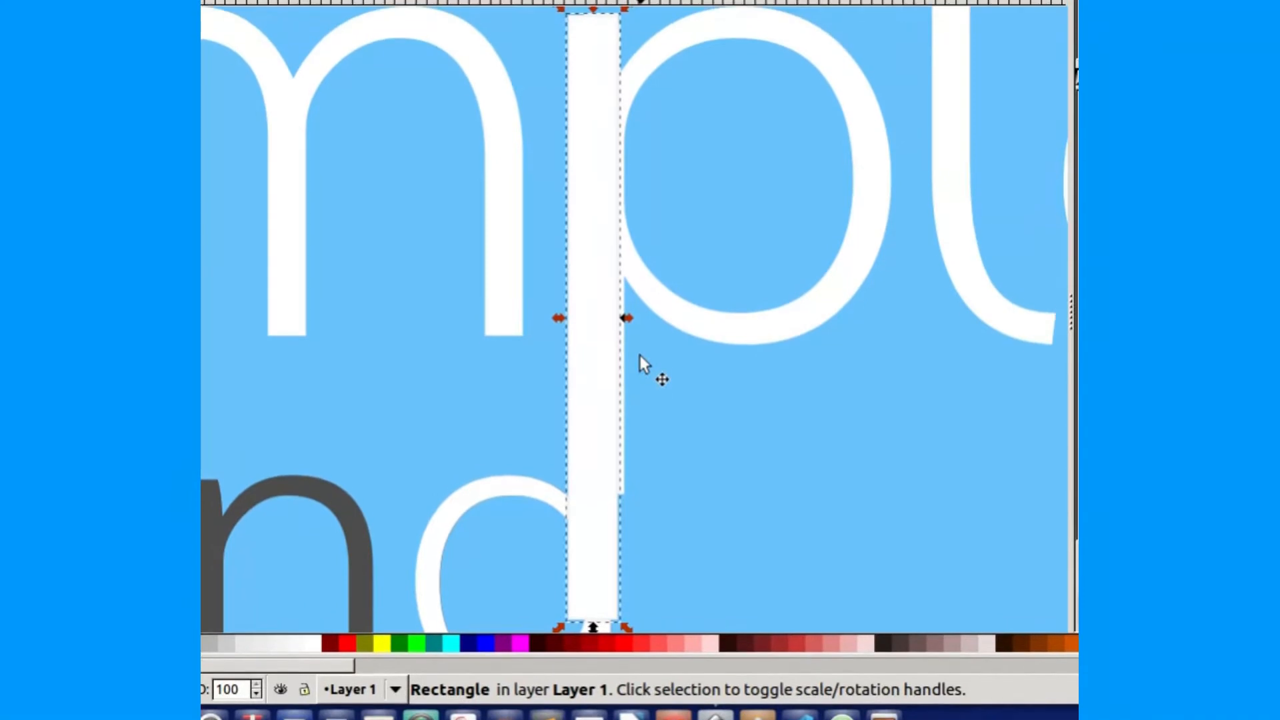
# Step: Widen the rectangle to the "p" stem's right edge, about 2.17 mm, and extend it down to the base of the "d", about 25.8 mm tall
pyautogui.moveTo(627, 318); pyautogui.dragTo(632, 313)
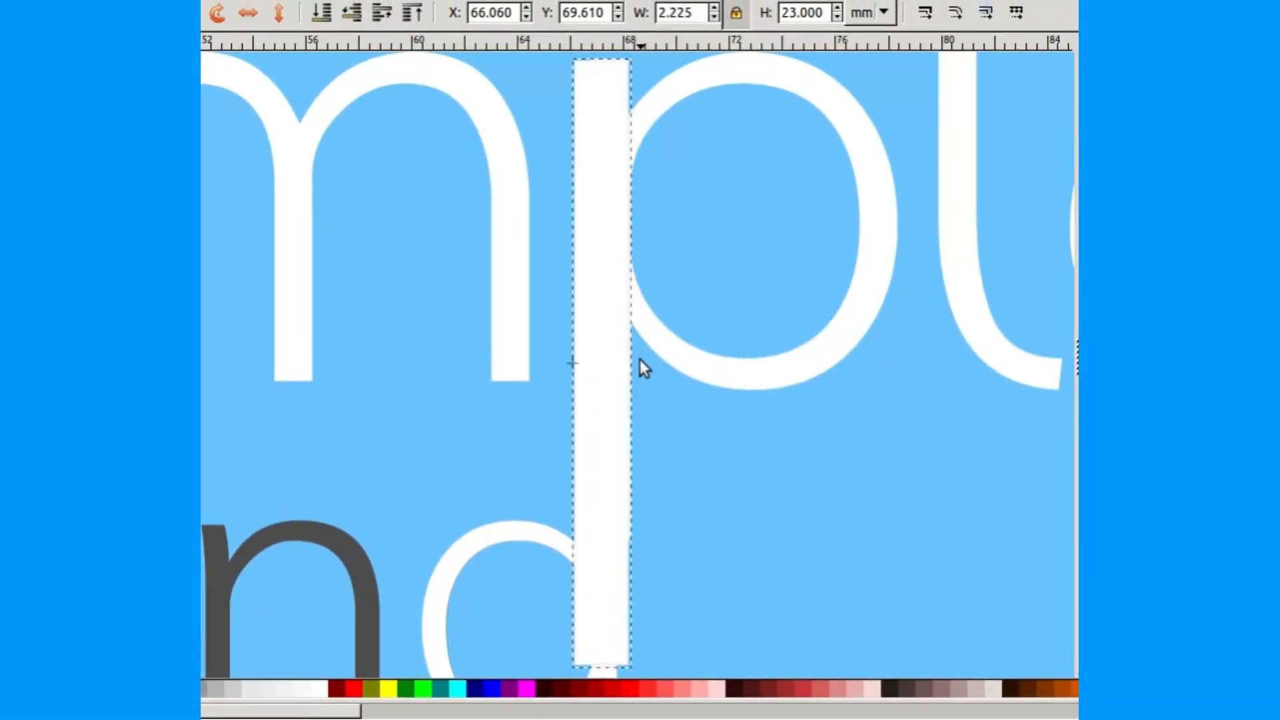
pyautogui.moveTo(638, 358); pyautogui.dragTo(641, 359)
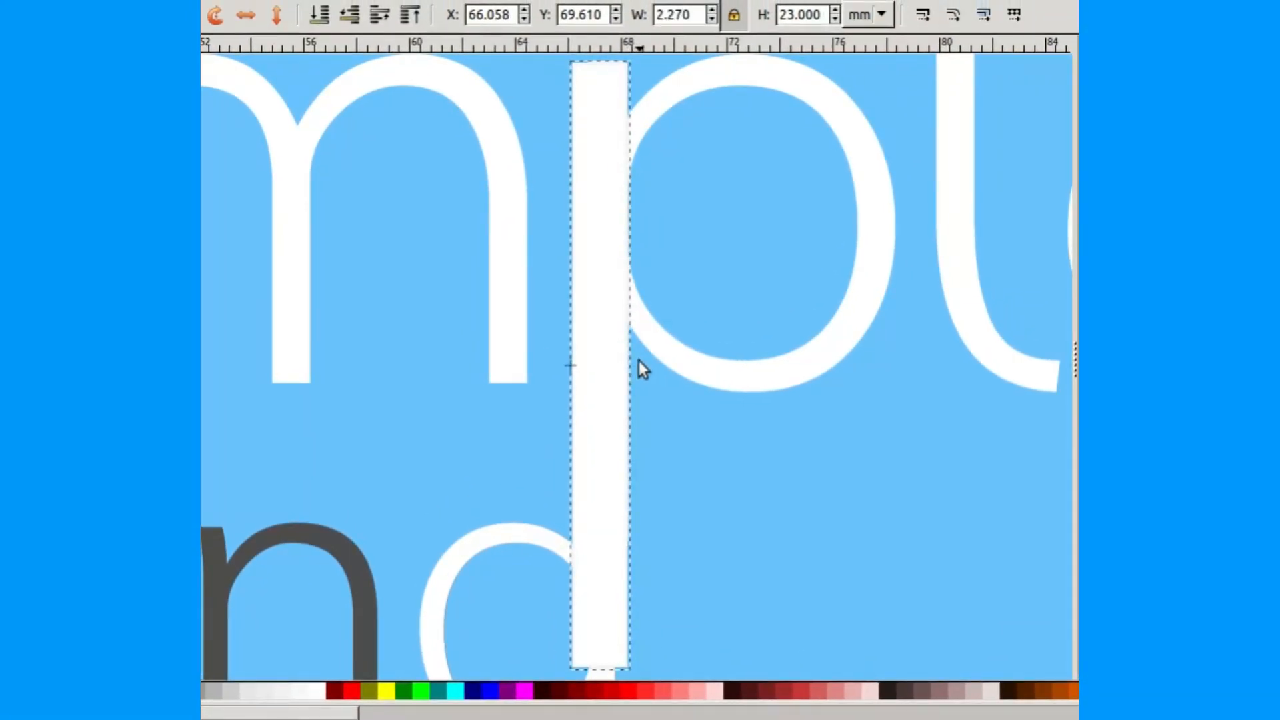
pyautogui.moveTo(639, 360)
pyautogui.mouseDown()
pyautogui.moveTo(627, 361)
pyautogui.moveTo(650, 365)
pyautogui.mouseUp()
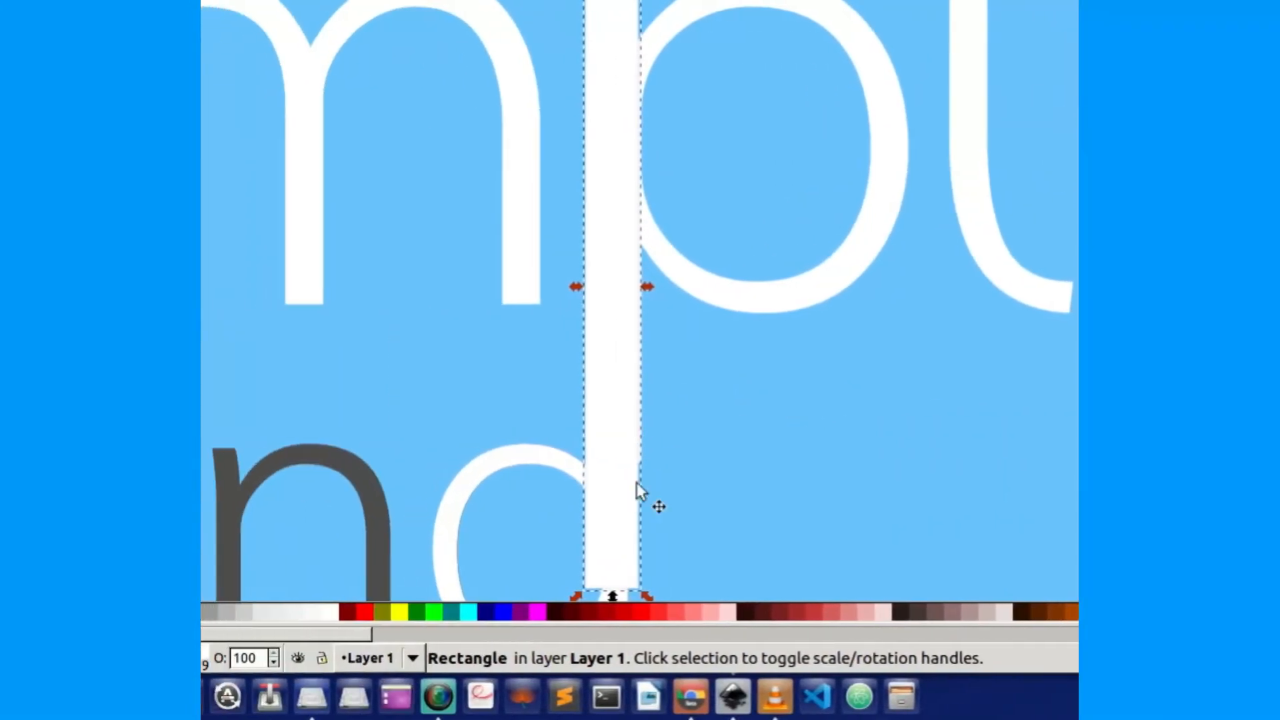
pyautogui.moveTo(613, 598); pyautogui.dragTo(639, 548)
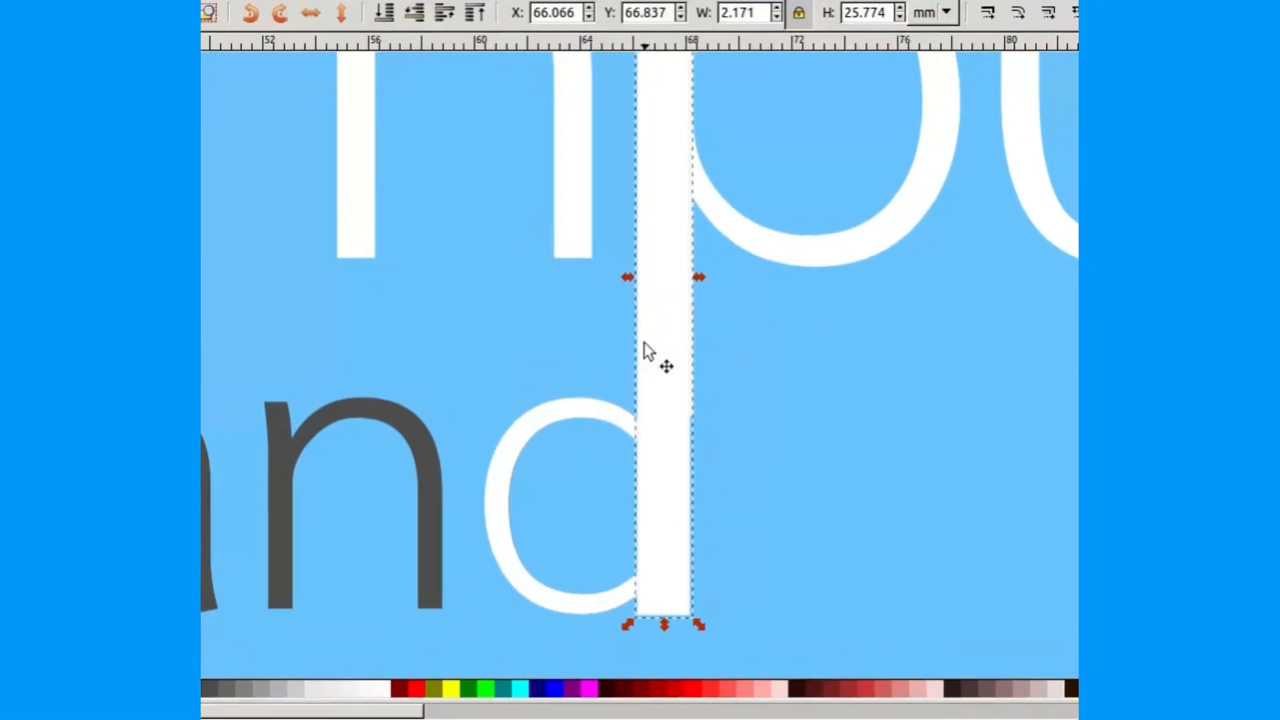
# Step: Pull the rectangle's left edge in to the stem, making it about 1.46 mm wide, and check the fit
pyautogui.moveTo(636, 276); pyautogui.dragTo(640, 313)
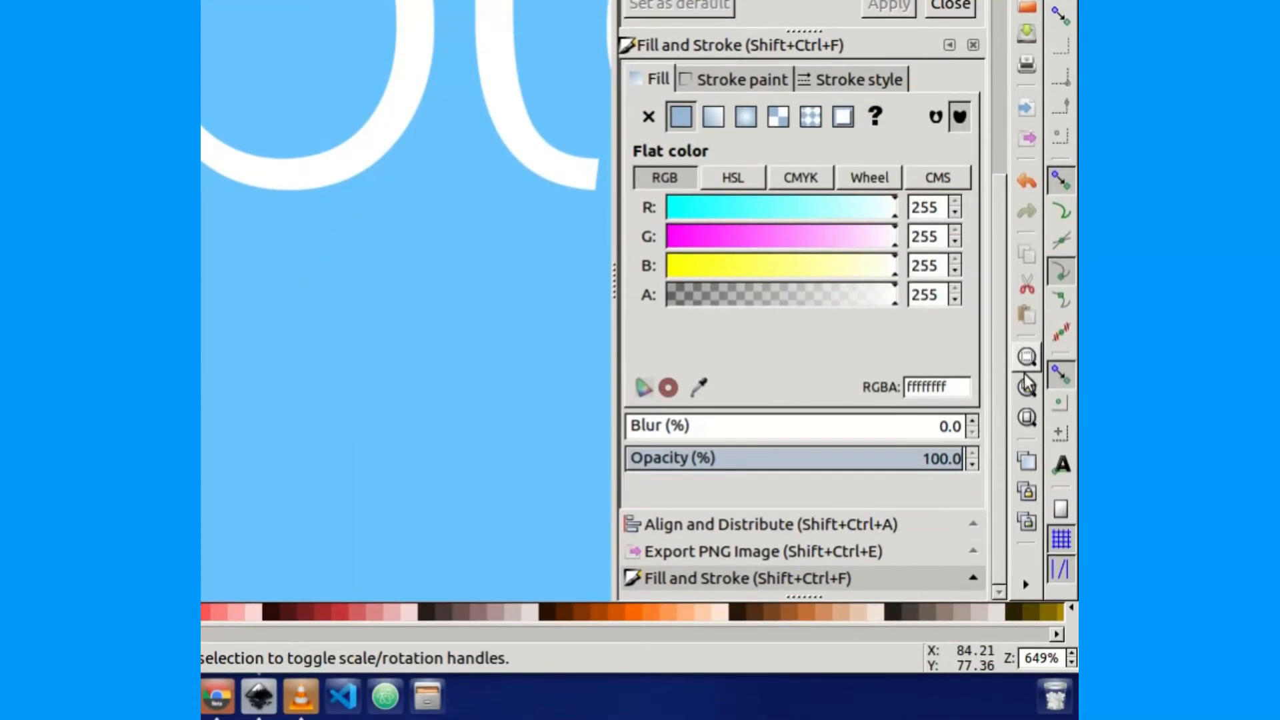
pyautogui.click(1027, 387)
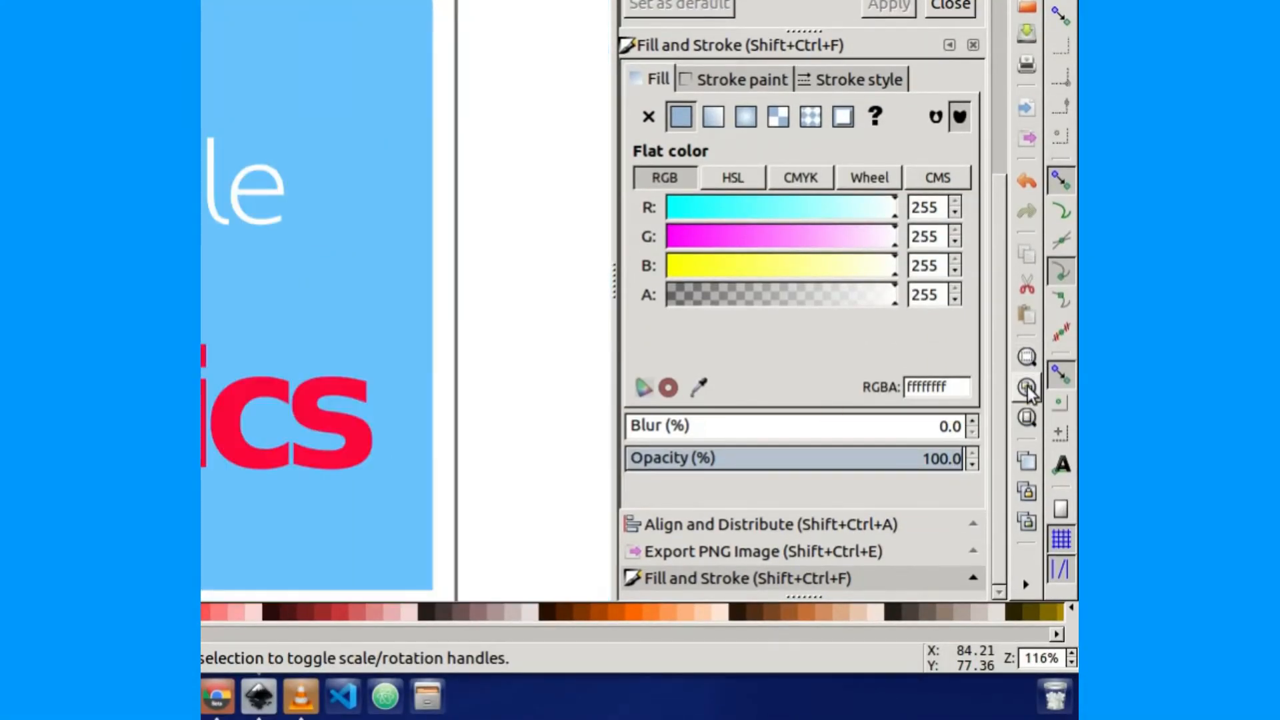
pyautogui.click(1027, 358)
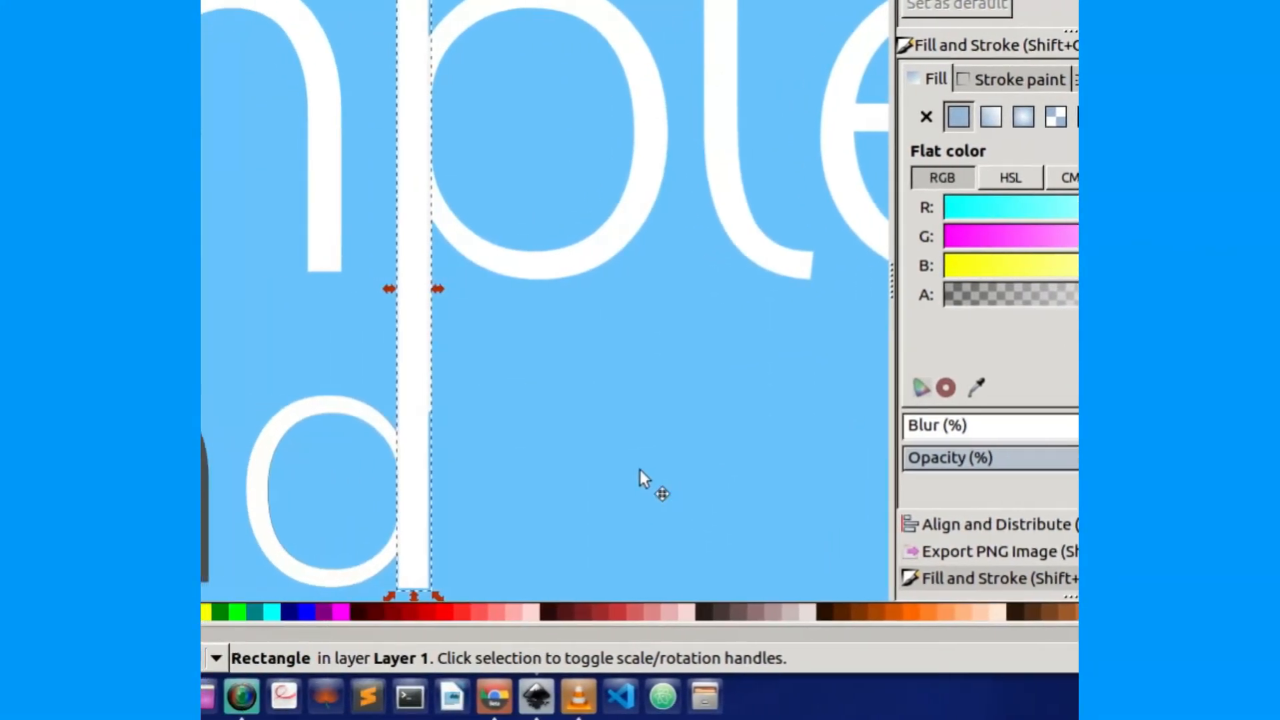
pyautogui.click(364, 475)
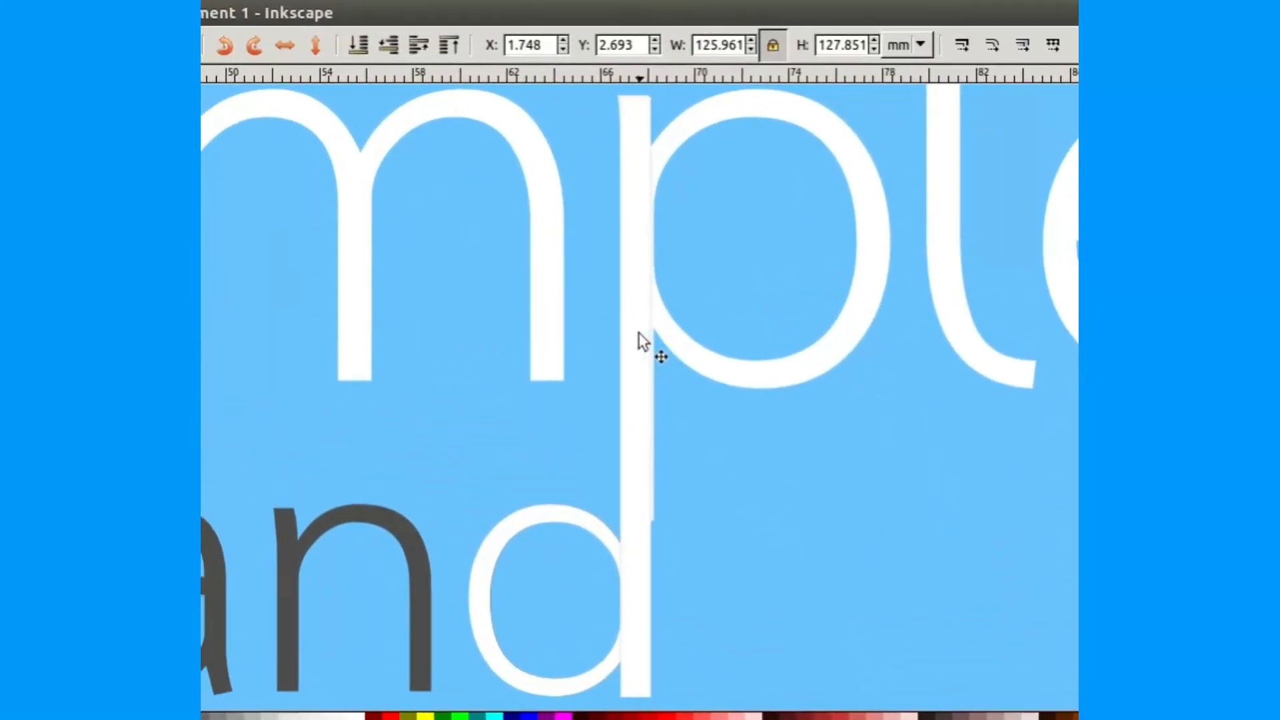
pyautogui.click(509, 224)
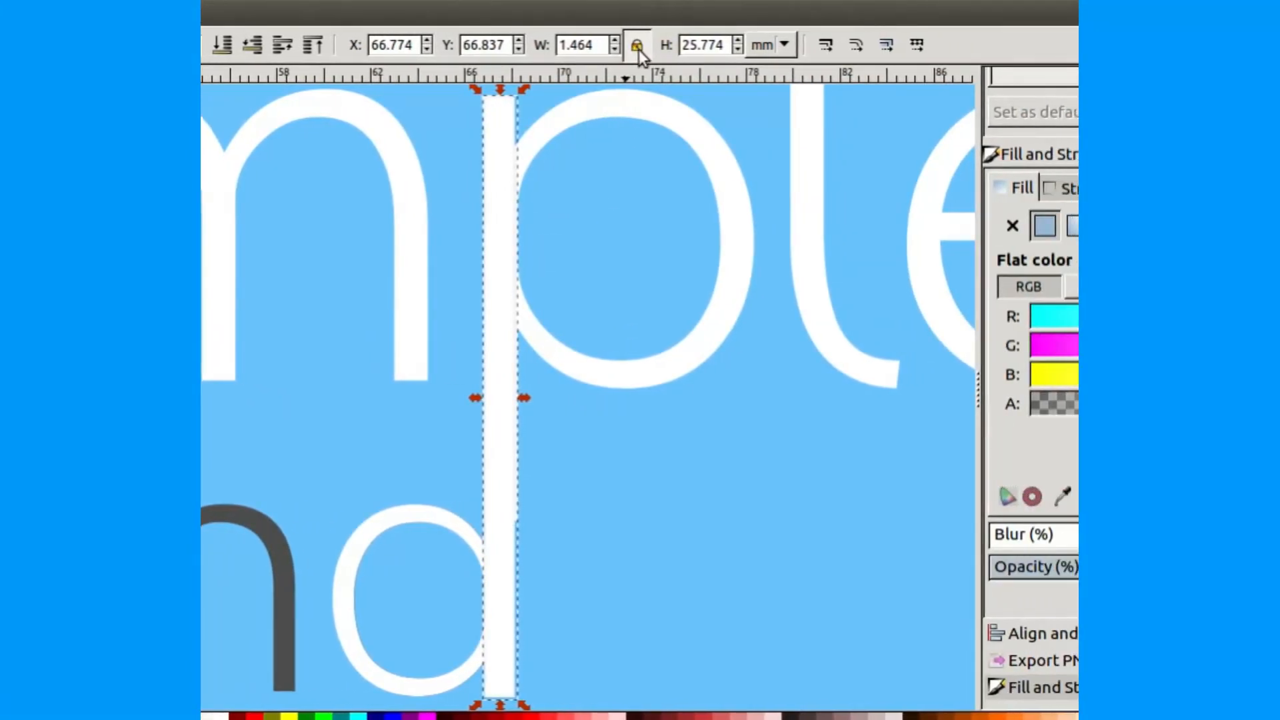
# Step: Unlock the rectangle's width and height proportions and switch the measurement units to px
pyautogui.click(771, 44)
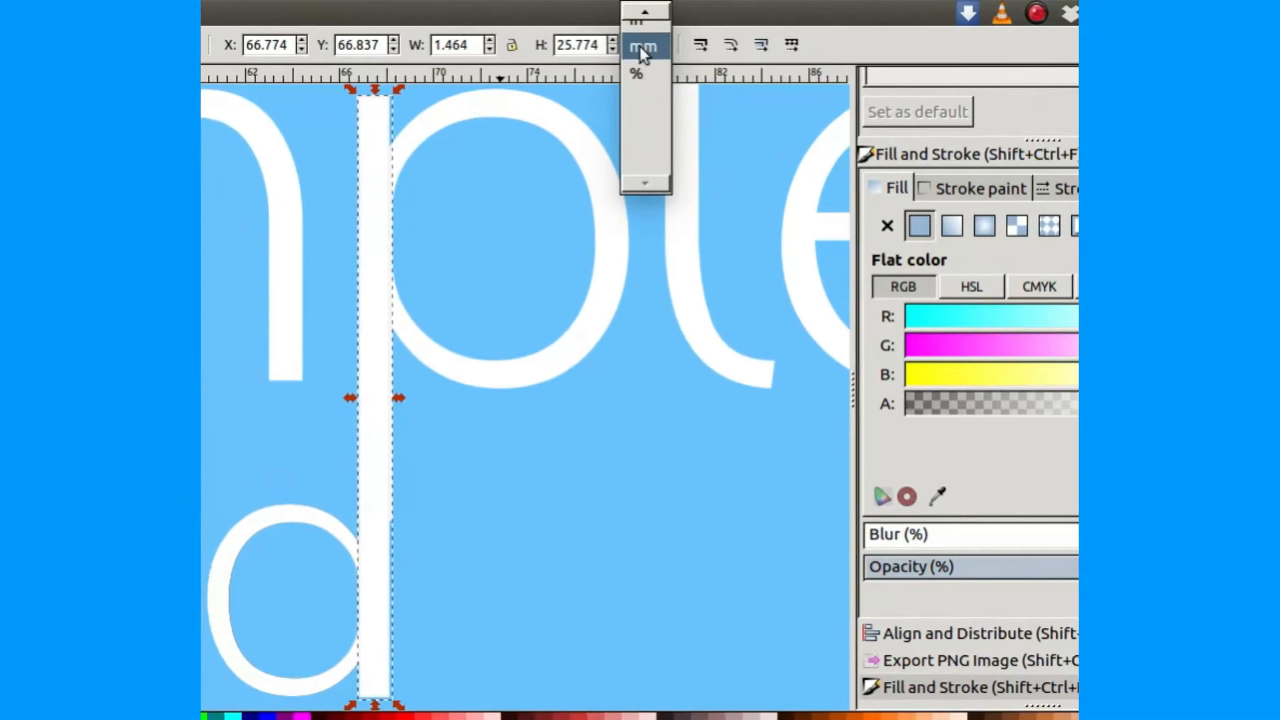
pyautogui.click(639, 60)
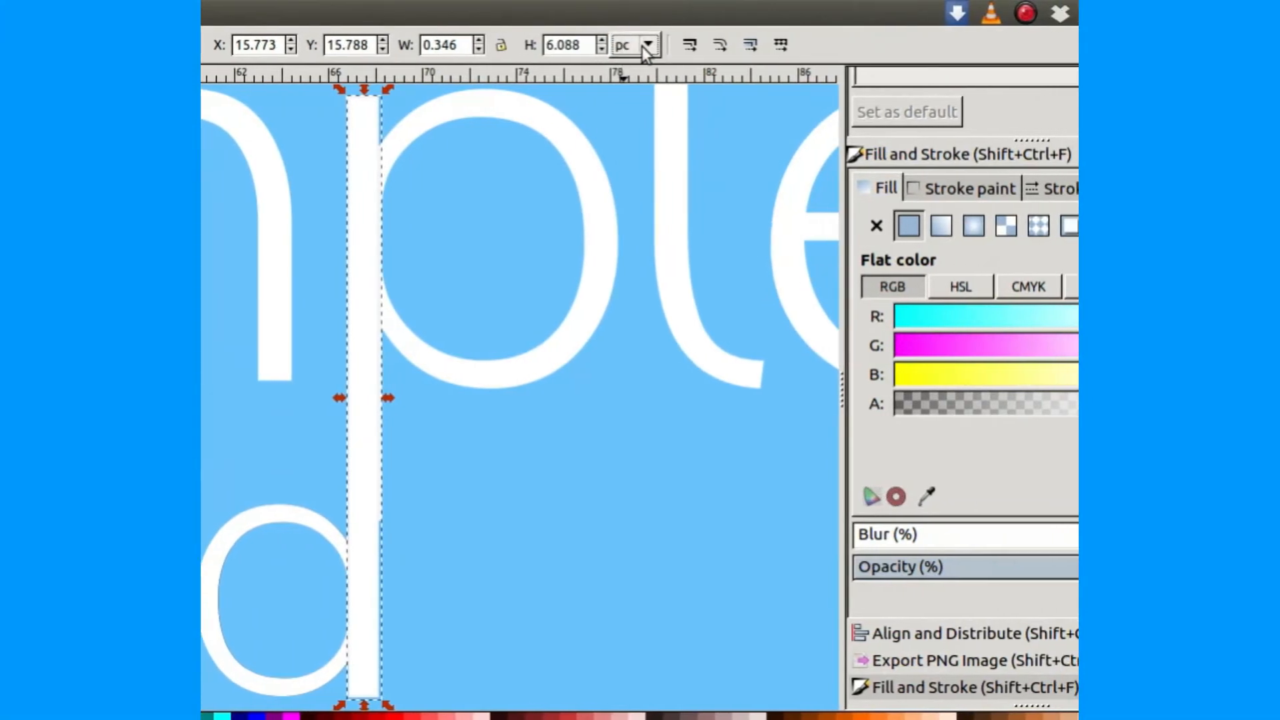
pyautogui.click(647, 44)
pyautogui.click(639, 75)
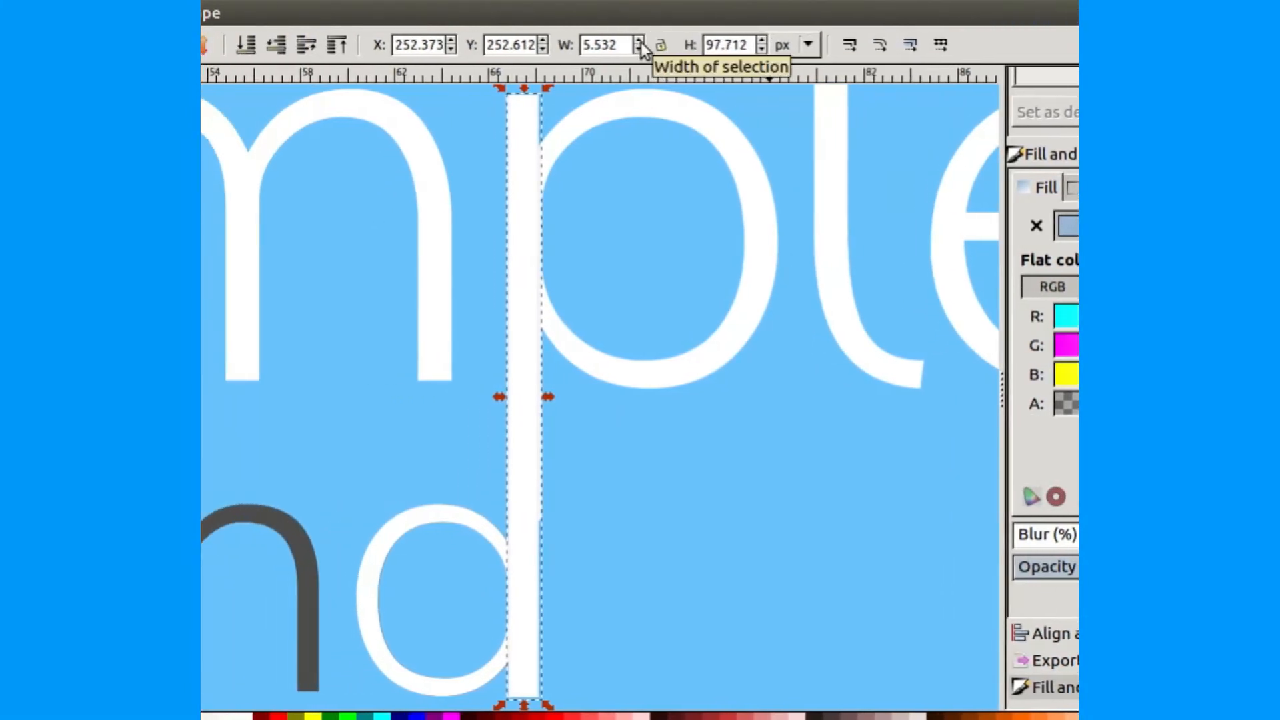
# Step: Set the rectangle's width to 5.832 px and its X position to 252.273 px, checking how it covers the stem
pyautogui.click(640, 40)
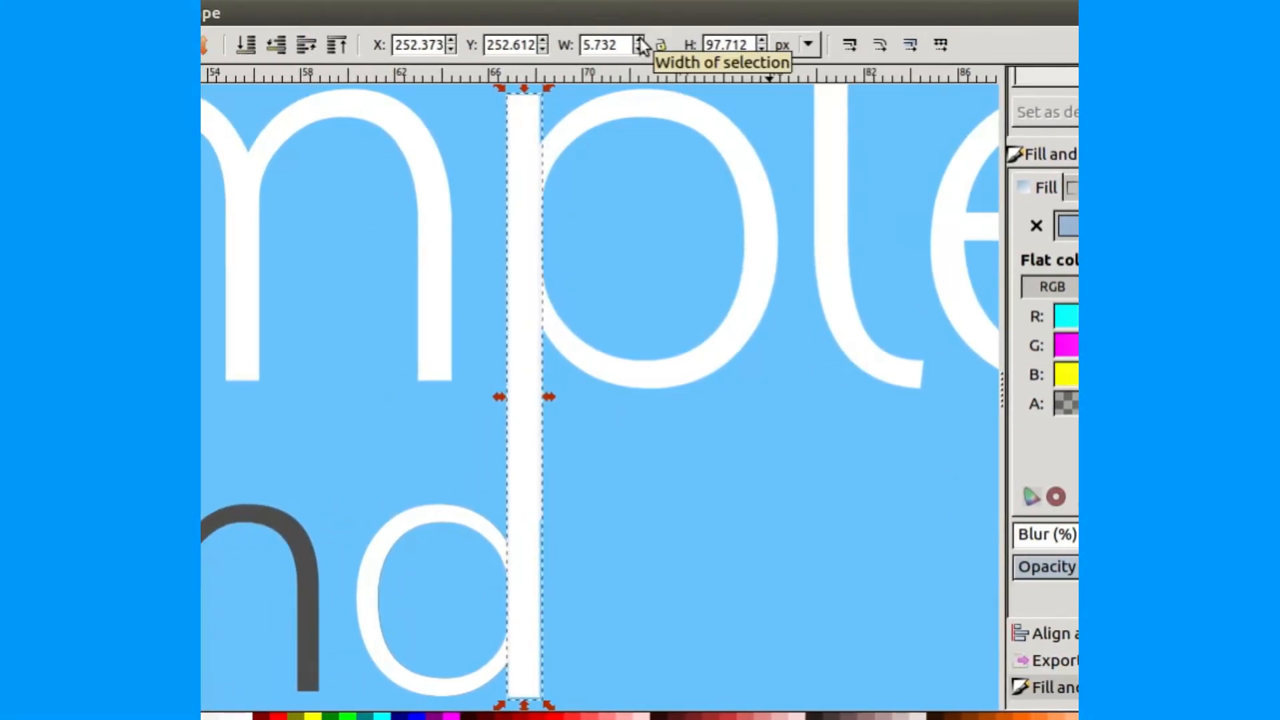
pyautogui.click(640, 40)
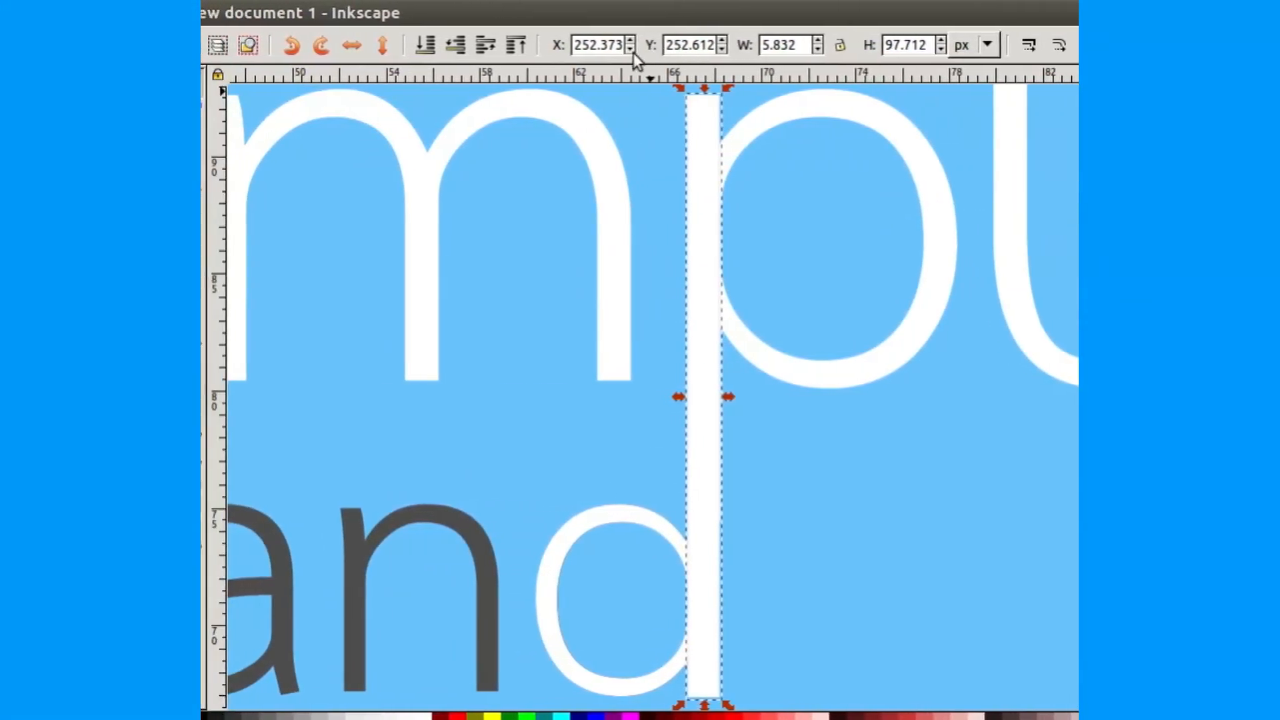
pyautogui.click(633, 51)
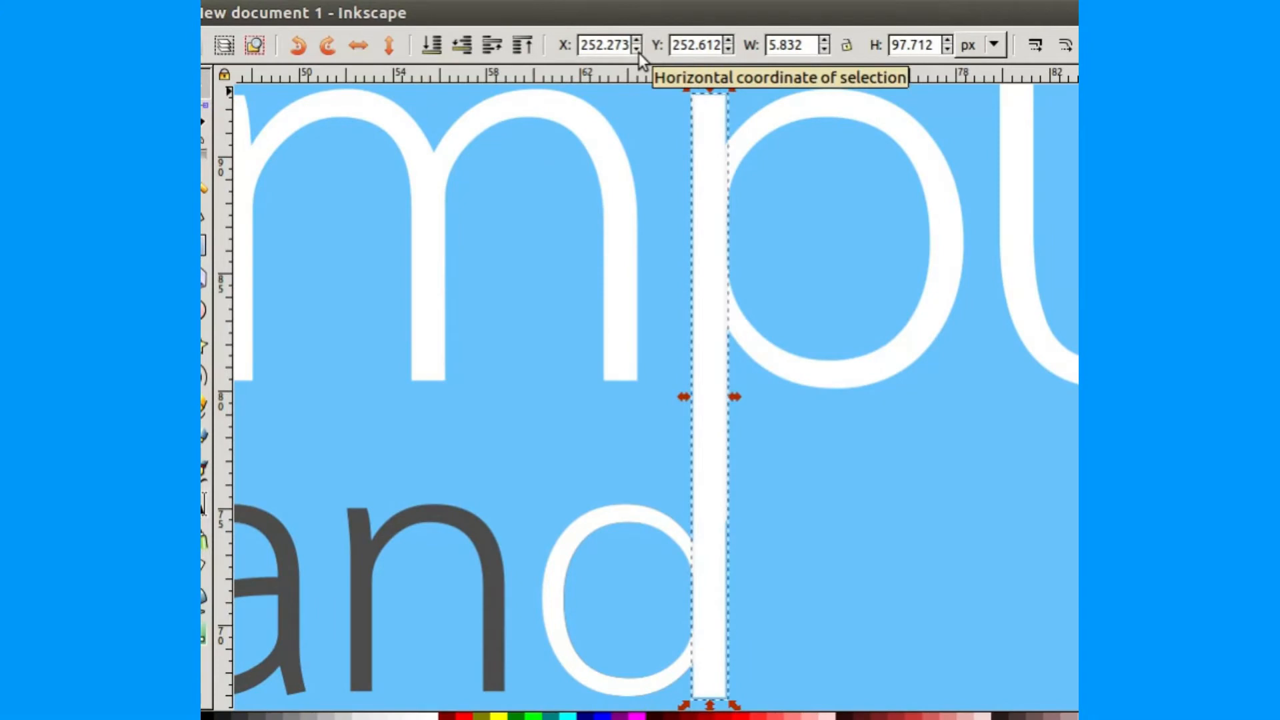
pyautogui.click(784, 441)
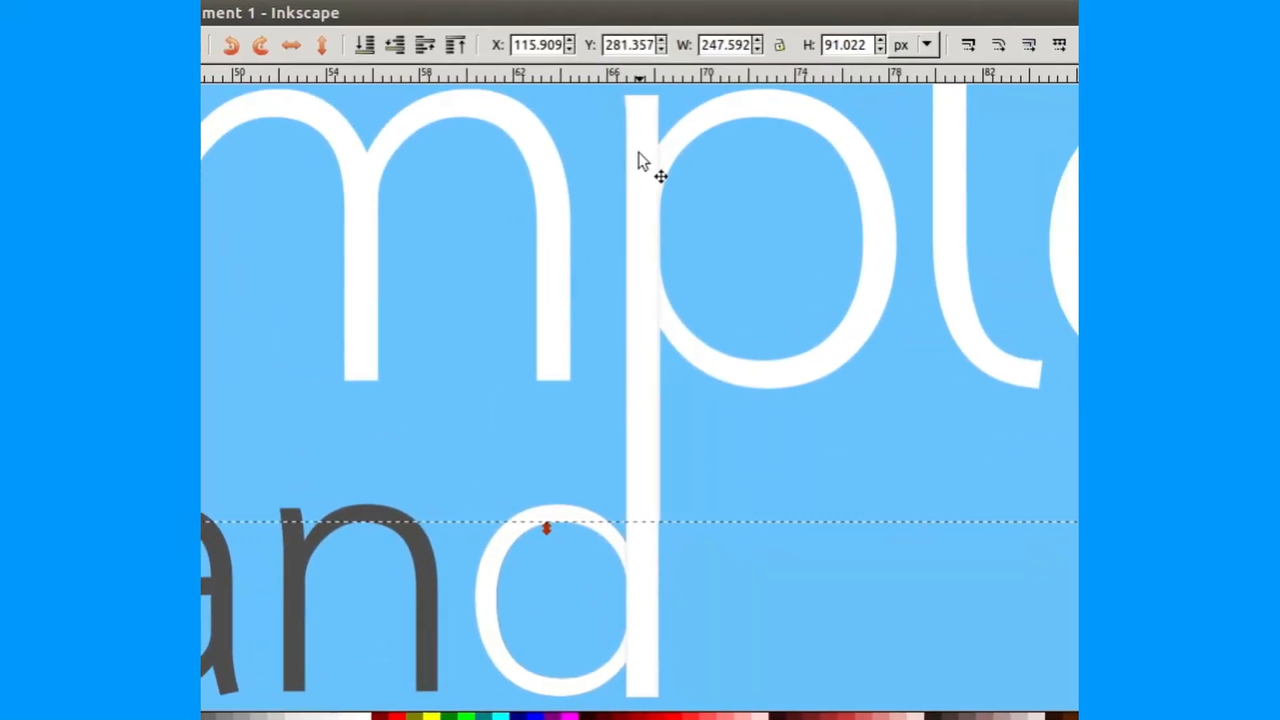
pyautogui.click(639, 152)
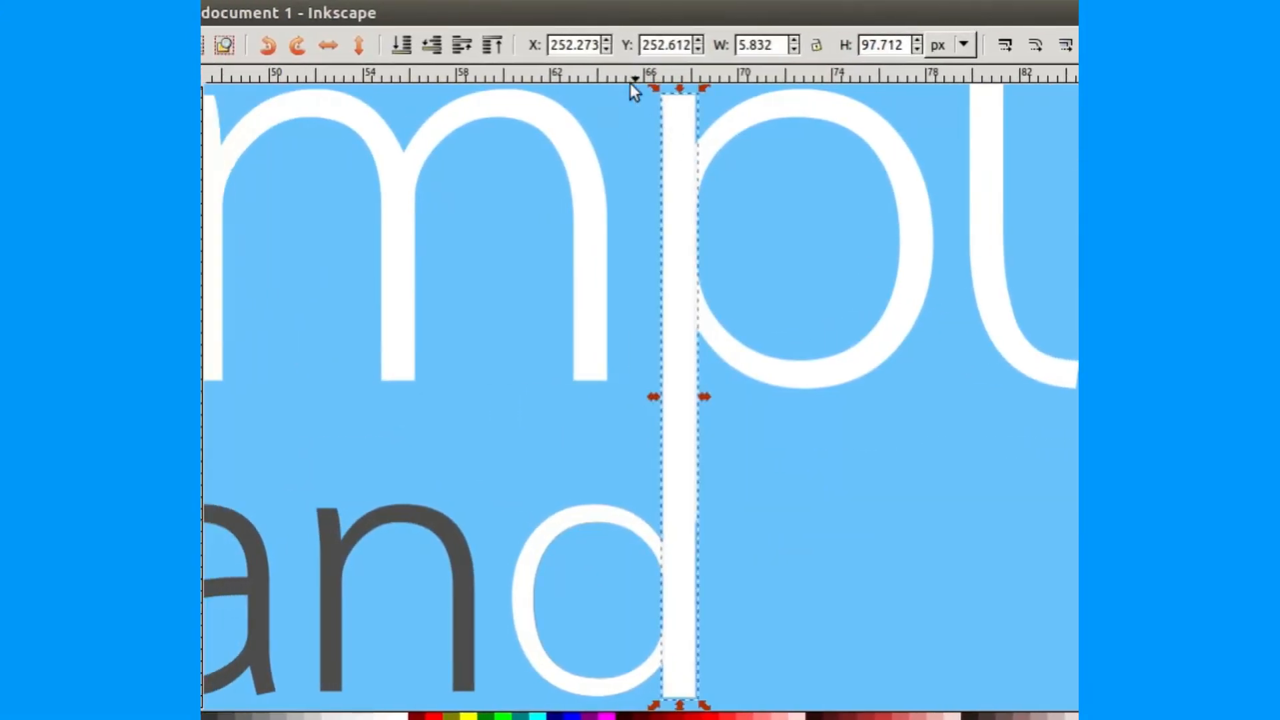
# Step: Move the stem rectangle to X position 252.073 px and deselect it to check how it covers the stem
pyautogui.click(569, 50)
pyautogui.click(640, 51)
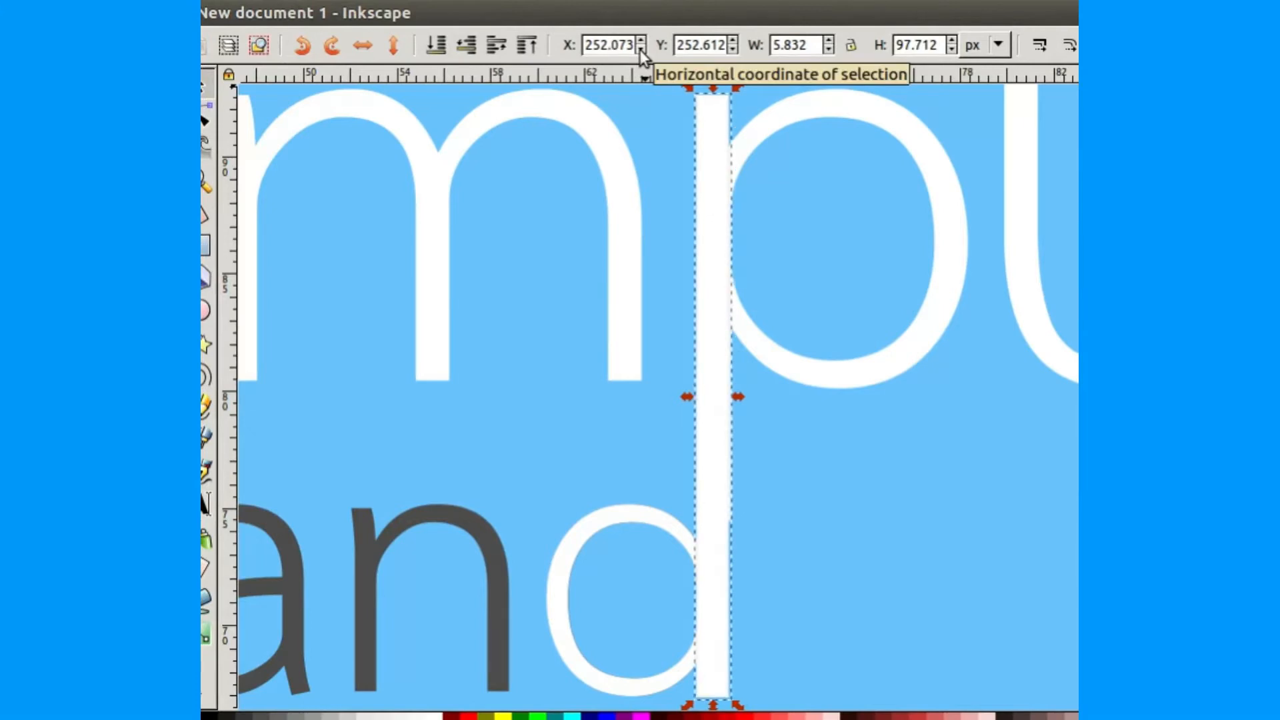
pyautogui.click(822, 410)
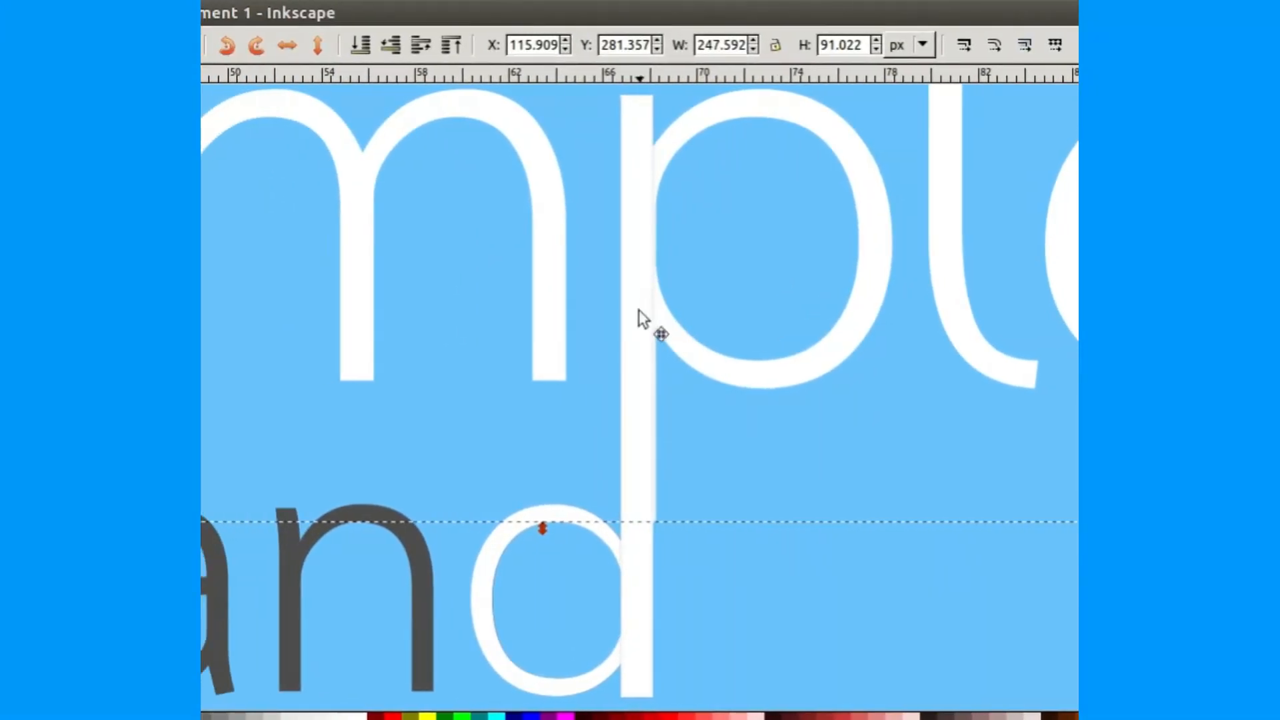
# Step: Widen the stem rectangle to 6.432 px and check the joined "p" and "d" up close and on the whole page
pyautogui.click(533, 260)
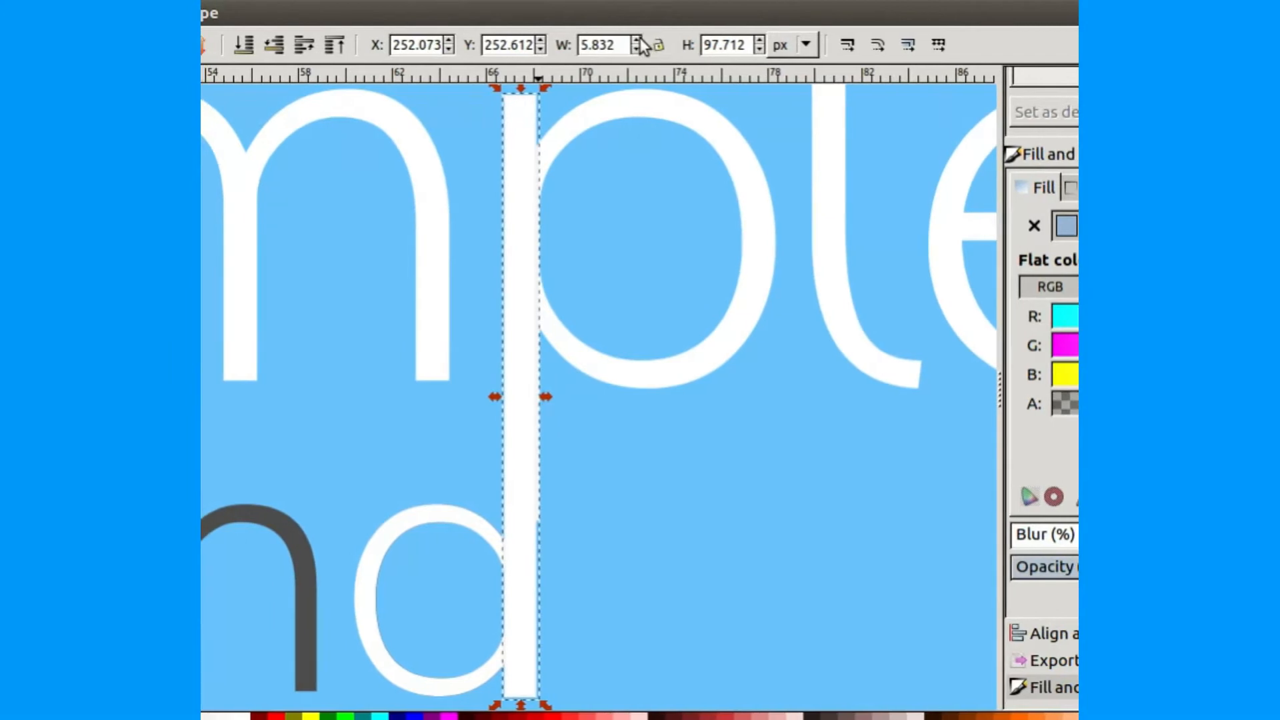
pyautogui.click(637, 40)
pyautogui.click(637, 40)
pyautogui.click(636, 40)
pyautogui.click(636, 40)
pyautogui.click(637, 40)
pyautogui.click(637, 40)
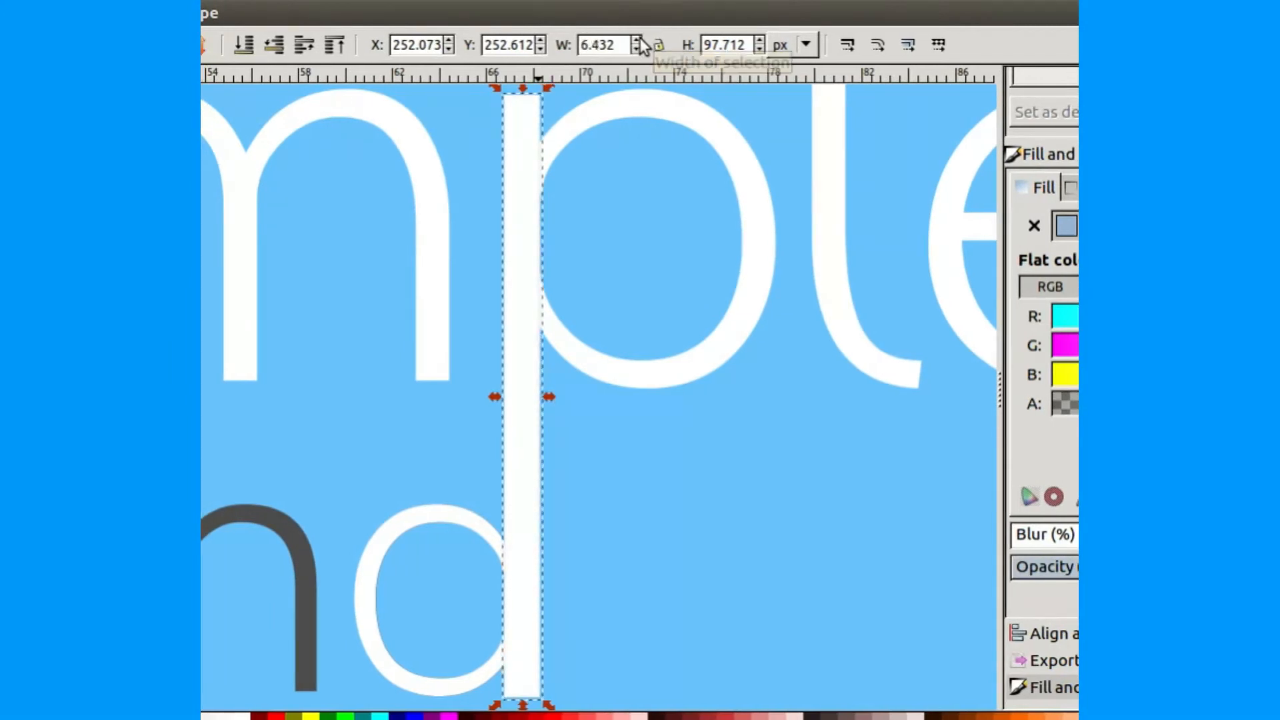
pyautogui.click(611, 501)
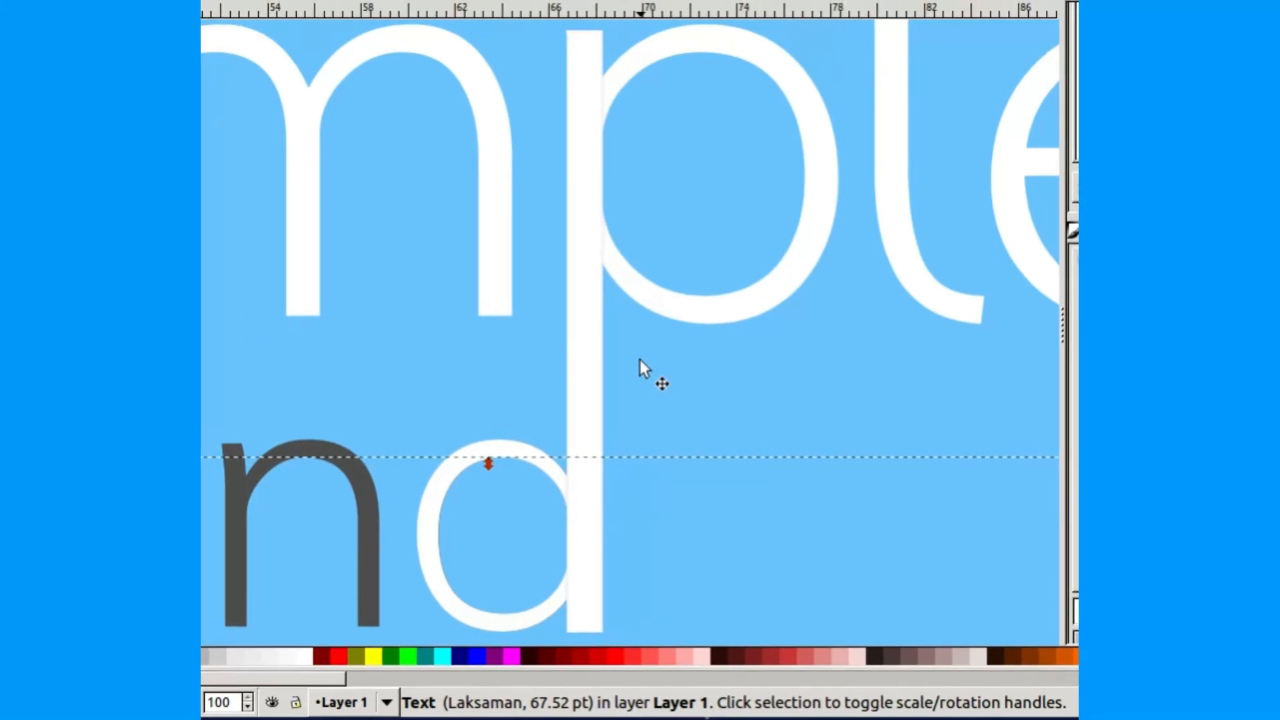
pyautogui.click(705, 569)
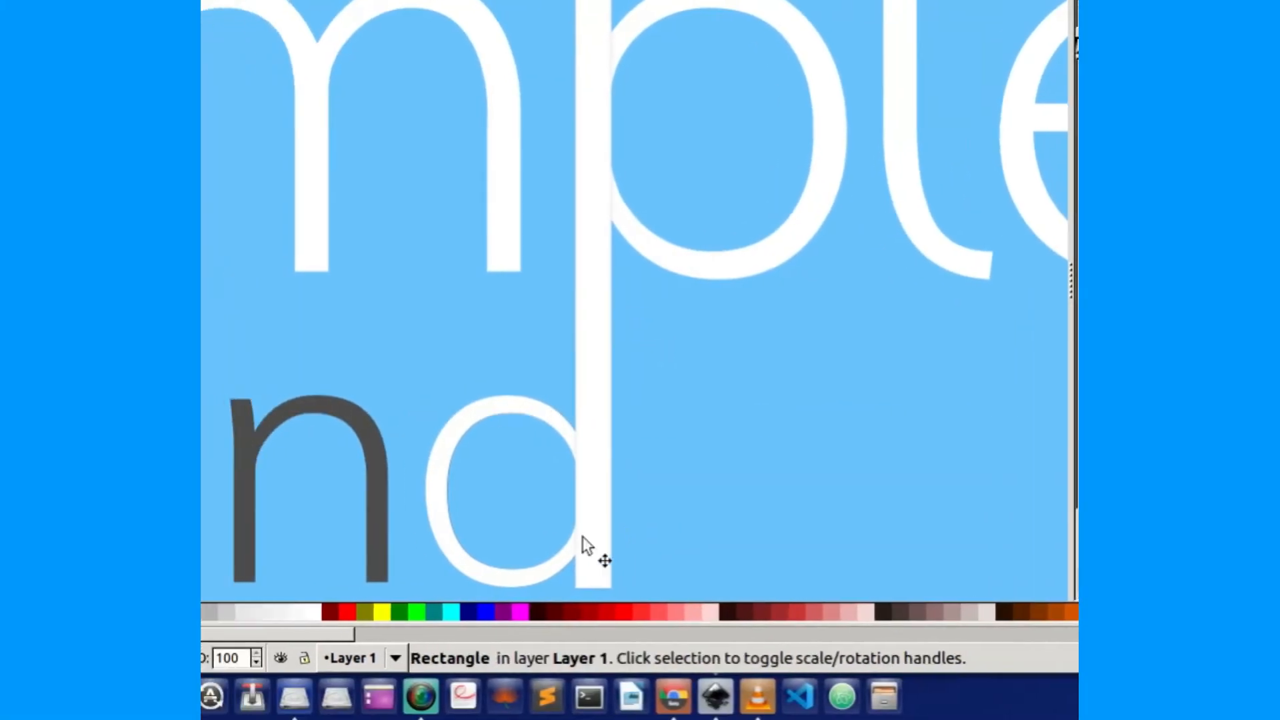
pyautogui.click(533, 570)
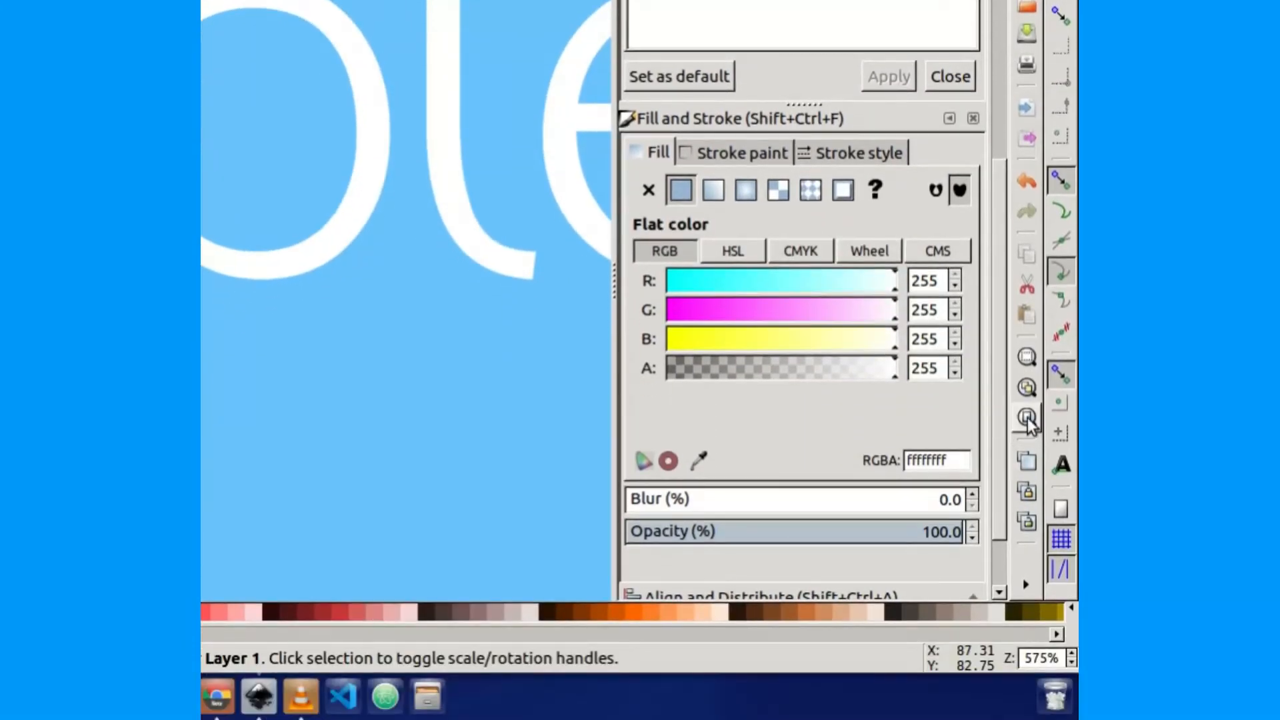
pyautogui.click(1027, 418)
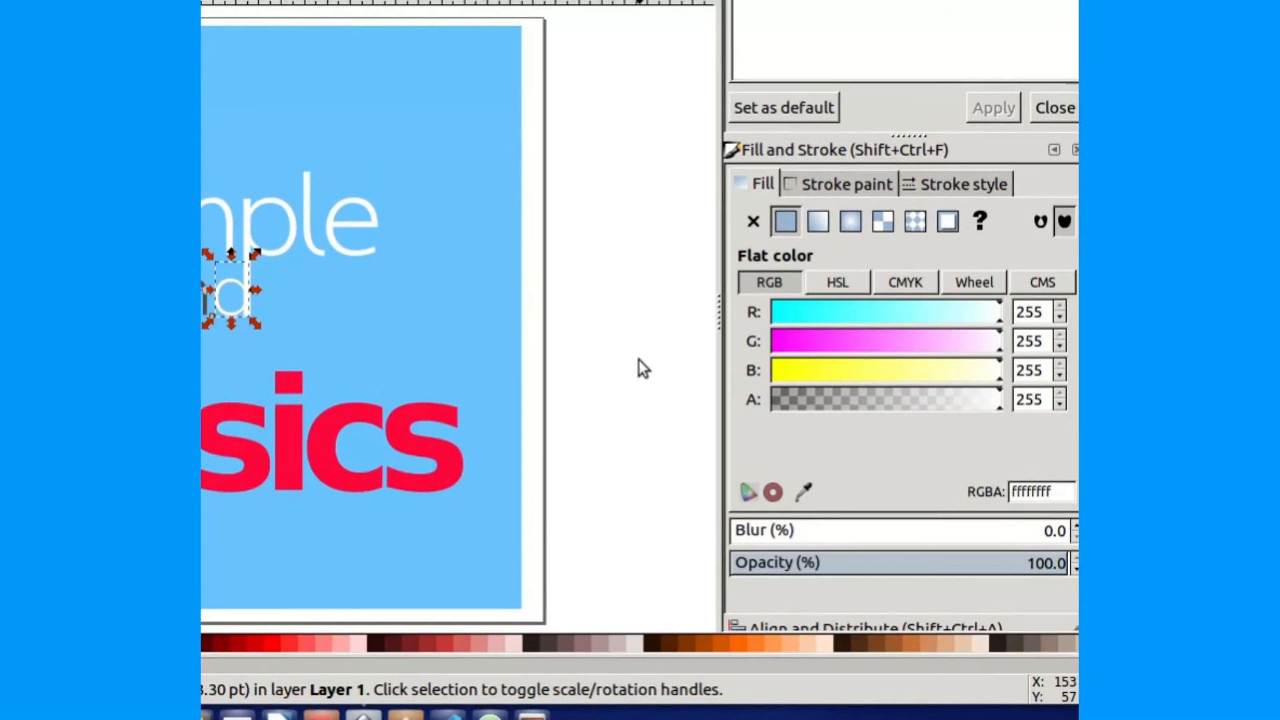
pyautogui.click(533, 400)
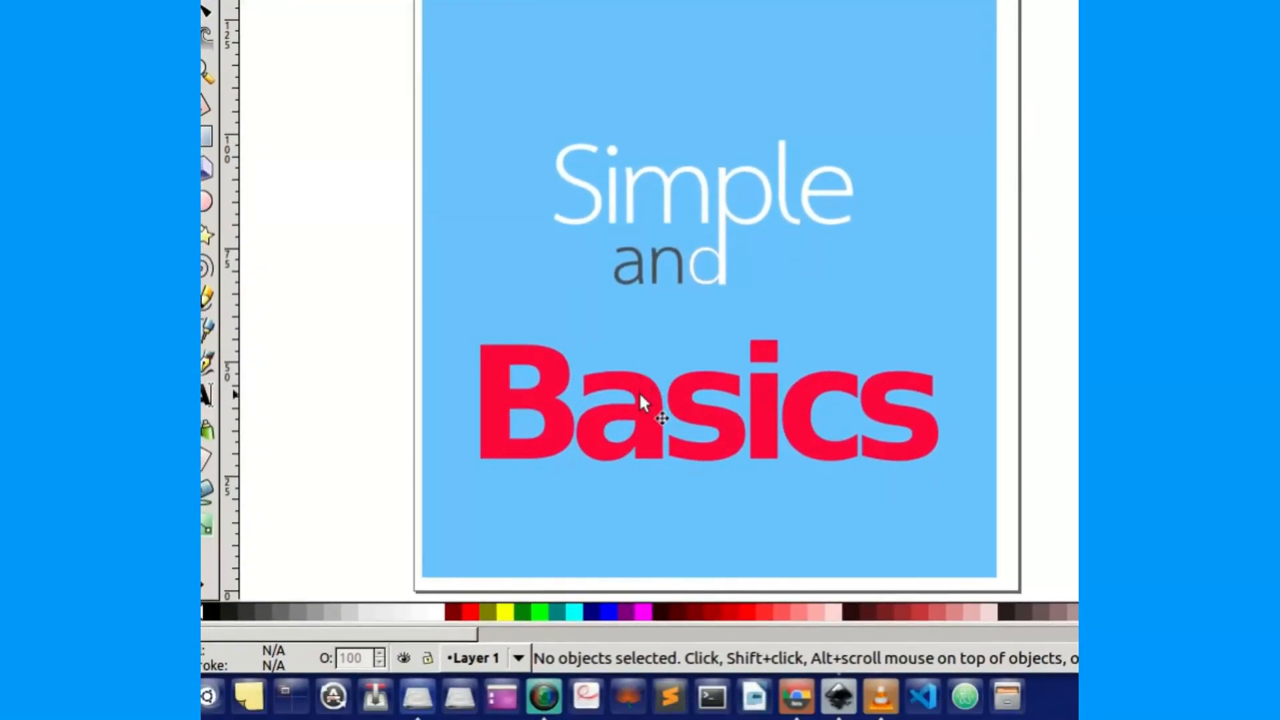
# Step: Nudge the red "Basics" text straight up until its top meets the bottom of "and"
pyautogui.click(642, 400)
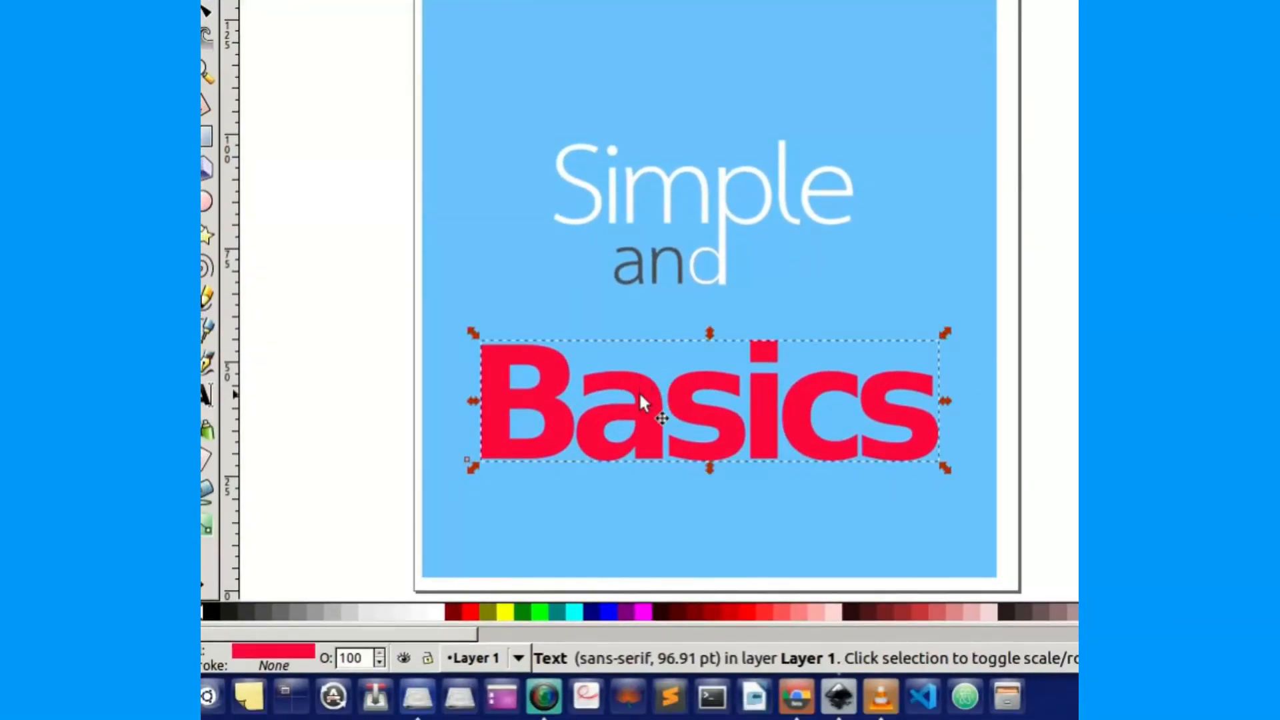
pyautogui.press('Up')
pyautogui.press('Up')
pyautogui.press('Up')
pyautogui.press('Up')
pyautogui.press('Up')
pyautogui.press('Up')
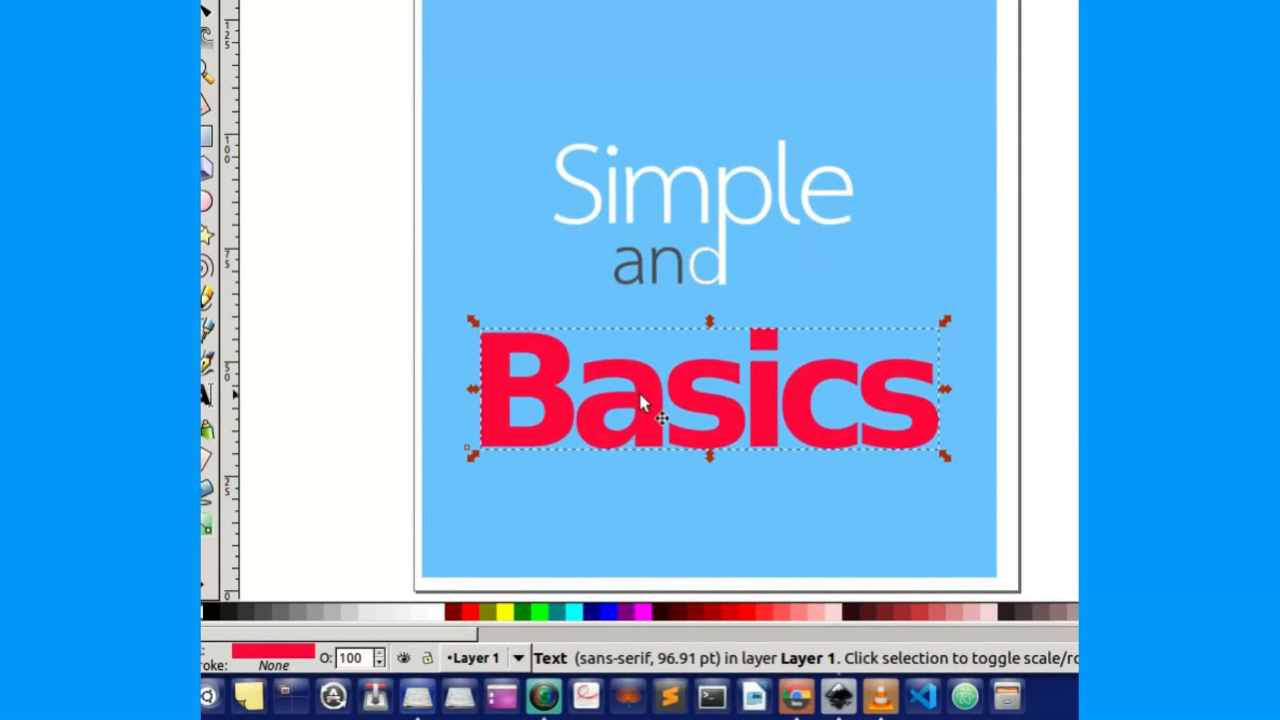
pyautogui.press('Up')
pyautogui.press('Up')
pyautogui.press('Up')
pyautogui.press('Up')
pyautogui.press('Up')
pyautogui.press('Up')
pyautogui.press('Up')
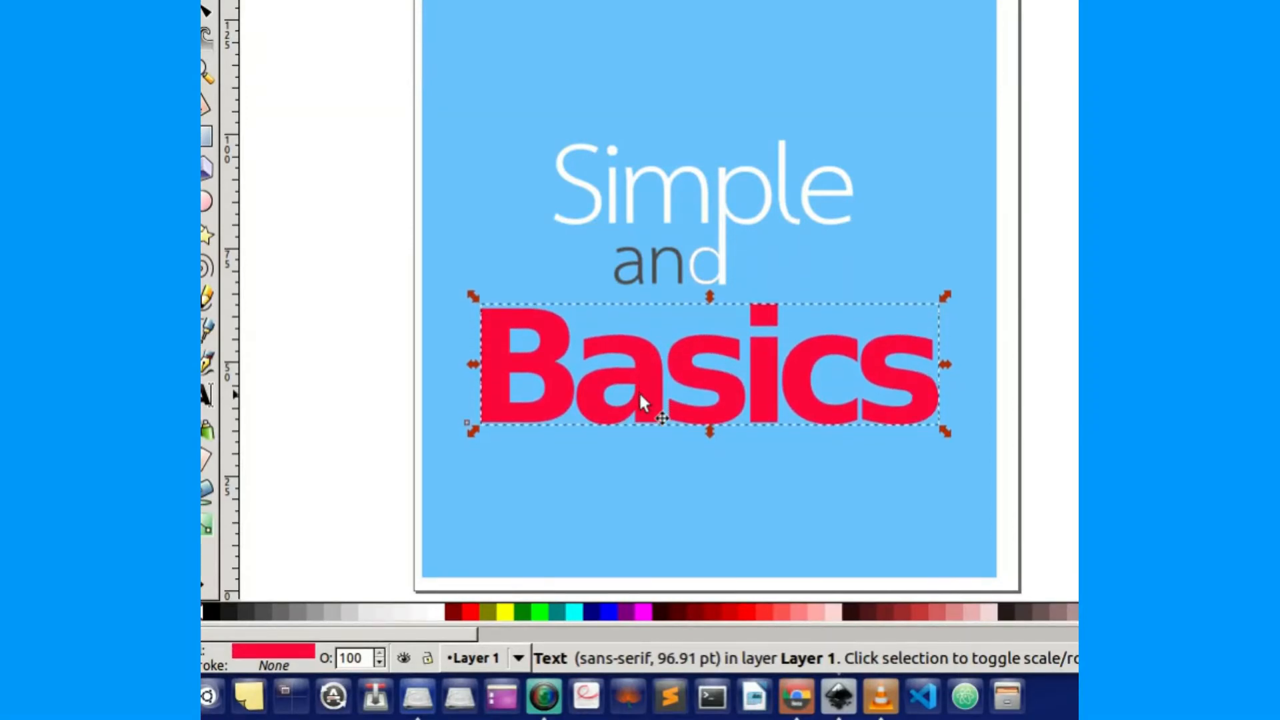
pyautogui.press('Up')
pyautogui.press('Up')
pyautogui.press('Up')
pyautogui.press('Up')
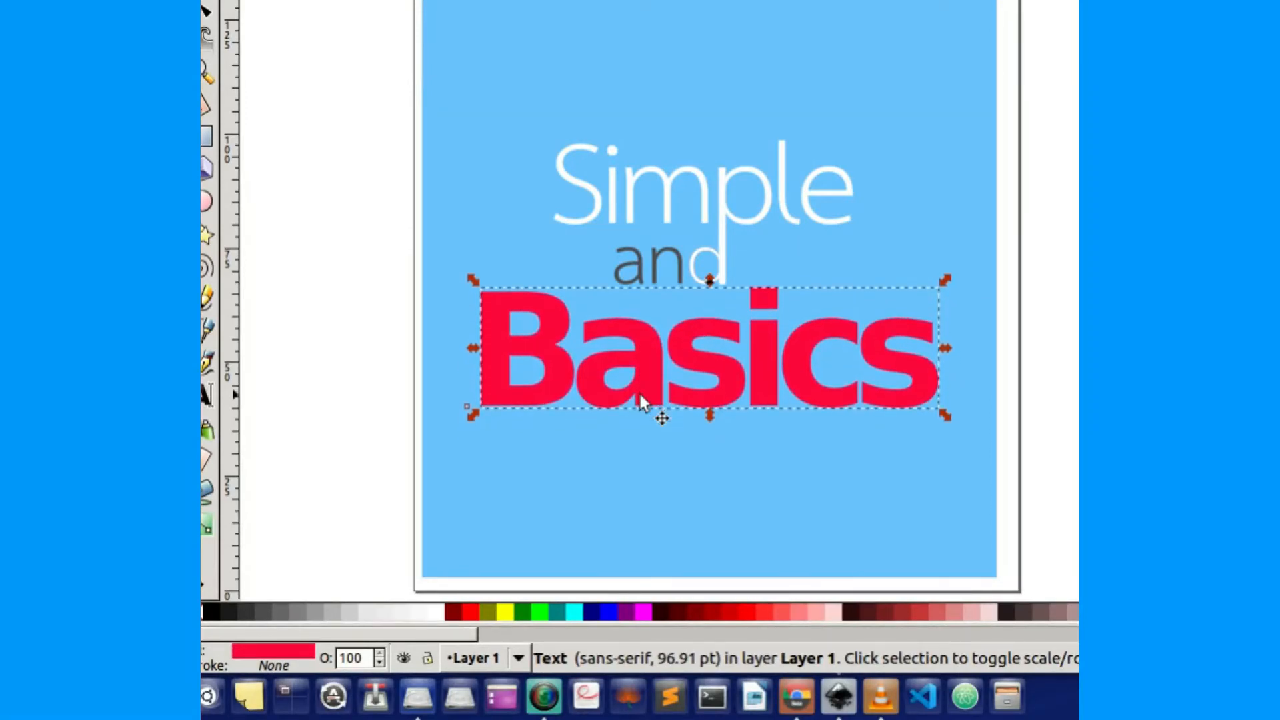
pyautogui.press('Up')
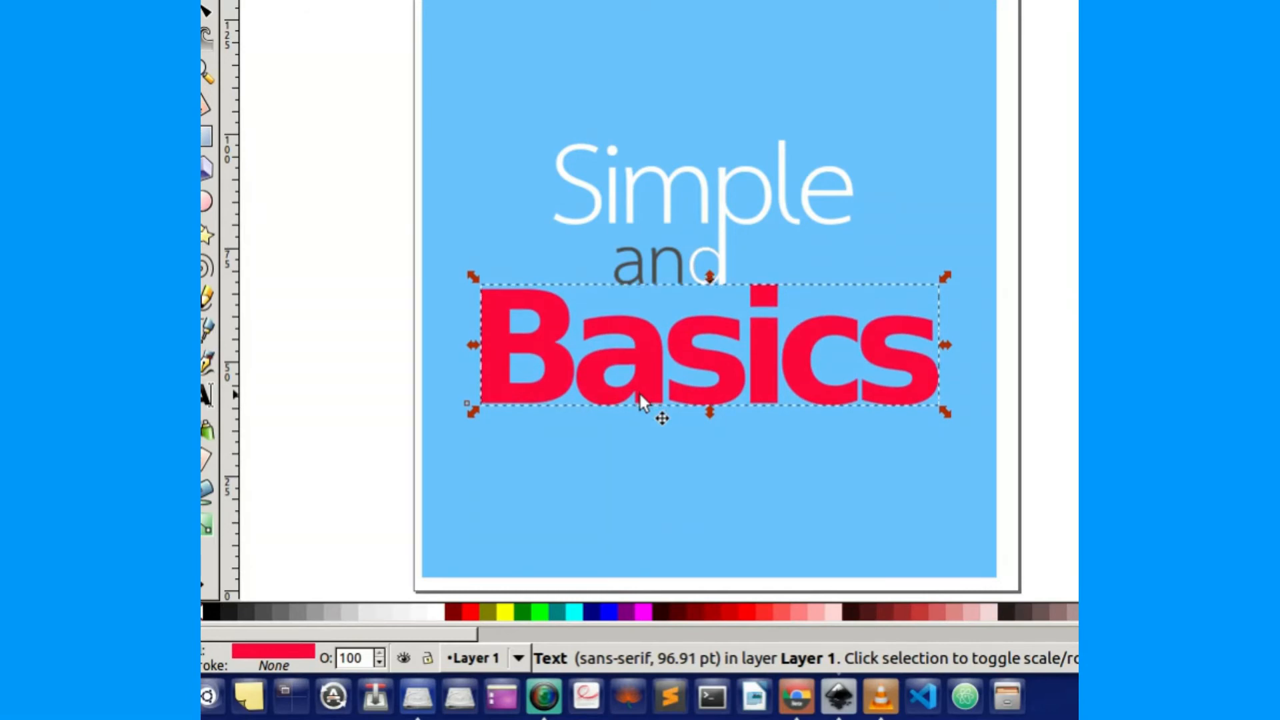
# Step: Group all the text objects and the stem rectangle, leaving out the blue background
pyautogui.hotkey('ctrl', 'a')
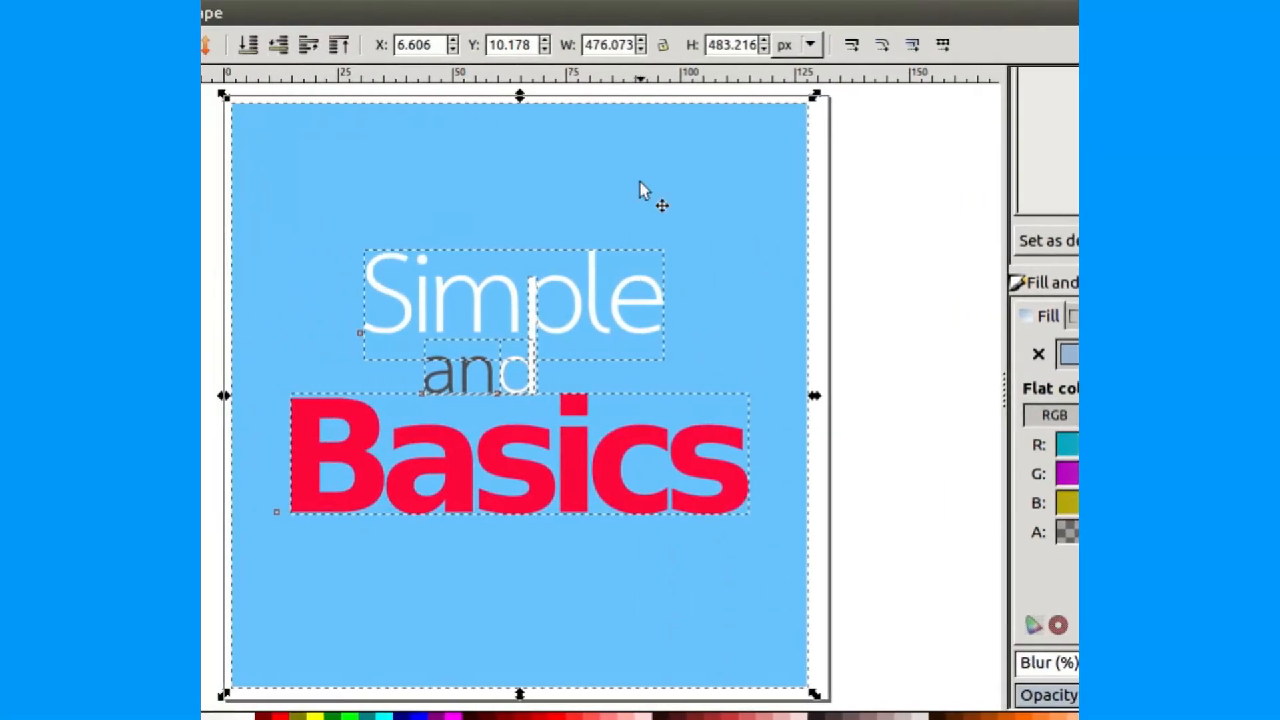
pyautogui.keyDown('shift'); pyautogui.click(641, 134); pyautogui.keyUp('shift')
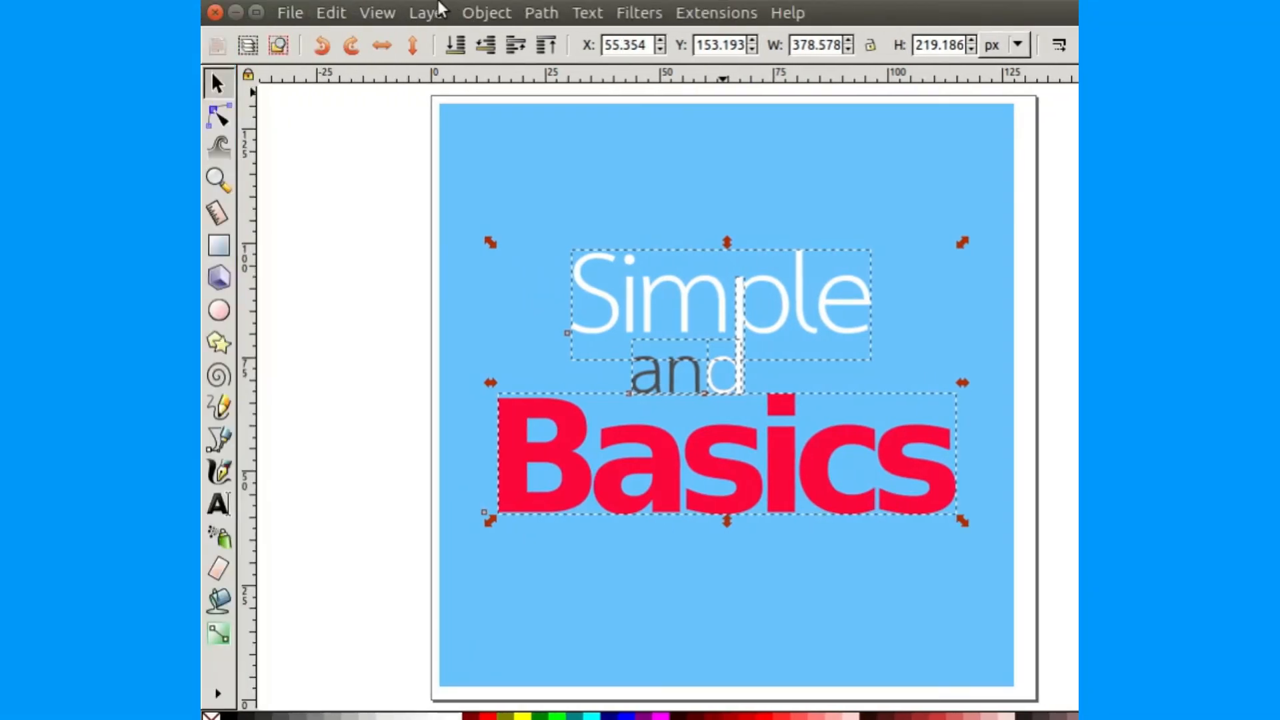
pyautogui.click(511, 13)
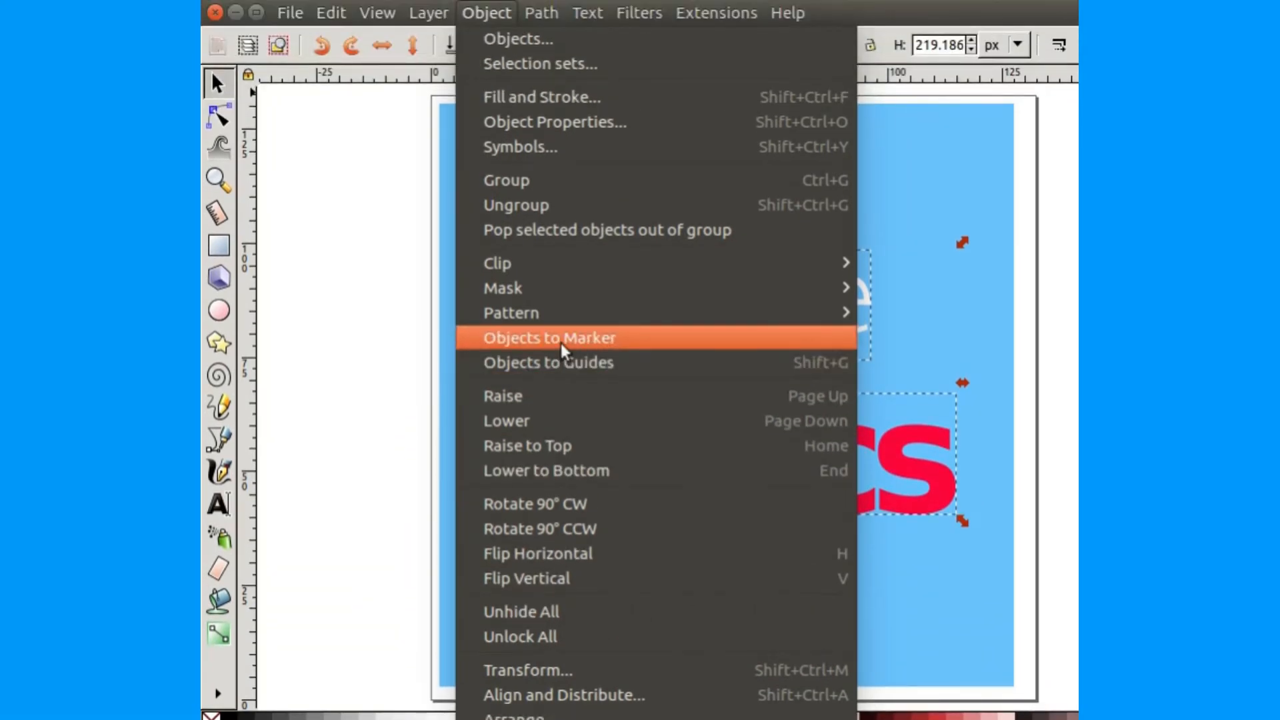
pyautogui.click(513, 184)
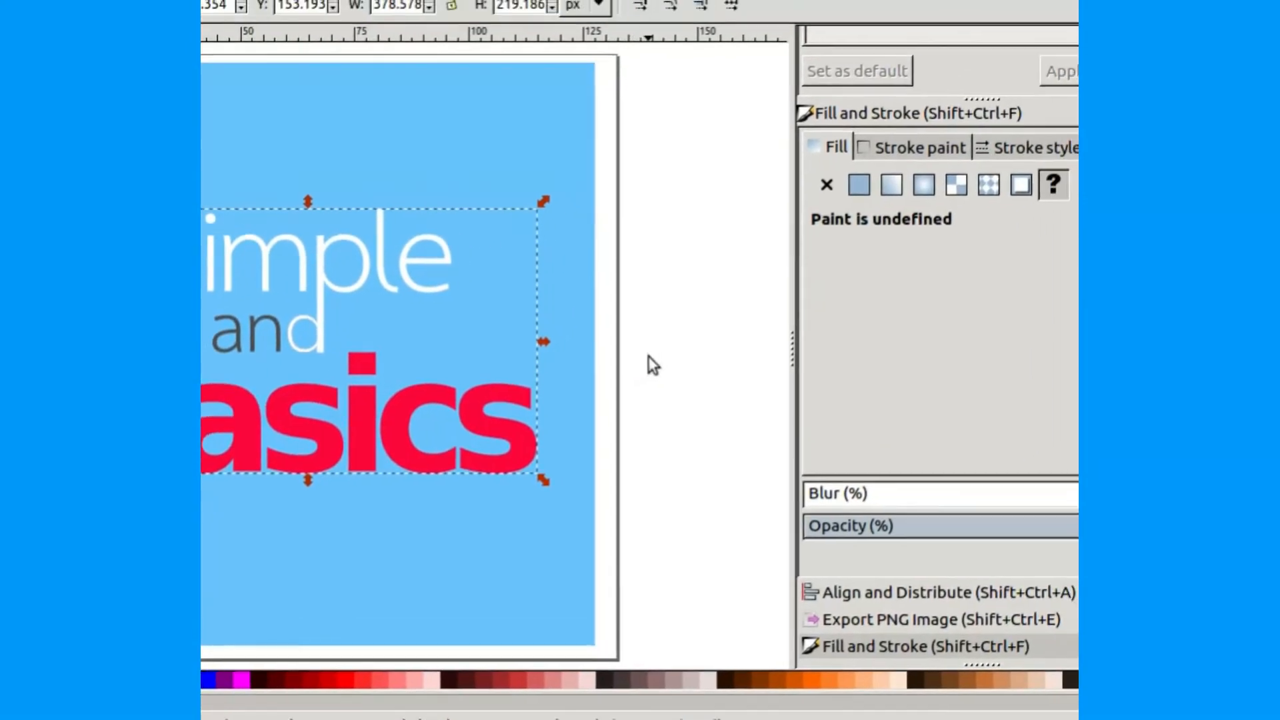
pyautogui.click(808, 335)
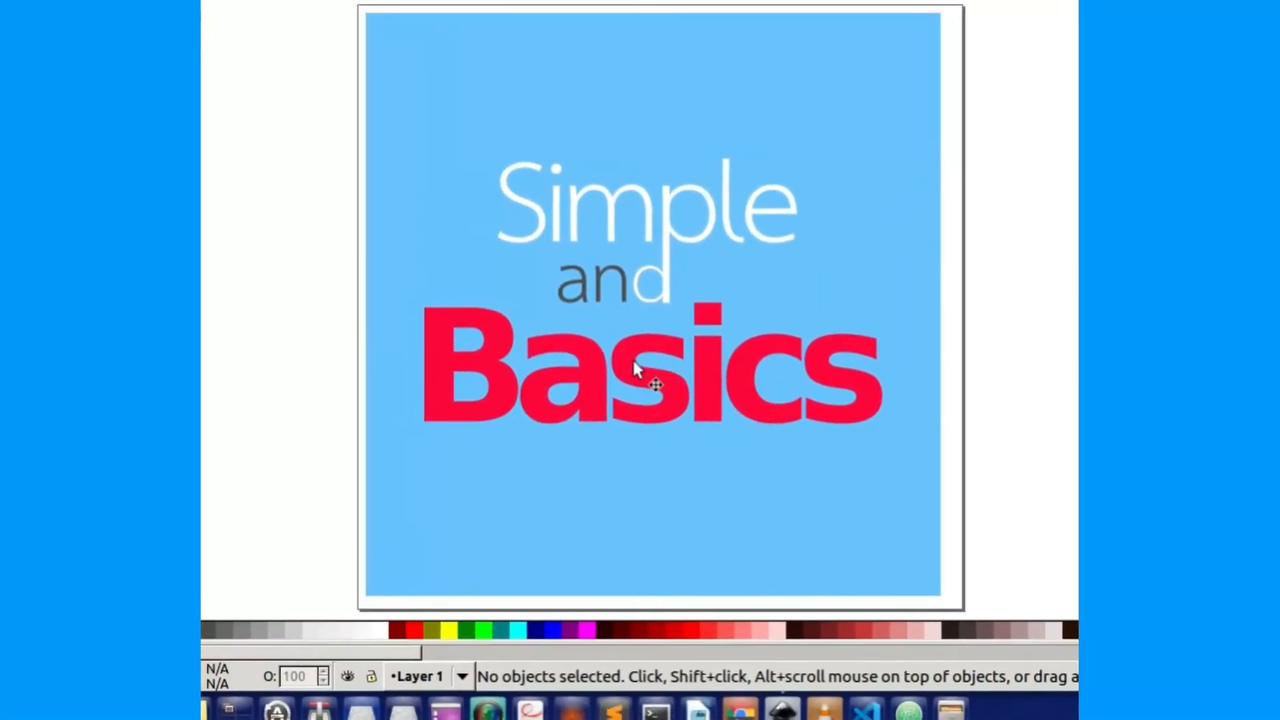
pyautogui.click(639, 364)
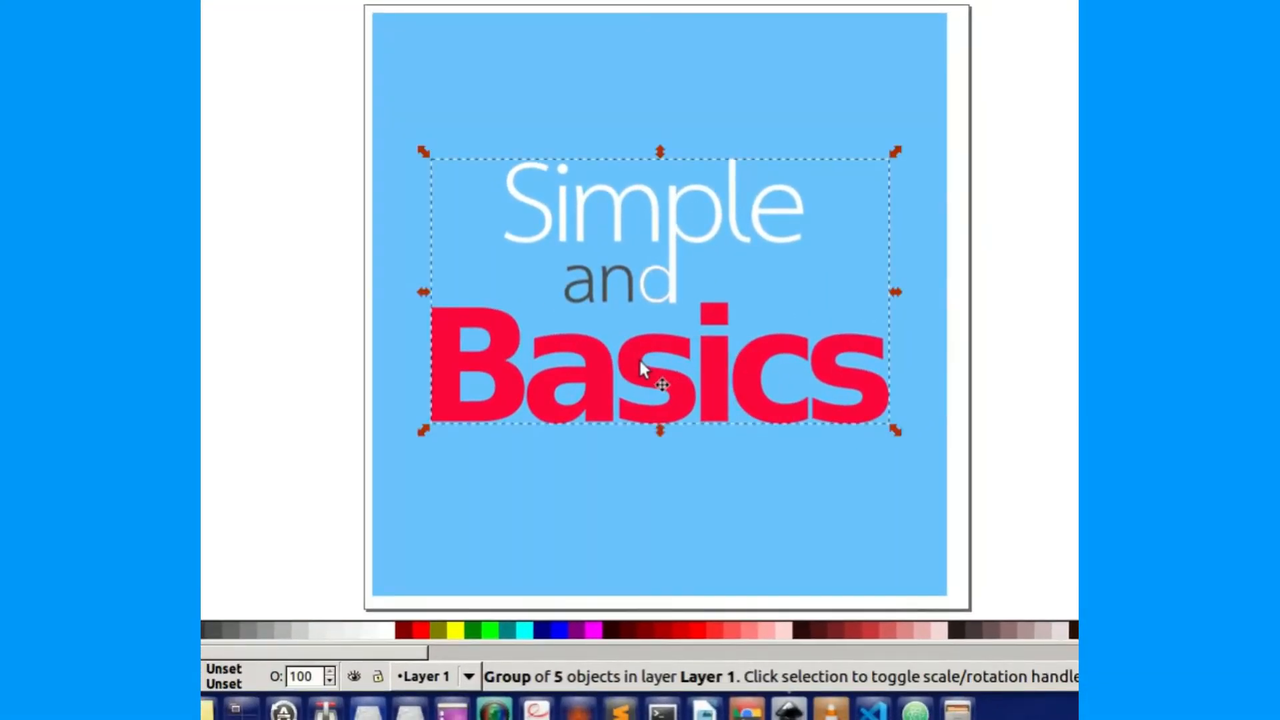
# Step: Try rounding the corners of the blue background rectangle and return them to square
pyautogui.doubleClick(768, 202)
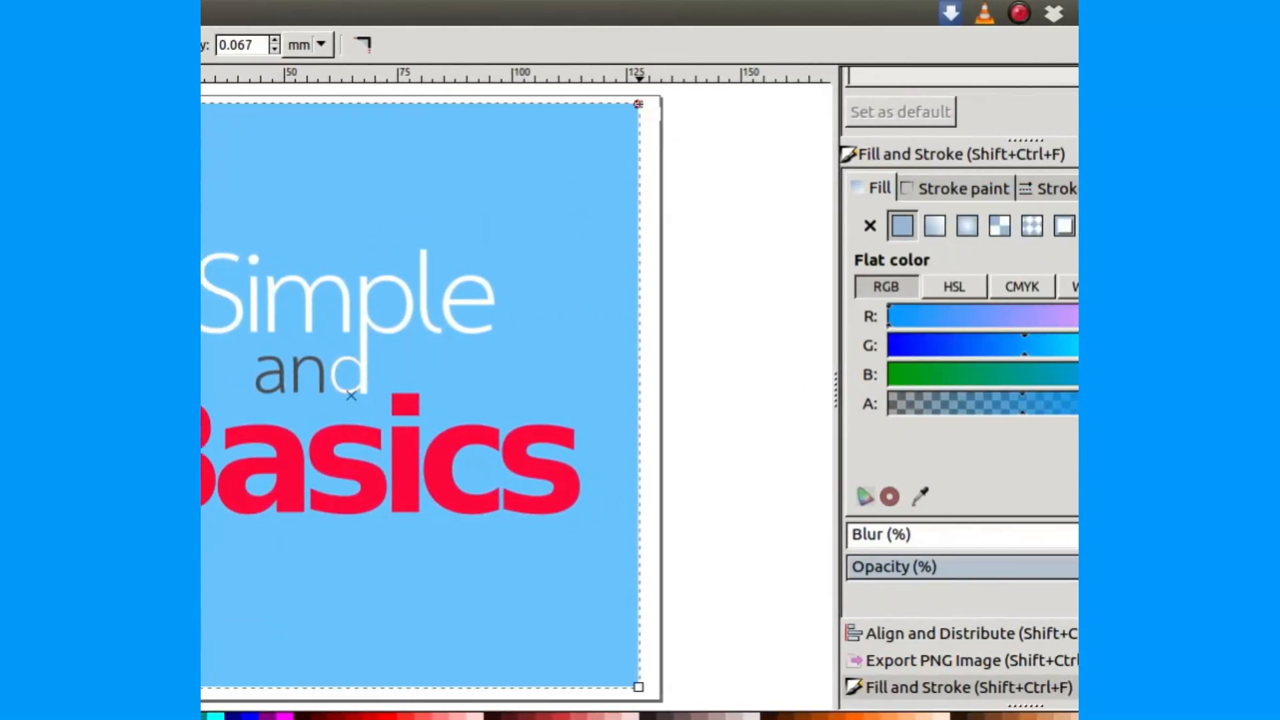
pyautogui.moveTo(671, 104); pyautogui.dragTo(665, 174)
pyautogui.moveTo(642, 103); pyautogui.dragTo(639, 139)
pyautogui.hotkey('ctrl', 'z')
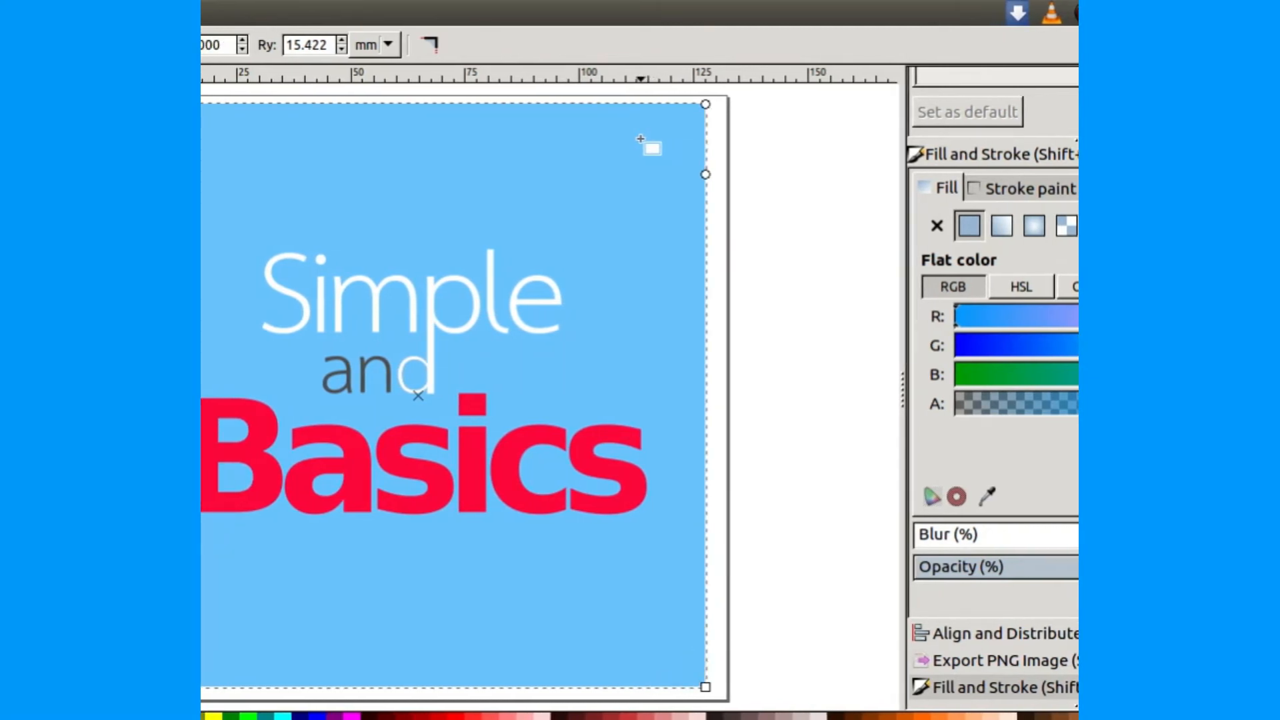
pyautogui.moveTo(705, 174); pyautogui.dragTo(641, 87)
pyautogui.click(734, 262)
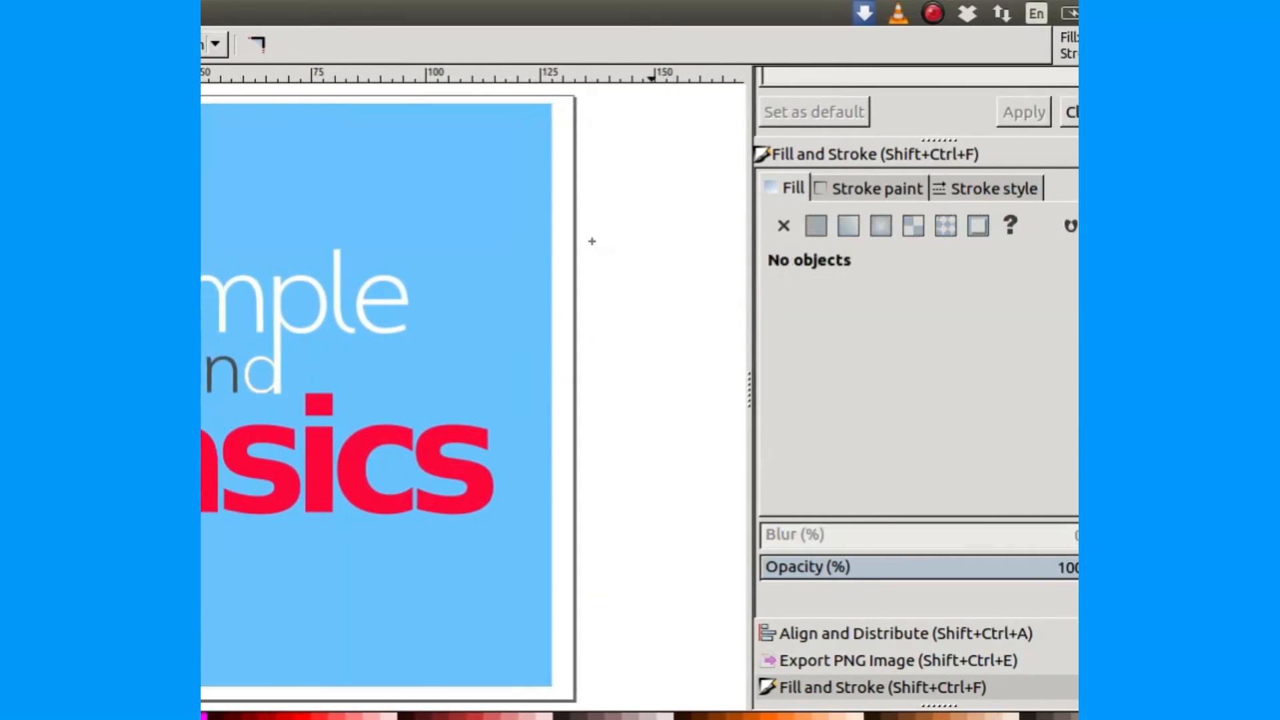
pyautogui.click(213, 83)
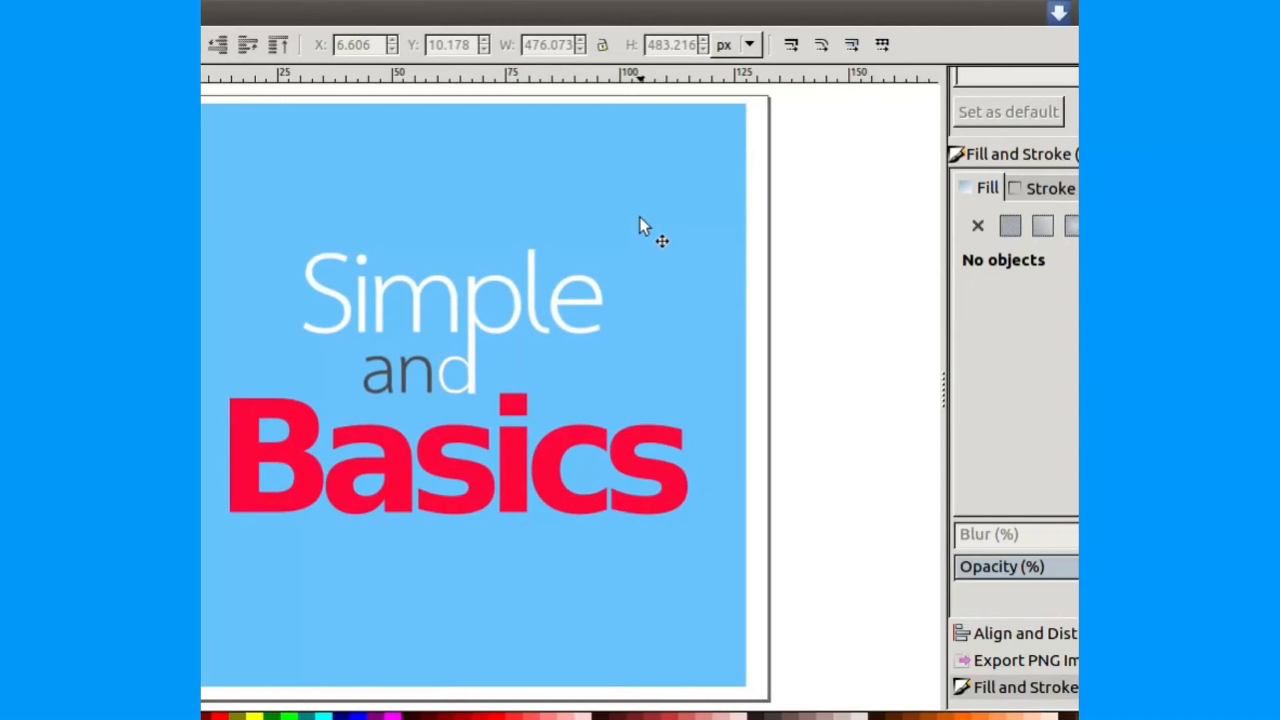
# Step: Try a purple fill with R 146, G 0 and B 128 on the background rectangle
pyautogui.click(909, 217)
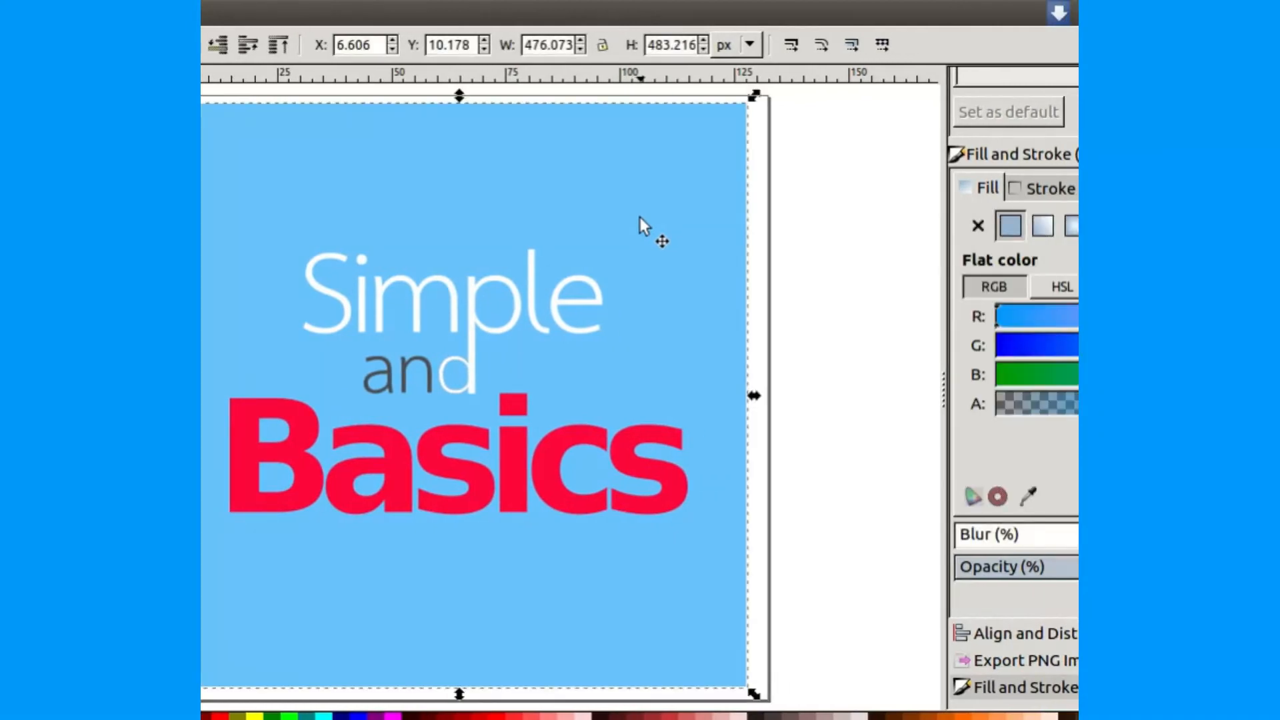
pyautogui.click(640, 218)
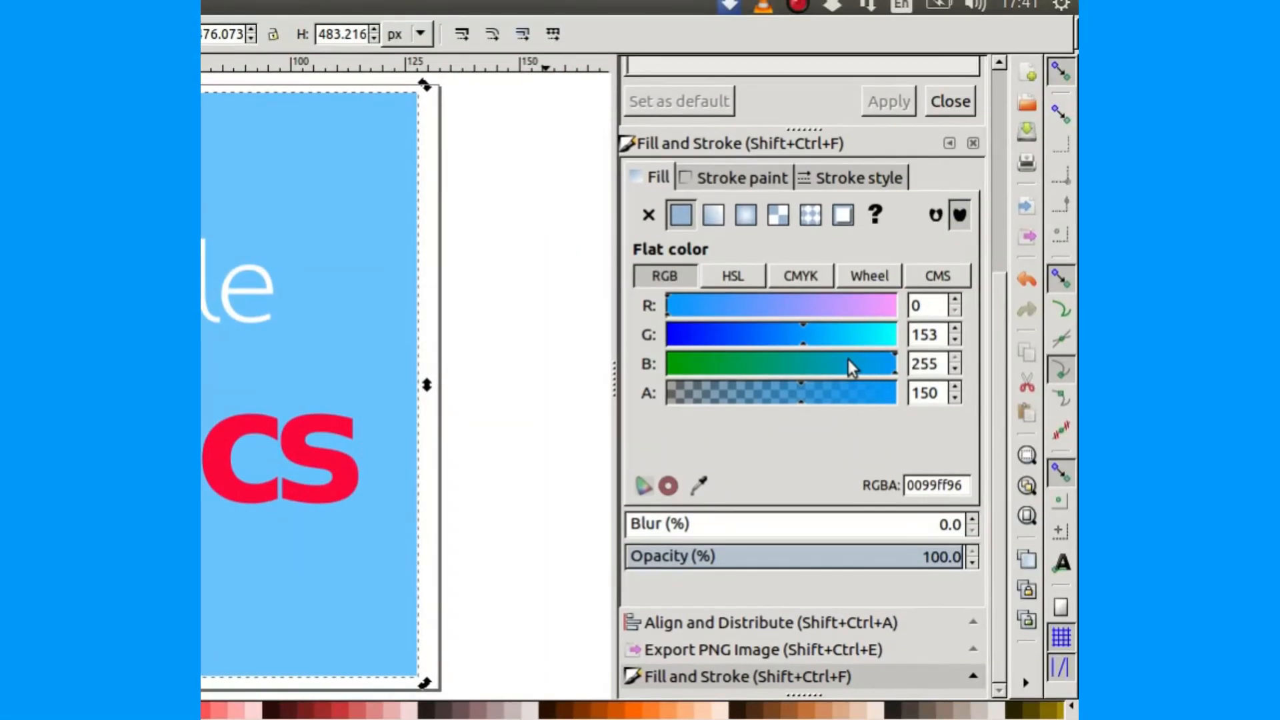
pyautogui.click(727, 331)
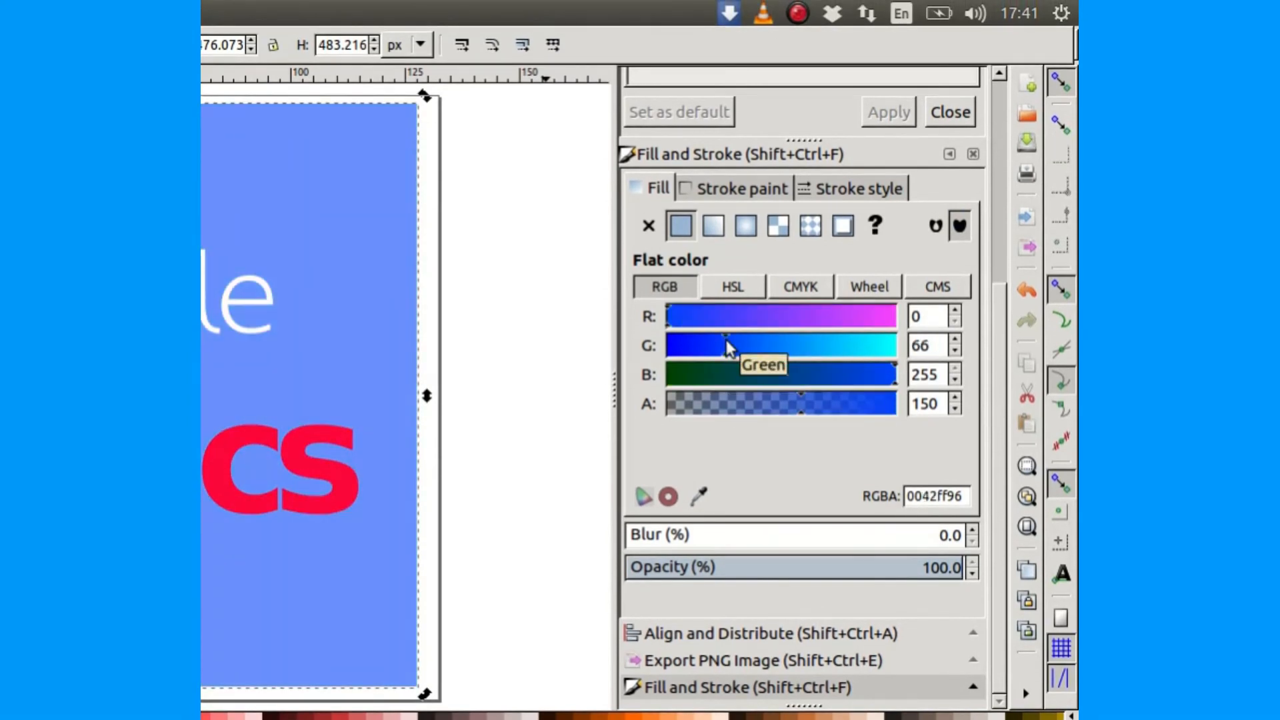
pyautogui.moveTo(726, 345); pyautogui.dragTo(651, 349)
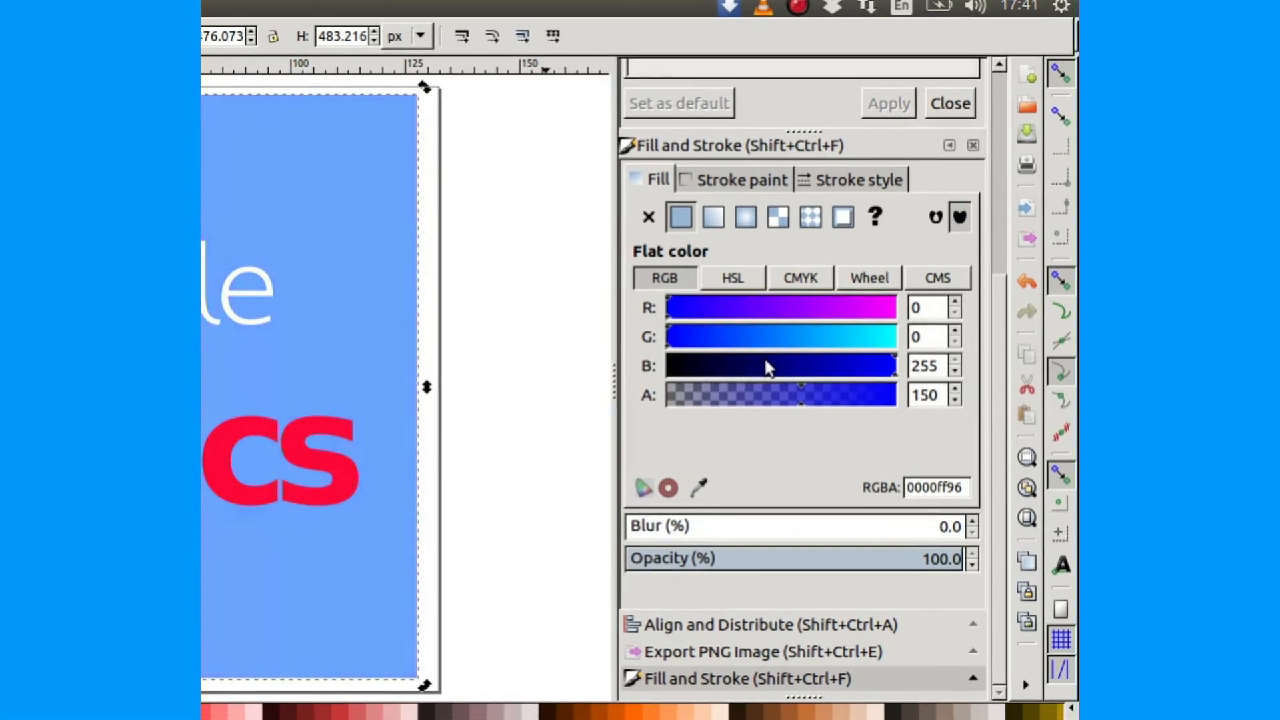
pyautogui.moveTo(767, 354); pyautogui.dragTo(667, 328)
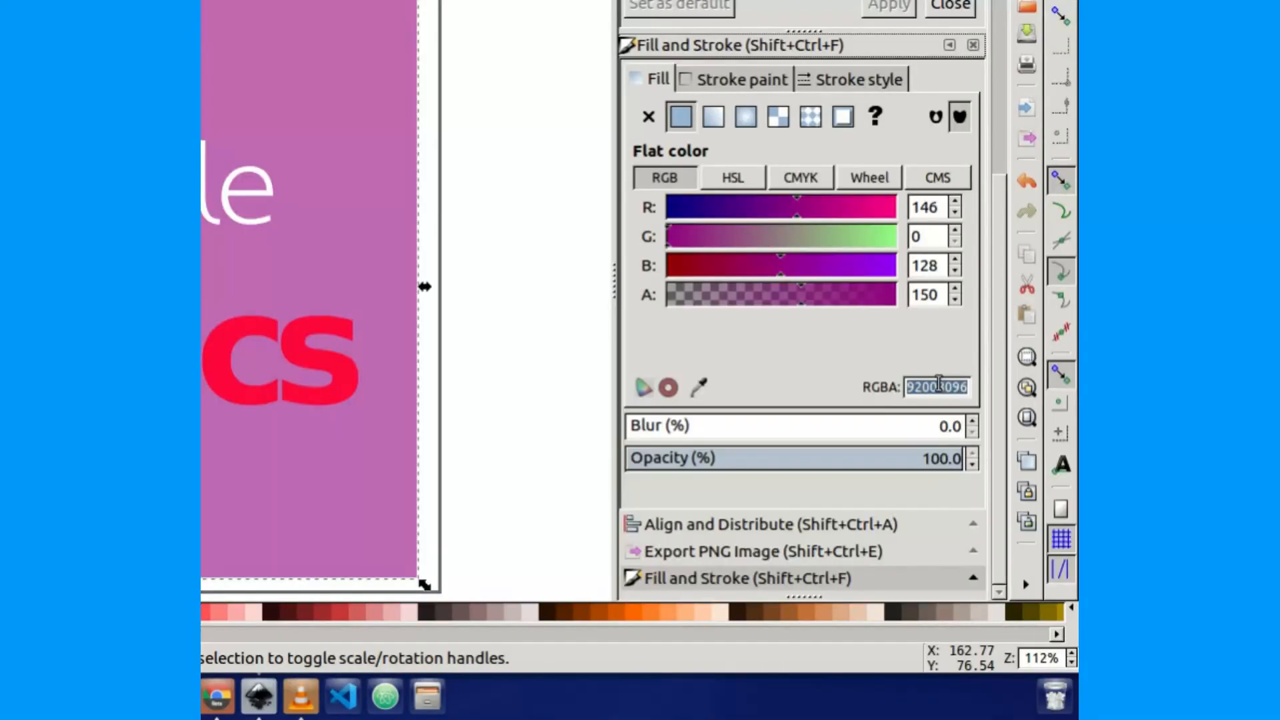
# Step: Set the background rectangle's fill to the opaque blue RGBA 0099ffff
pyautogui.write('oo')
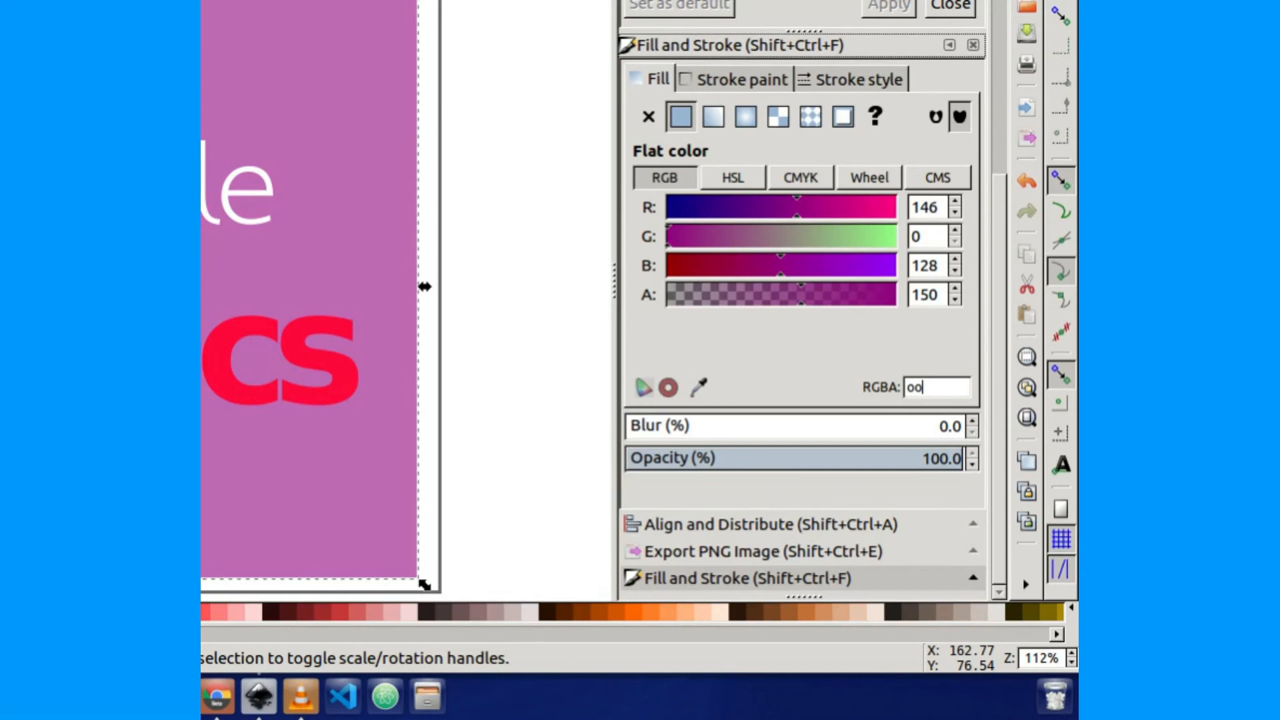
pyautogui.write('99ffff')
pyautogui.moveTo(919, 387); pyautogui.dragTo(873, 397)
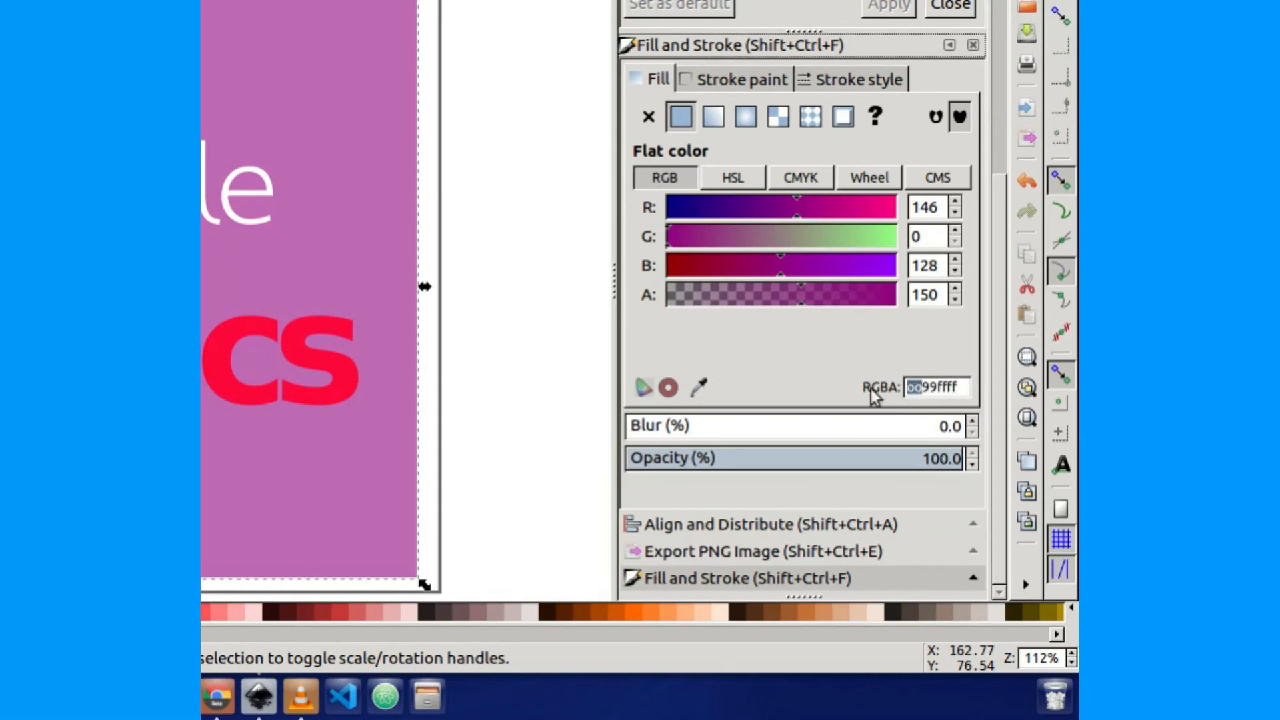
pyautogui.write('00')
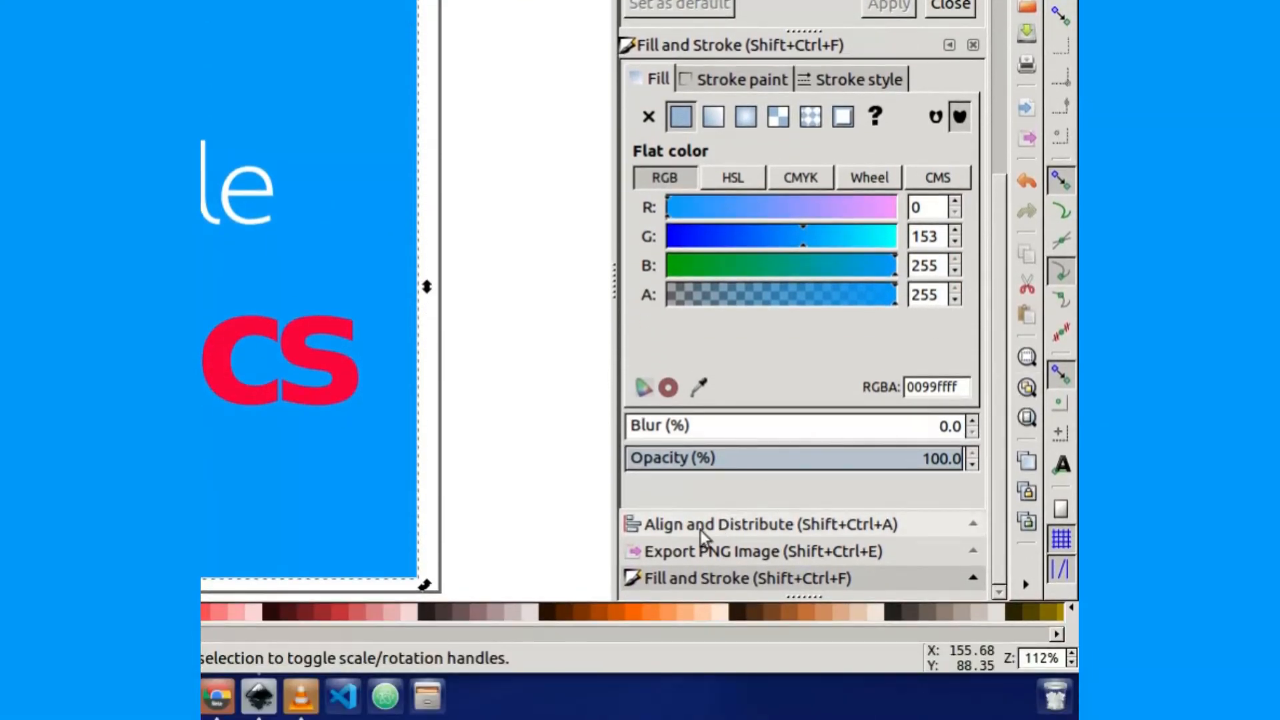
# Step: Export the selected background area as the PNG "simple and basics.png" on the Desktop, replacing the existing file
pyautogui.click(703, 552)
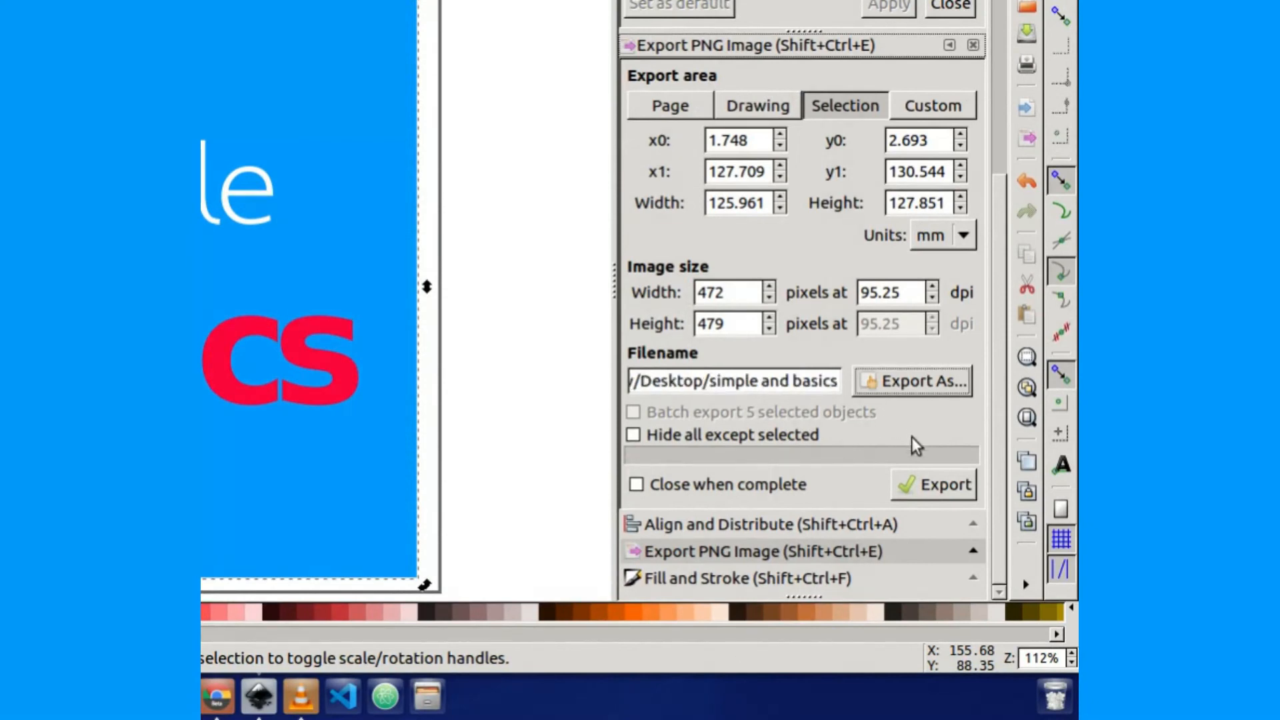
pyautogui.click(937, 487)
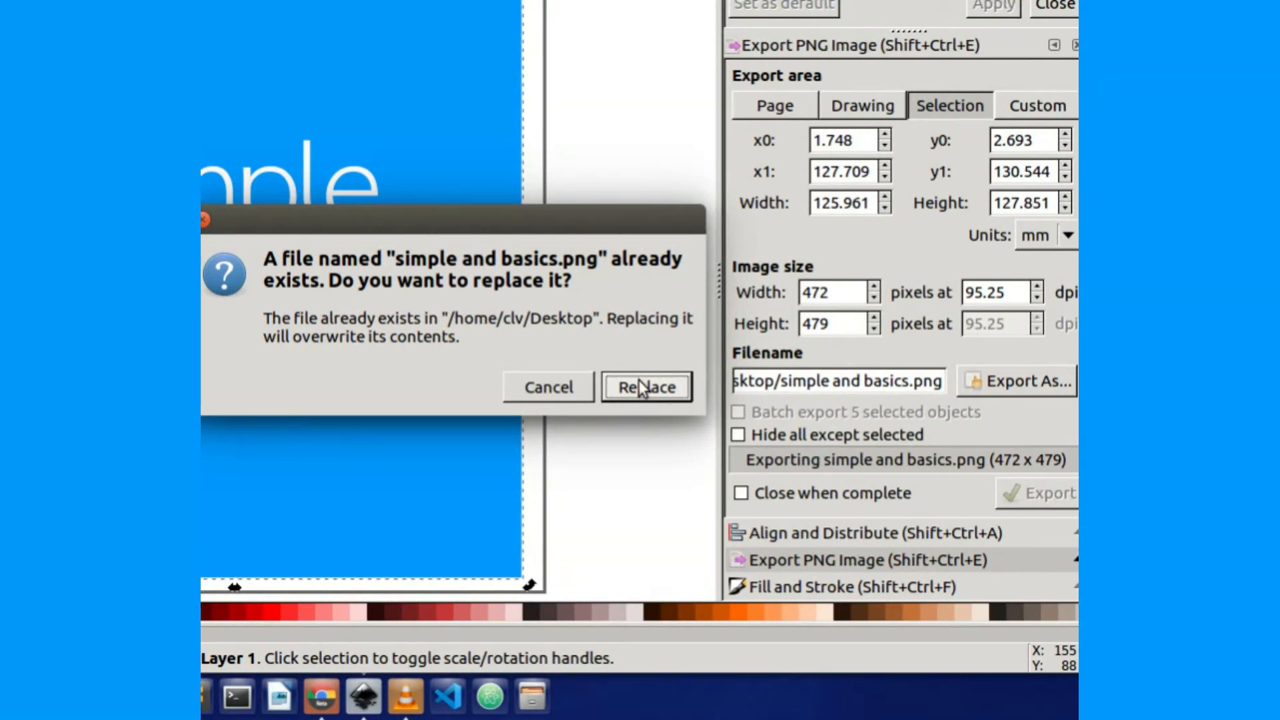
pyautogui.click(638, 380)
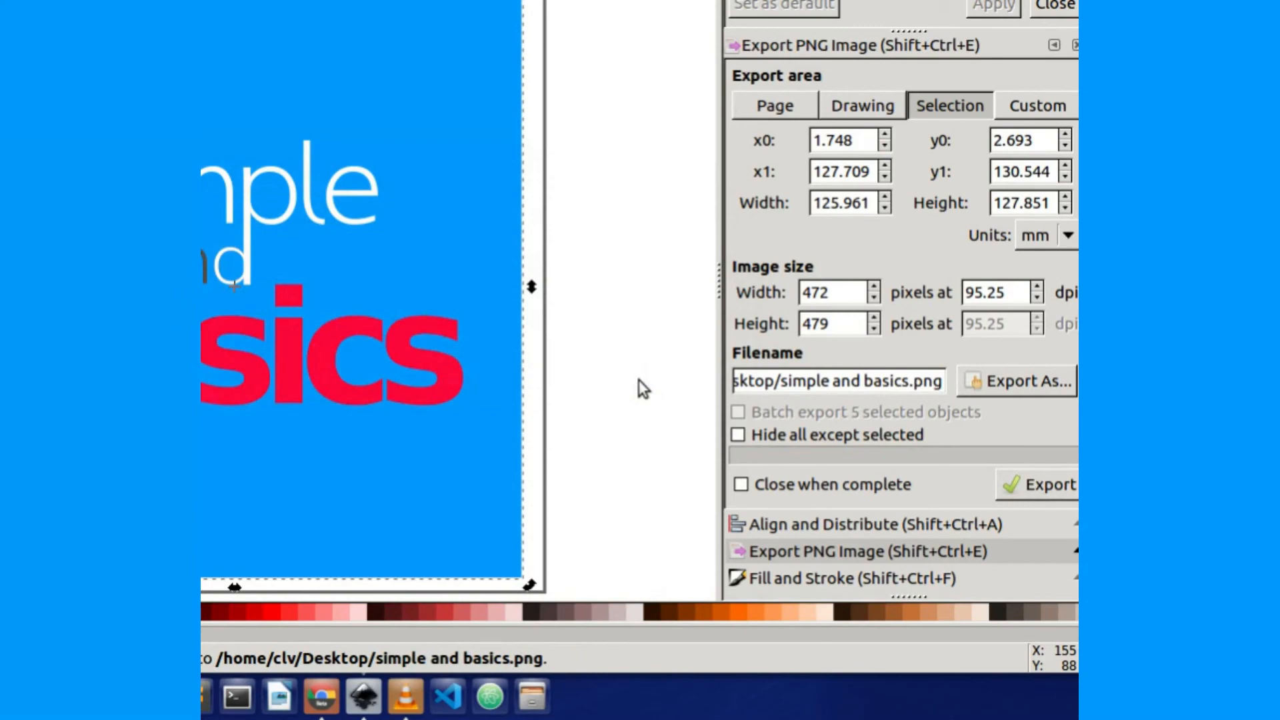